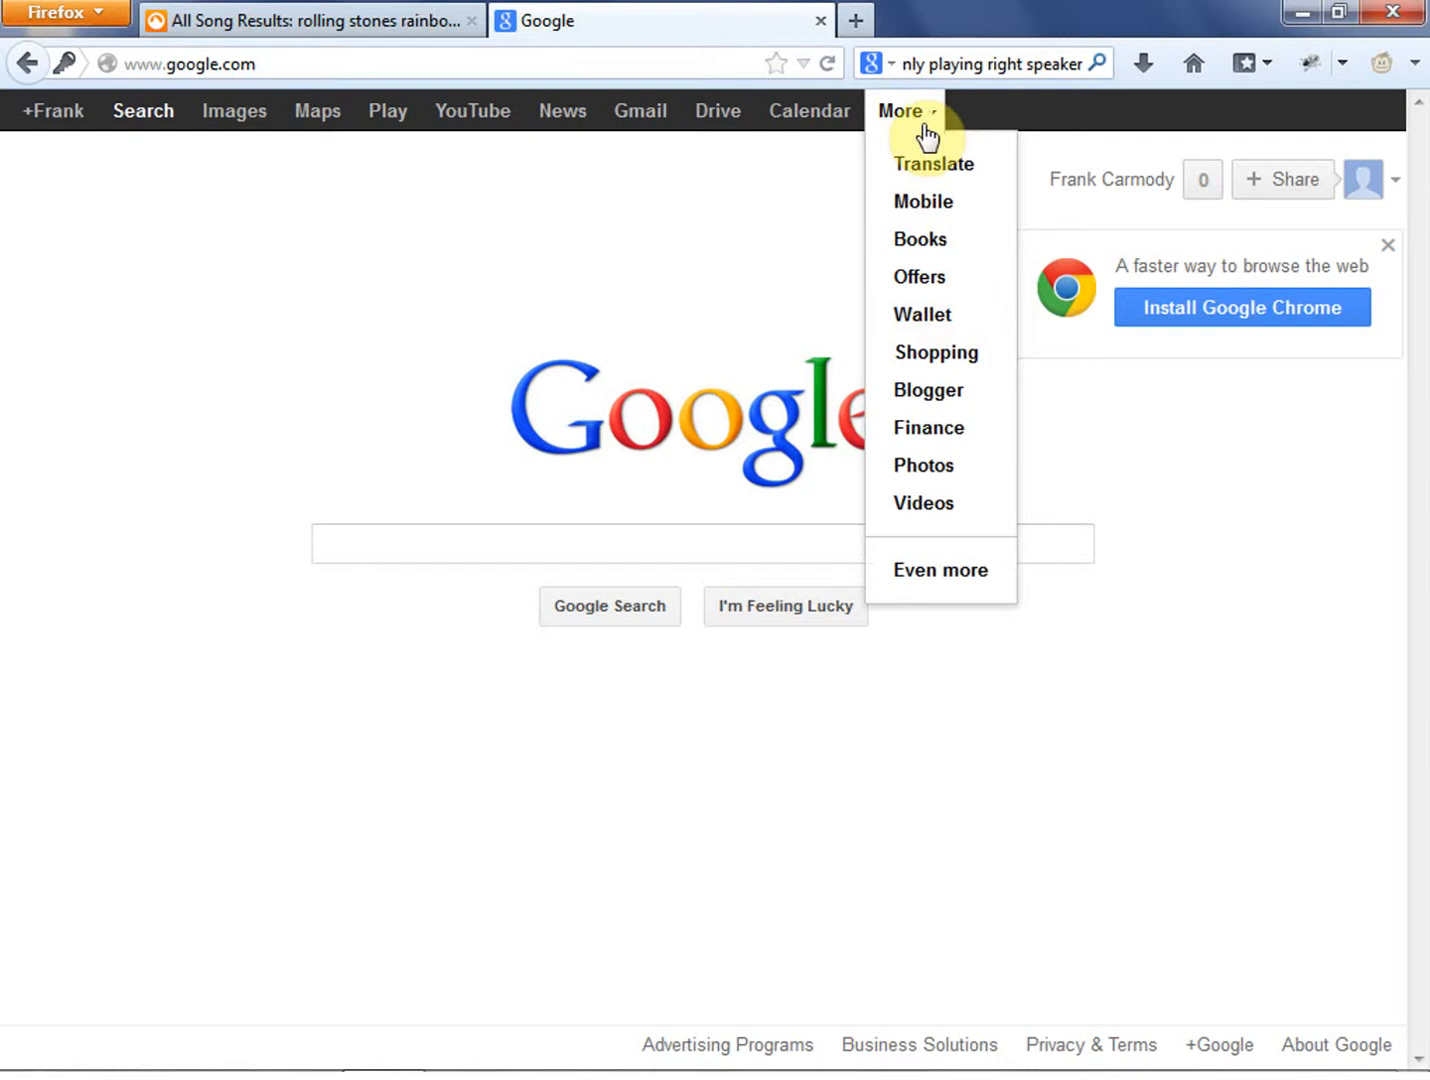
- Find the Sites entry in Google's full product list by searching the page for "site" and open it
left_click(983, 580)
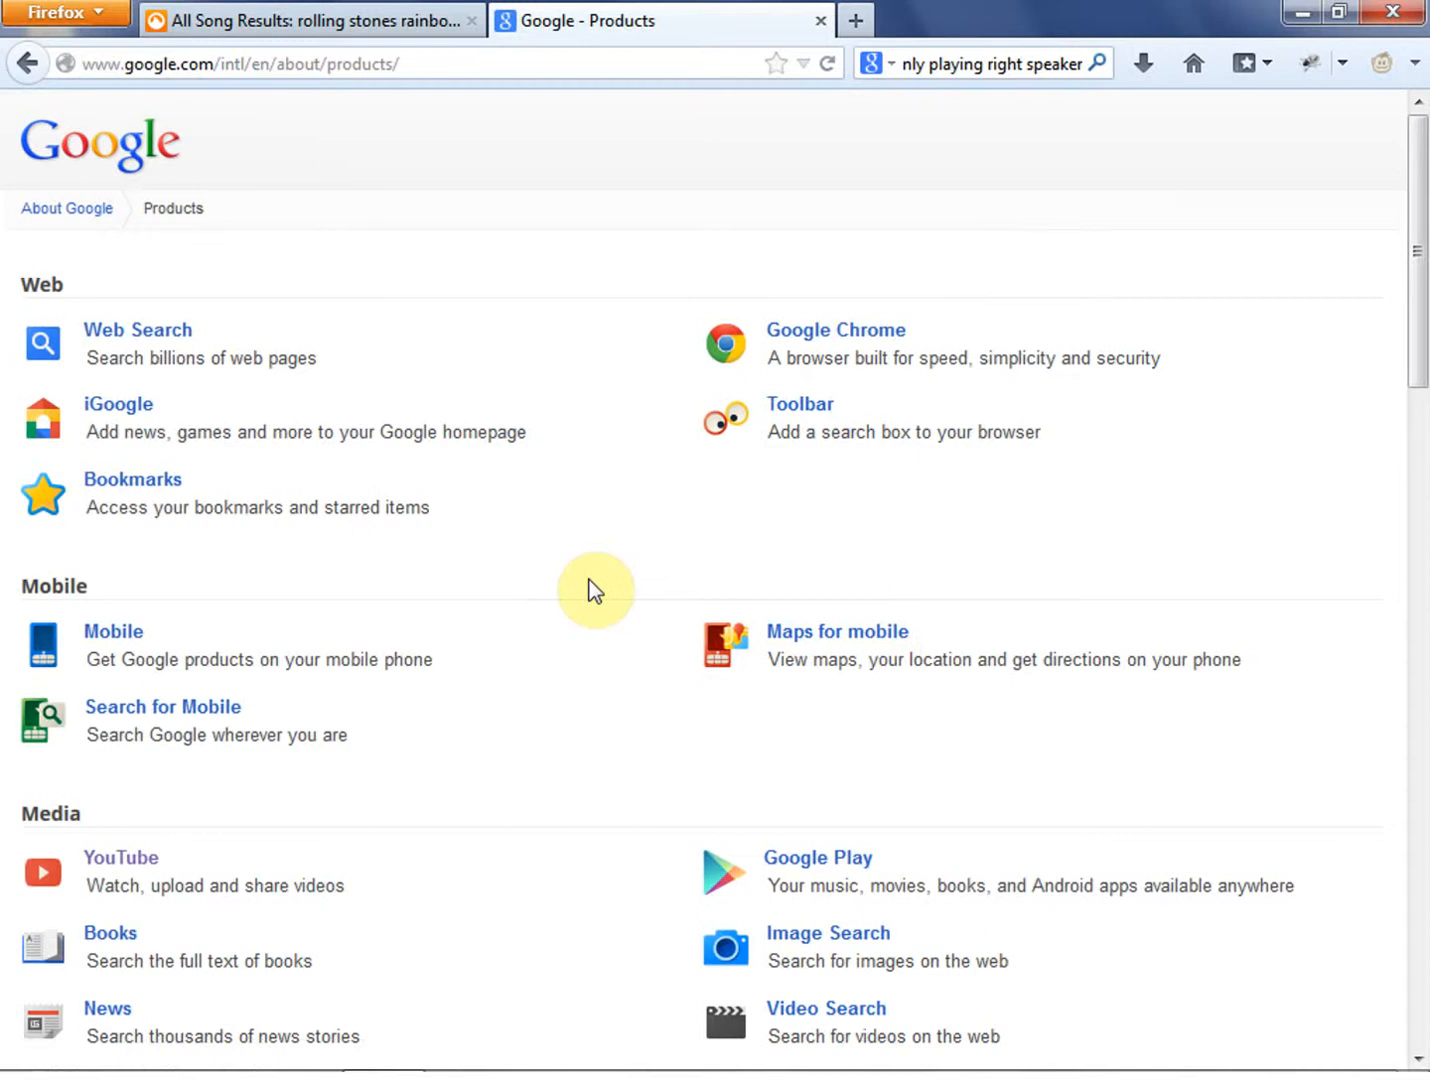
key("ctrl+f")
type("site")
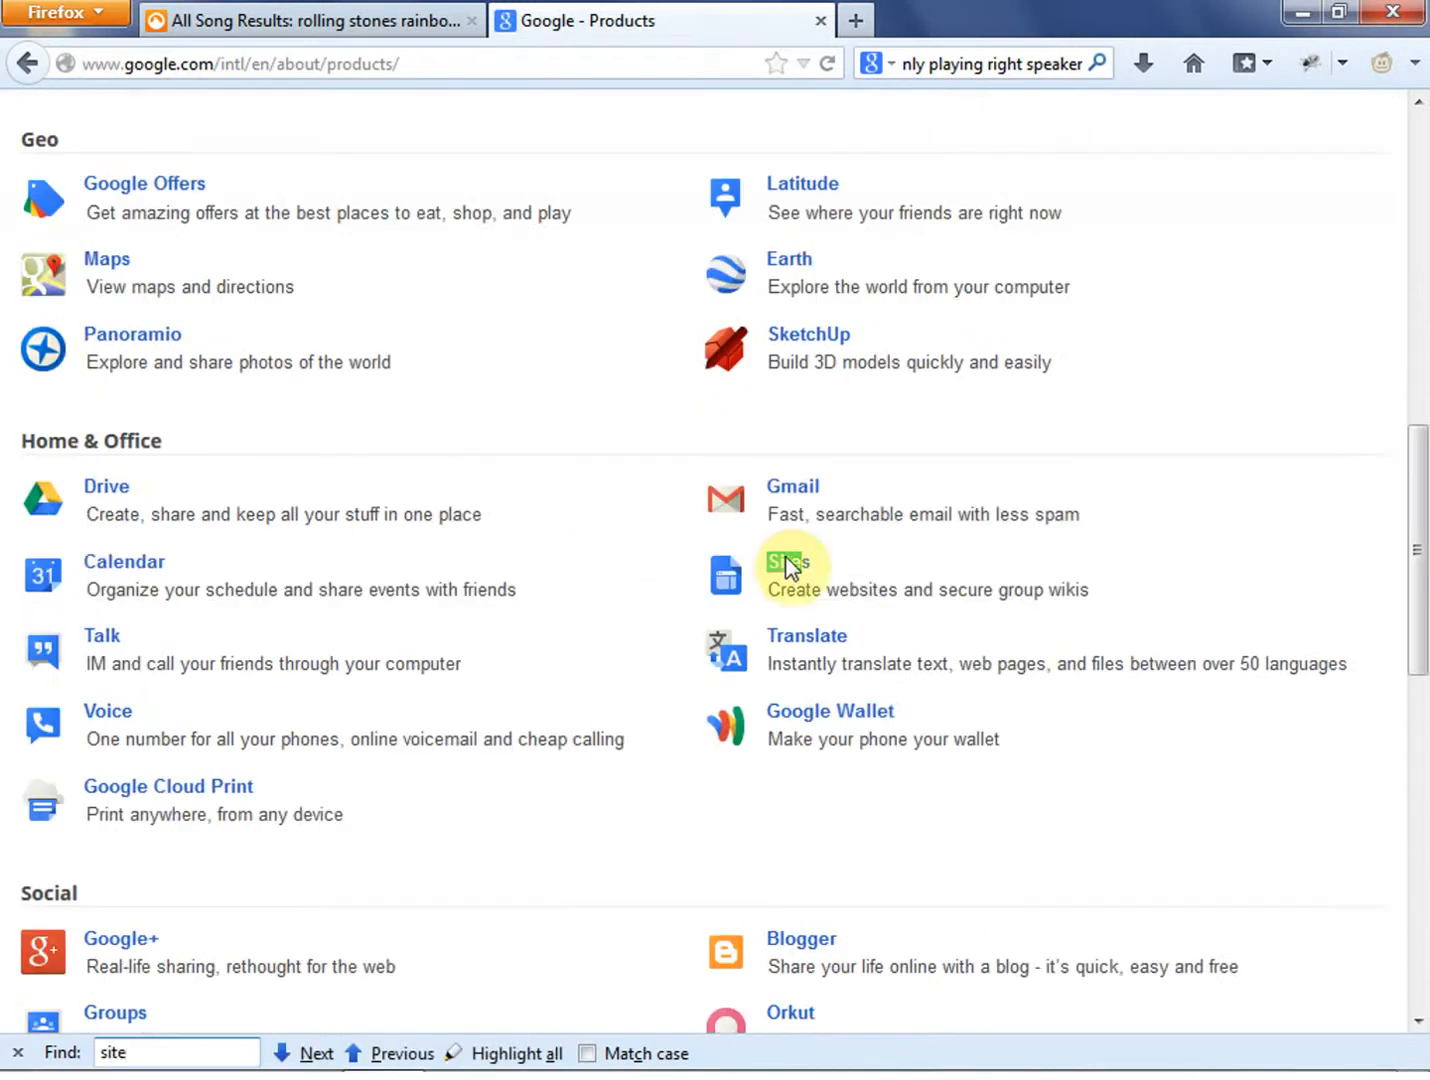
left_click(853, 558)
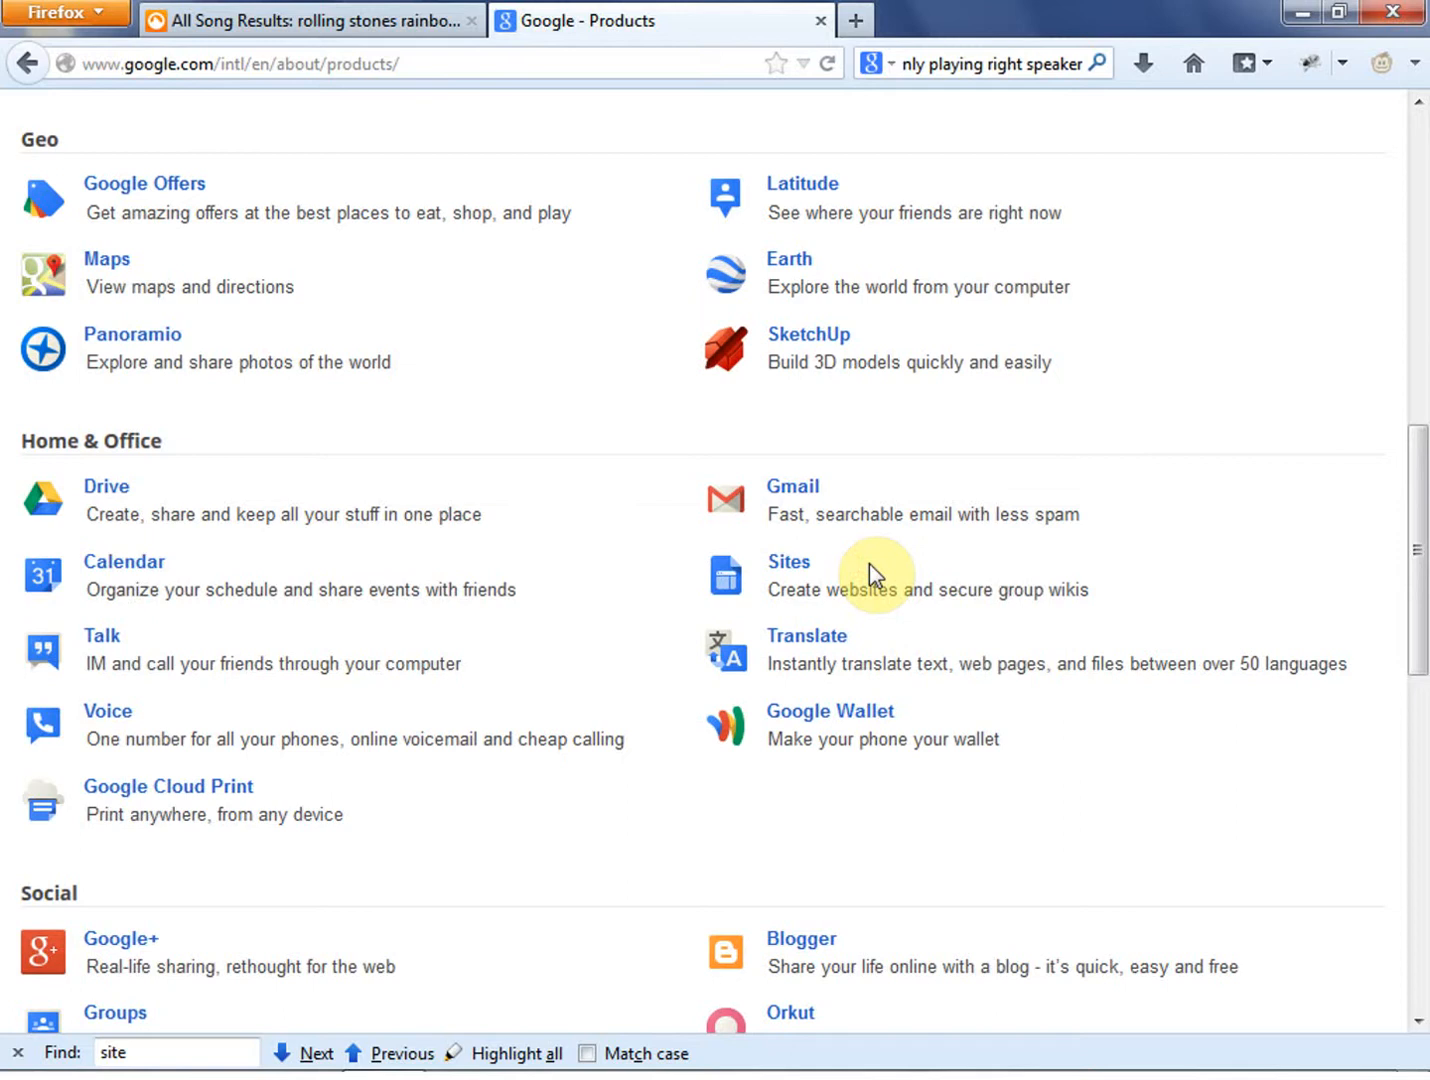
left_click(787, 566)
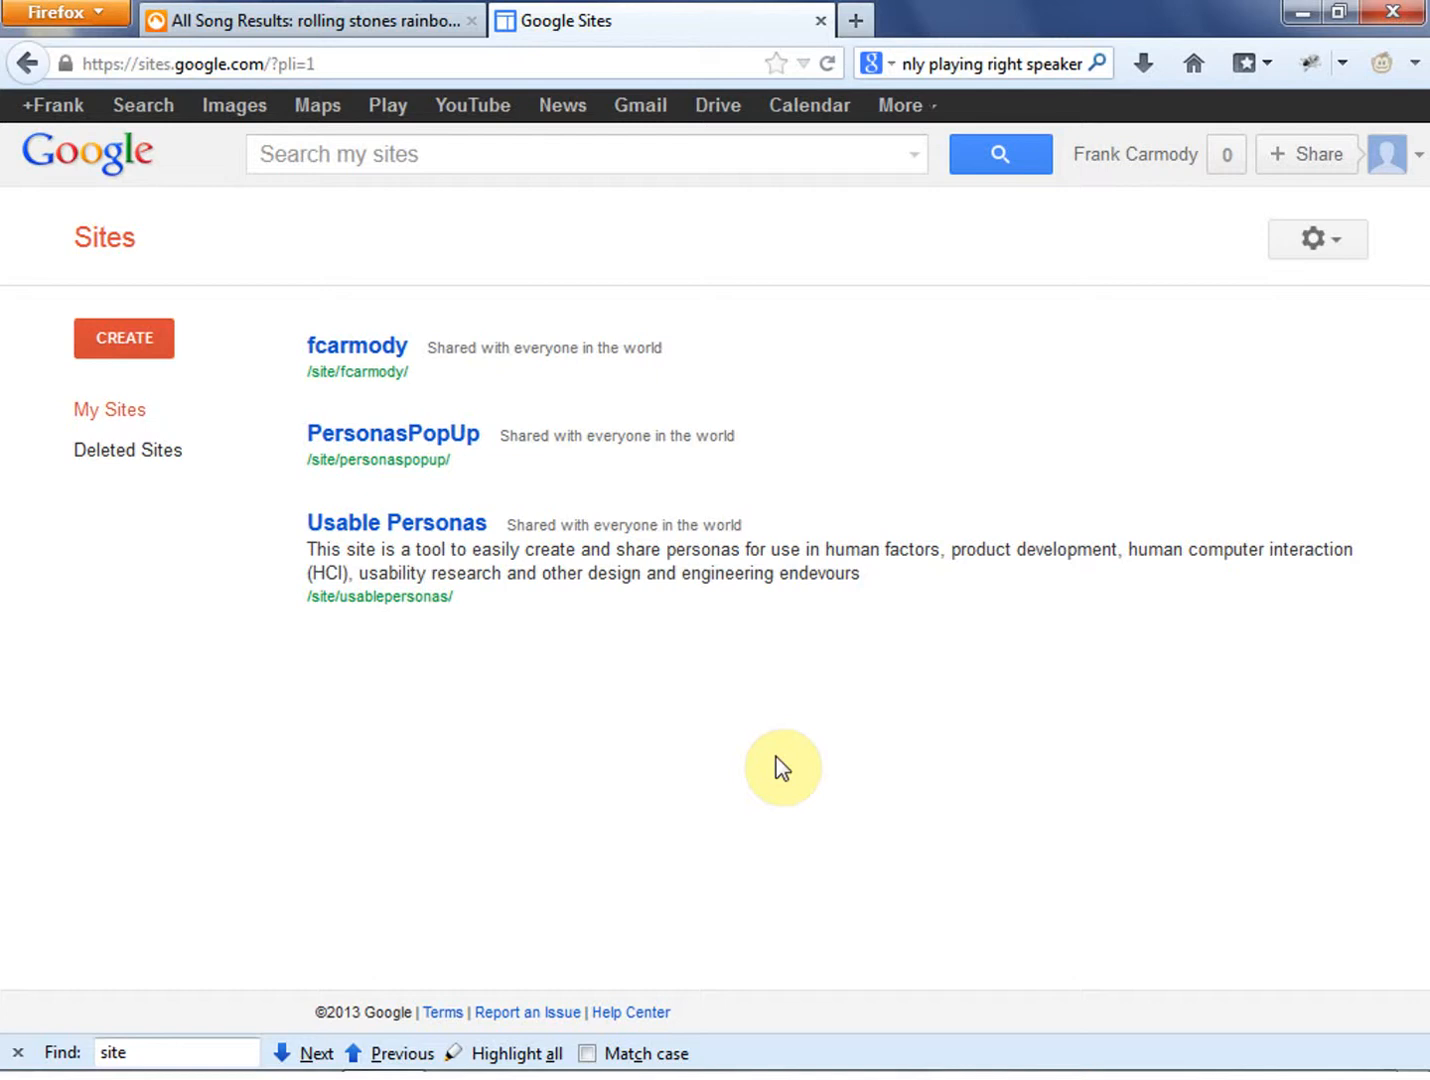
left_click(783, 491)
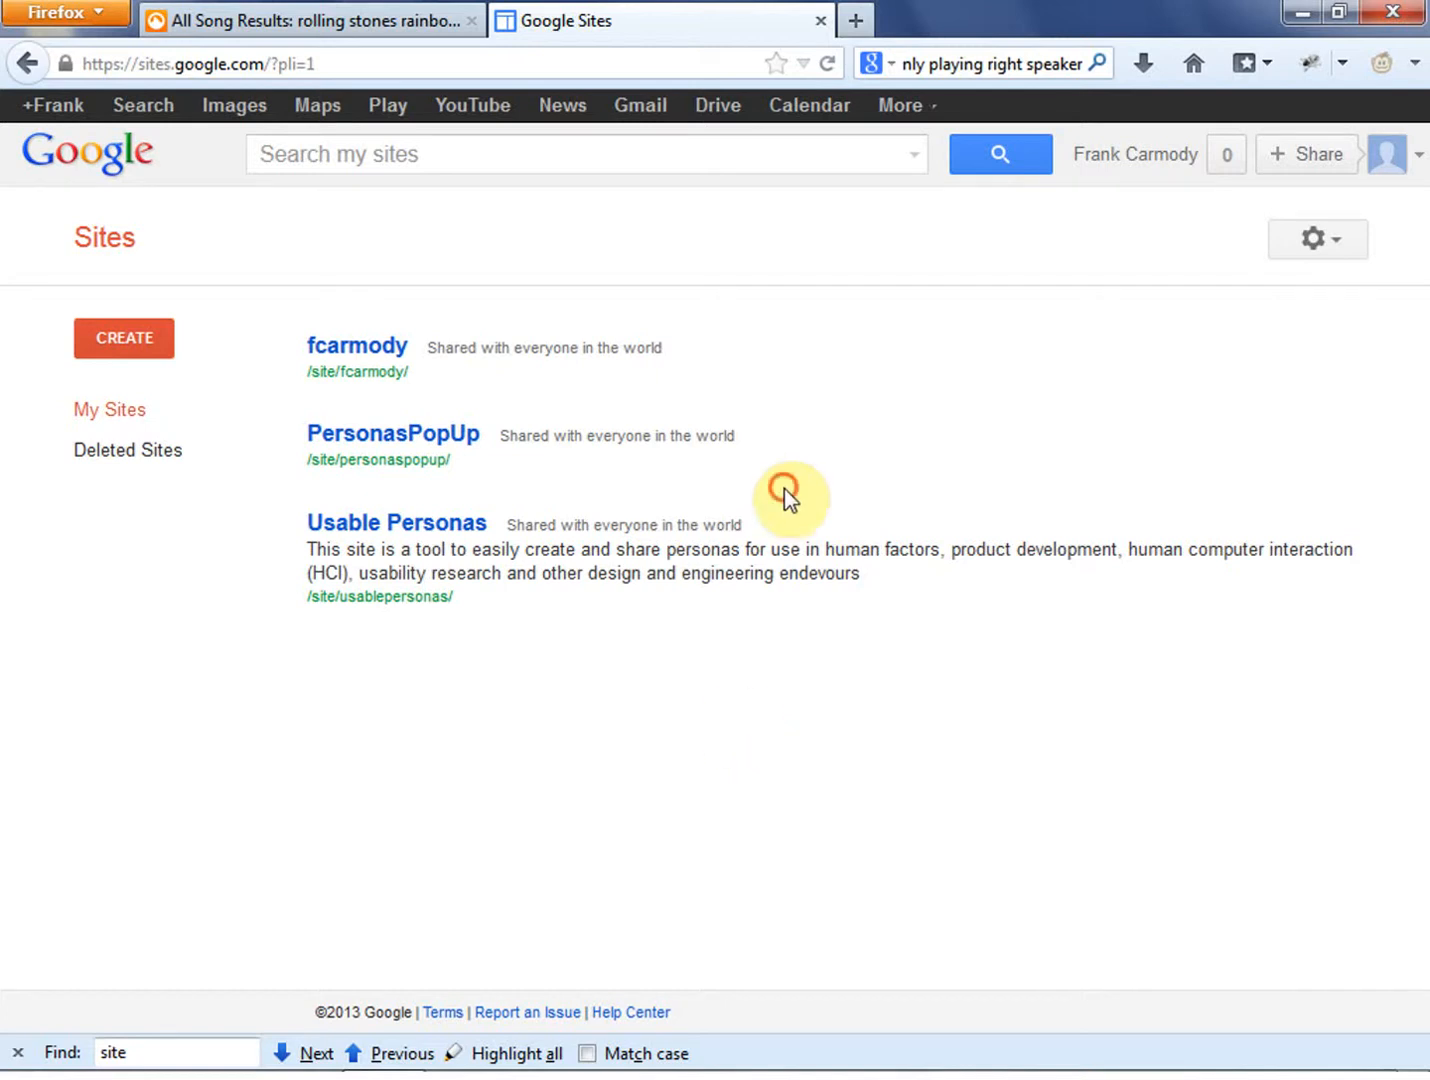
- Start creating a new site and name it Sample
left_click(122, 346)
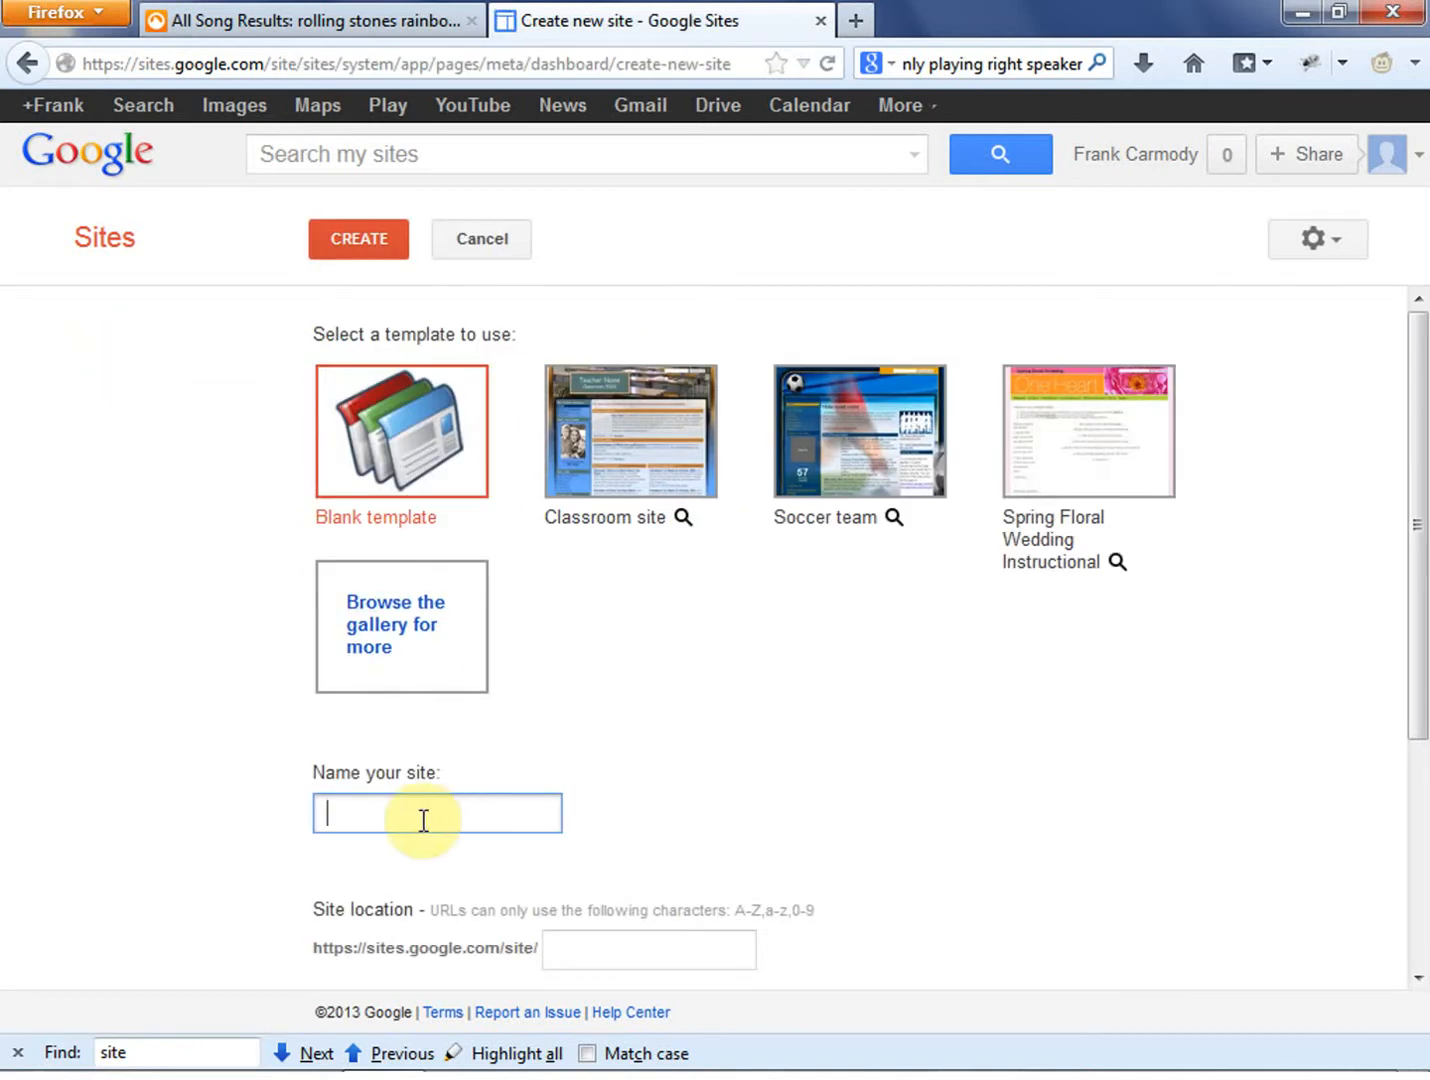
type("Sample")
left_click(692, 757)
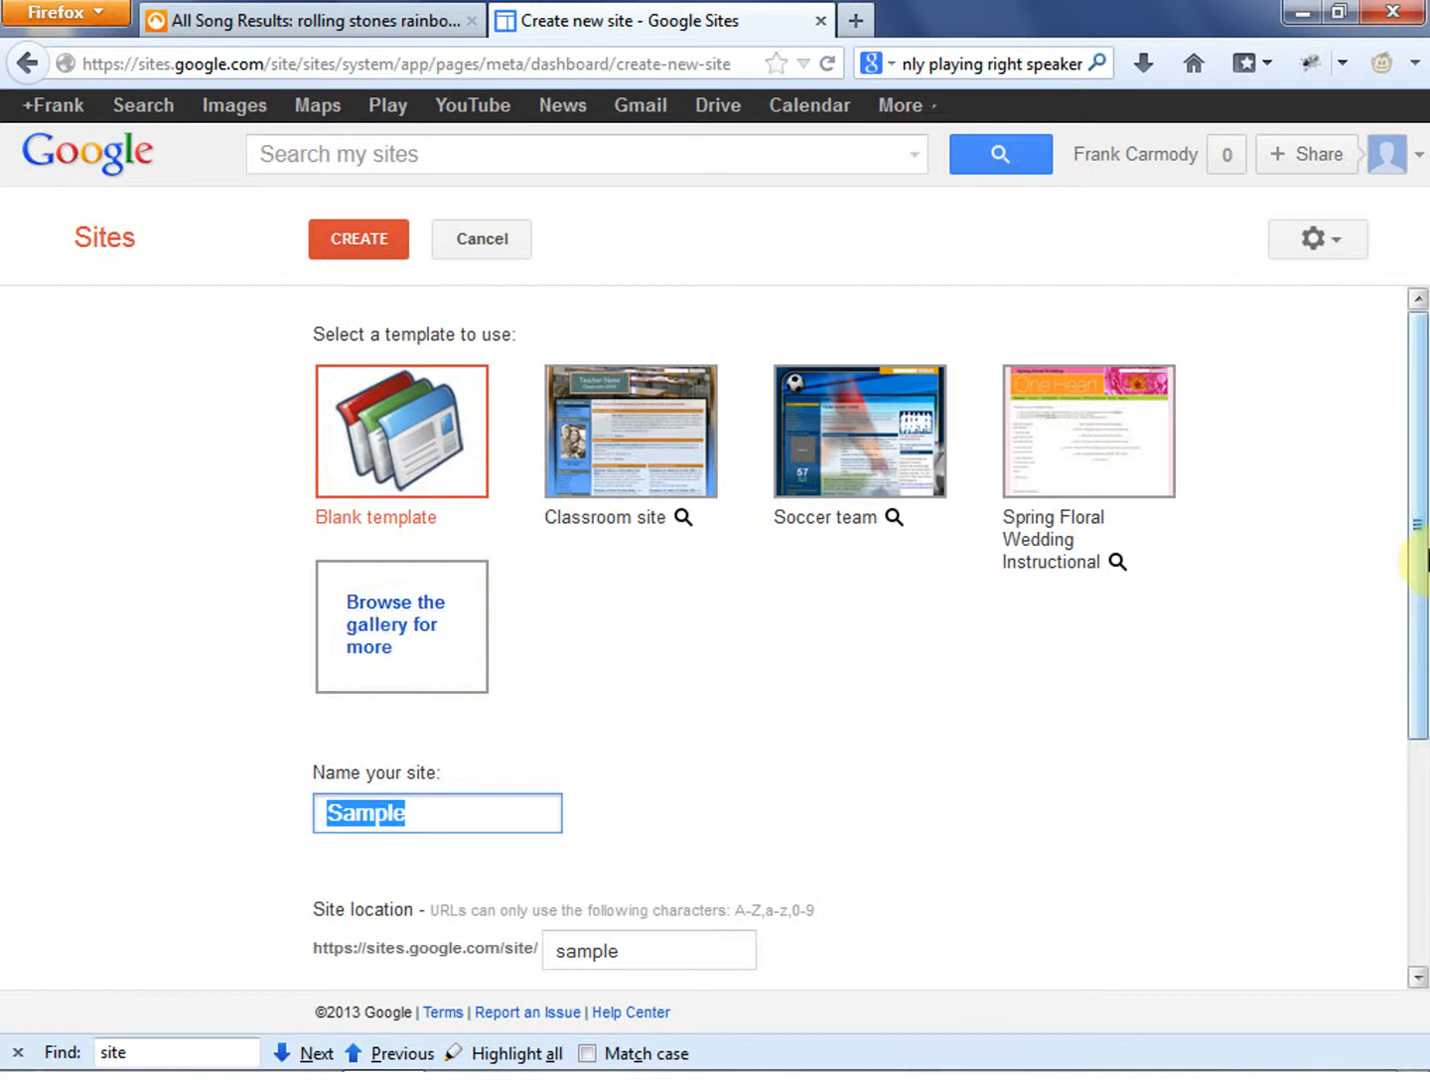
- Choose the dark "Professional Template" with the green grass banner from the featured template gallery for the new site
left_click_drag(1425, 562, 1414, 502)
left_click(360, 638)
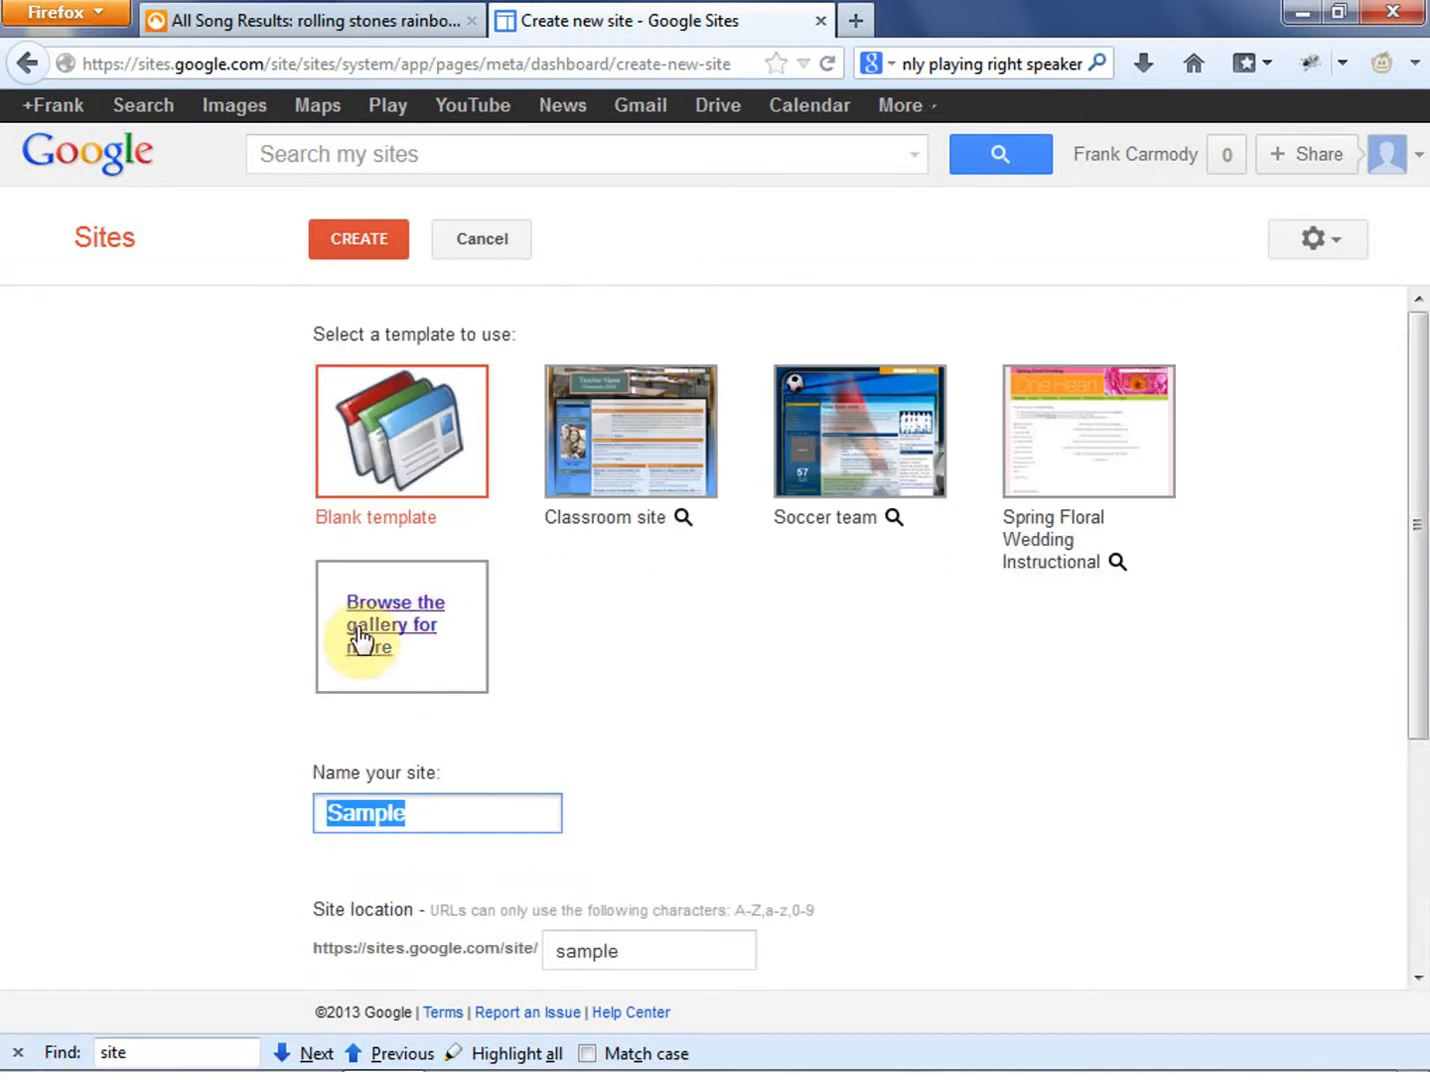
left_click(360, 638)
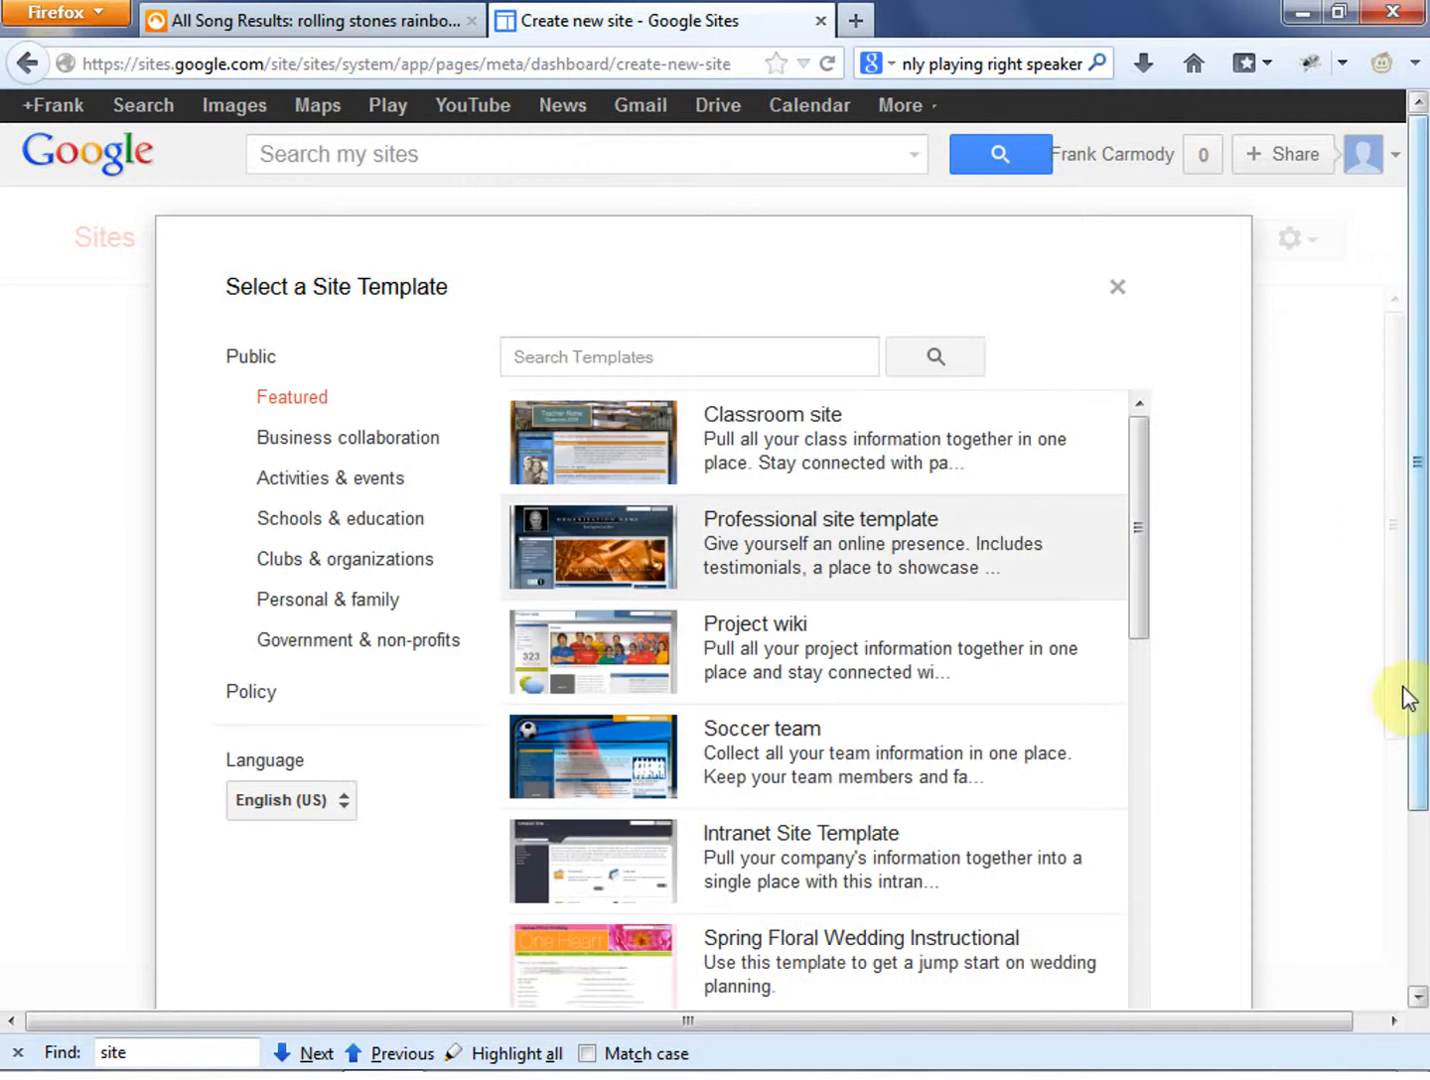
left_click_drag(1148, 556, 1134, 919)
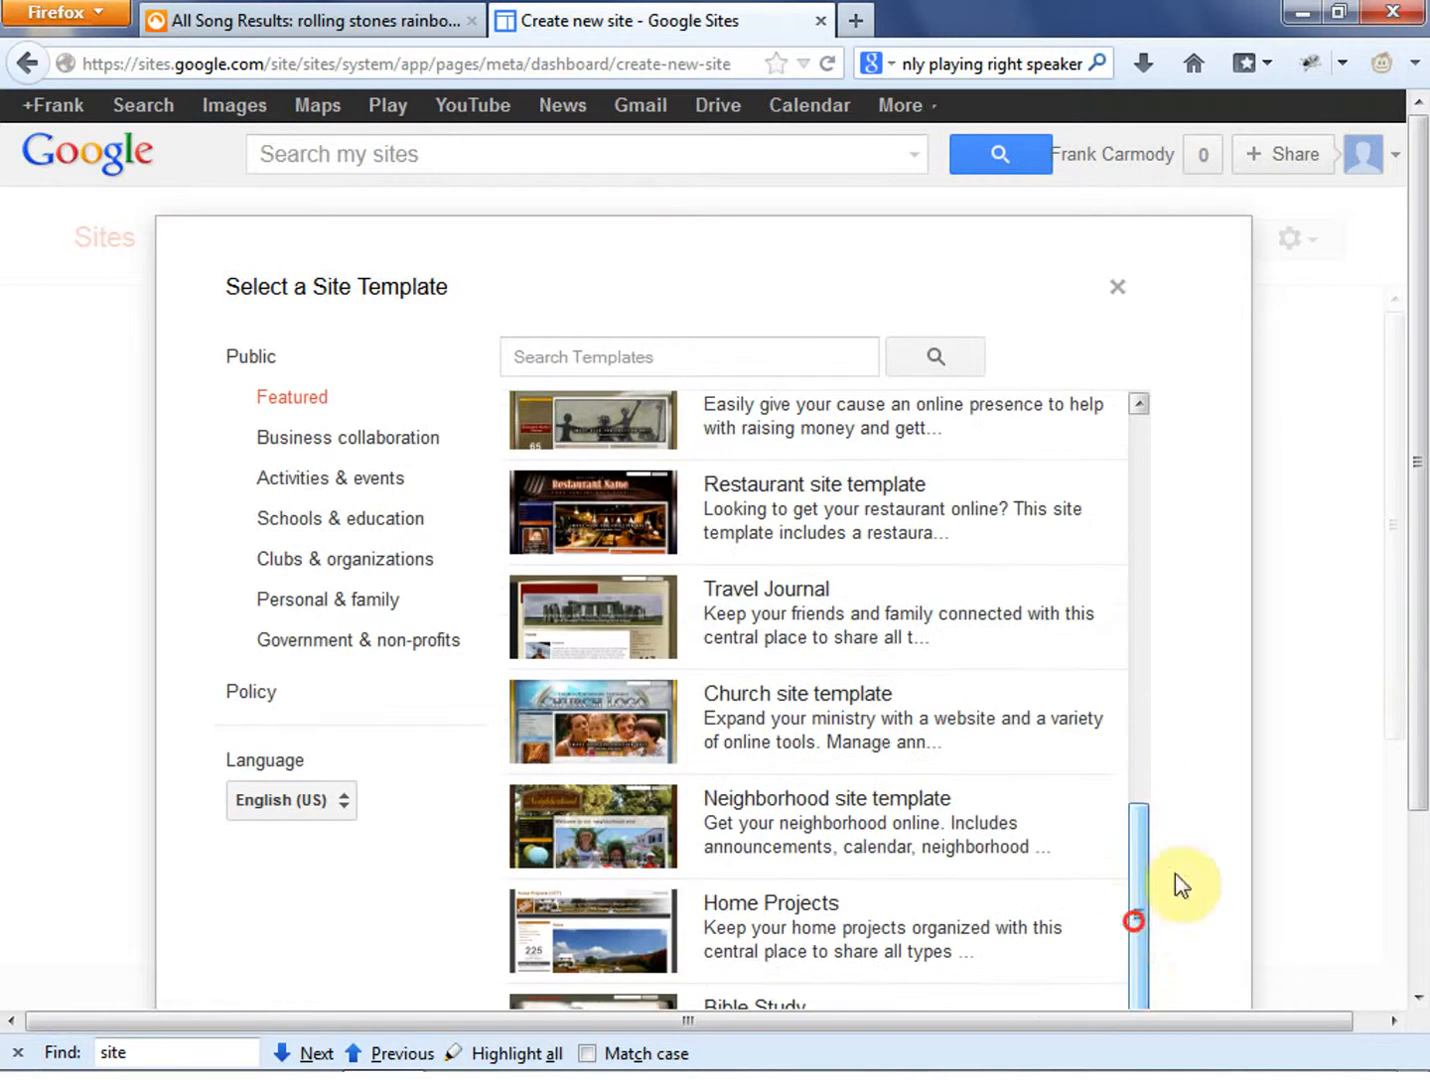
left_click_drag(1420, 573, 1423, 740)
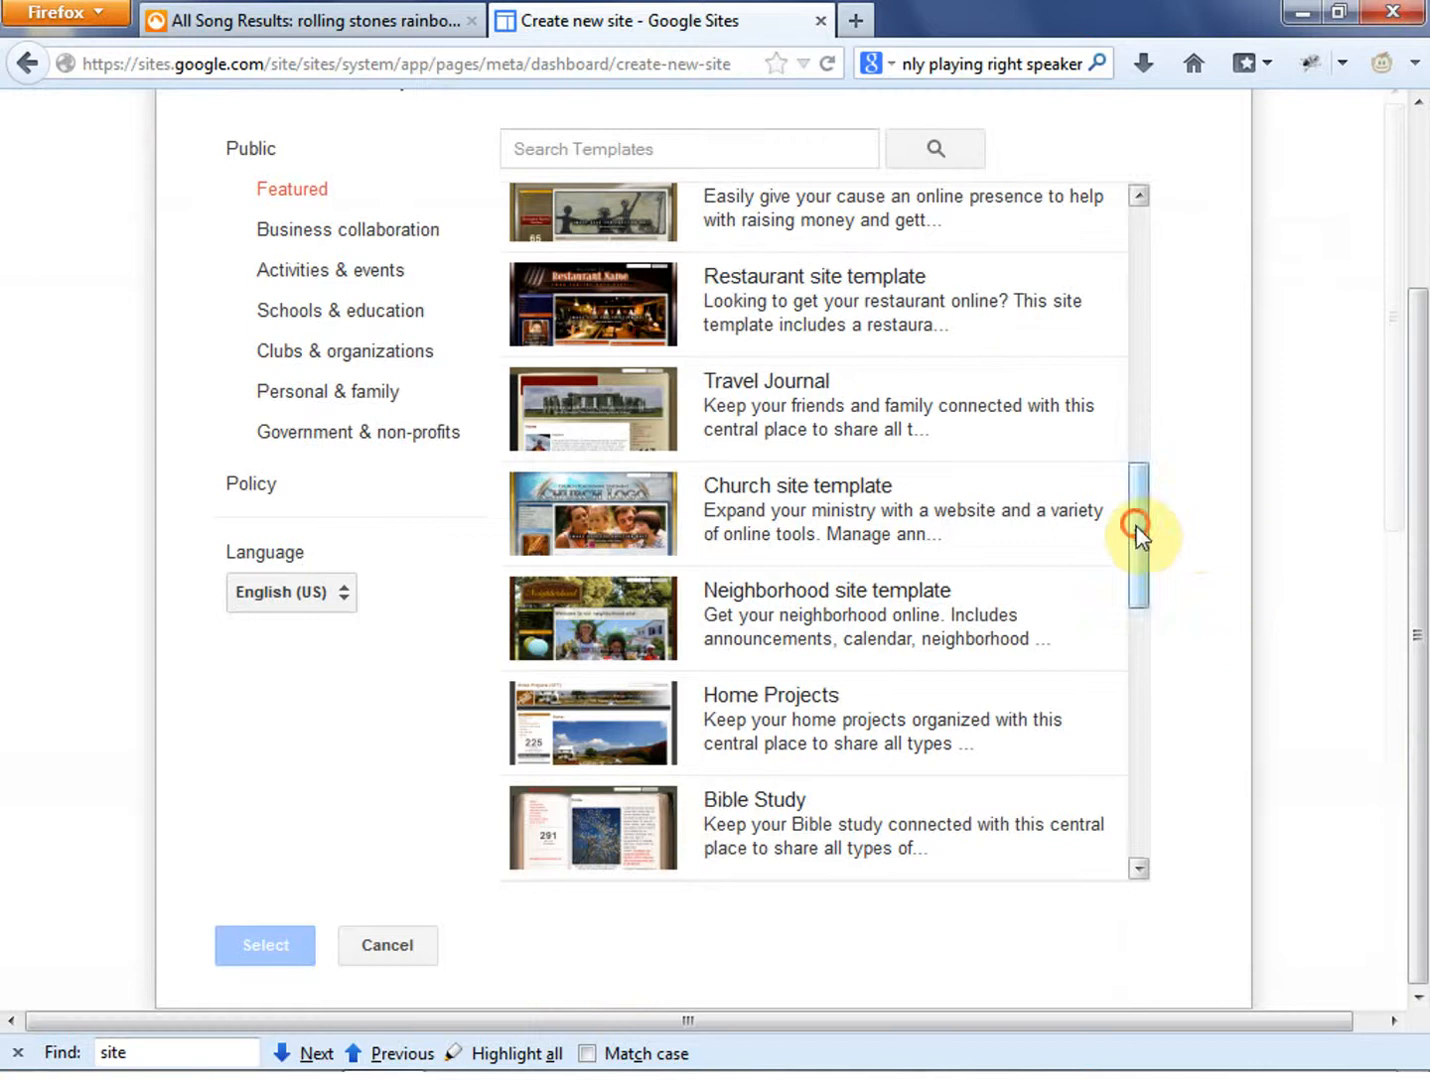
left_click_drag(1133, 536, 1140, 801)
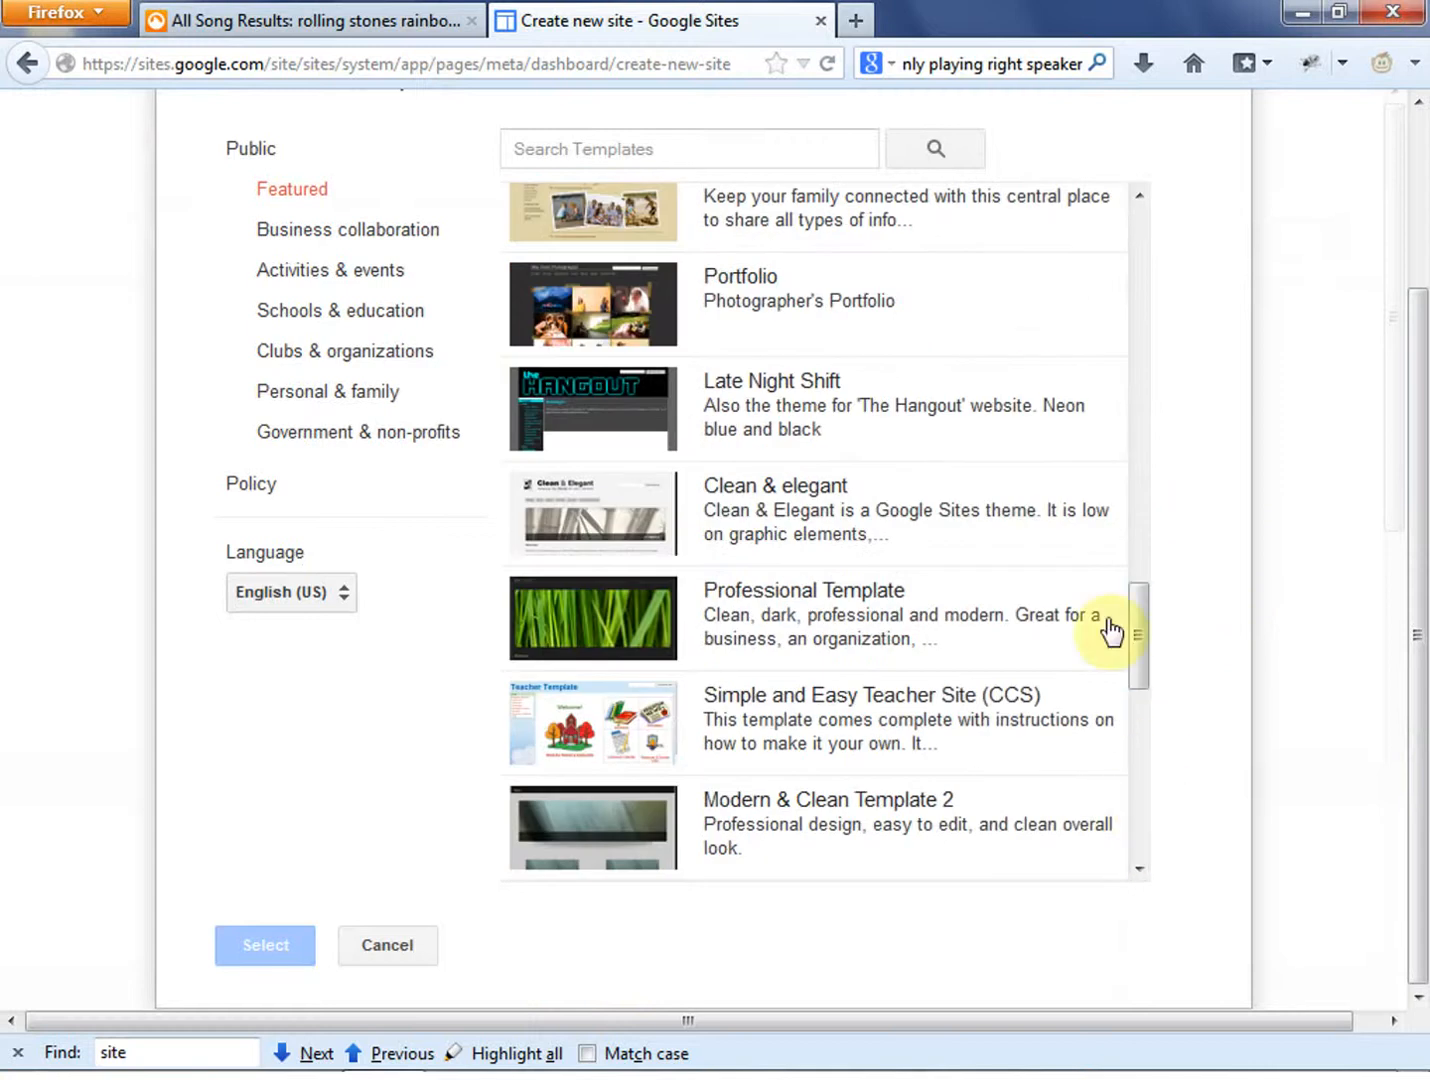
left_click(657, 600)
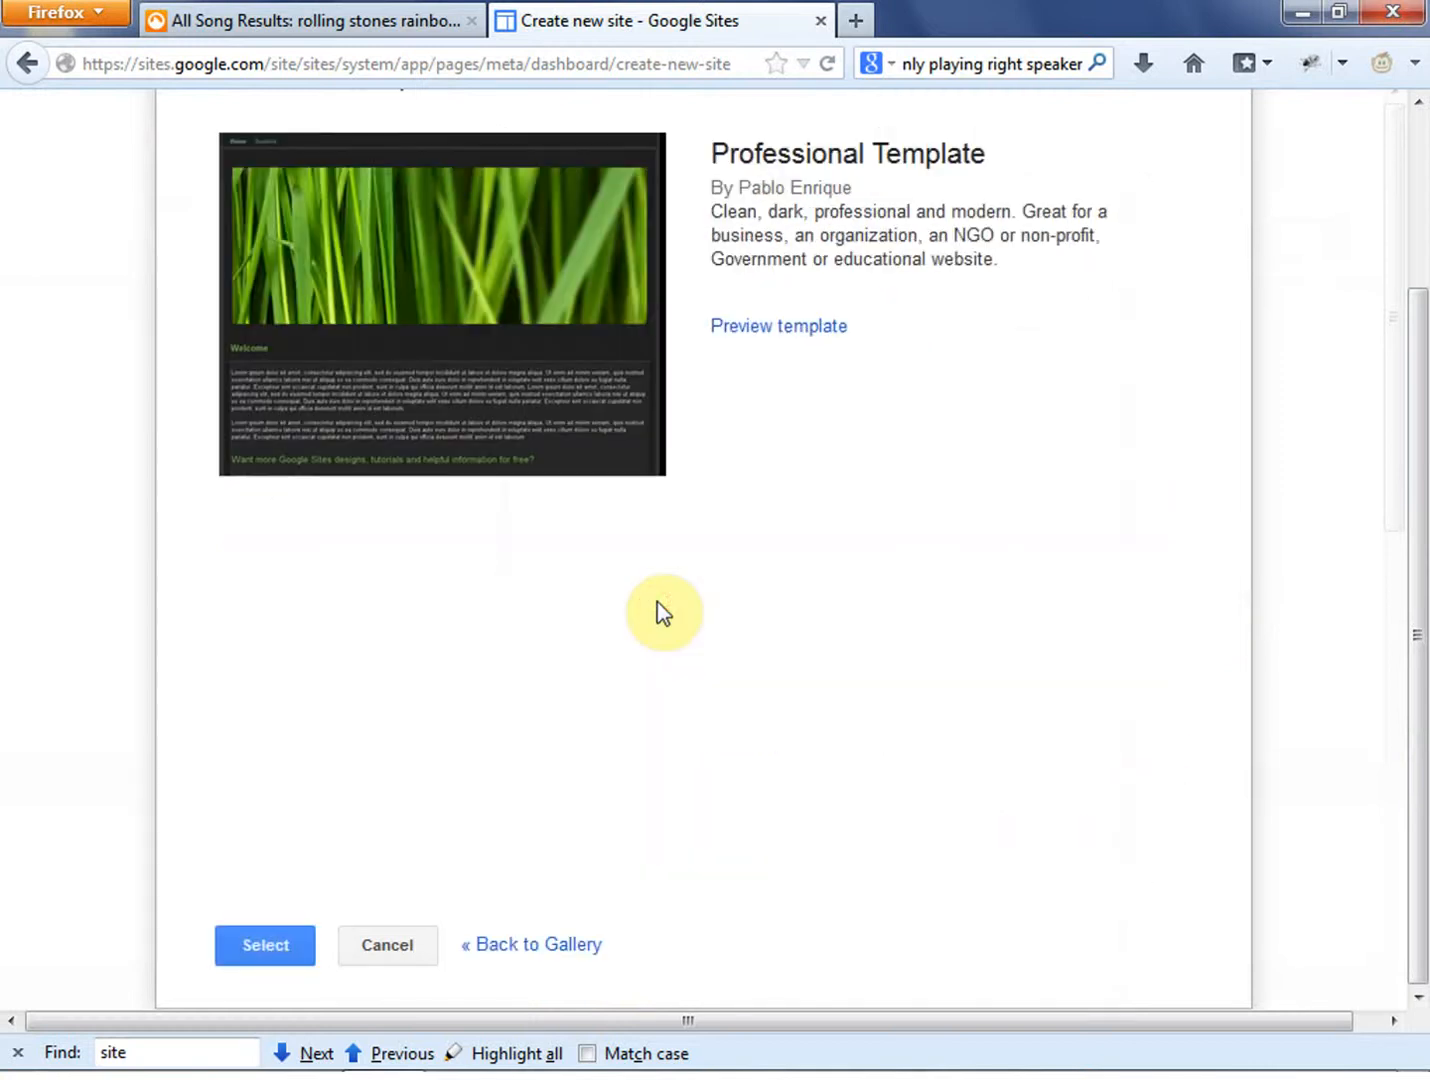
left_click(266, 952)
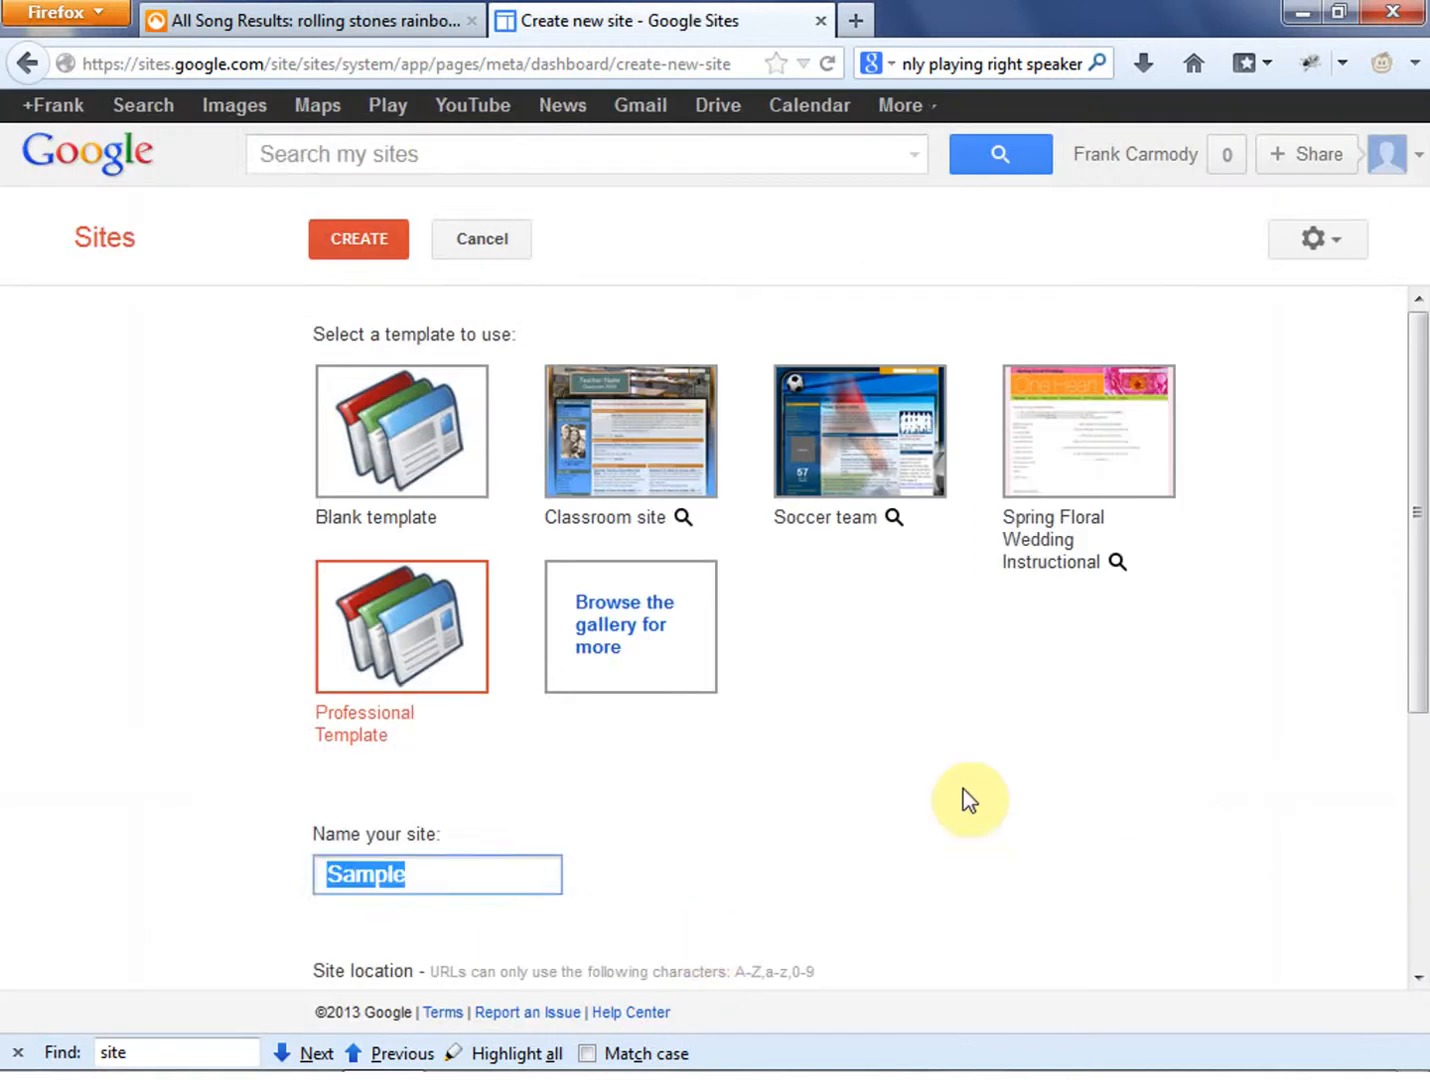
- Change the site location in the URL to tutorialsample
scroll(964, 799, "down", 4)
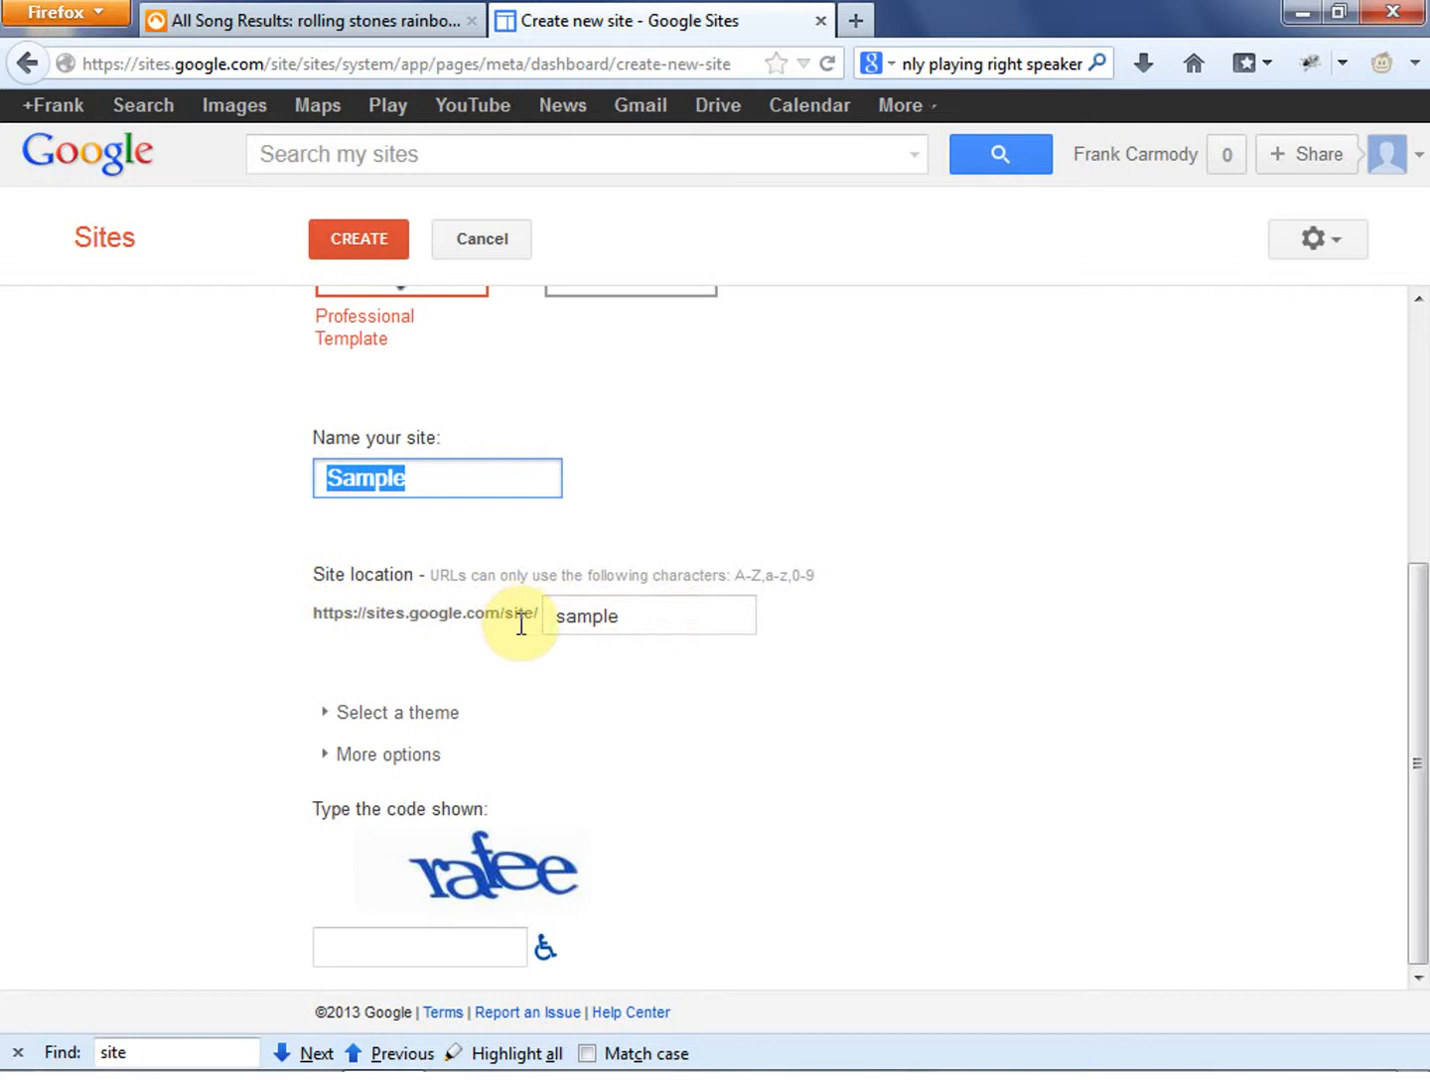
left_click(647, 620)
left_click_drag(647, 620, 559, 614)
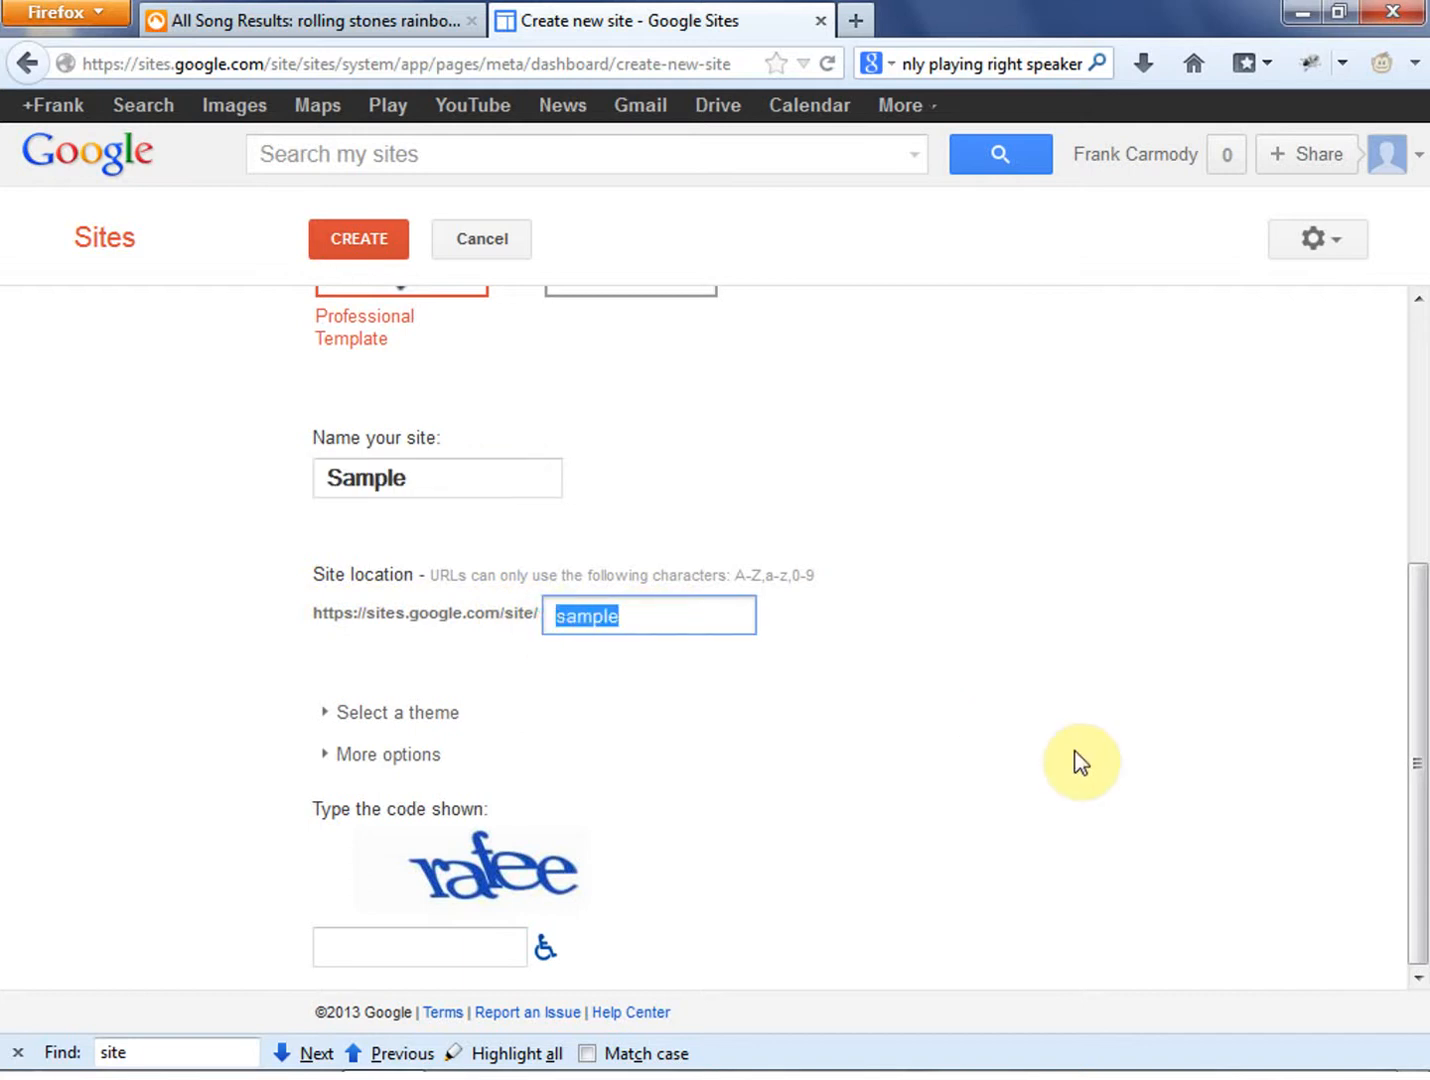
left_click(550, 616)
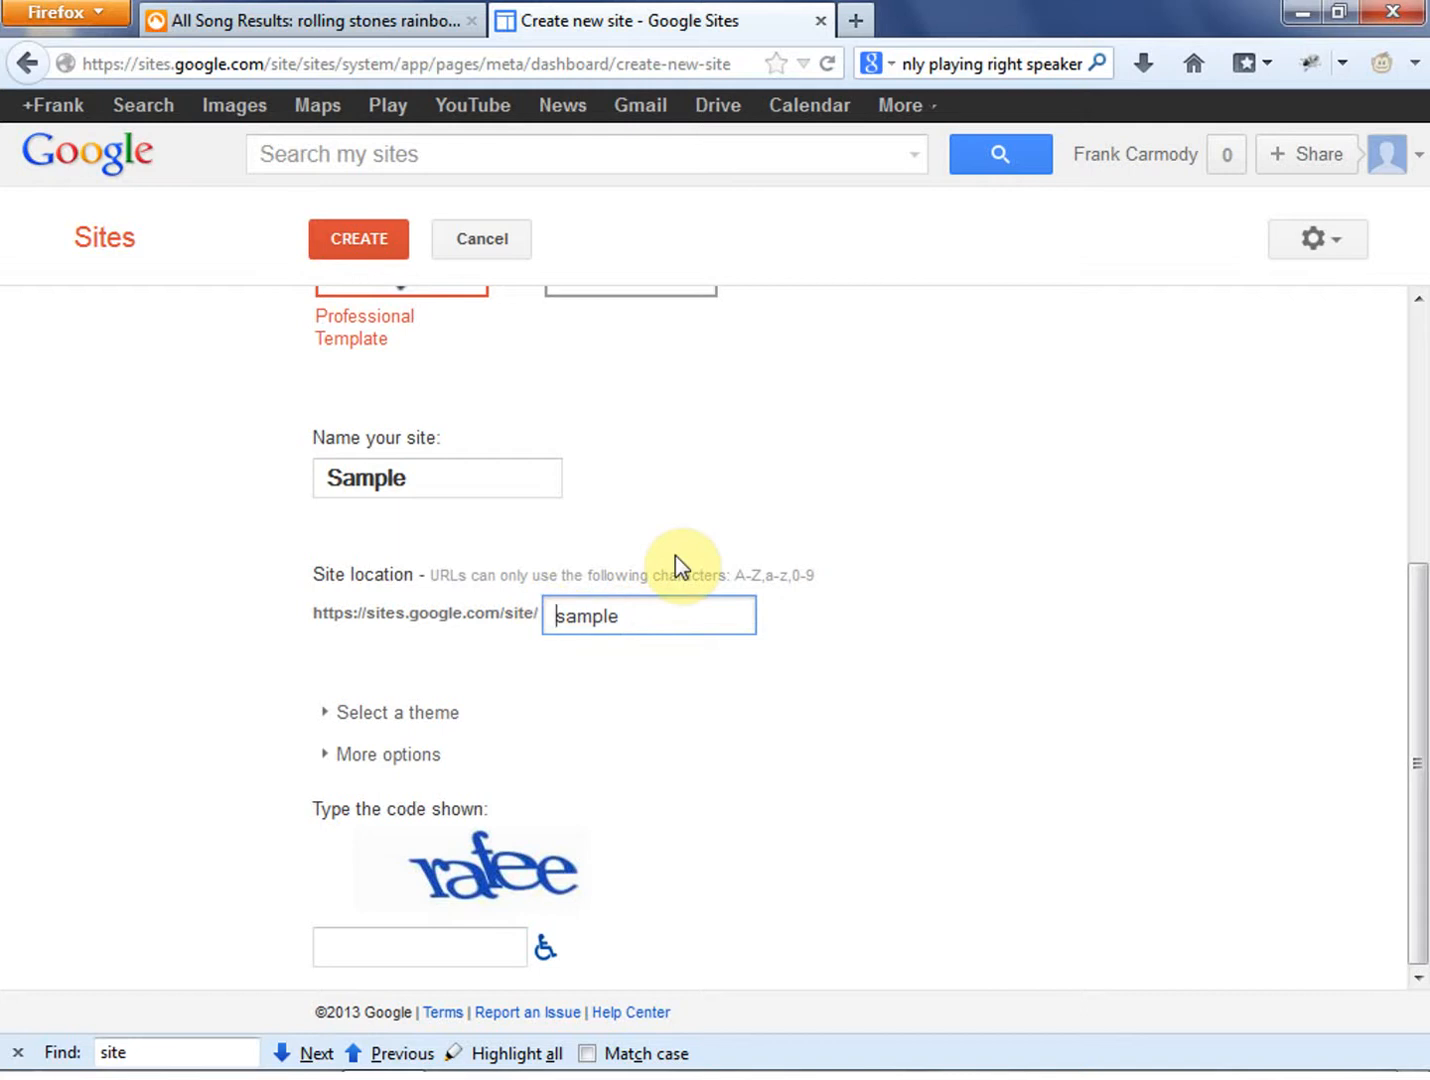
type("tutorial-")
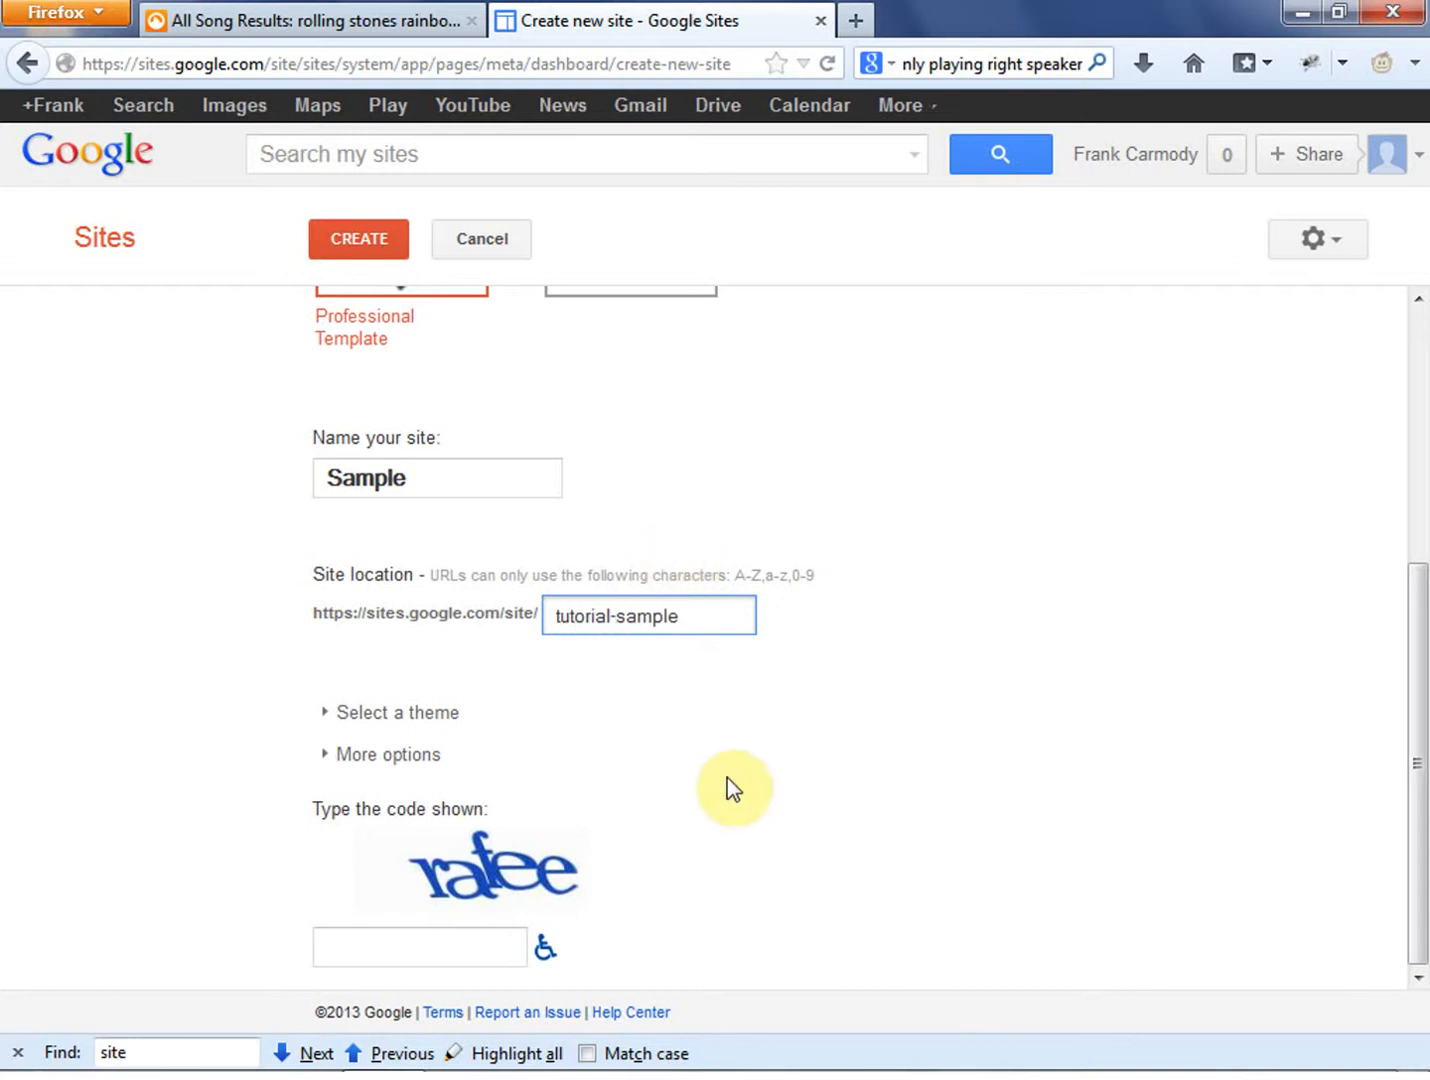
left_click(728, 779)
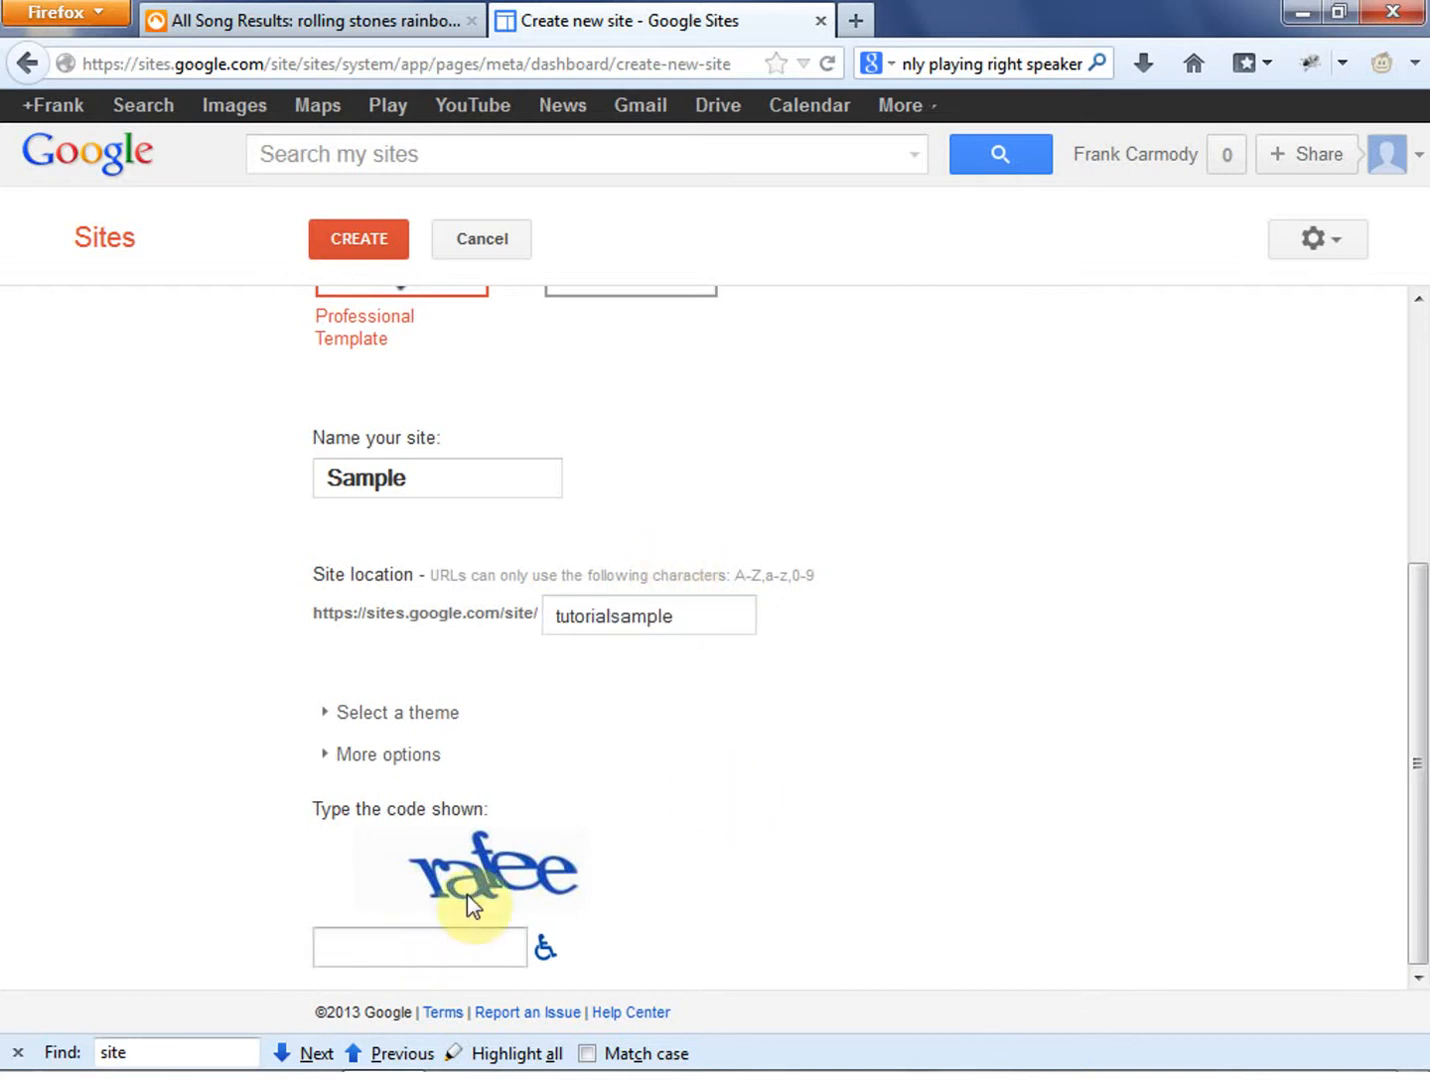
left_click(614, 617)
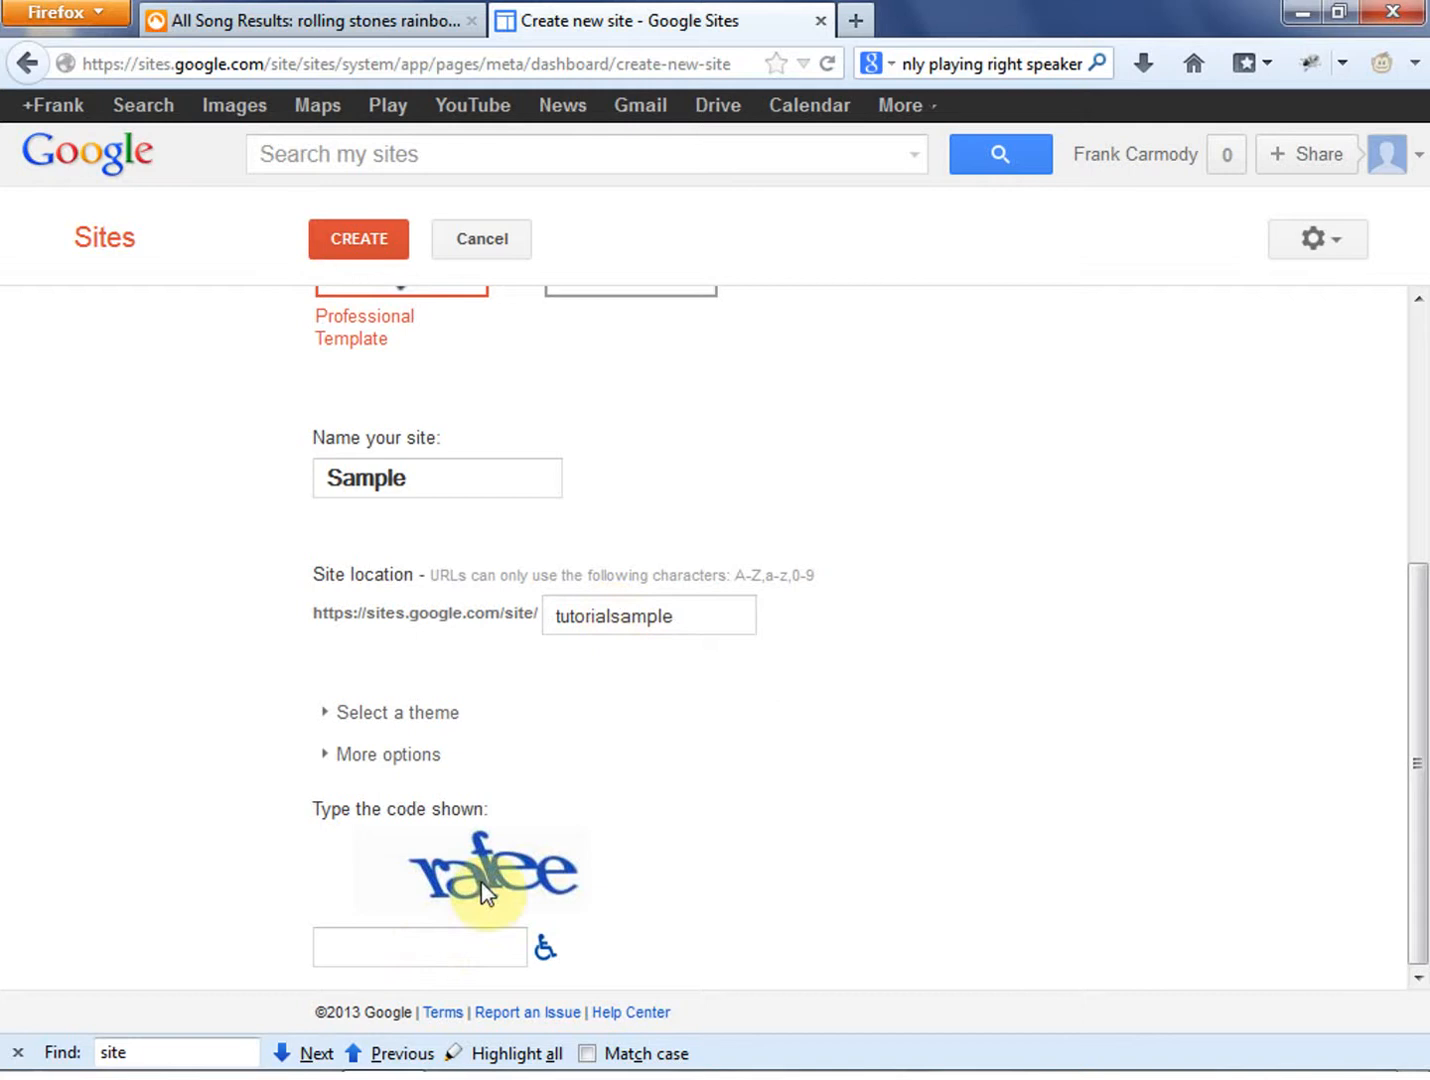
- Enter the verification code shown in the image at the end of the form
left_click(456, 945)
type("rafee")
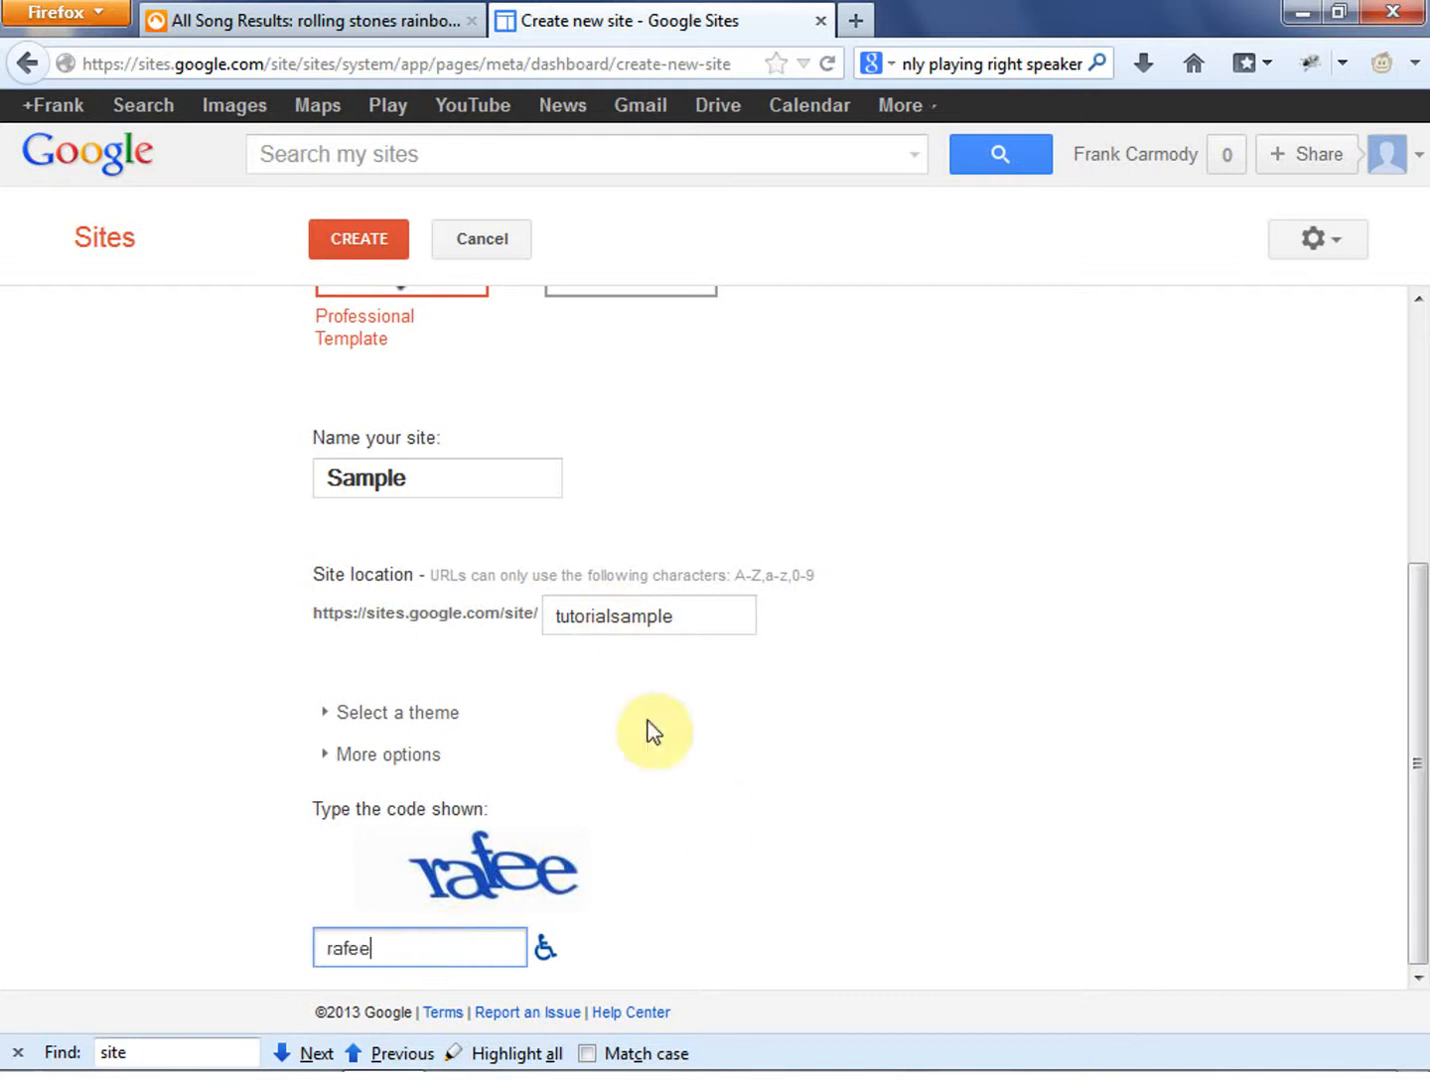
left_click(725, 800)
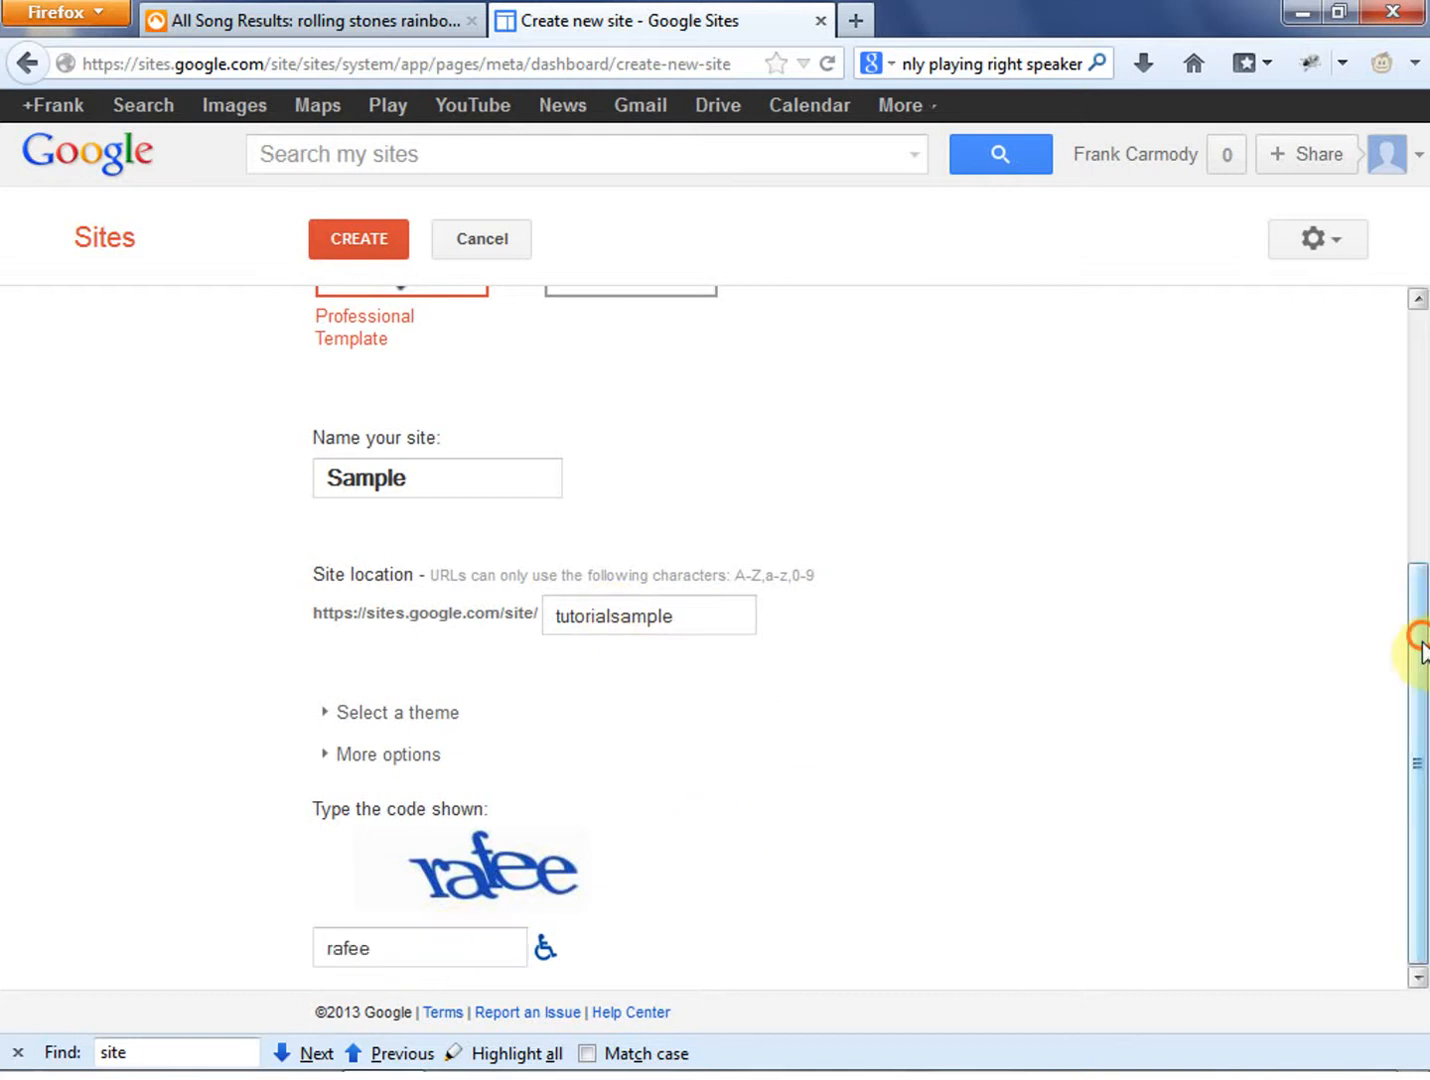
- Expand the theme selection and look through the available themes
left_click(322, 714)
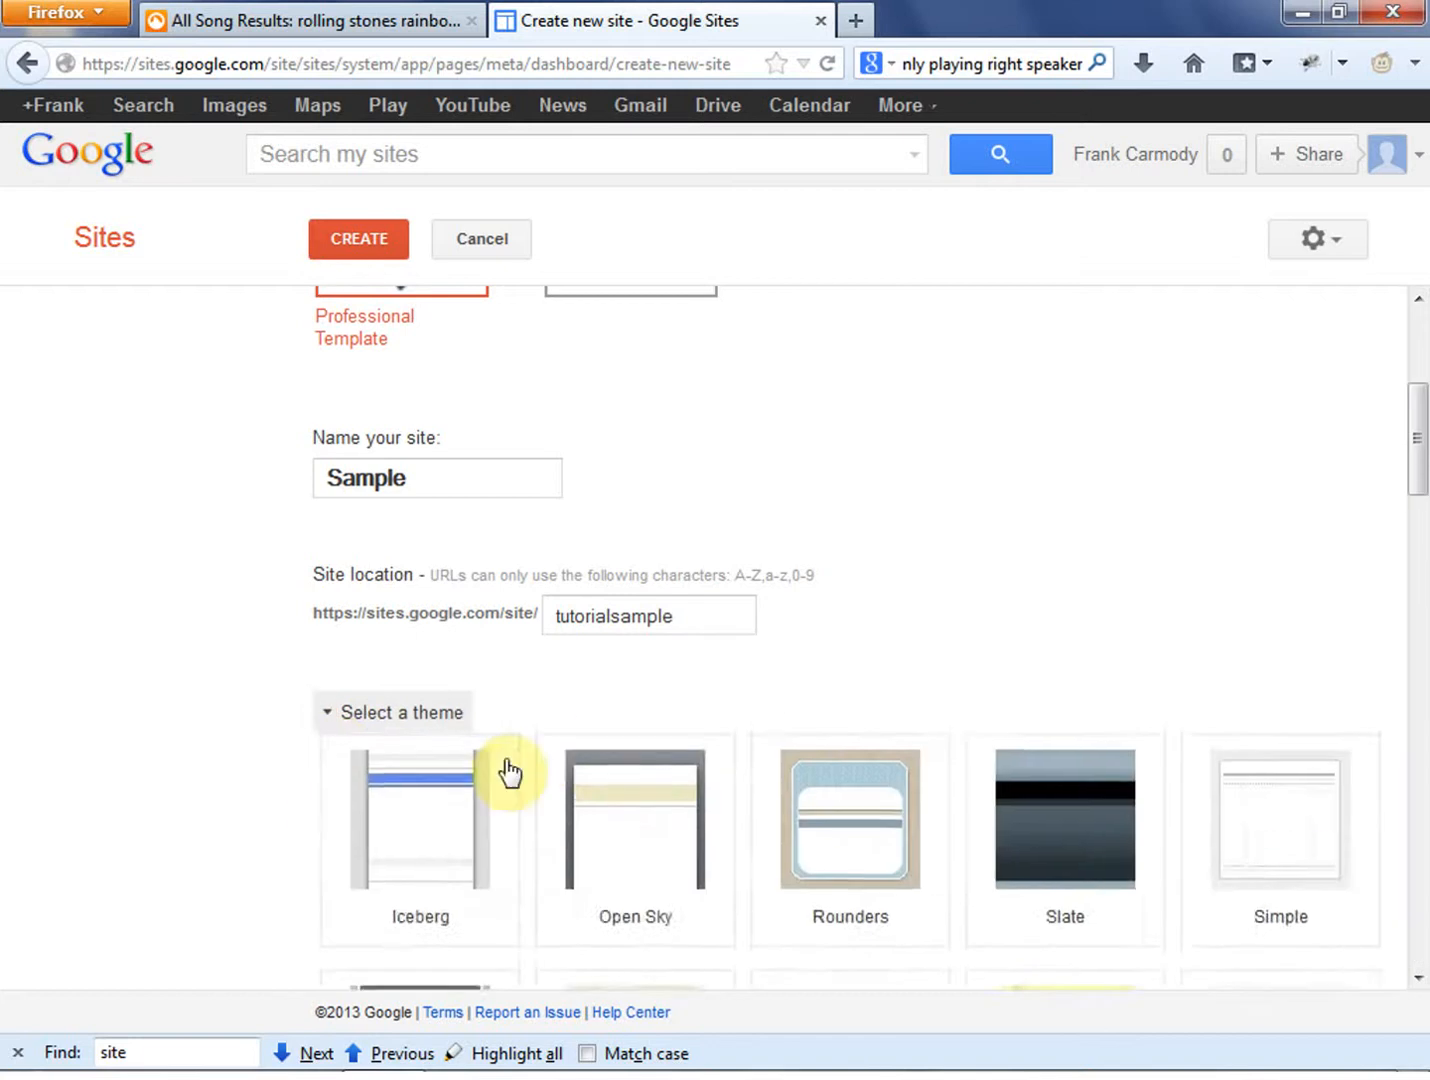
scroll(431, 839, "down", 10)
scroll(428, 860, "down", 10)
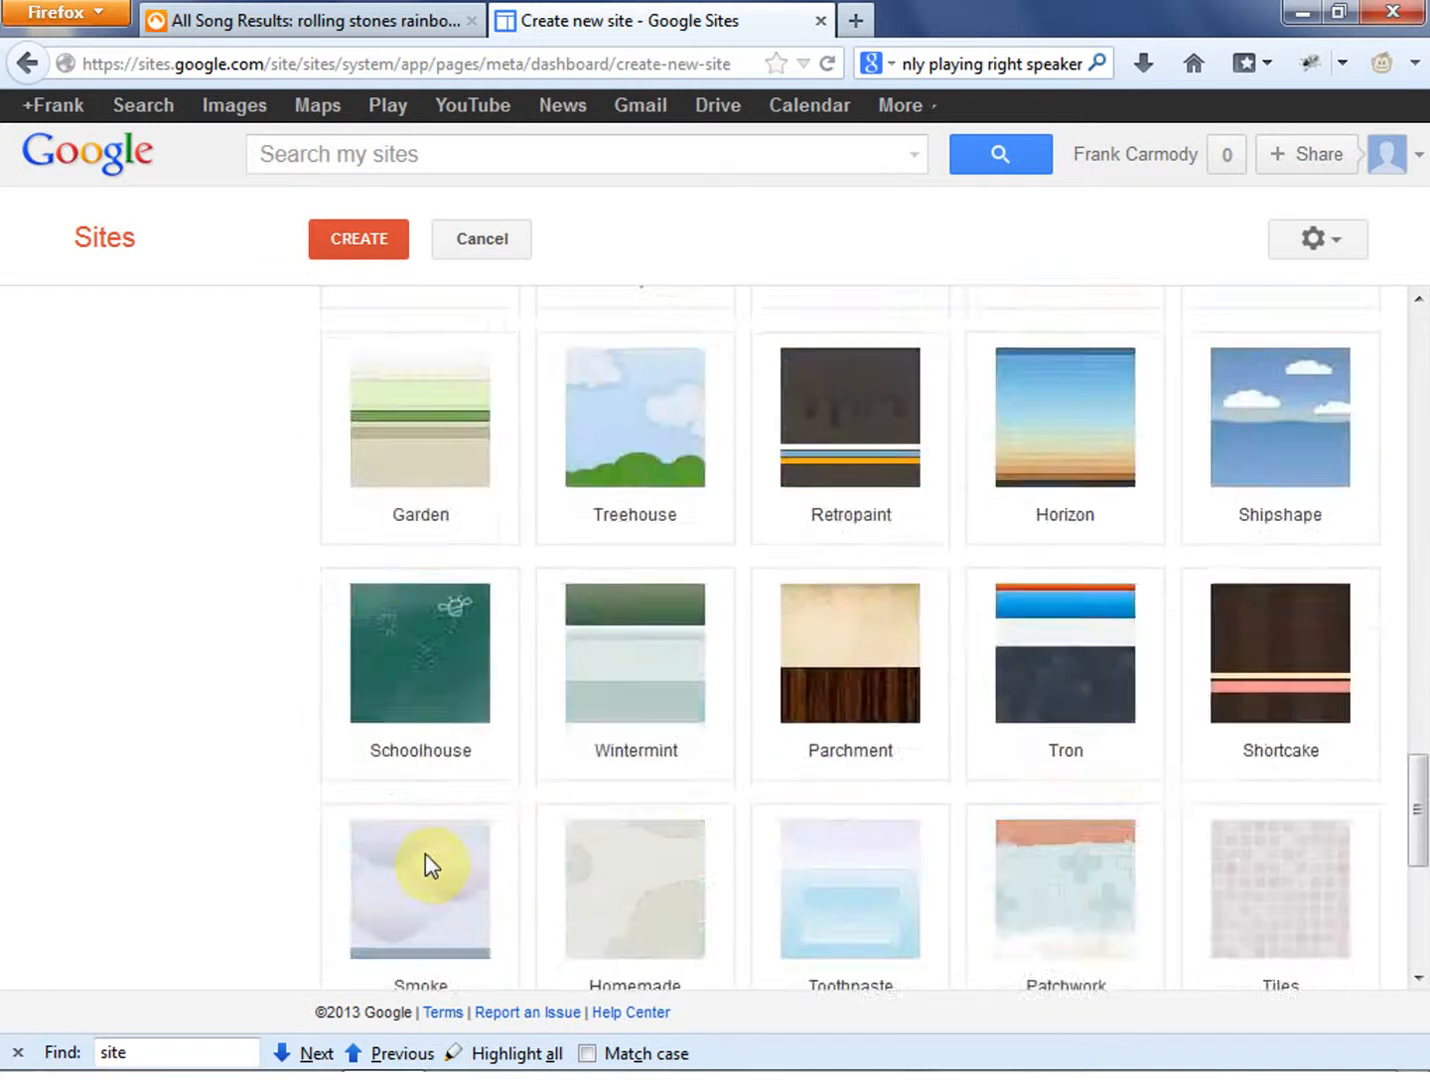
- Add the site description "Sample site for tutorial" under the additional options and submit the form to create the site
left_click(322, 755)
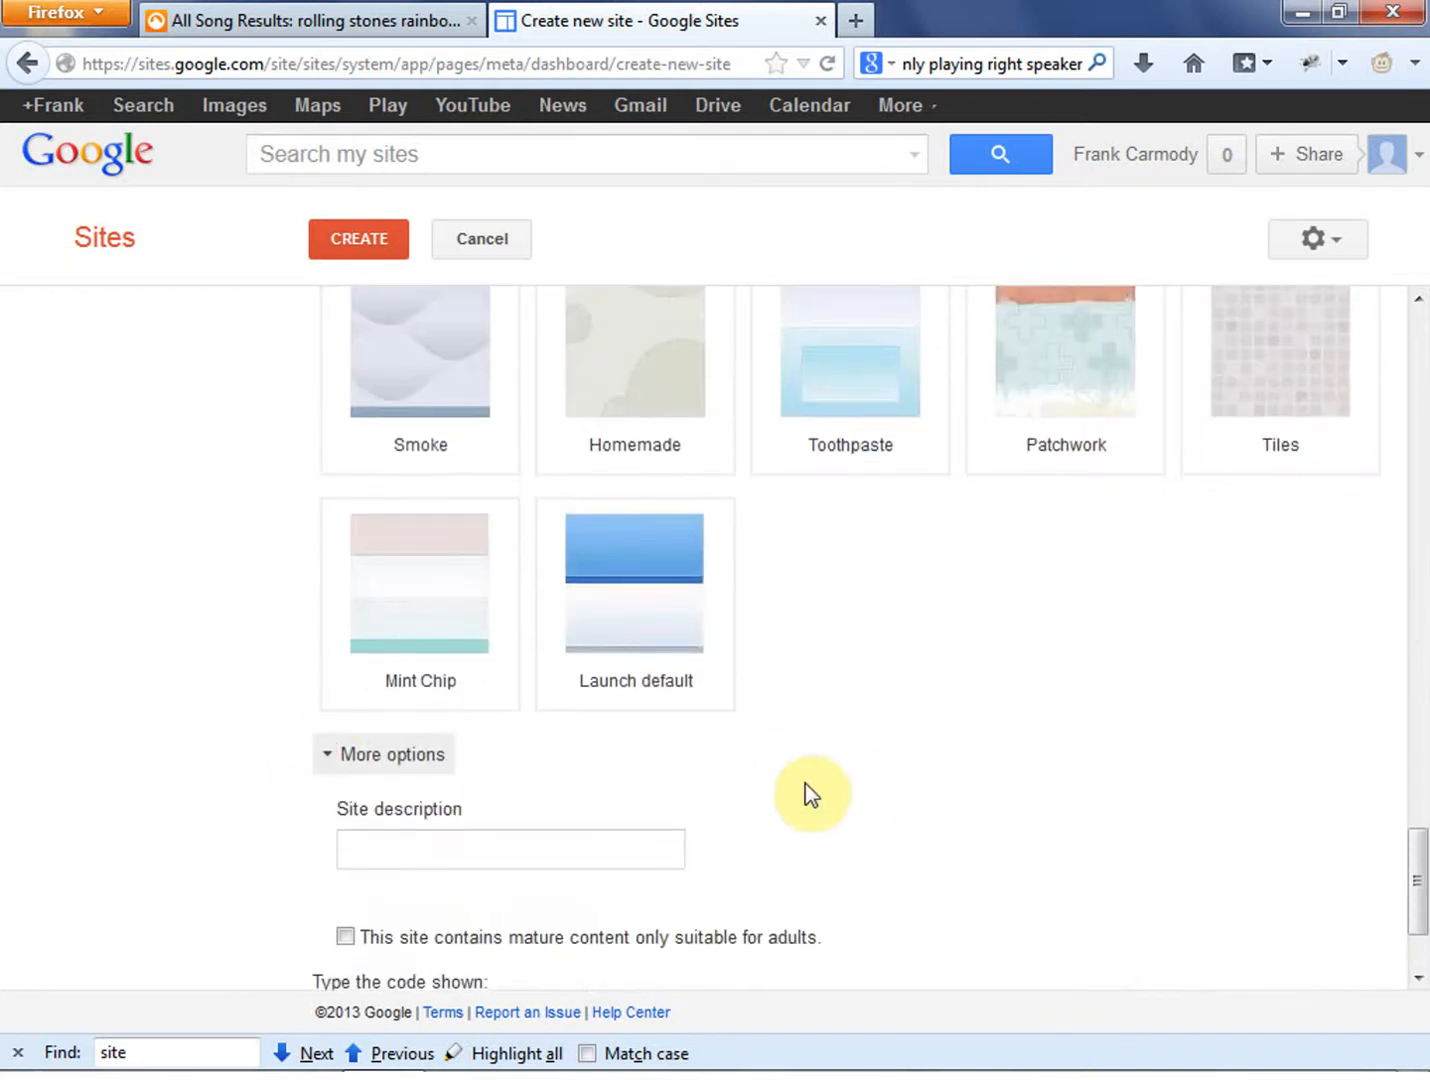
scroll(800, 792, "down", 3)
left_click(433, 671)
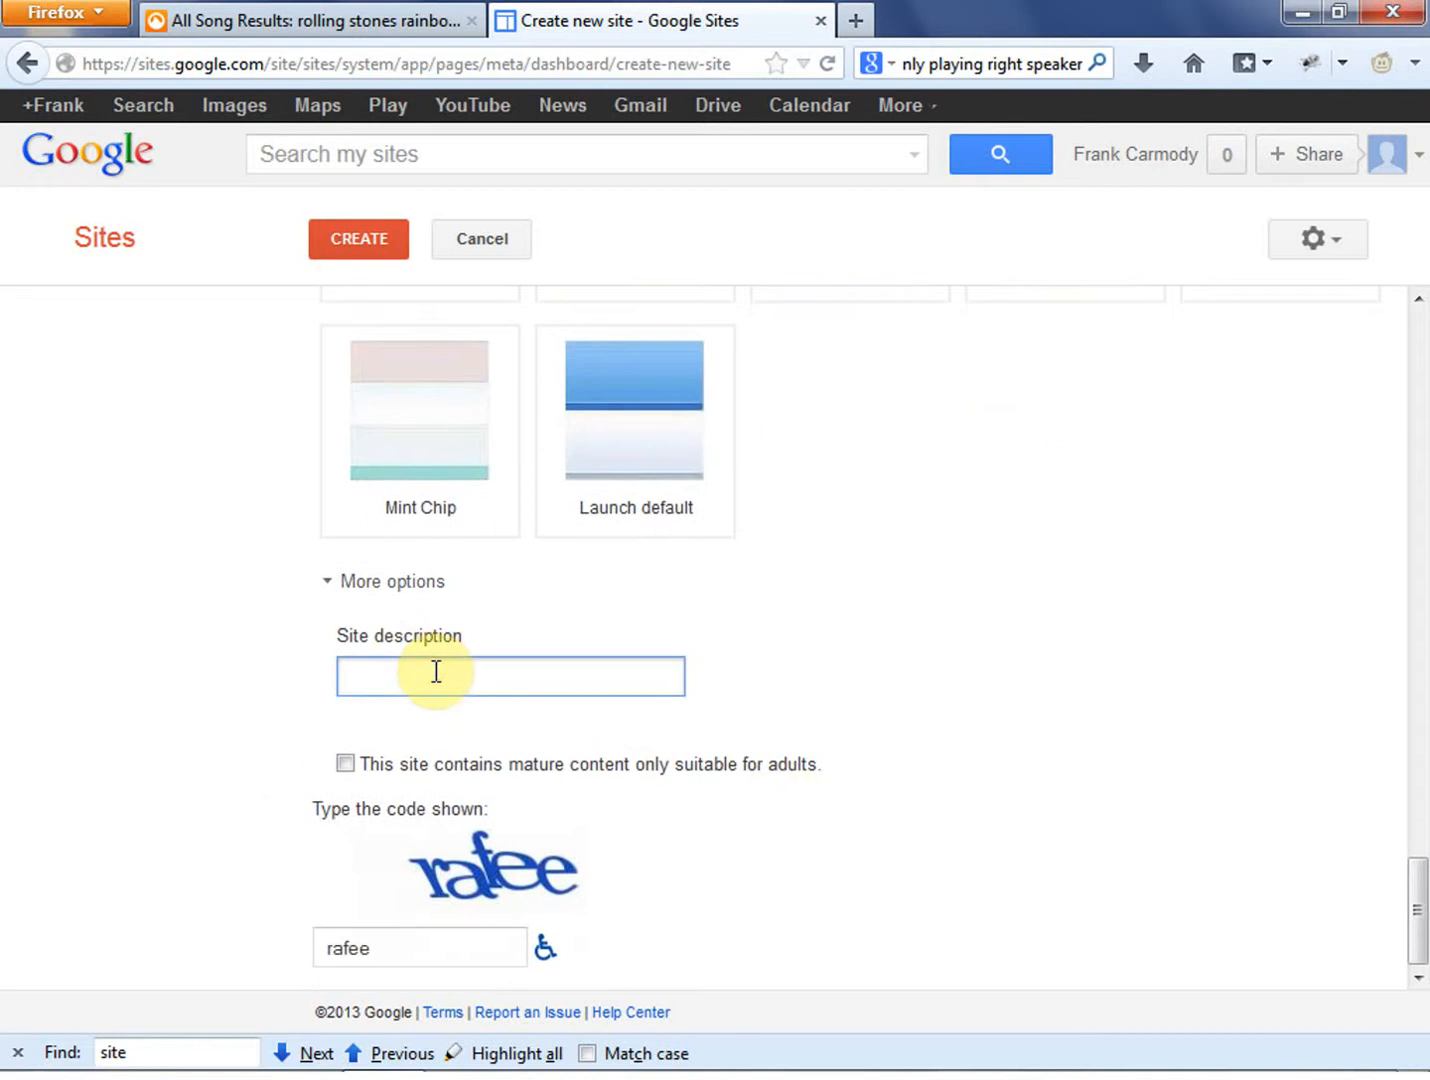
type("Sample site for tutorial")
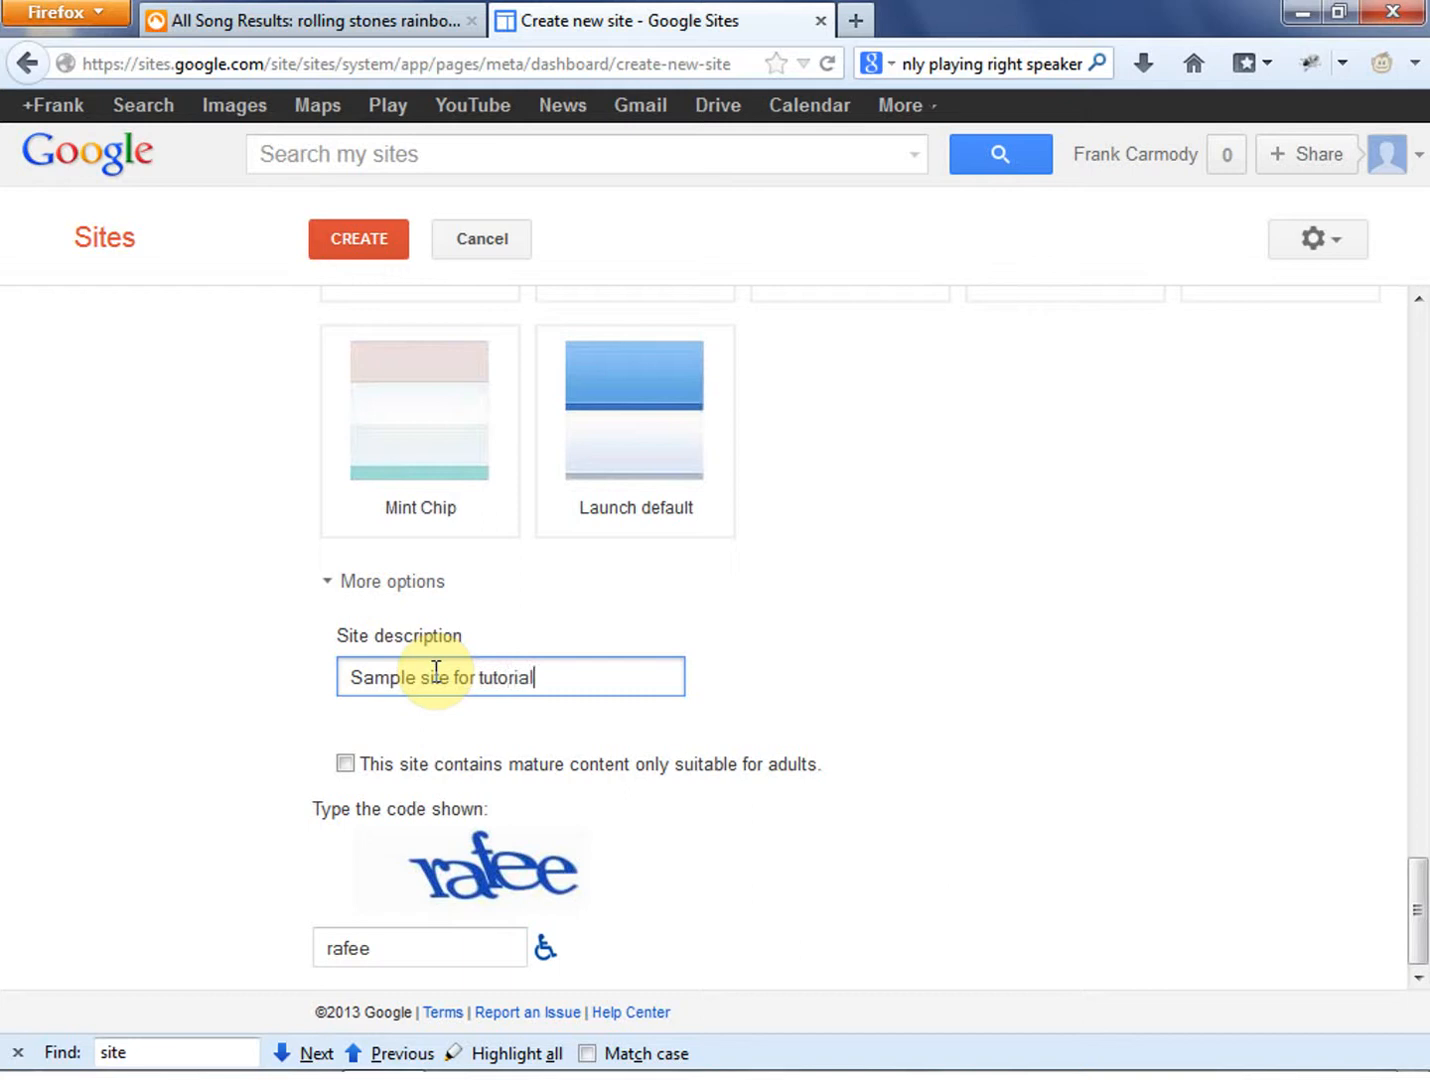
left_click(881, 823)
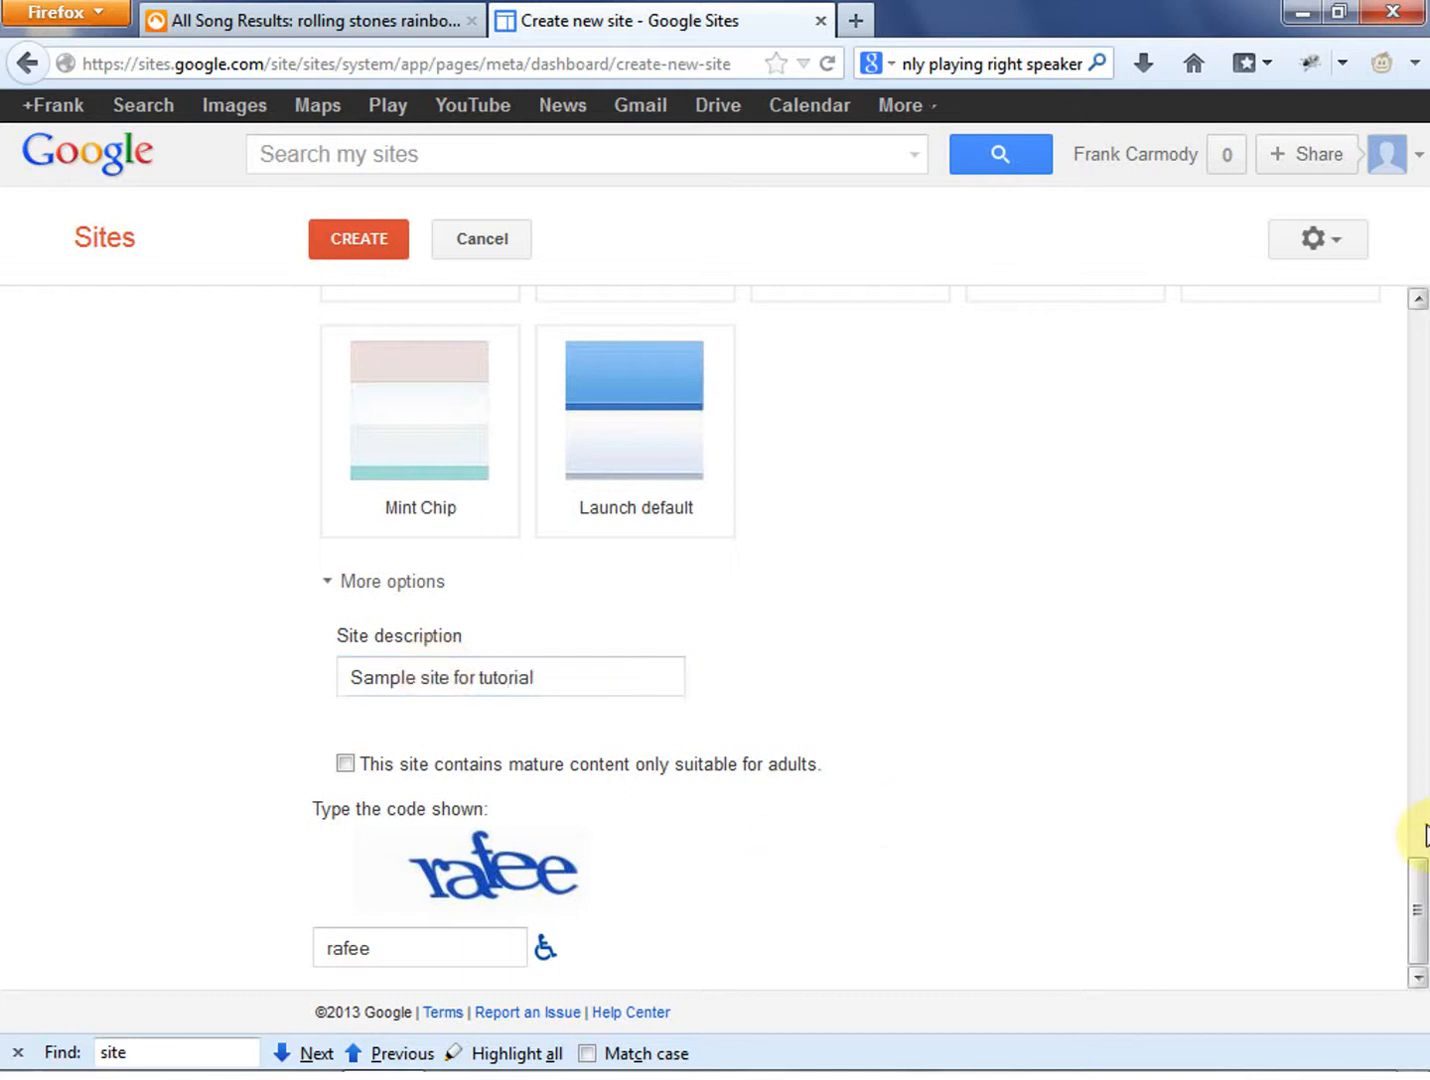
left_click_drag(1413, 901, 1415, 356)
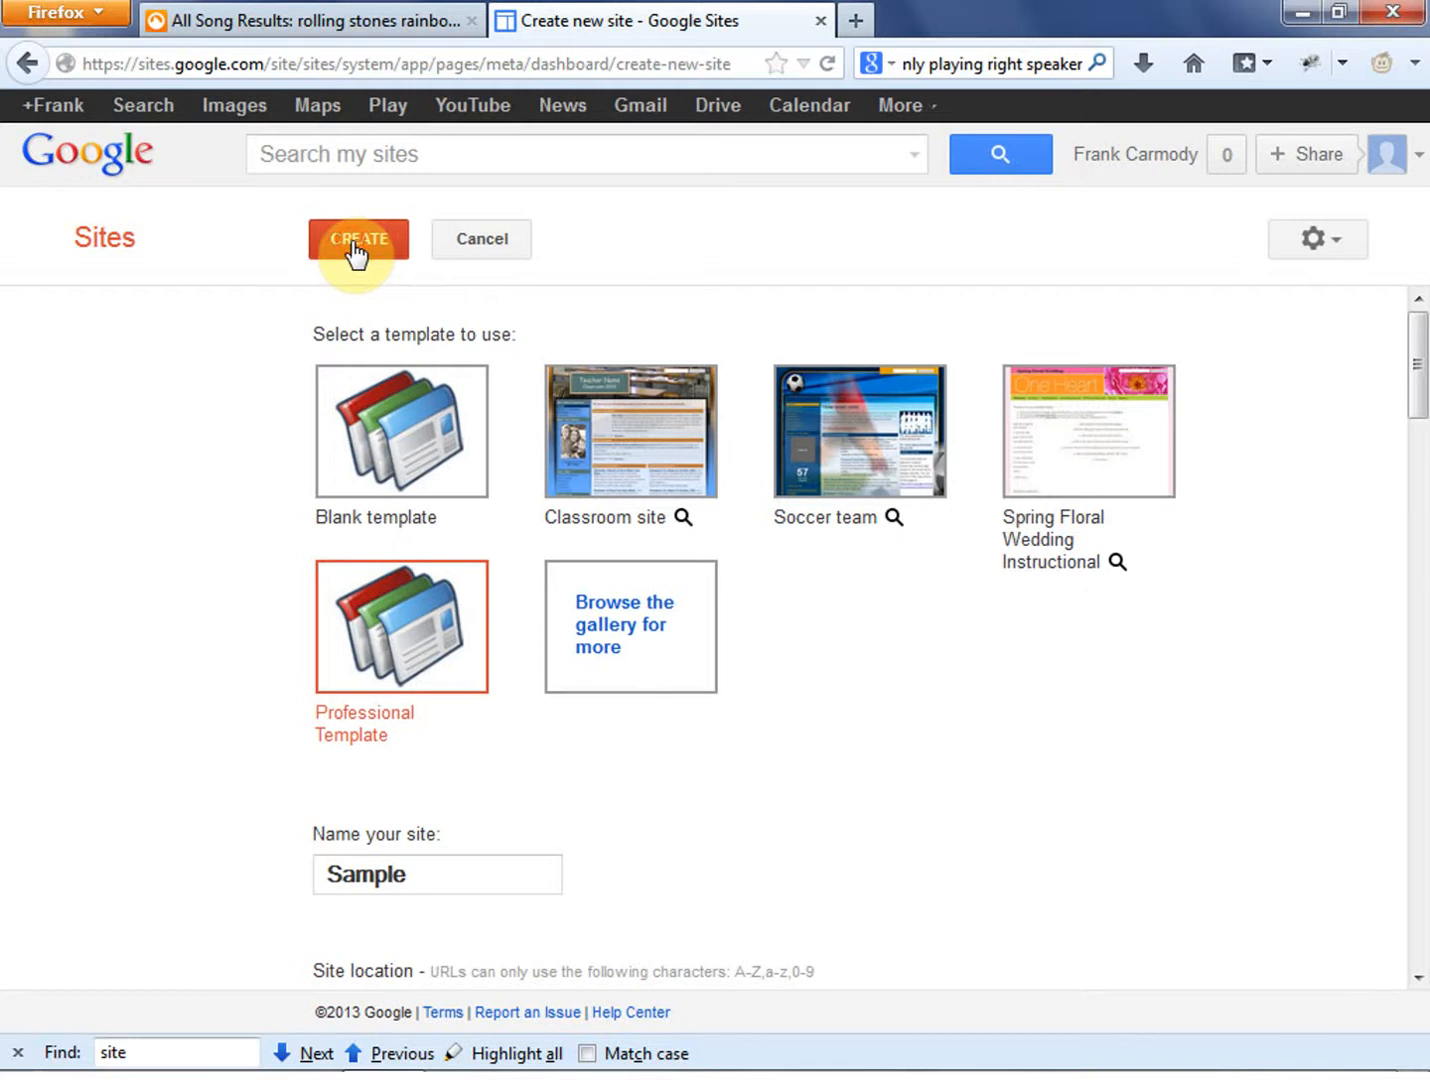
left_click(357, 245)
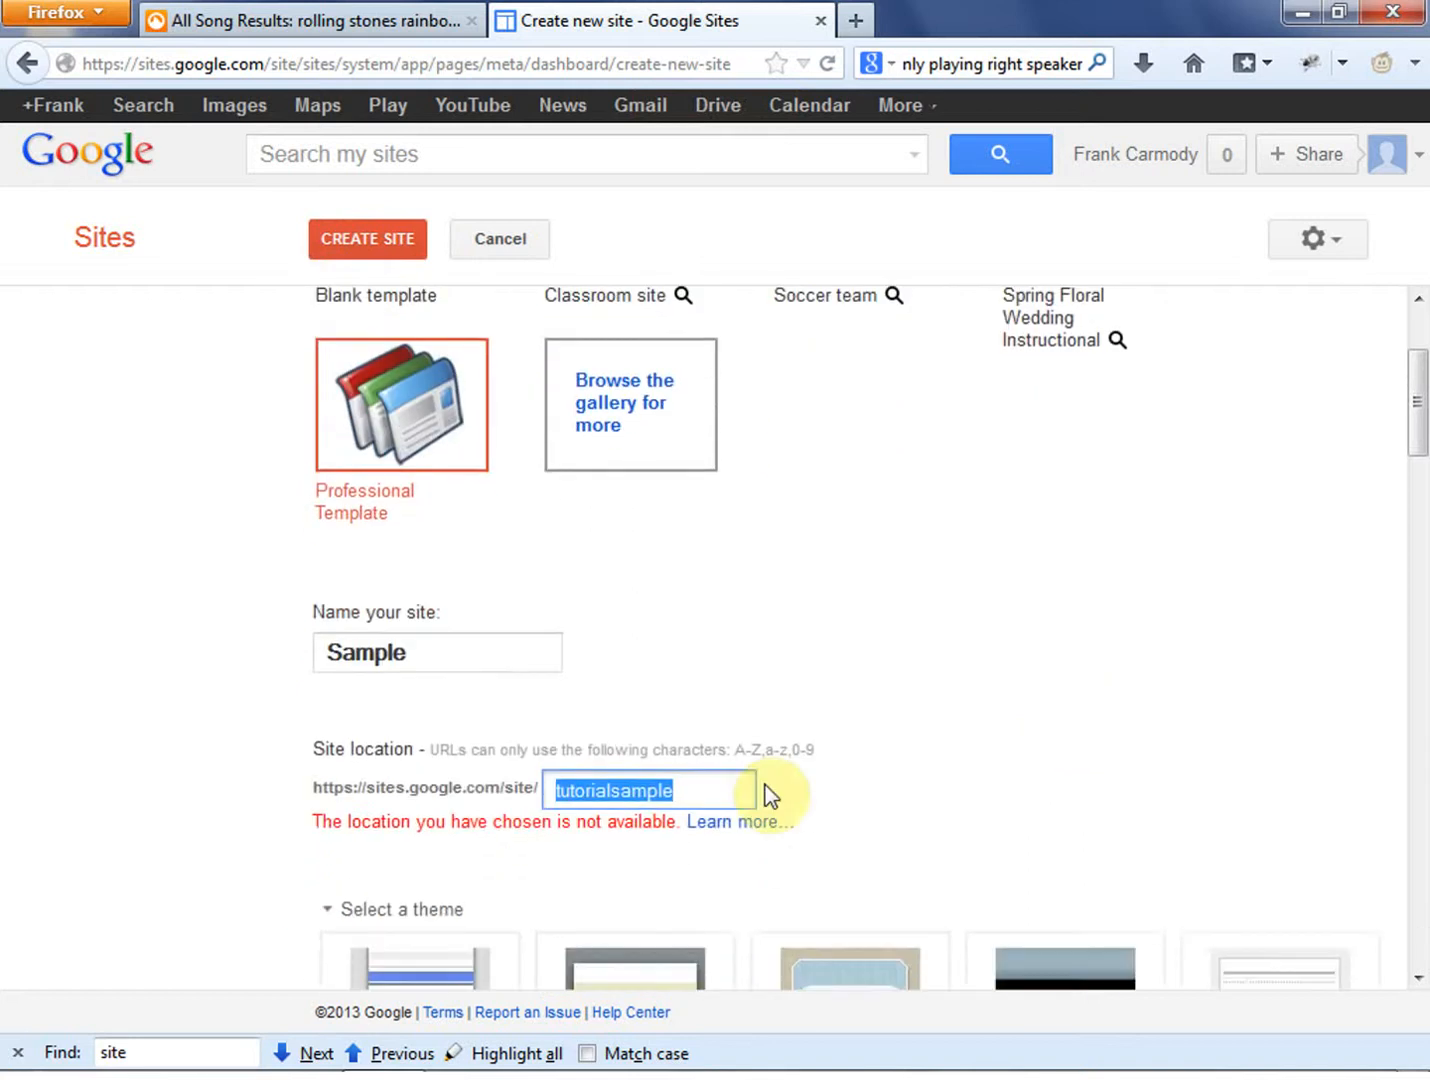
- Change the site location to classtutorialsample and submit the form again to create the site
left_click(677, 789)
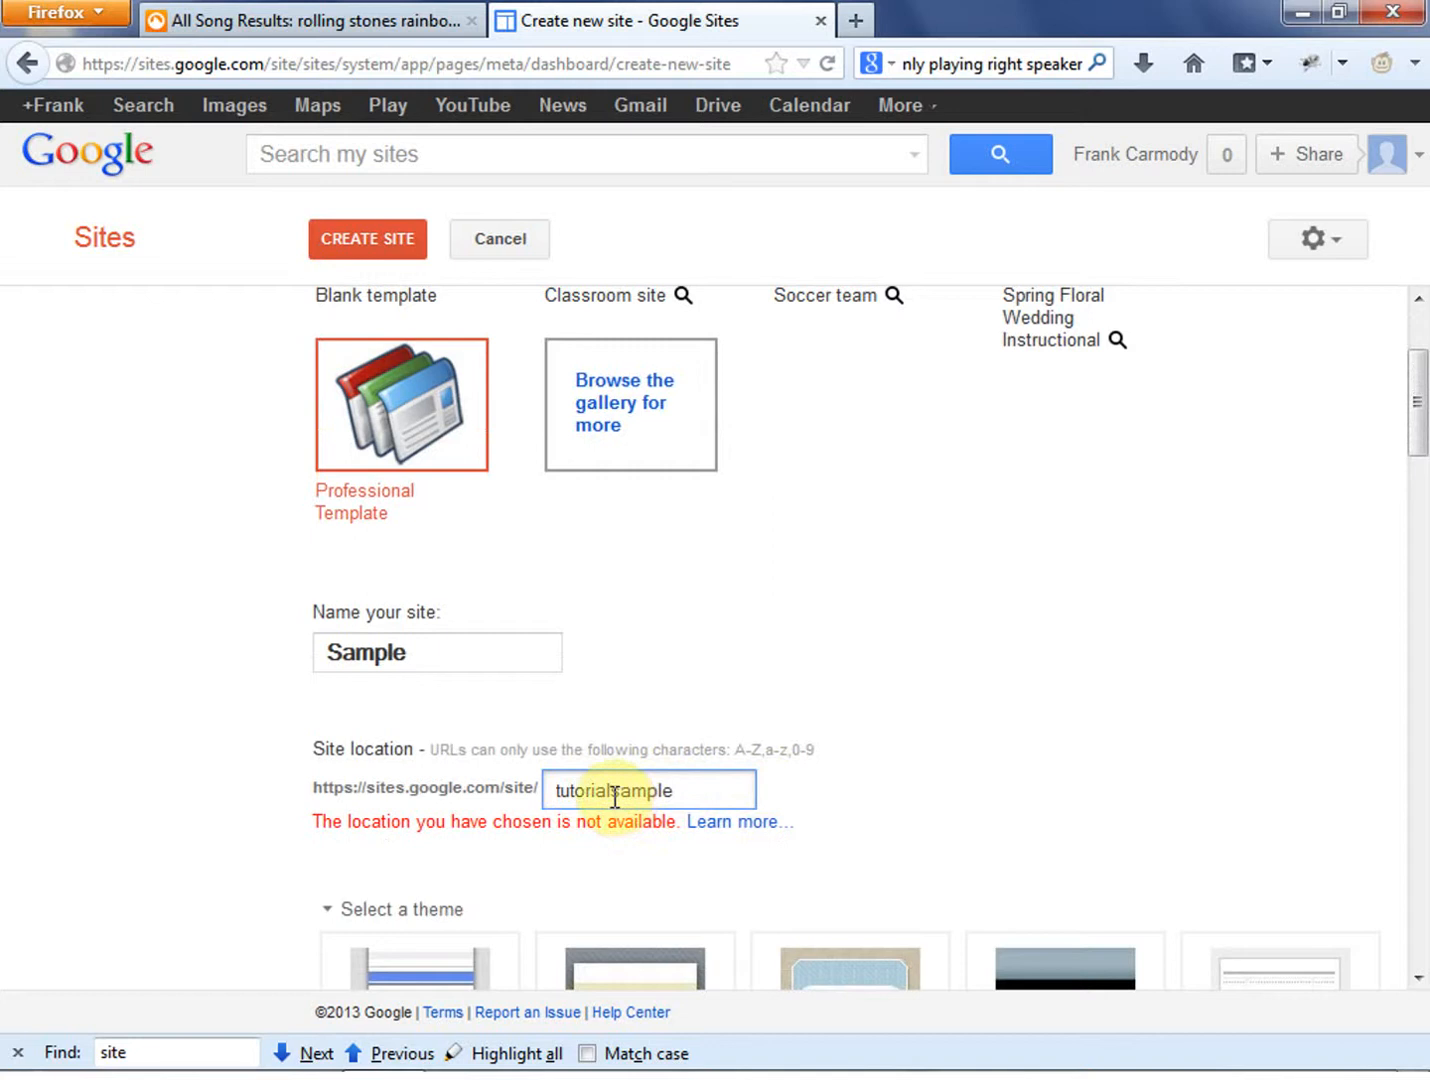
left_click(553, 790)
type("class")
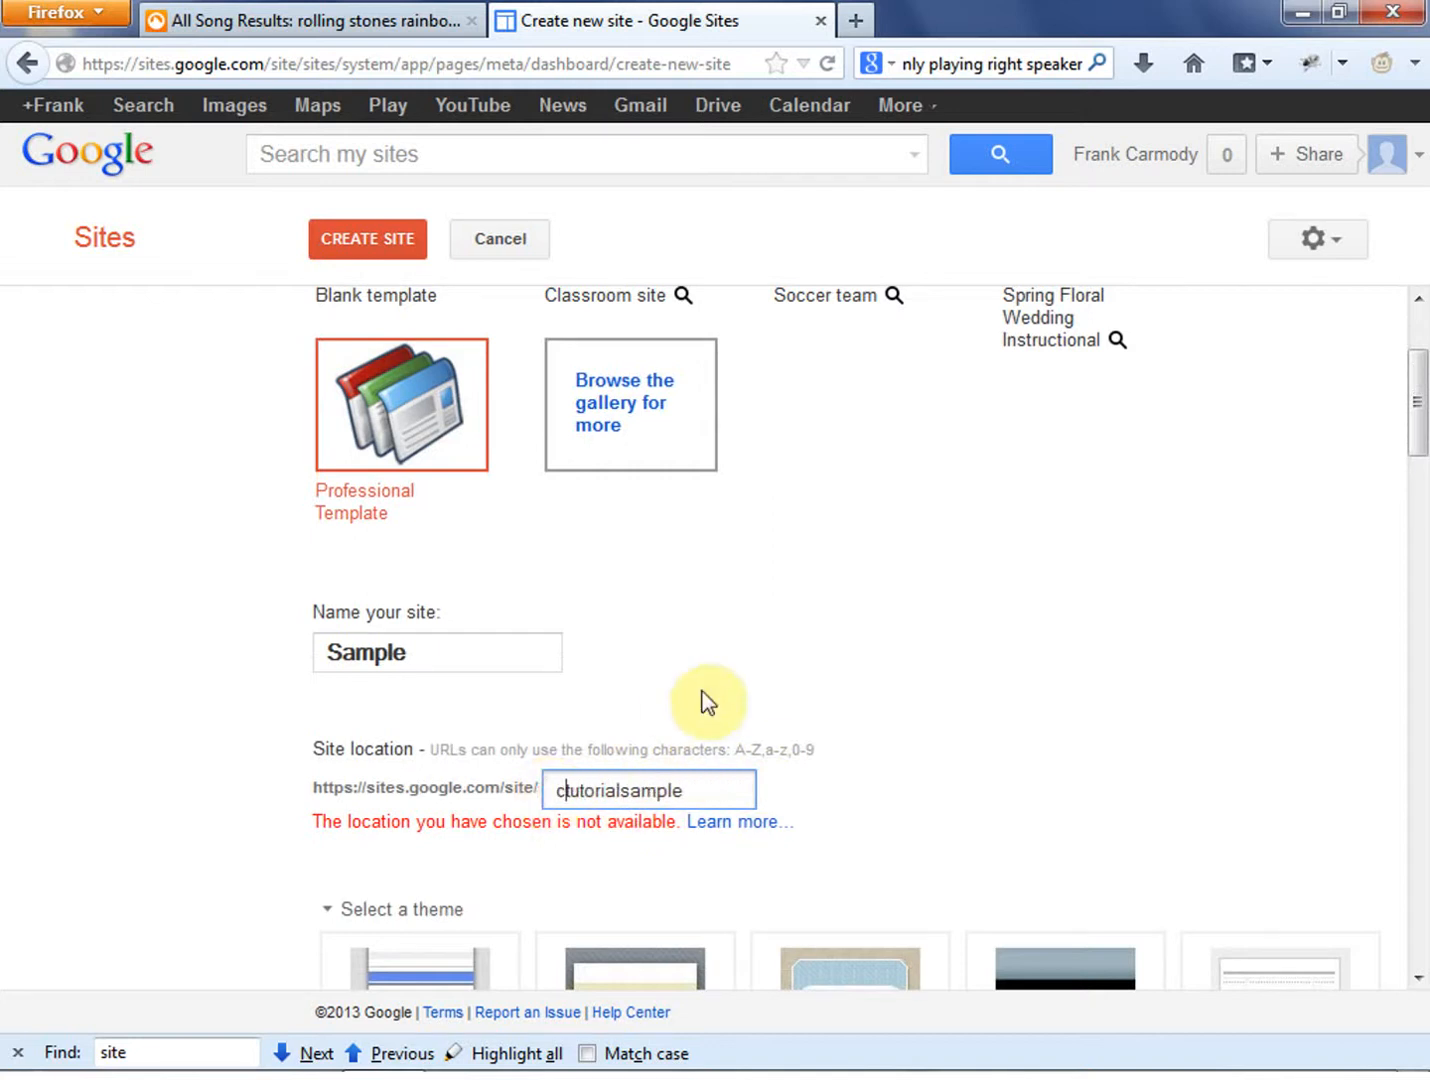
left_click(926, 711)
scroll(1076, 568, "down", 3)
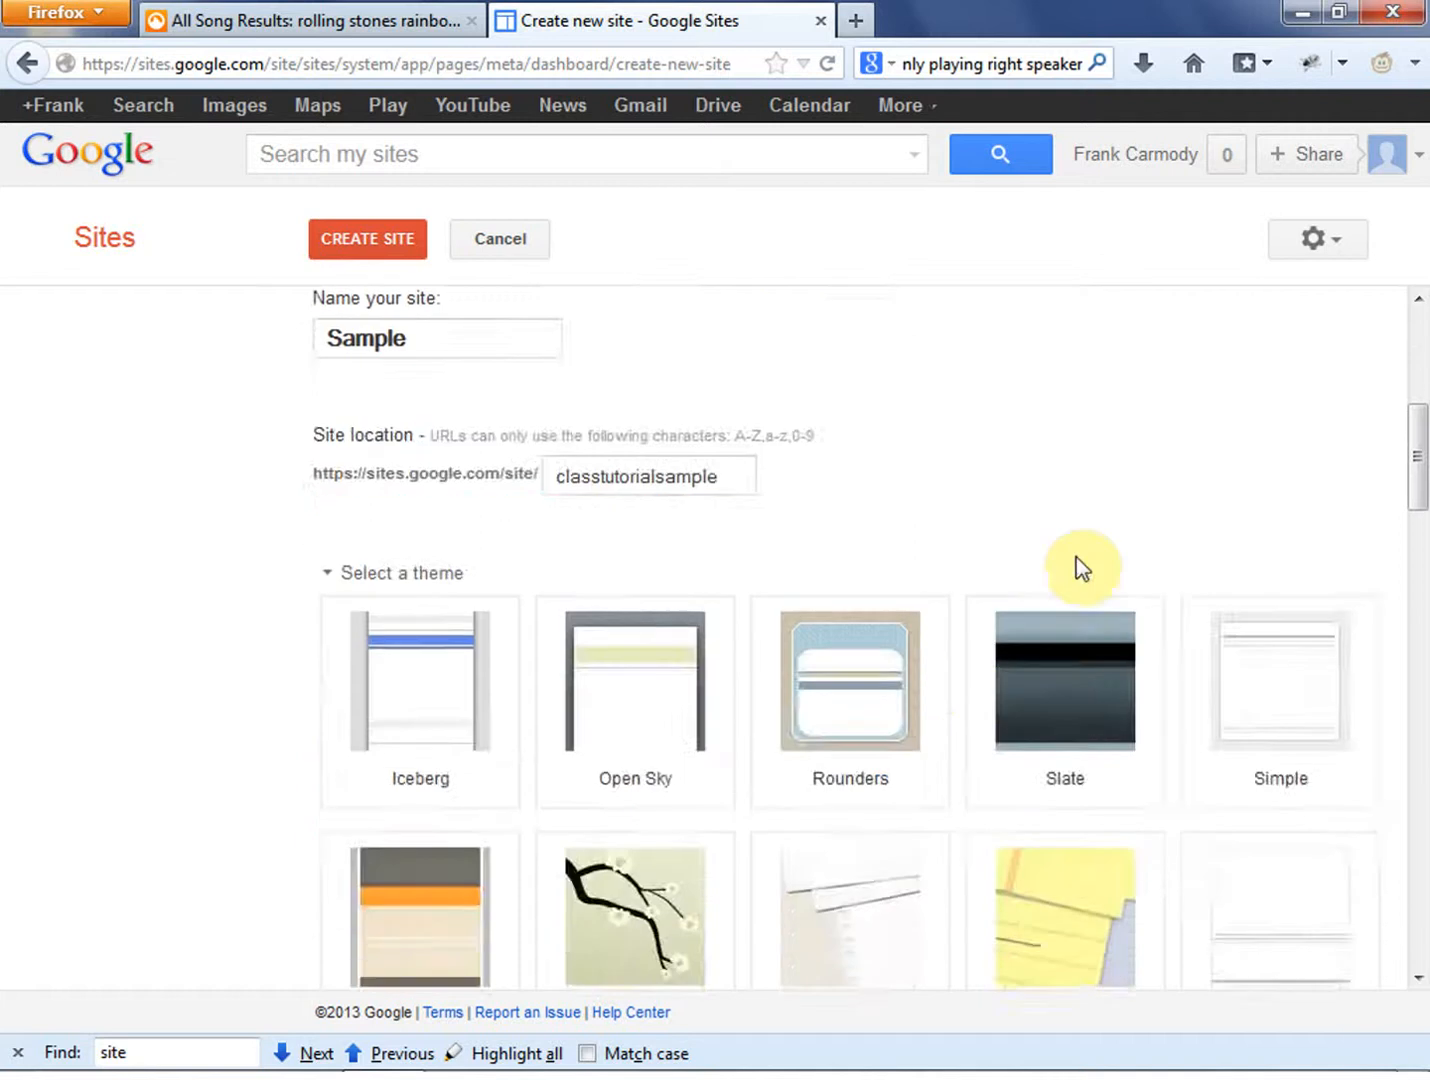
scroll(1076, 568, "up", 4)
left_click(378, 241)
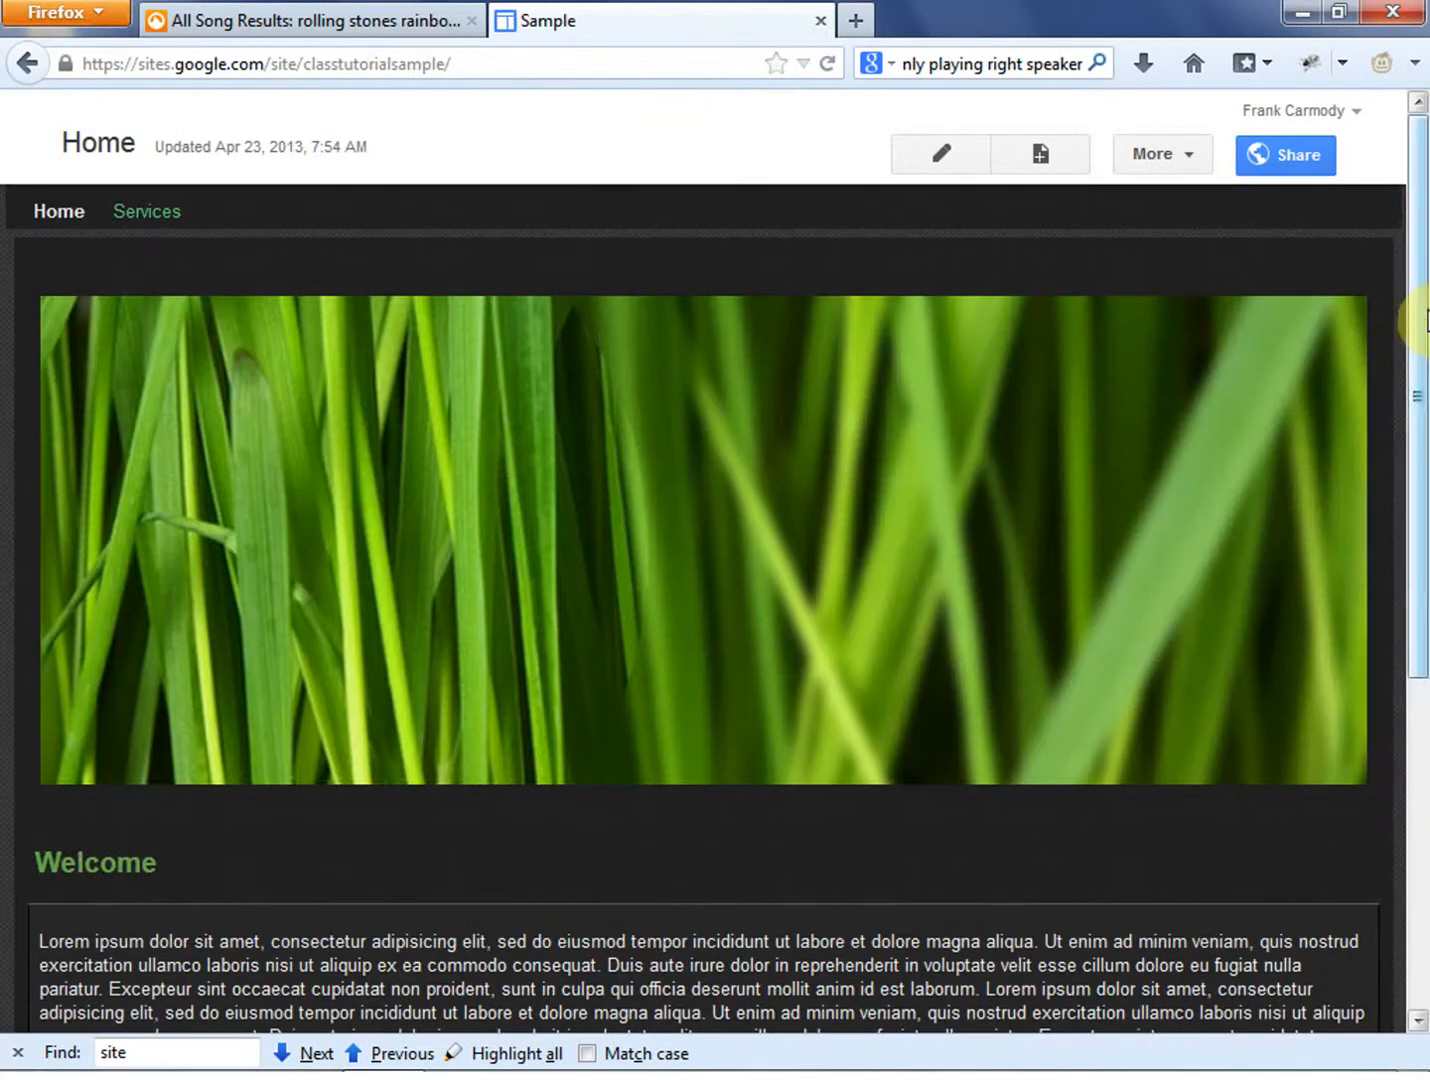
left_click_drag(1425, 305, 1416, 249)
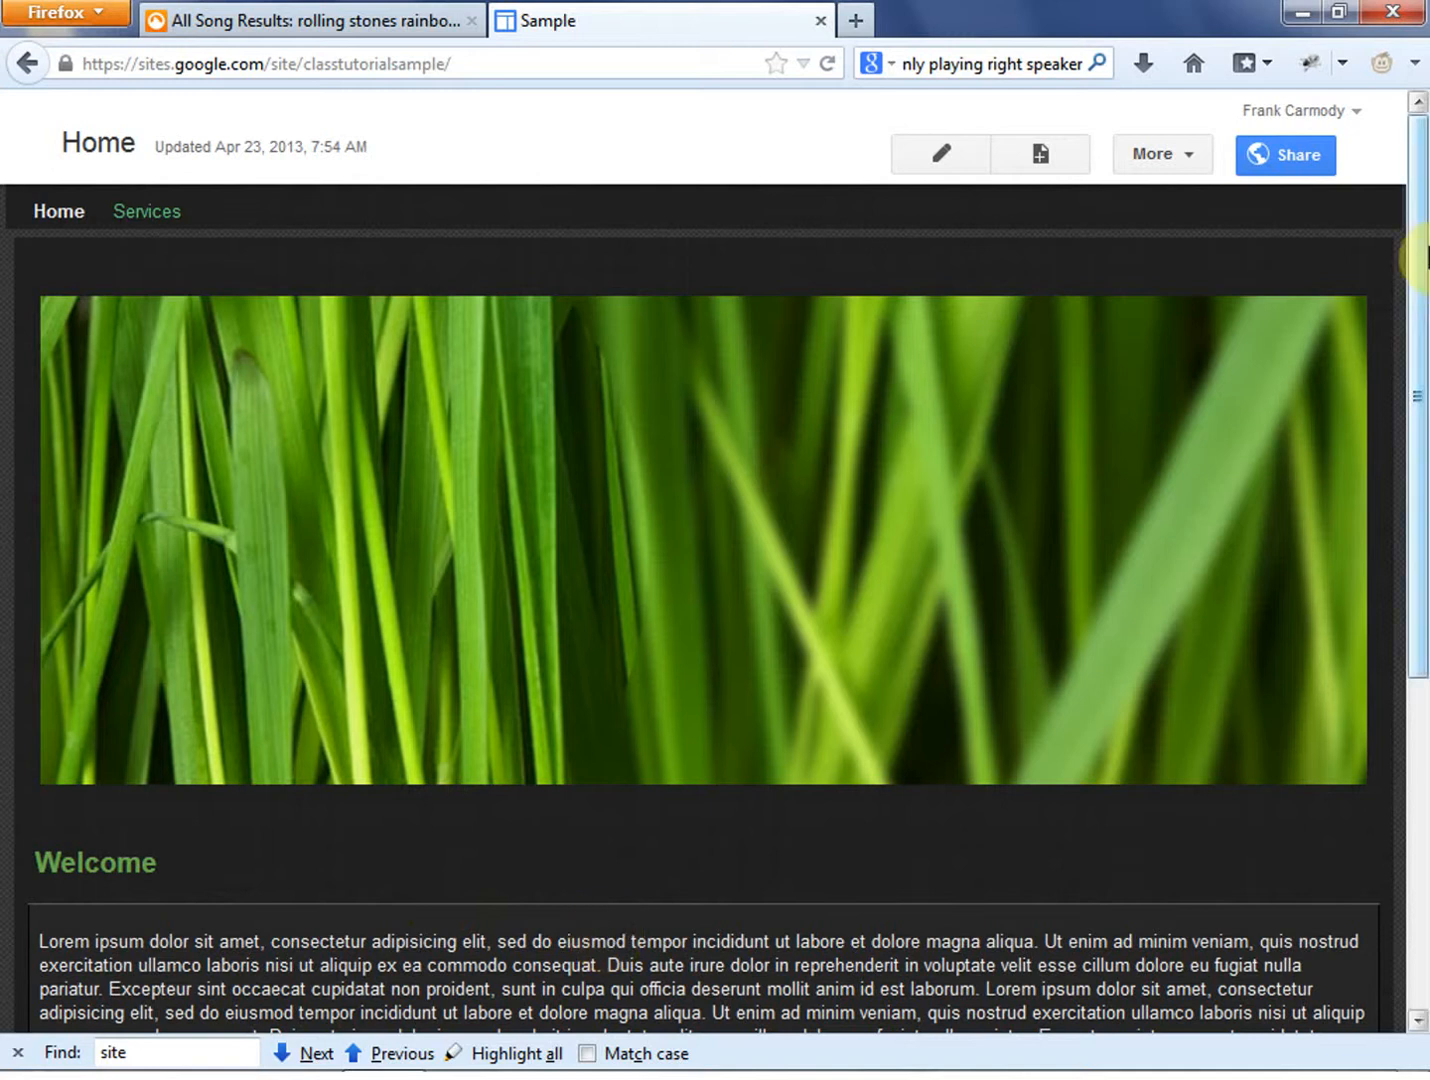
left_click_drag(1424, 274, 1415, 198)
left_click(1425, 901)
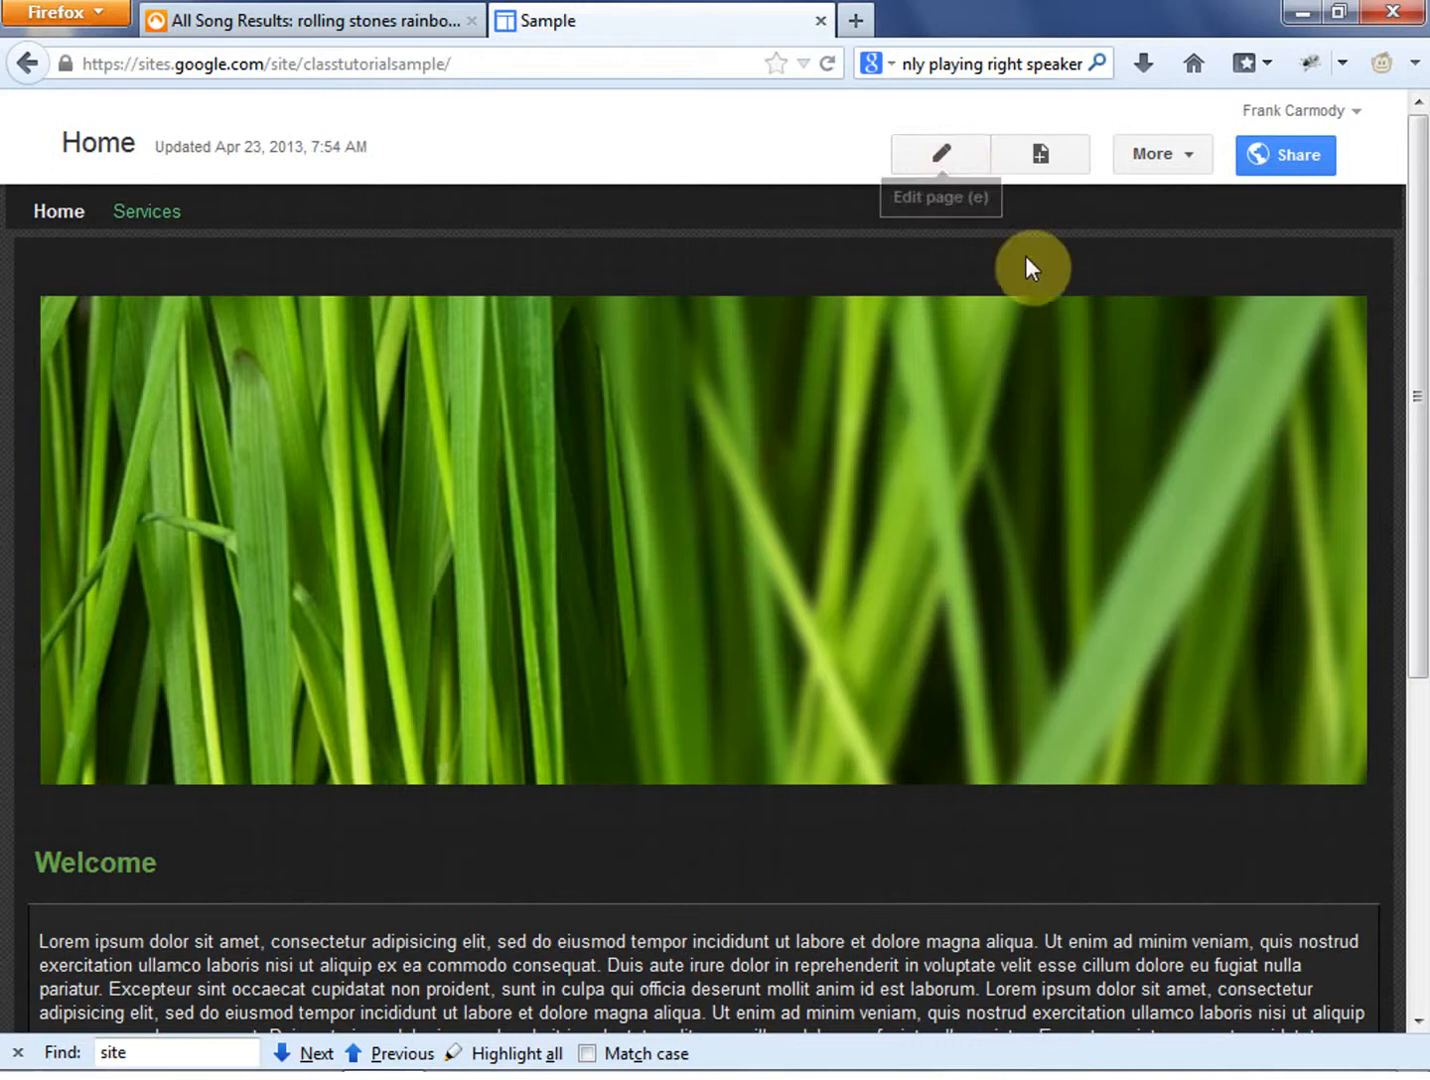
- Open the Home page for editing and select the grass banner image to show its alignment and size options
left_click(944, 156)
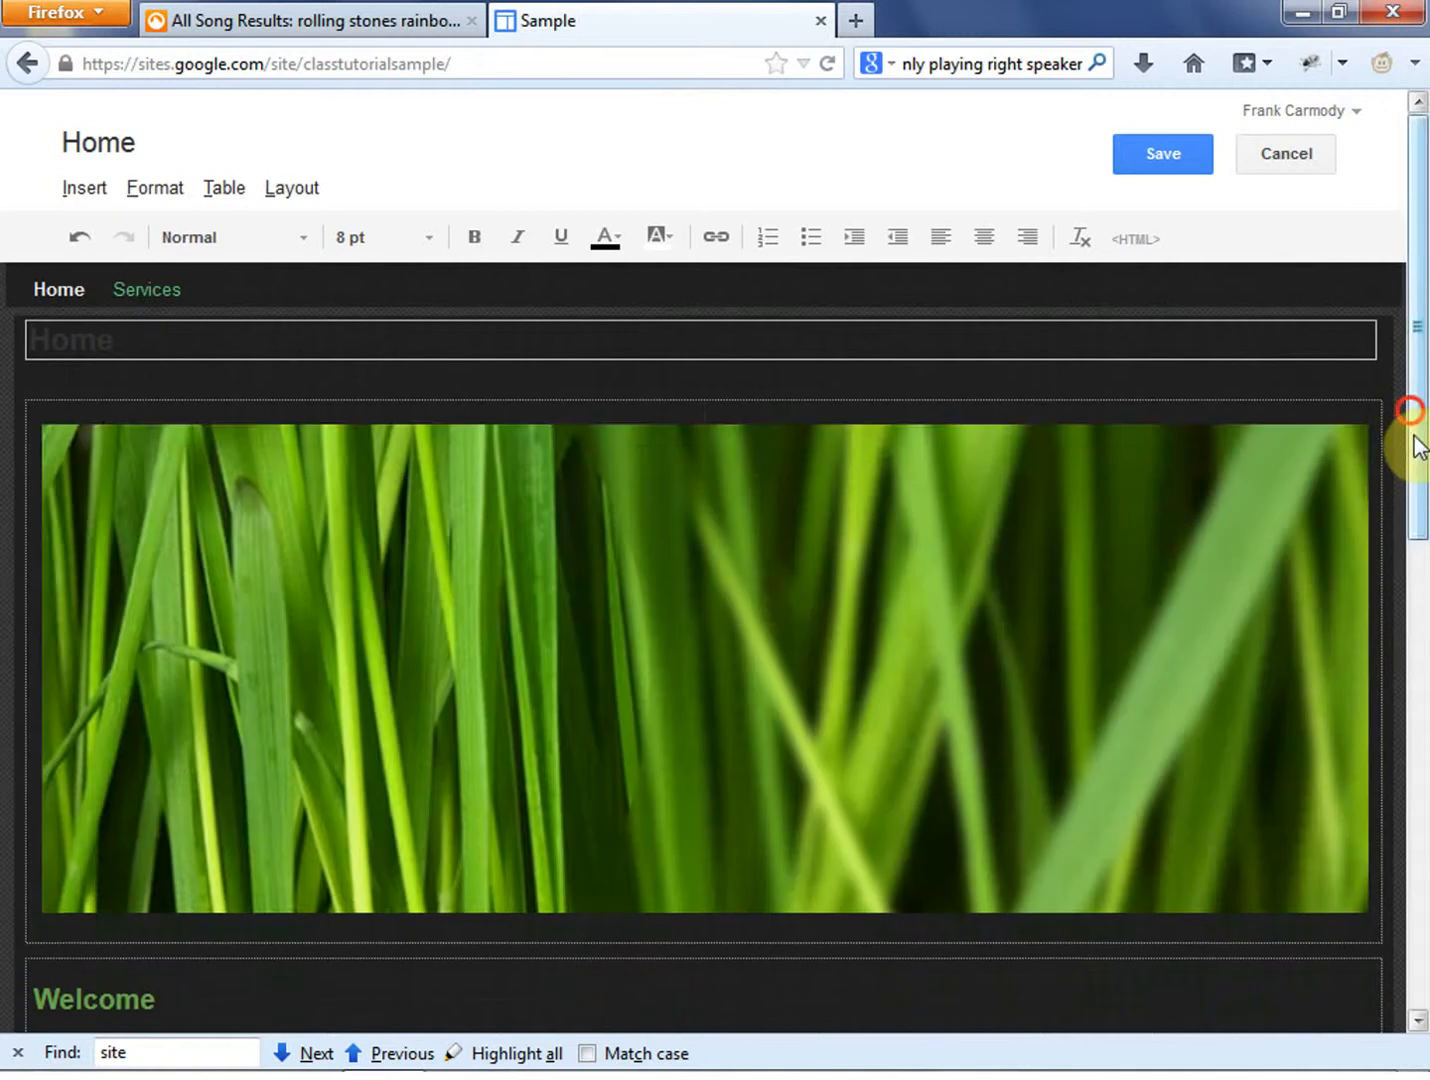
left_click_drag(1414, 445, 1422, 383)
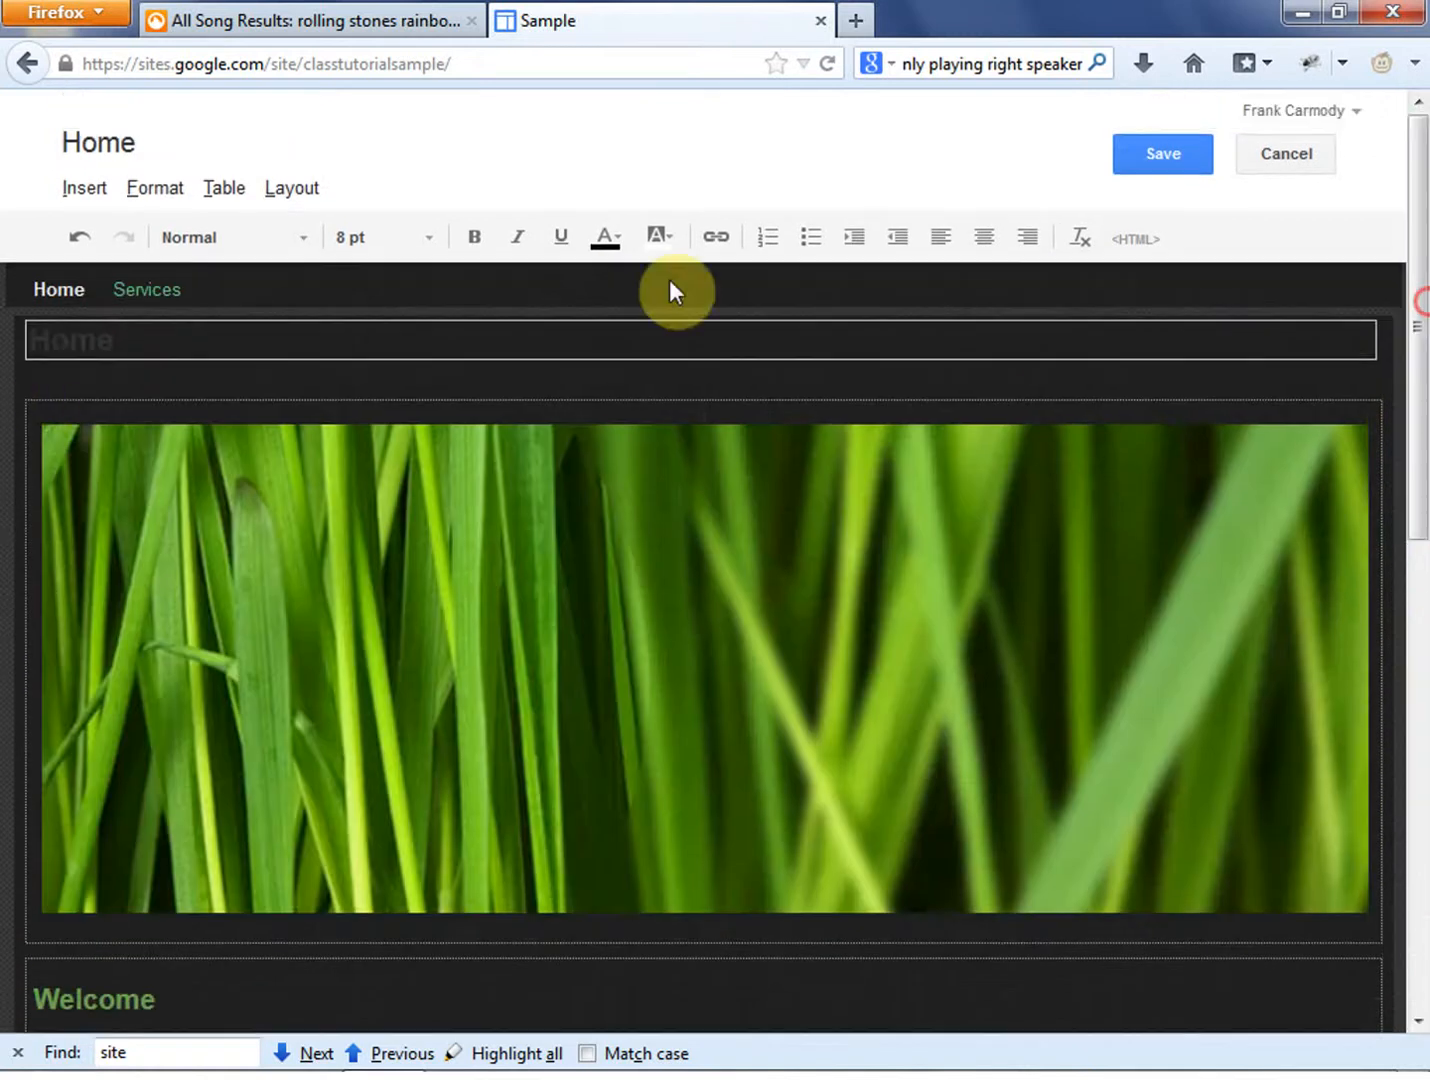
left_click(26, 405)
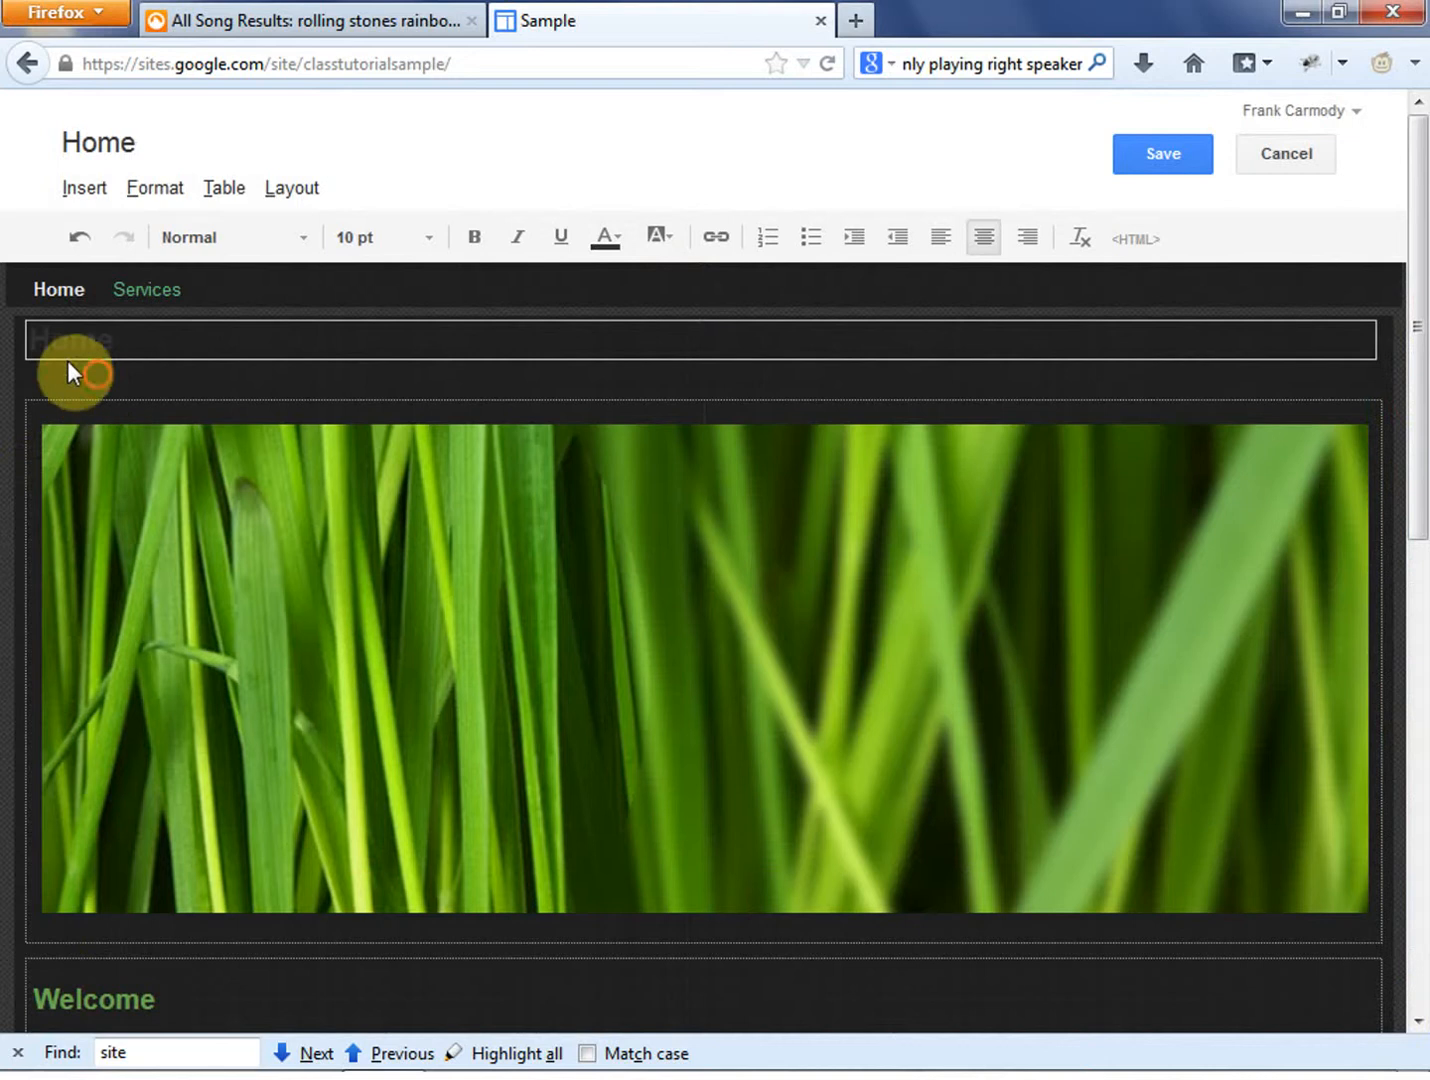
left_click(319, 822)
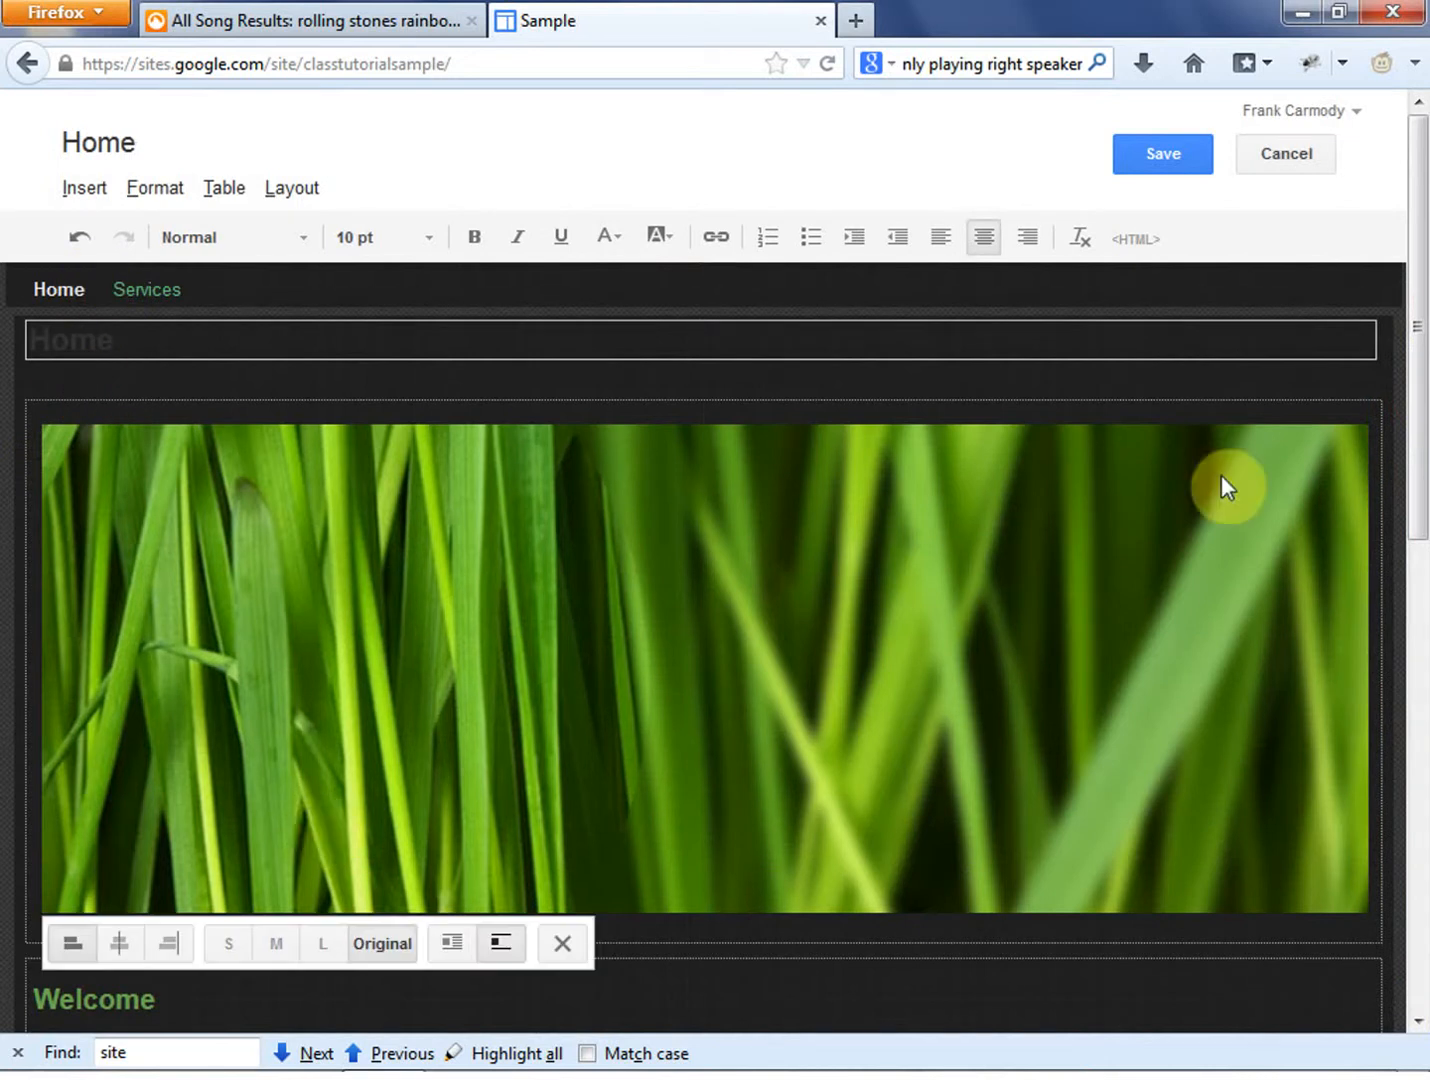
- Examine the editable sections below the banner: the Welcome heading, the body text and the AdSense block
left_click_drag(1420, 340, 1420, 479)
left_click(1330, 687)
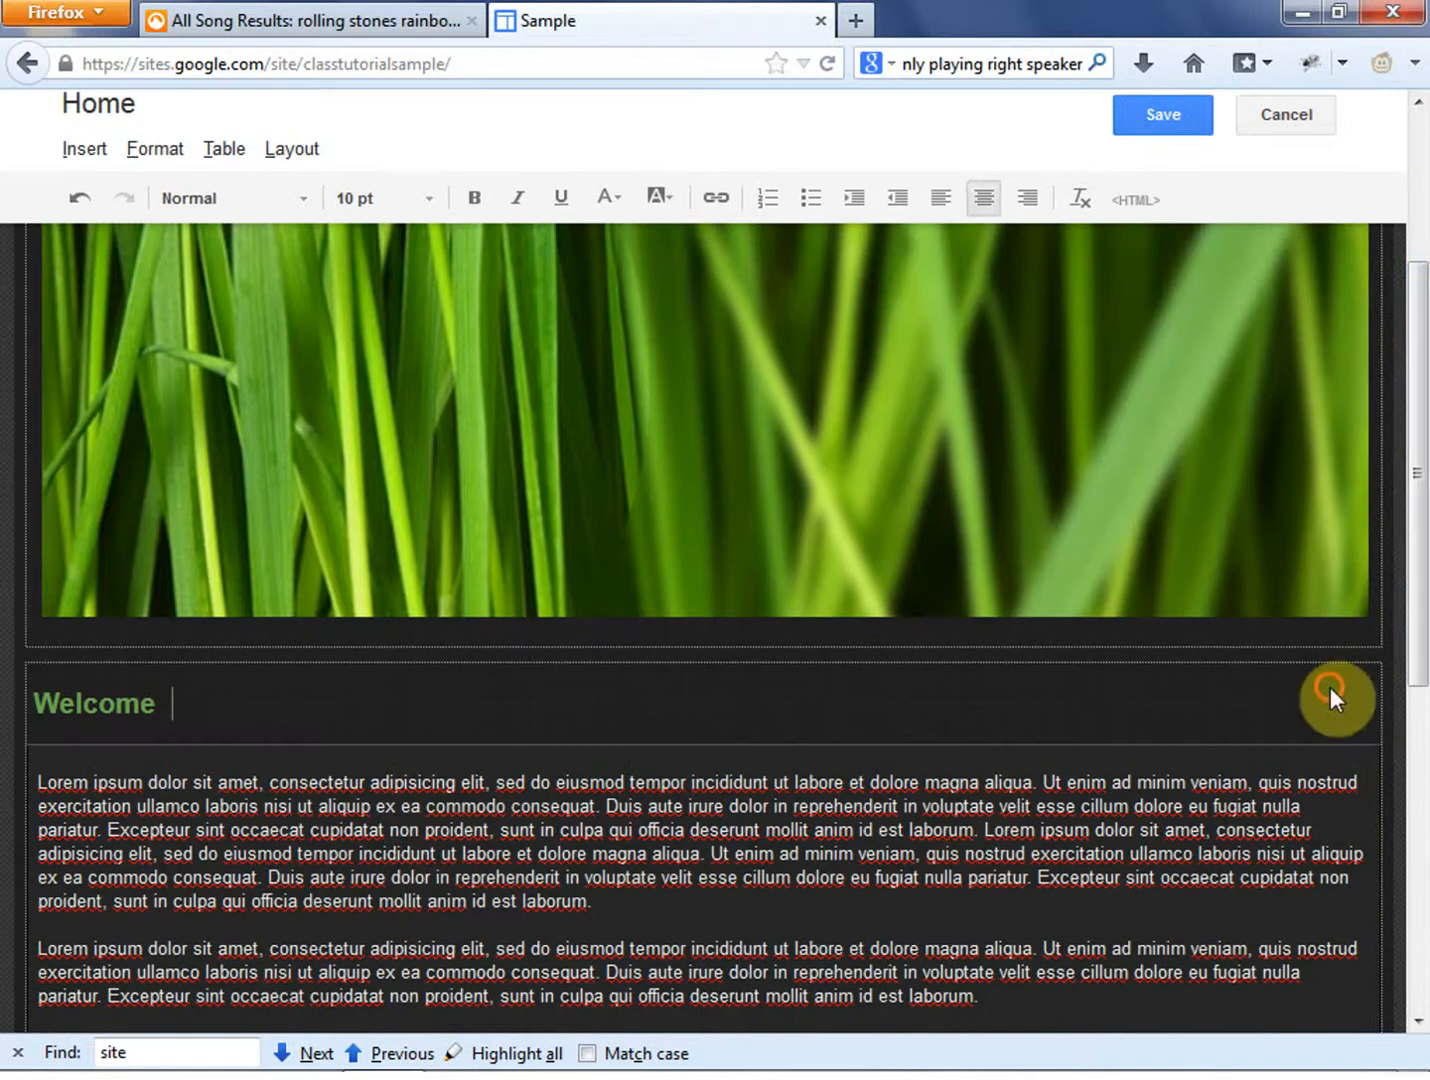
left_click_drag(106, 705, 27, 701)
left_click(220, 783)
scroll(1139, 786, "down", 10)
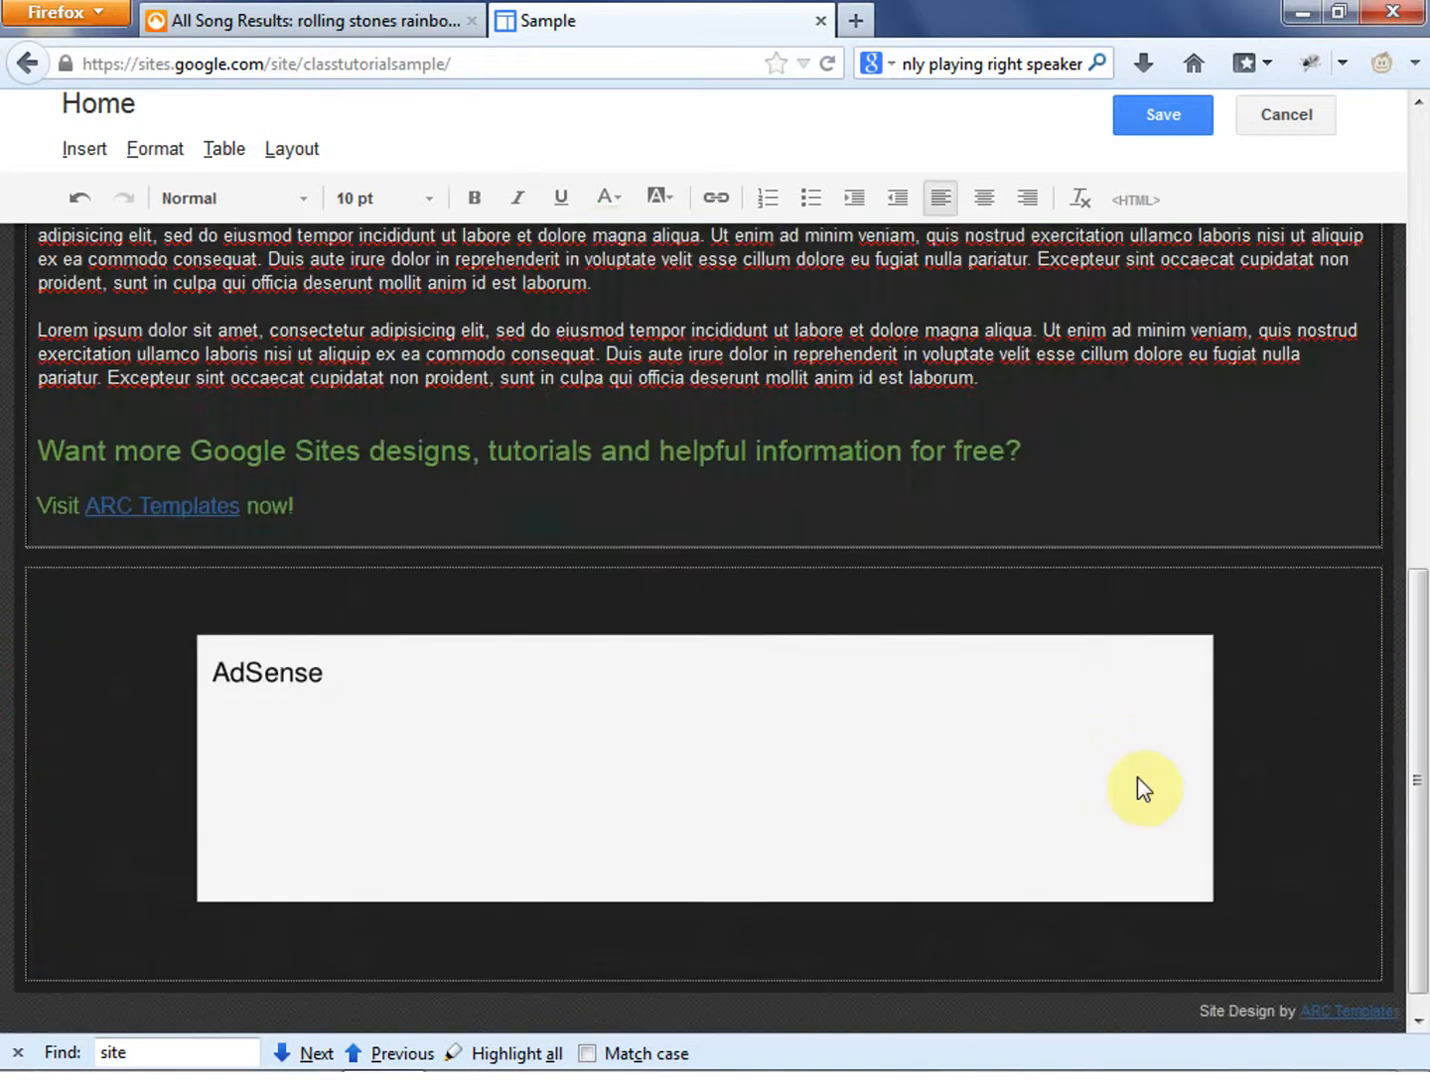
left_click(686, 687)
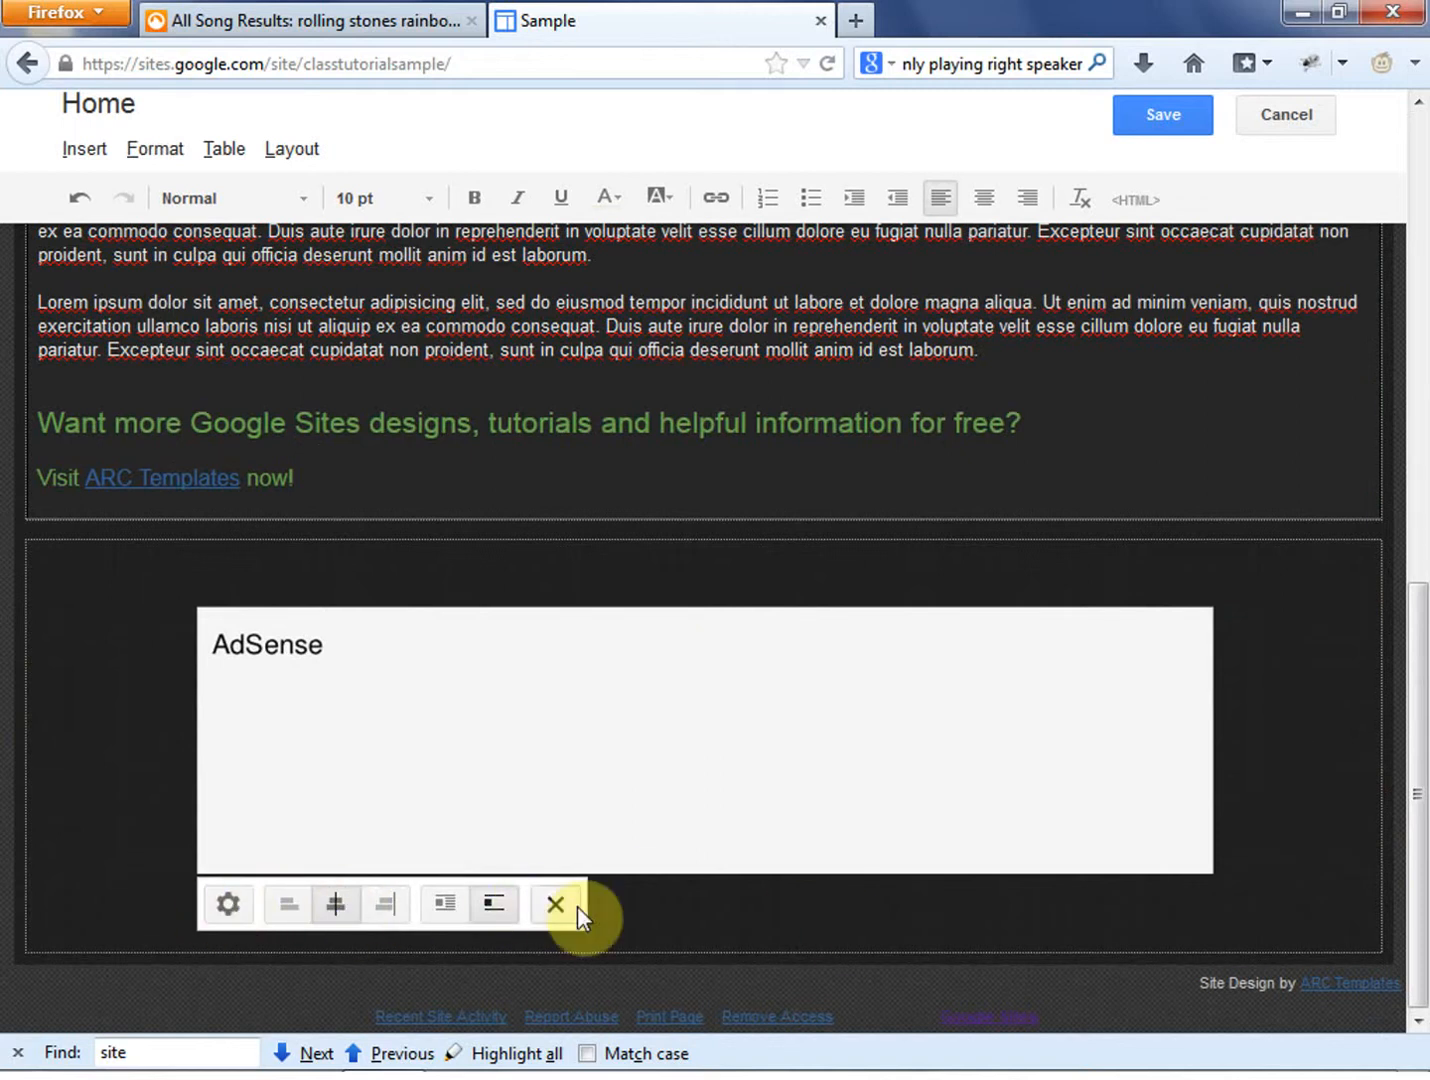
scroll(701, 851, "up", 15)
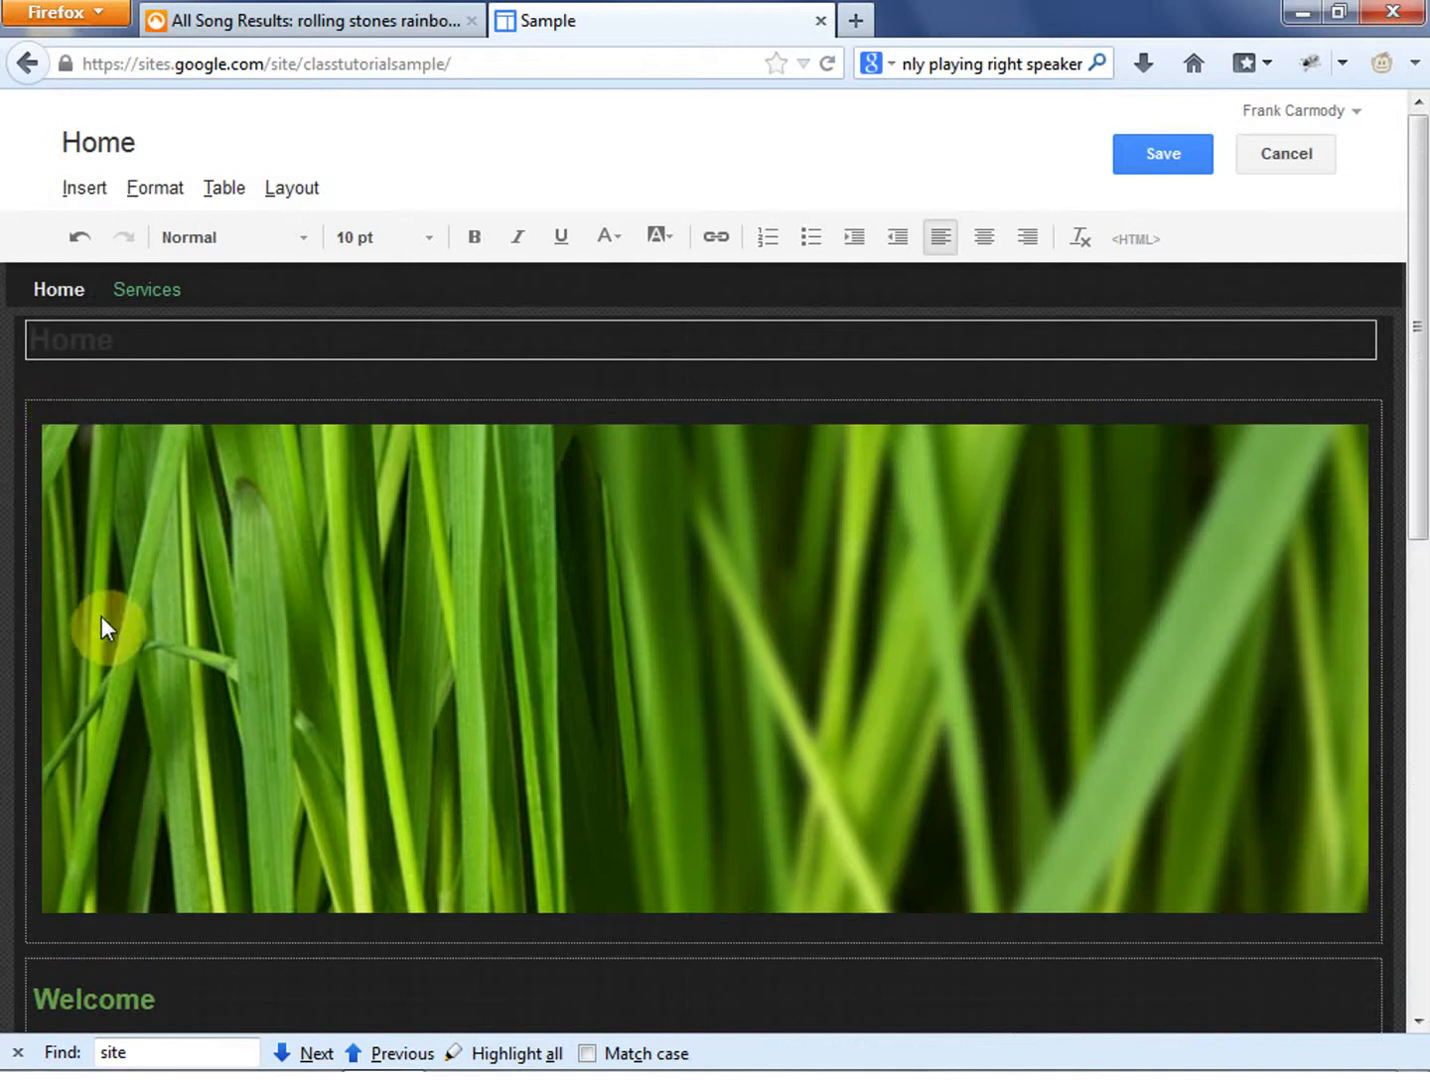
- Check the editing options of the banner image and the ad properties of the AdSense block
left_click(404, 633)
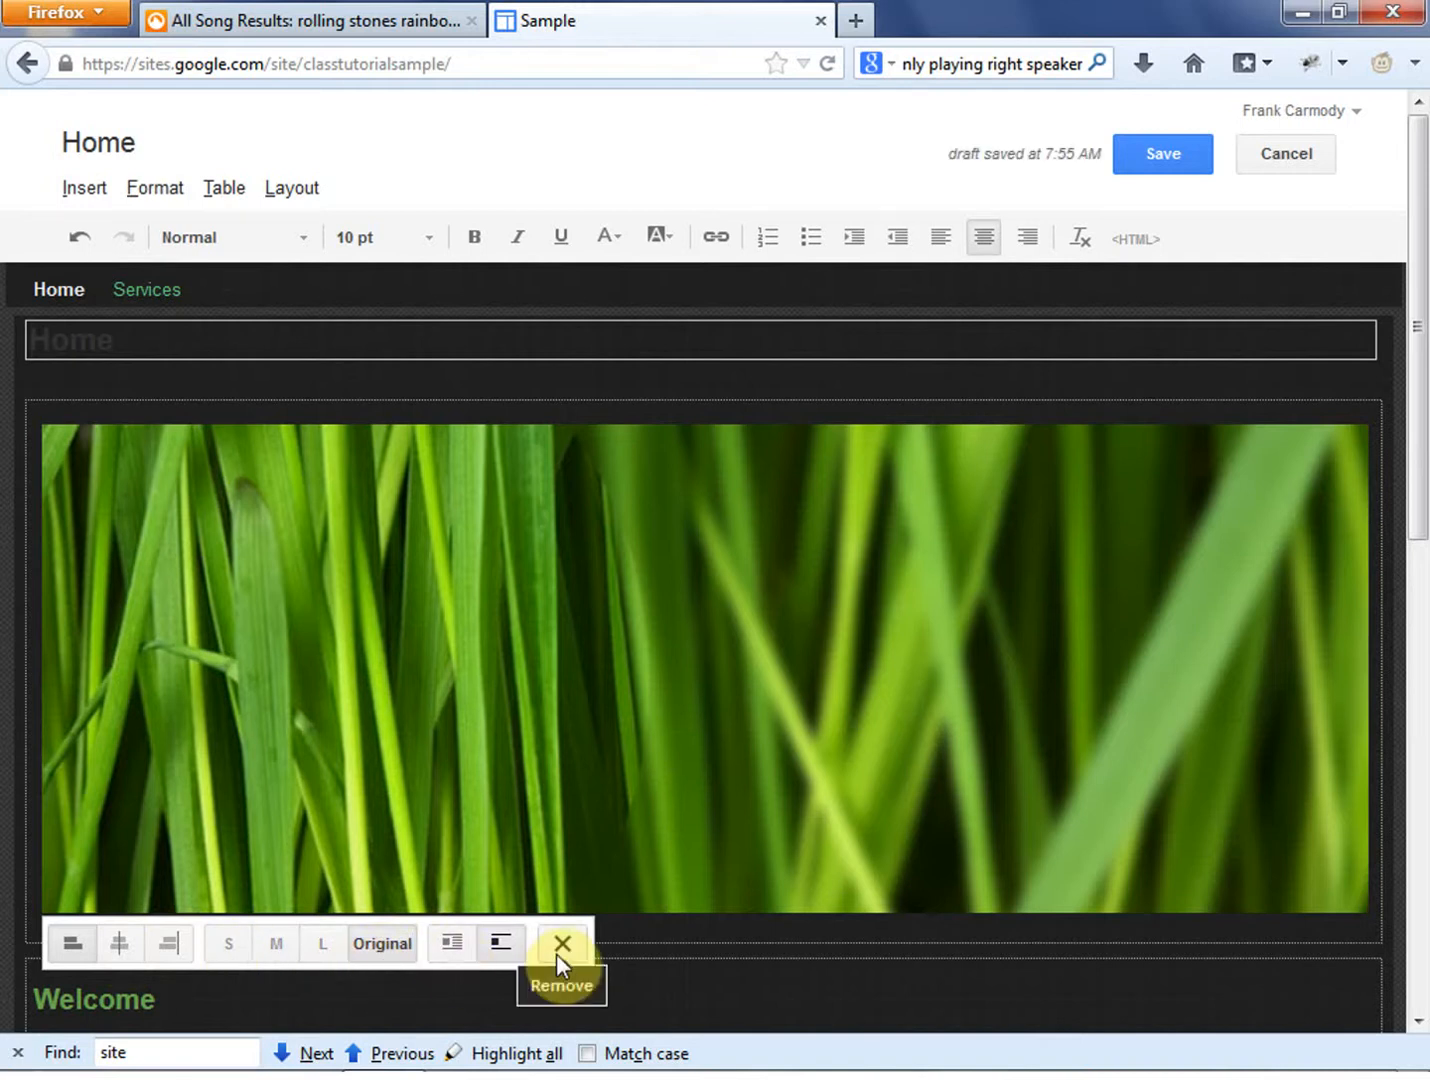
scroll(786, 749, "down", 10)
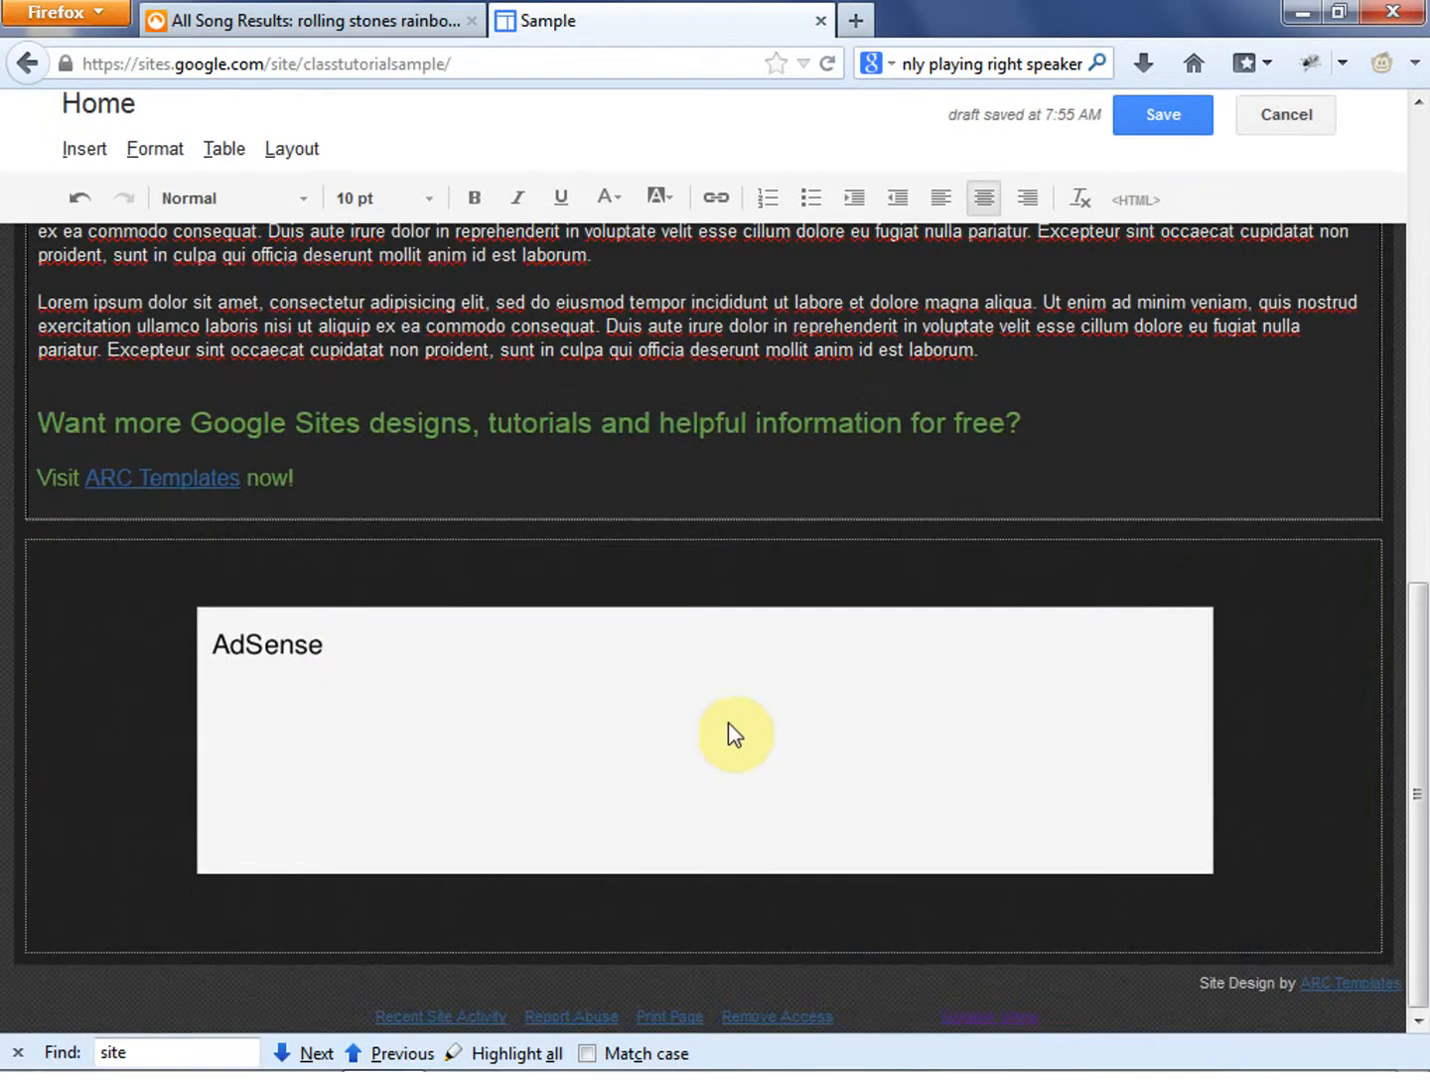
left_click(729, 730)
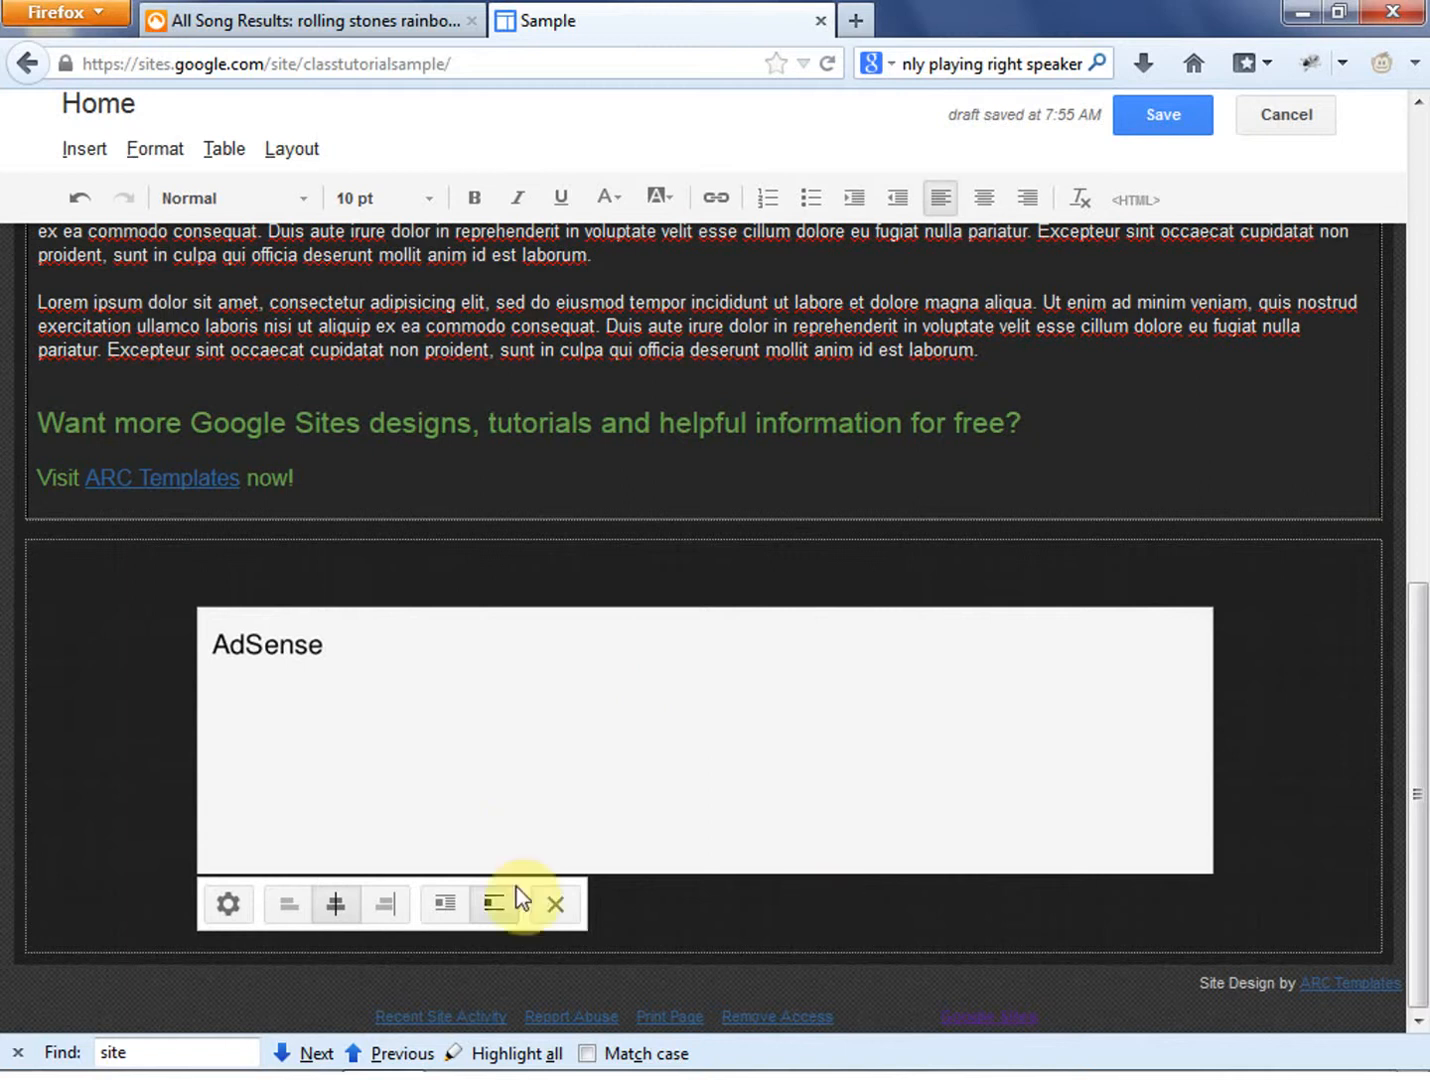
left_click(230, 904)
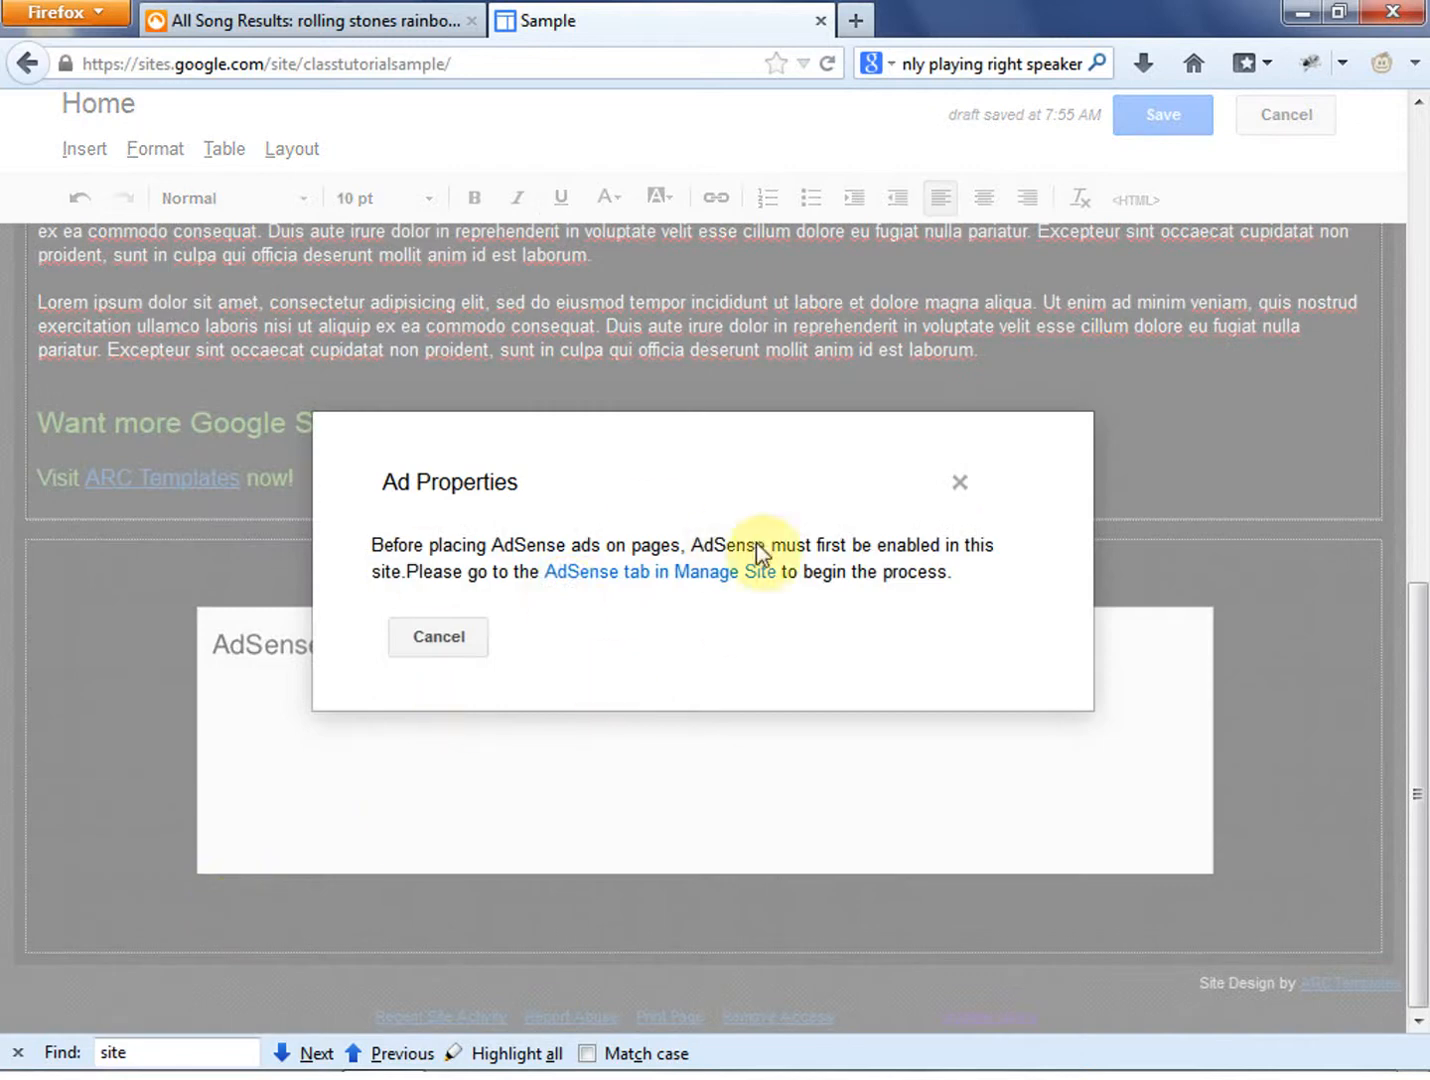
left_click(967, 487)
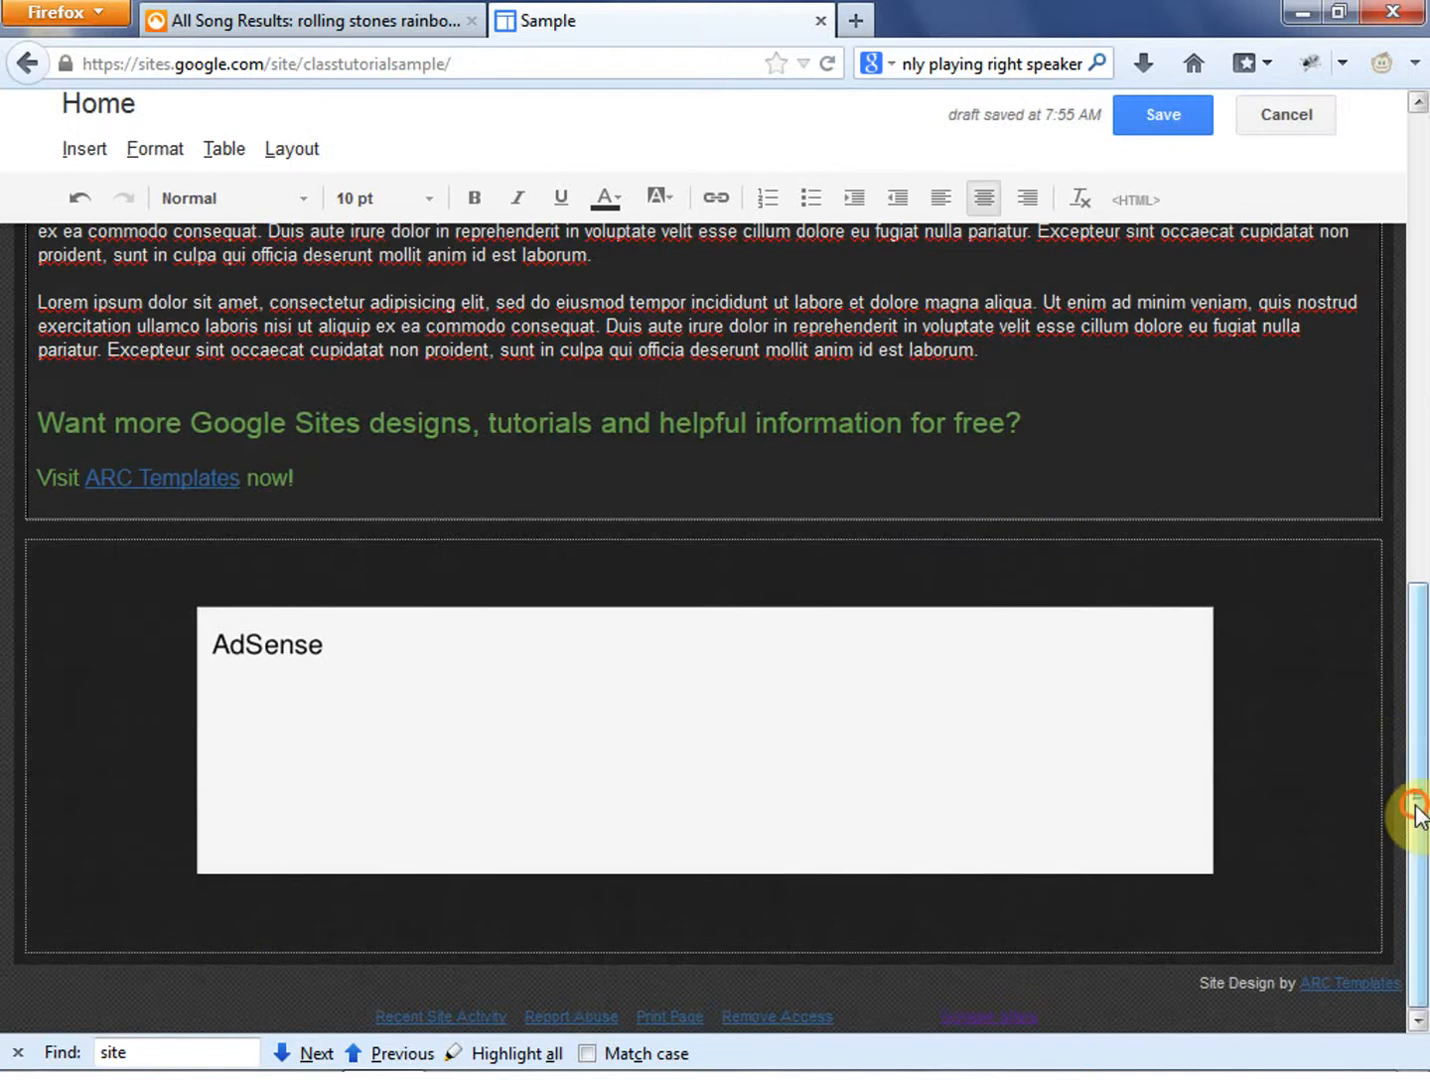
left_click_drag(1415, 807, 1396, 244)
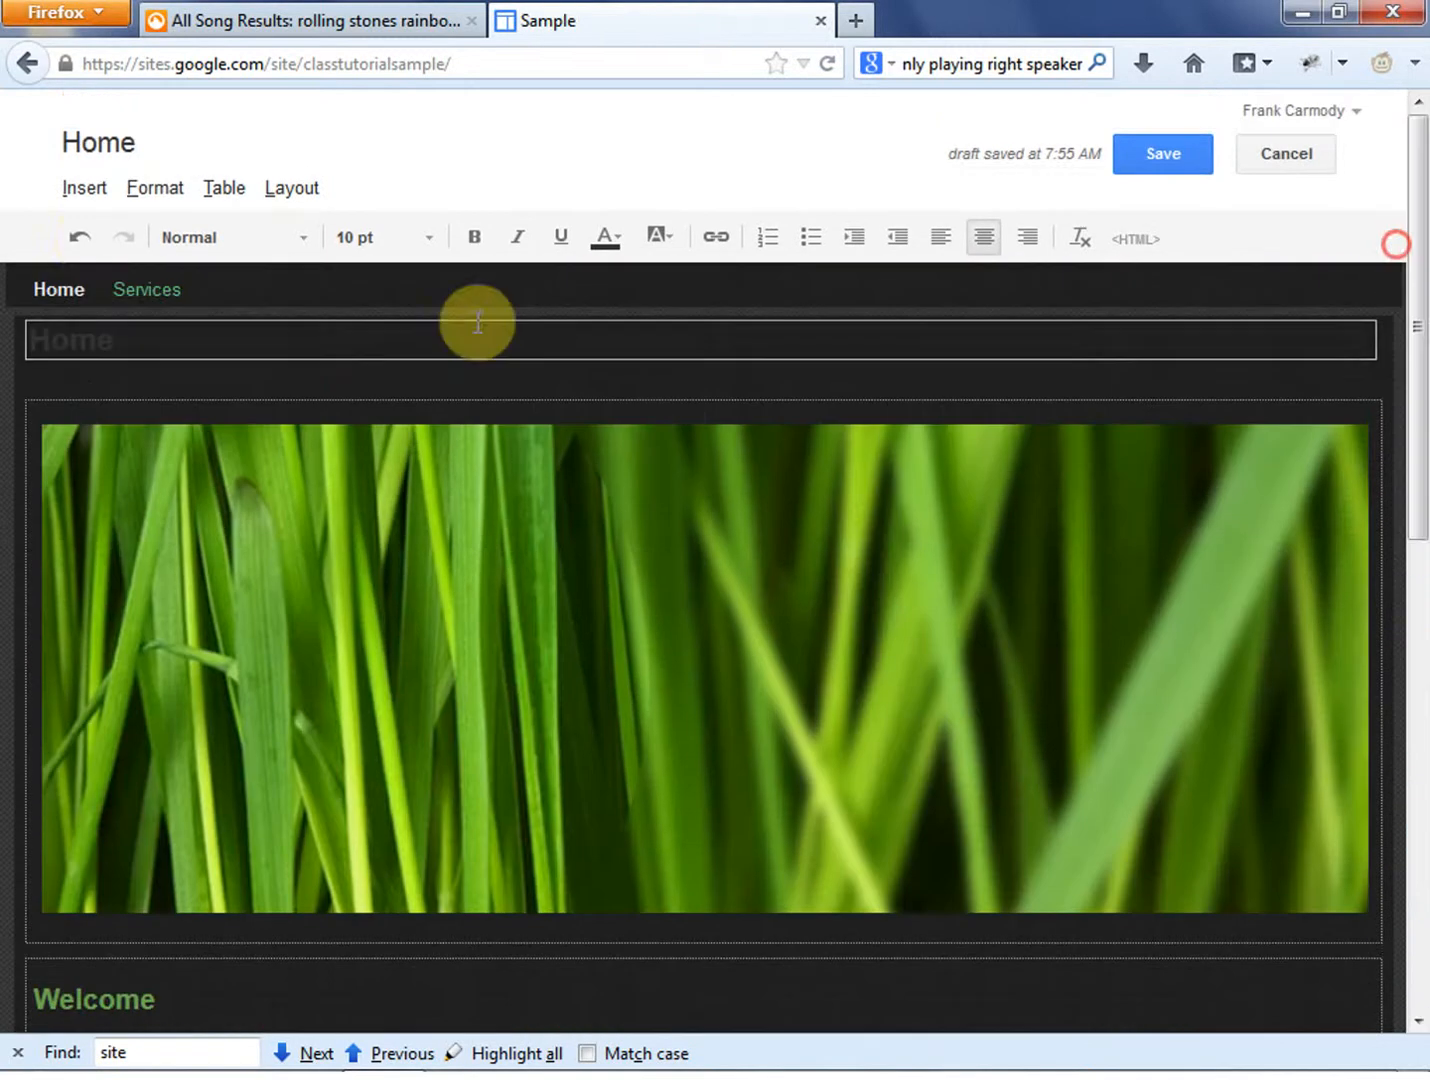
- Review the items that can be inserted into the page and inspect the Apps Script gadget chooser without inserting anything
left_click(88, 187)
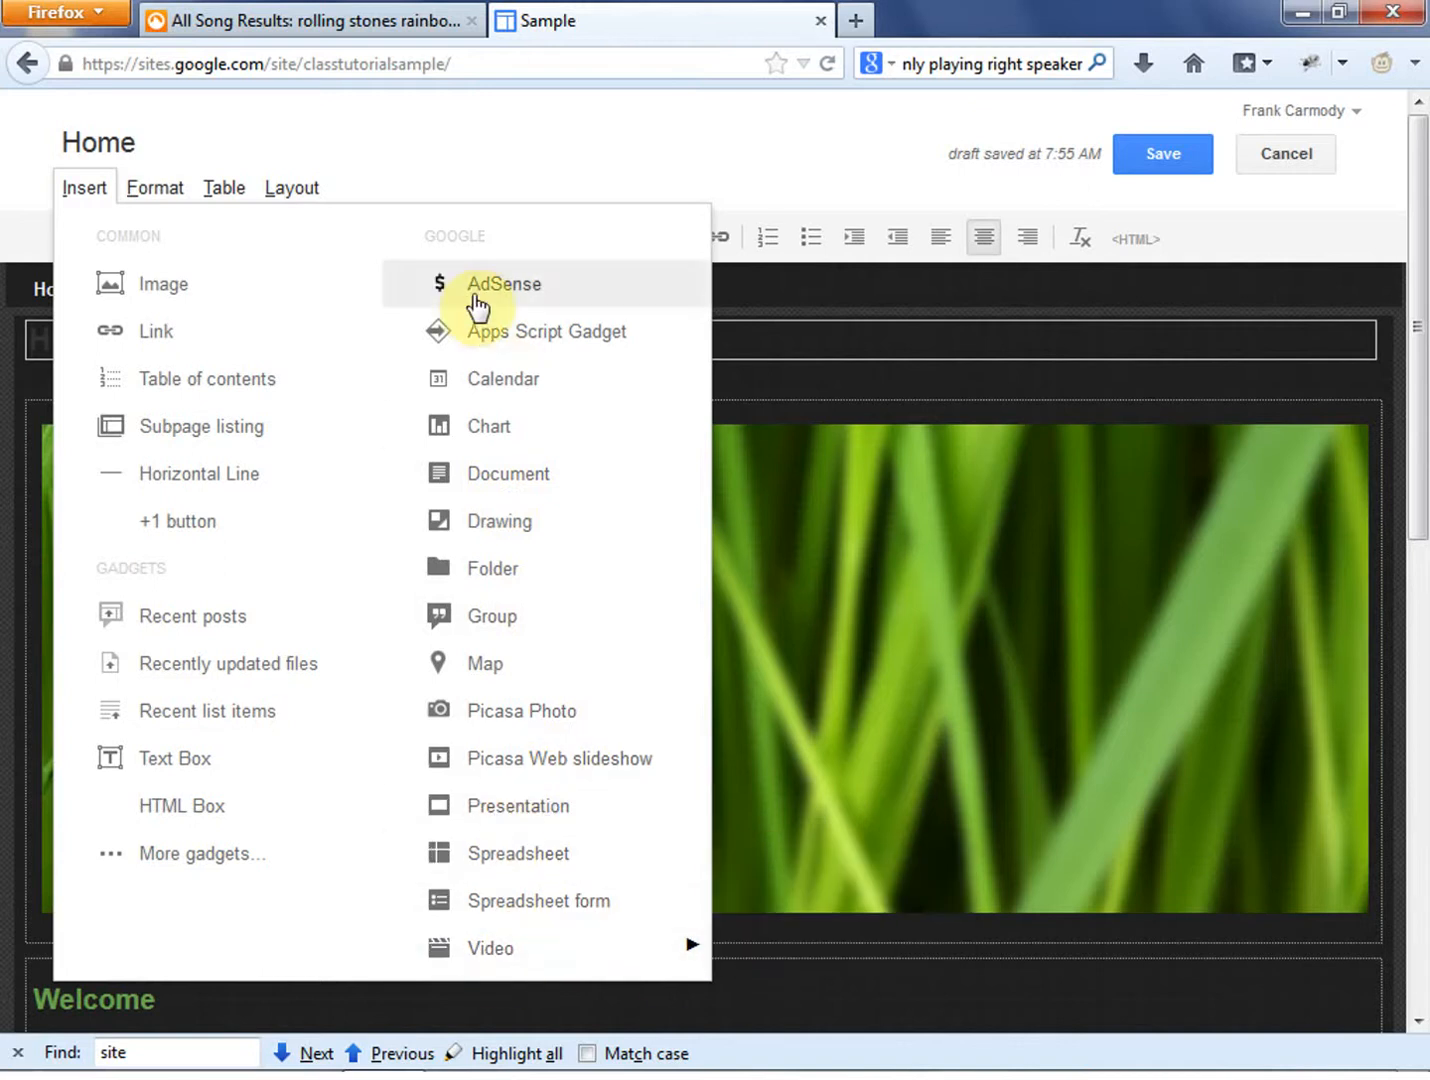
mouse_move(530, 948)
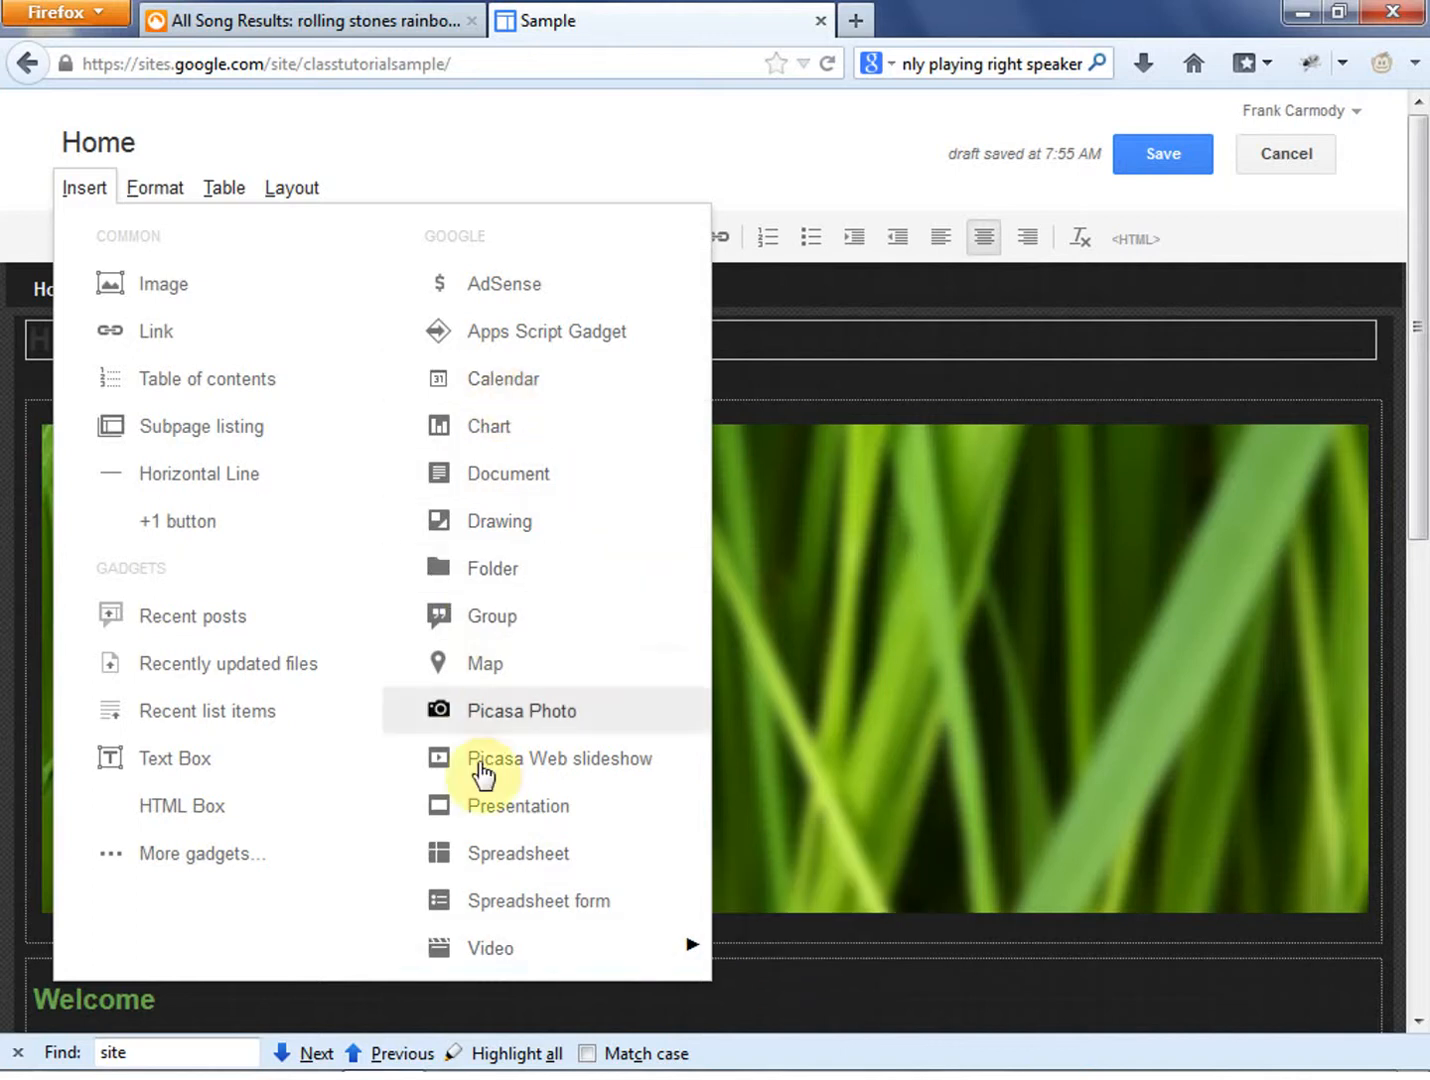
left_click(540, 352)
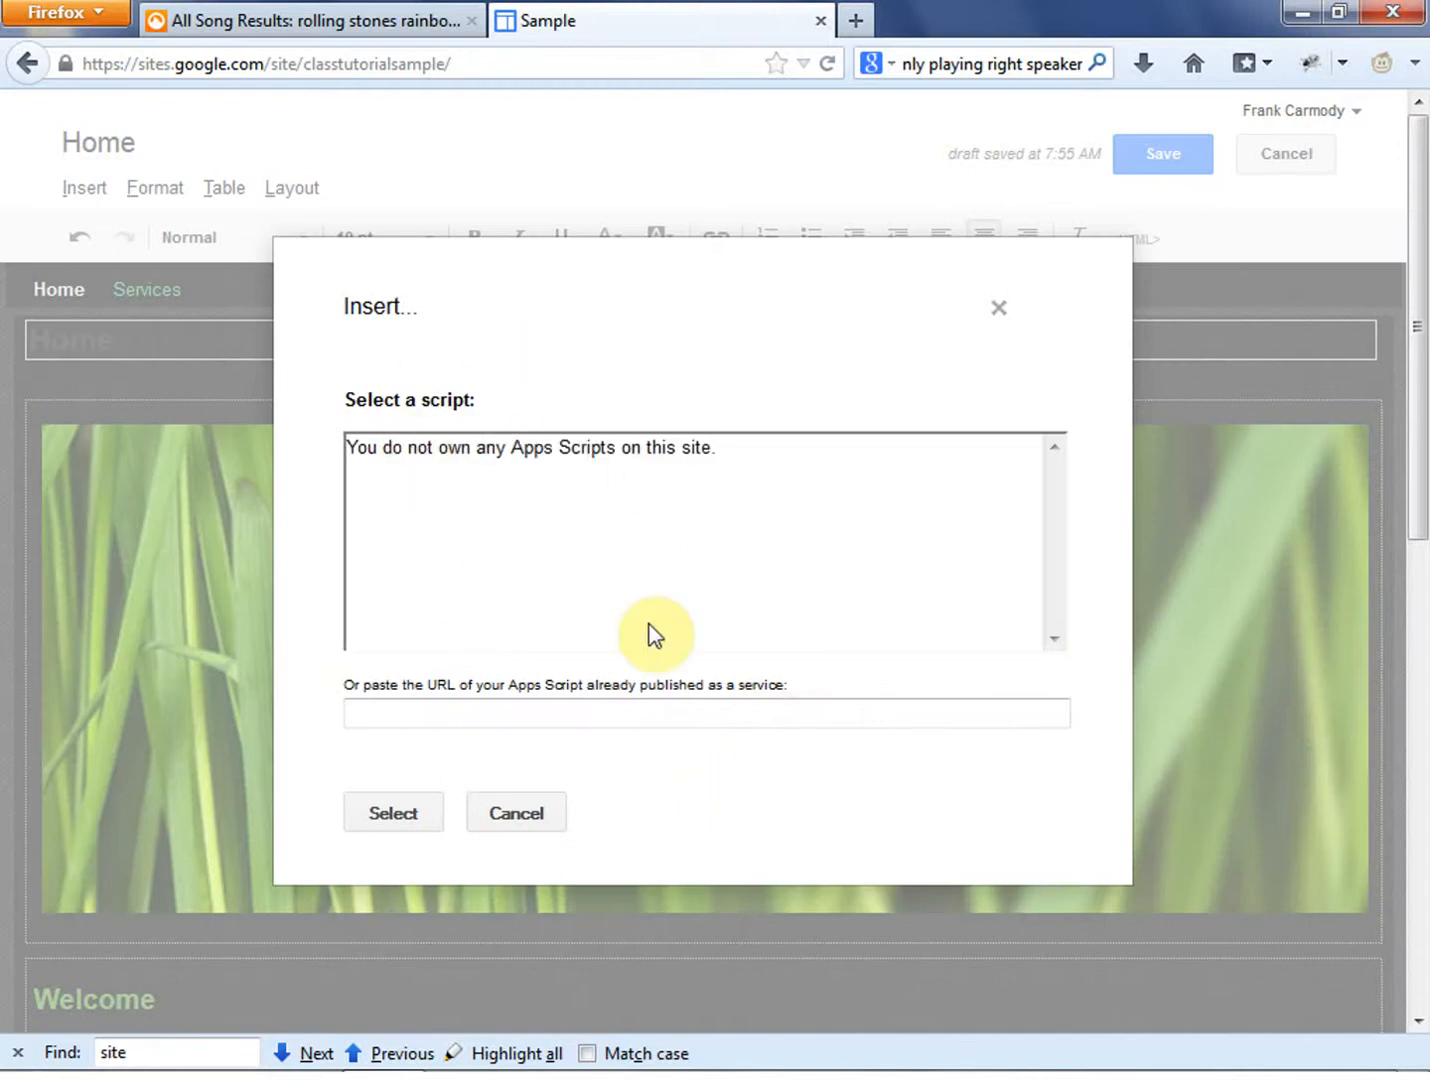
left_click(530, 818)
- Browse the featured gadgets available for the page and close the gadget list without adding one
left_click(84, 188)
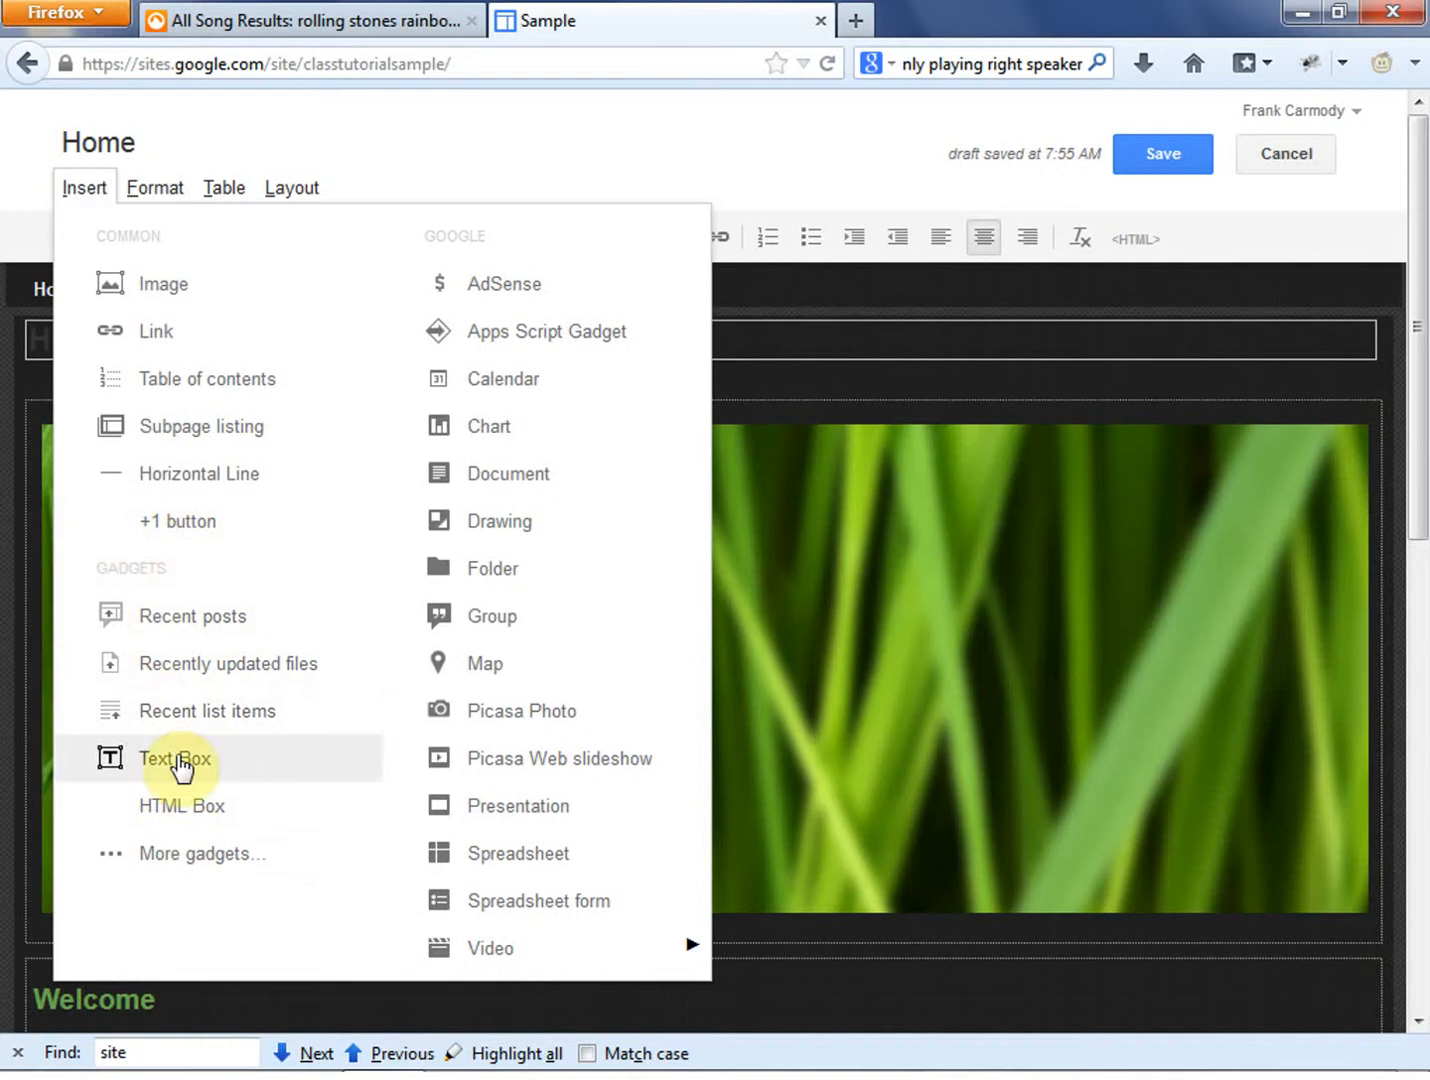
left_click(187, 853)
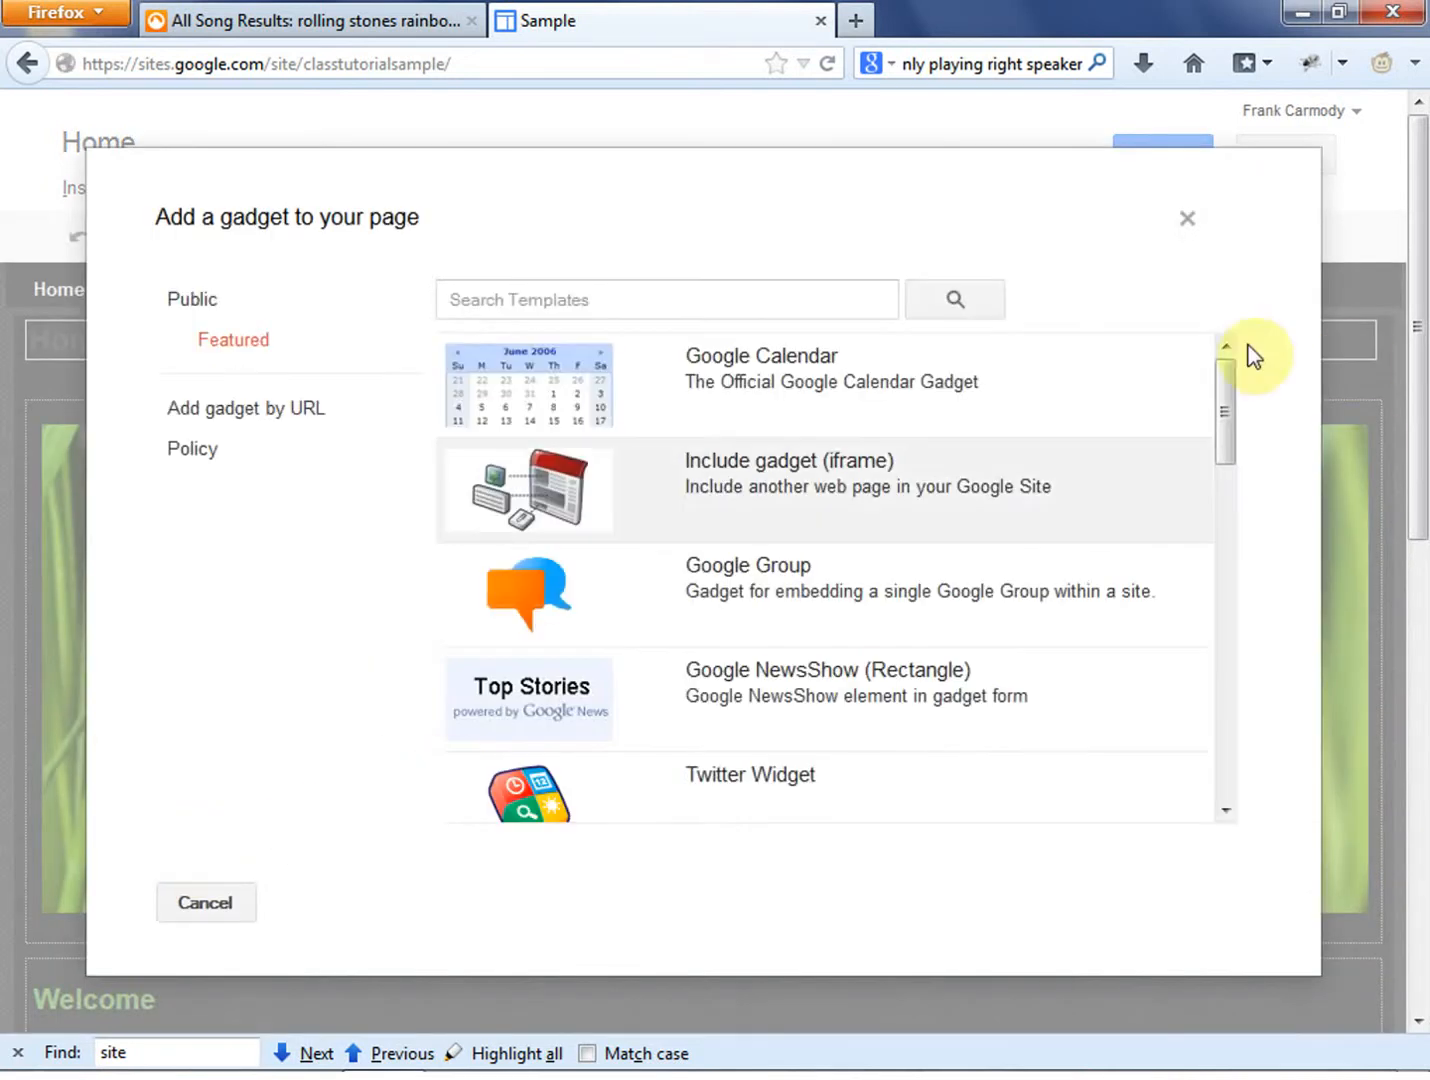
left_click_drag(1225, 412, 1231, 745)
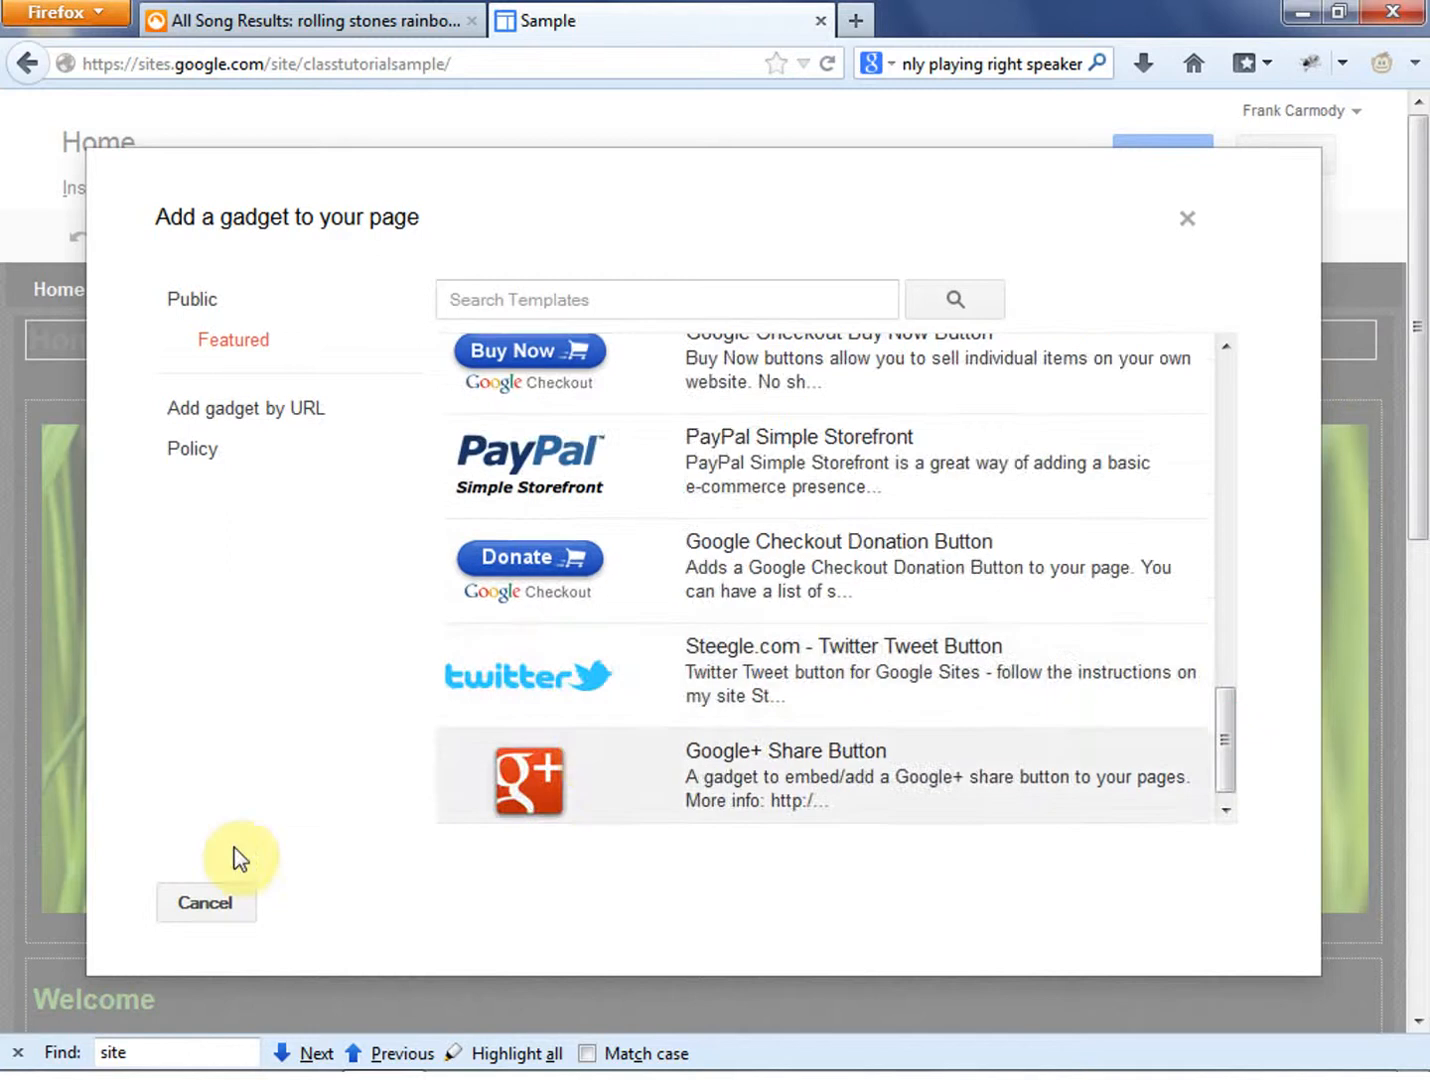
left_click(205, 902)
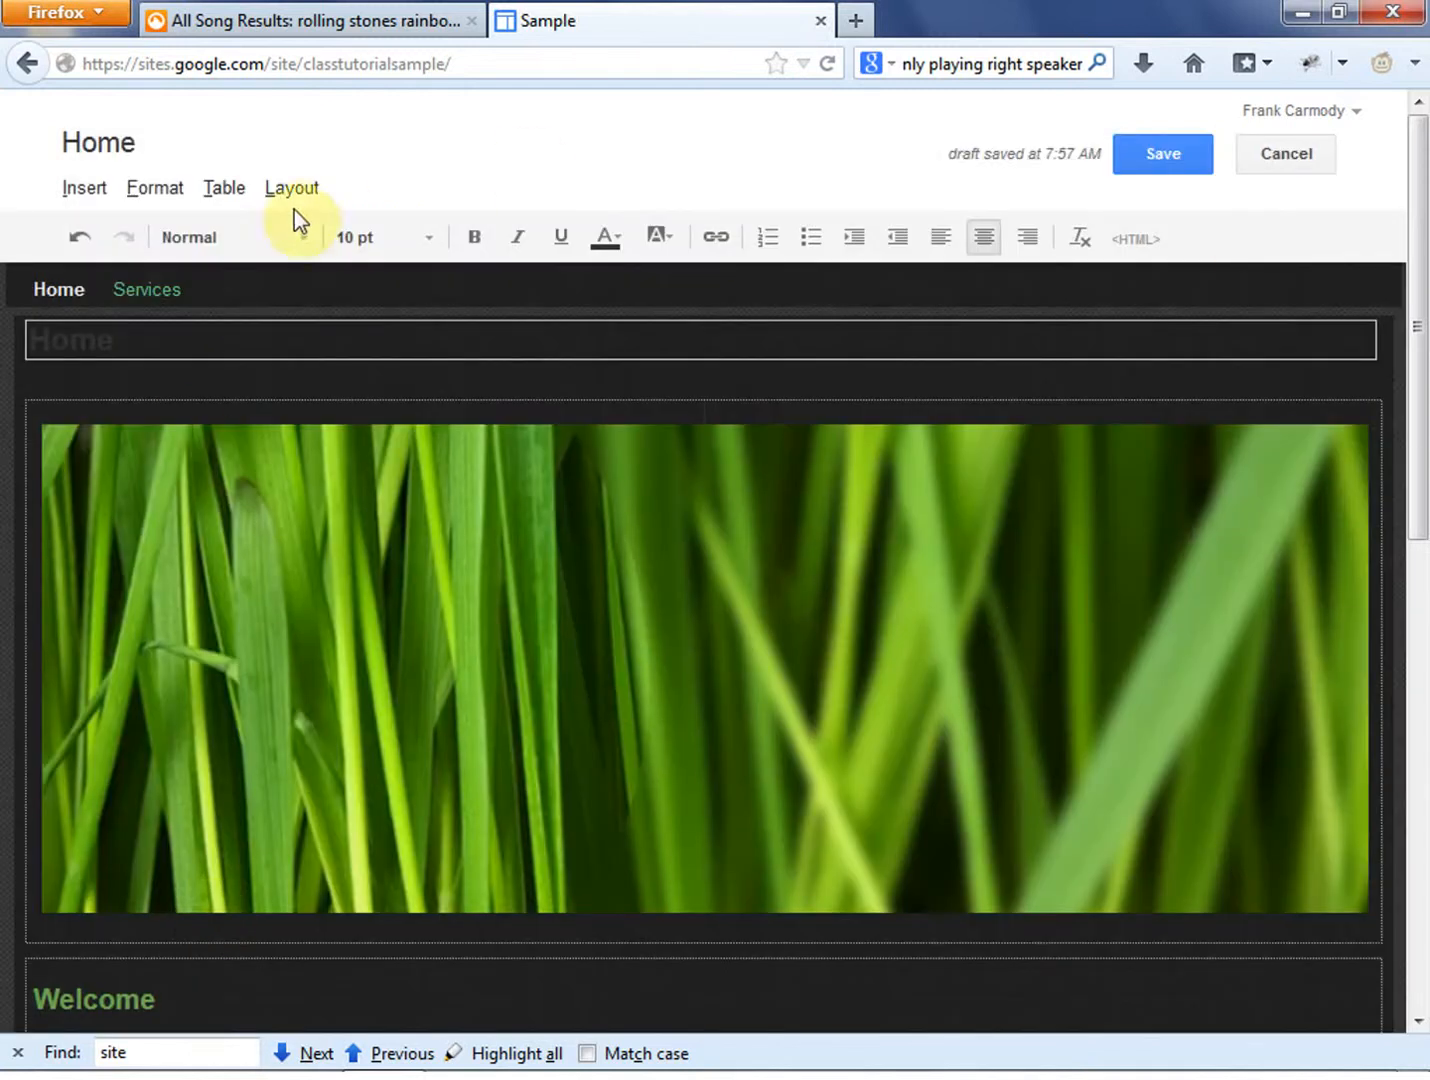
- Review the text formatting options for the first body paragraph under Welcome without applying any
left_click(157, 190)
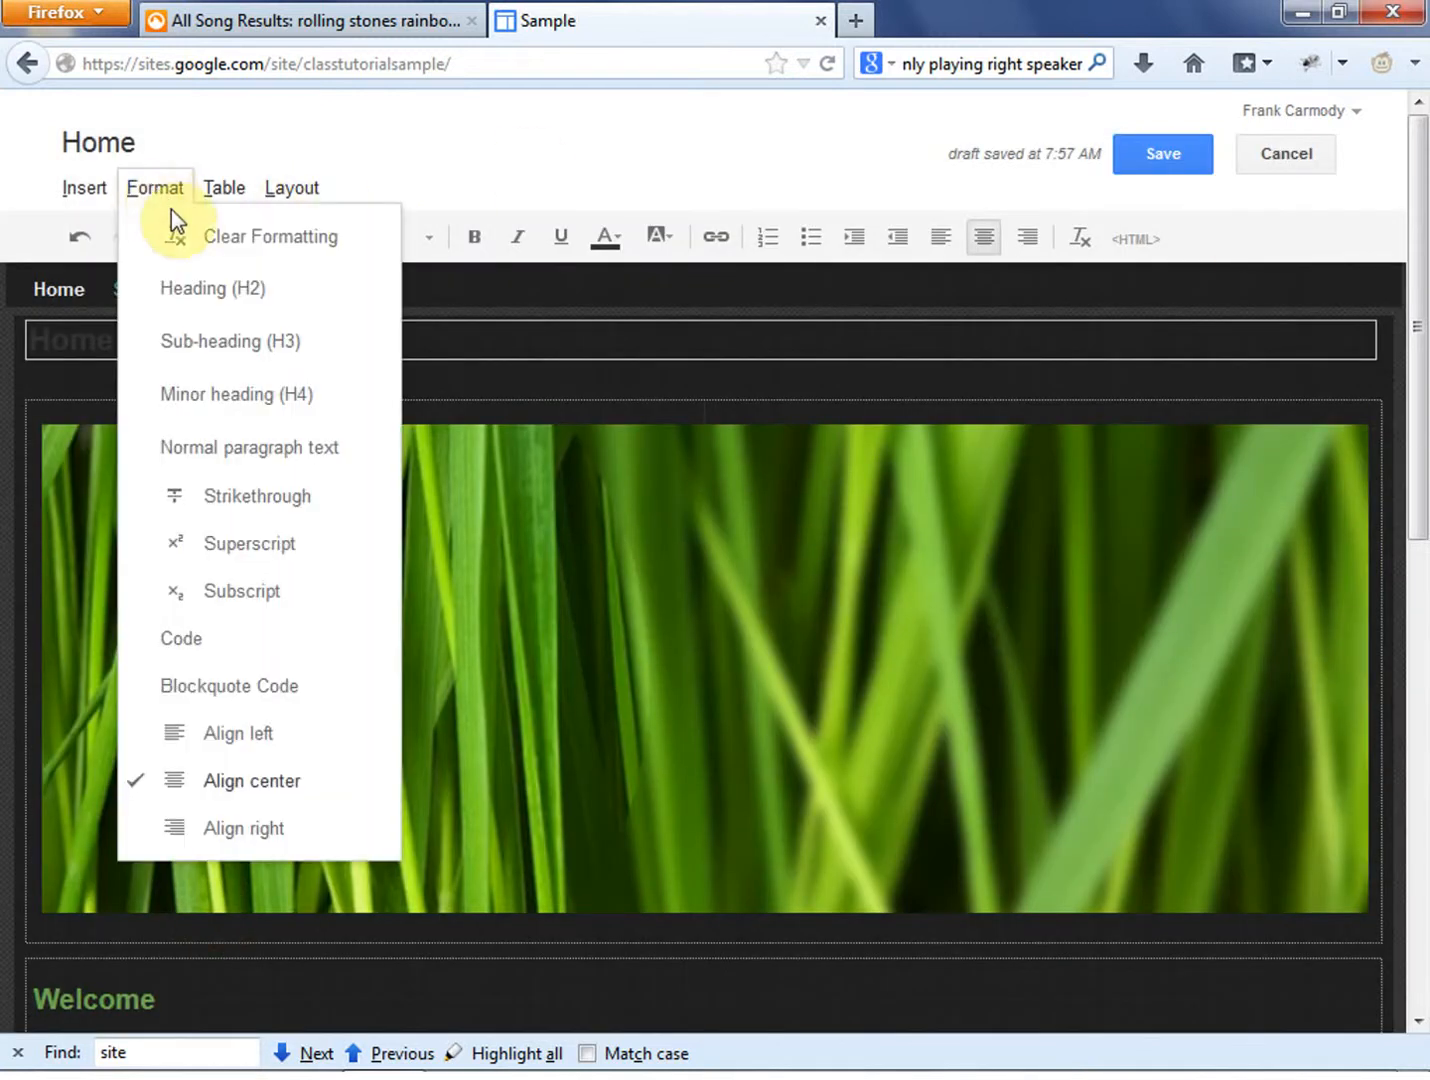
left_click(602, 291)
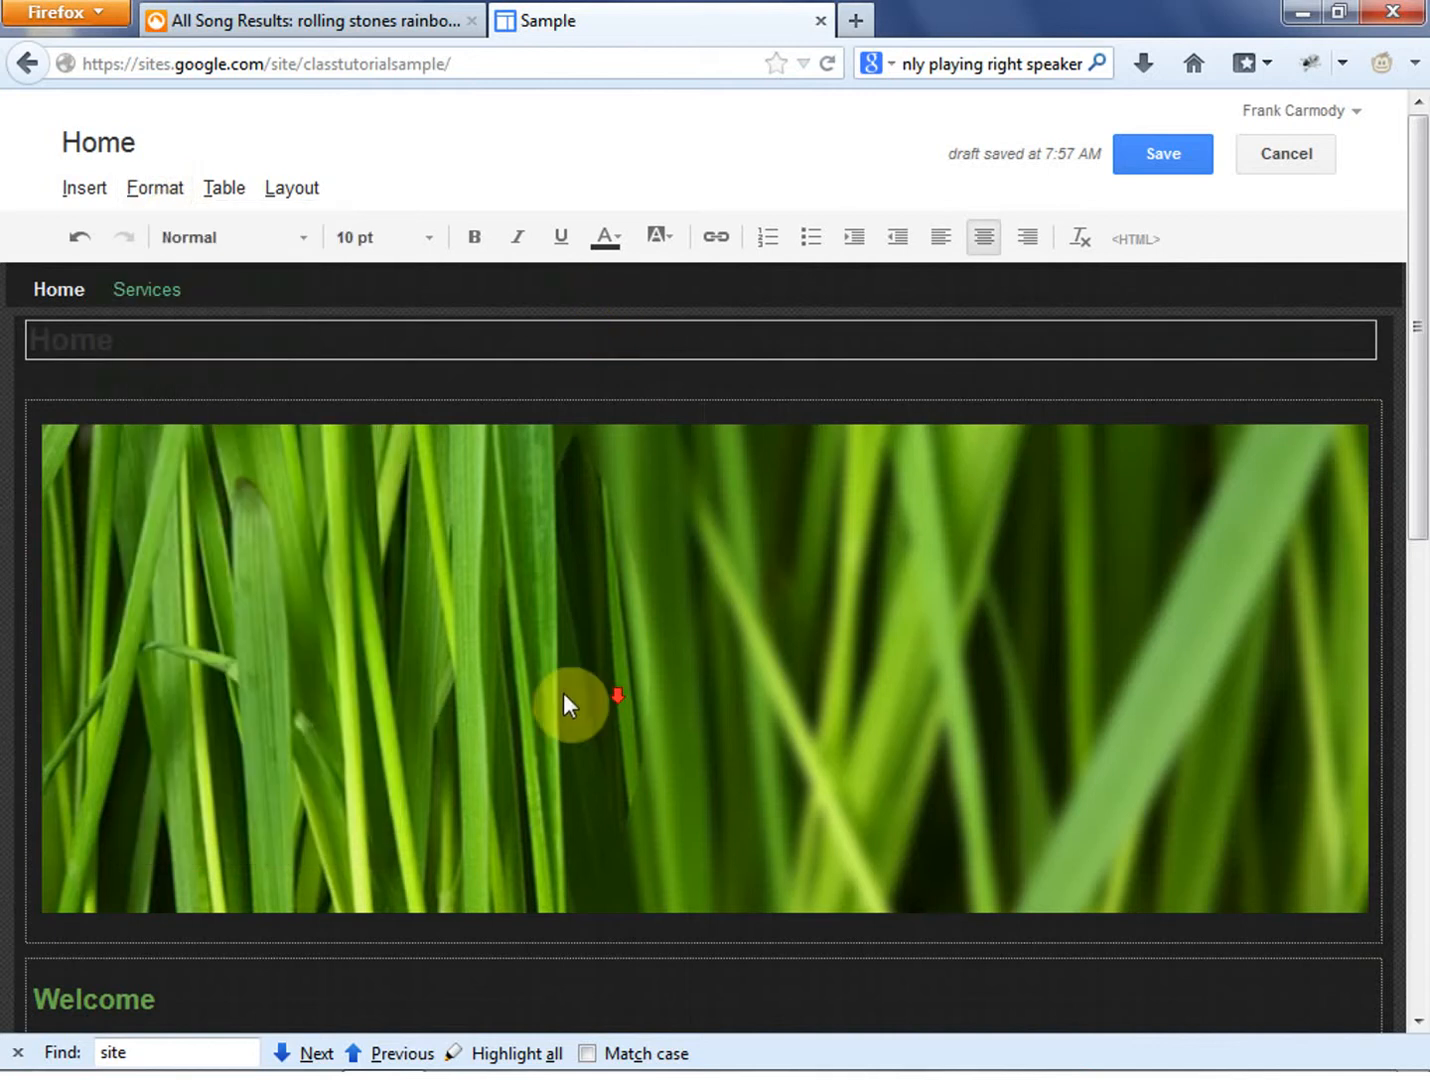
scroll(565, 703, "down", 5)
scroll(516, 615, "up", 5)
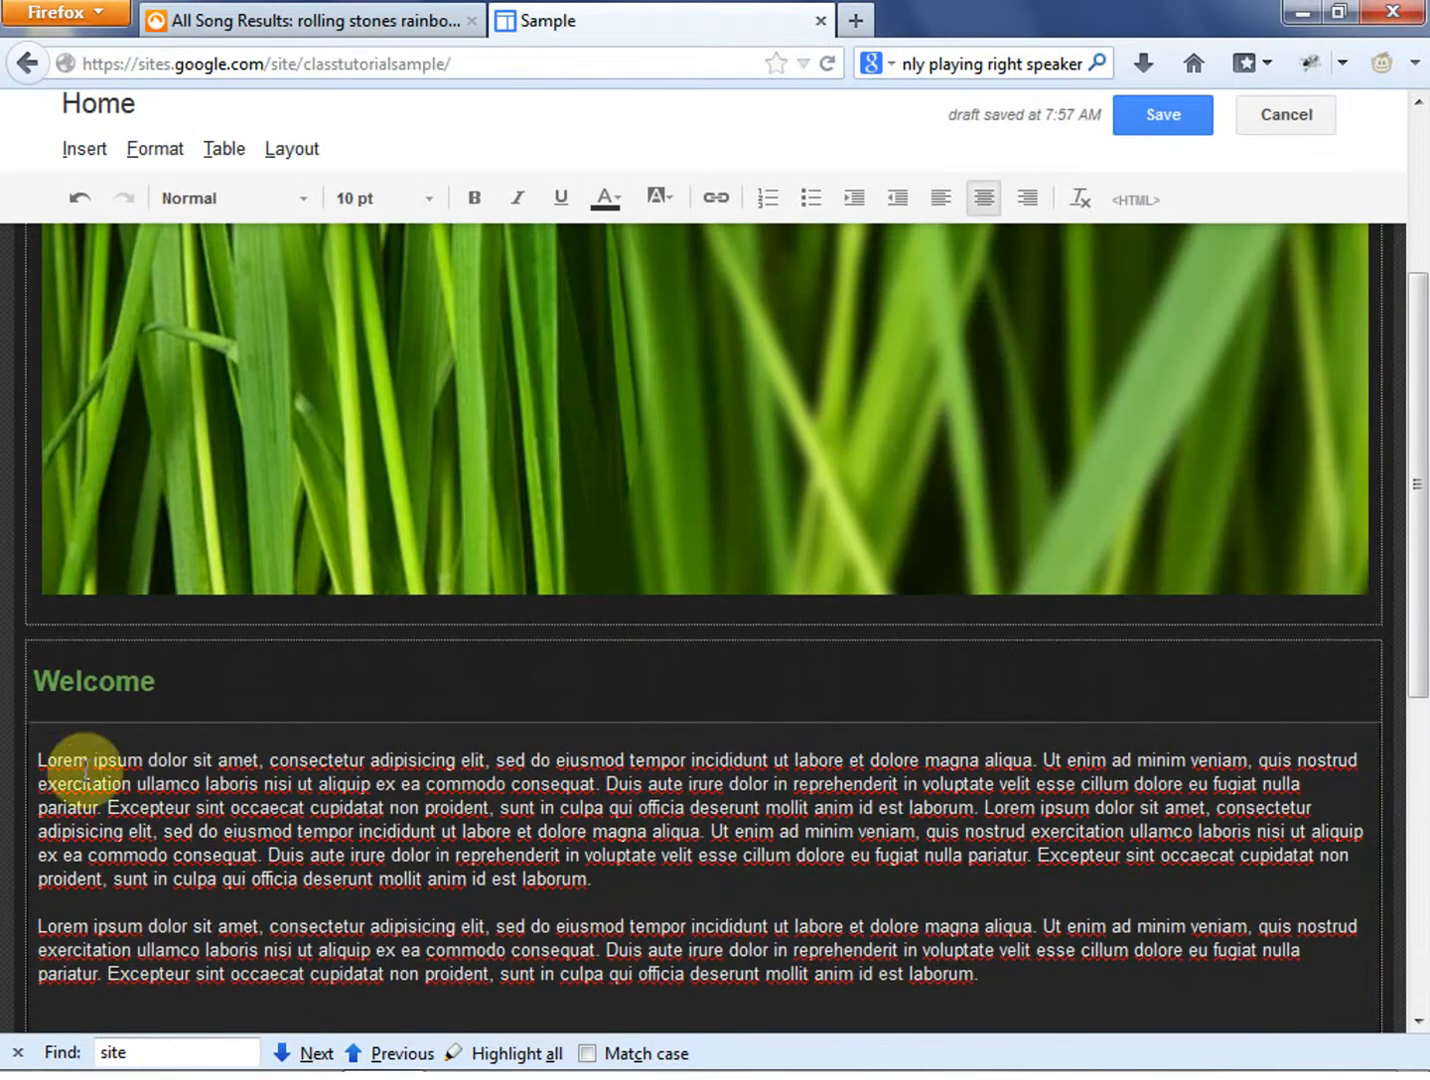
left_click_drag(38, 758, 635, 901)
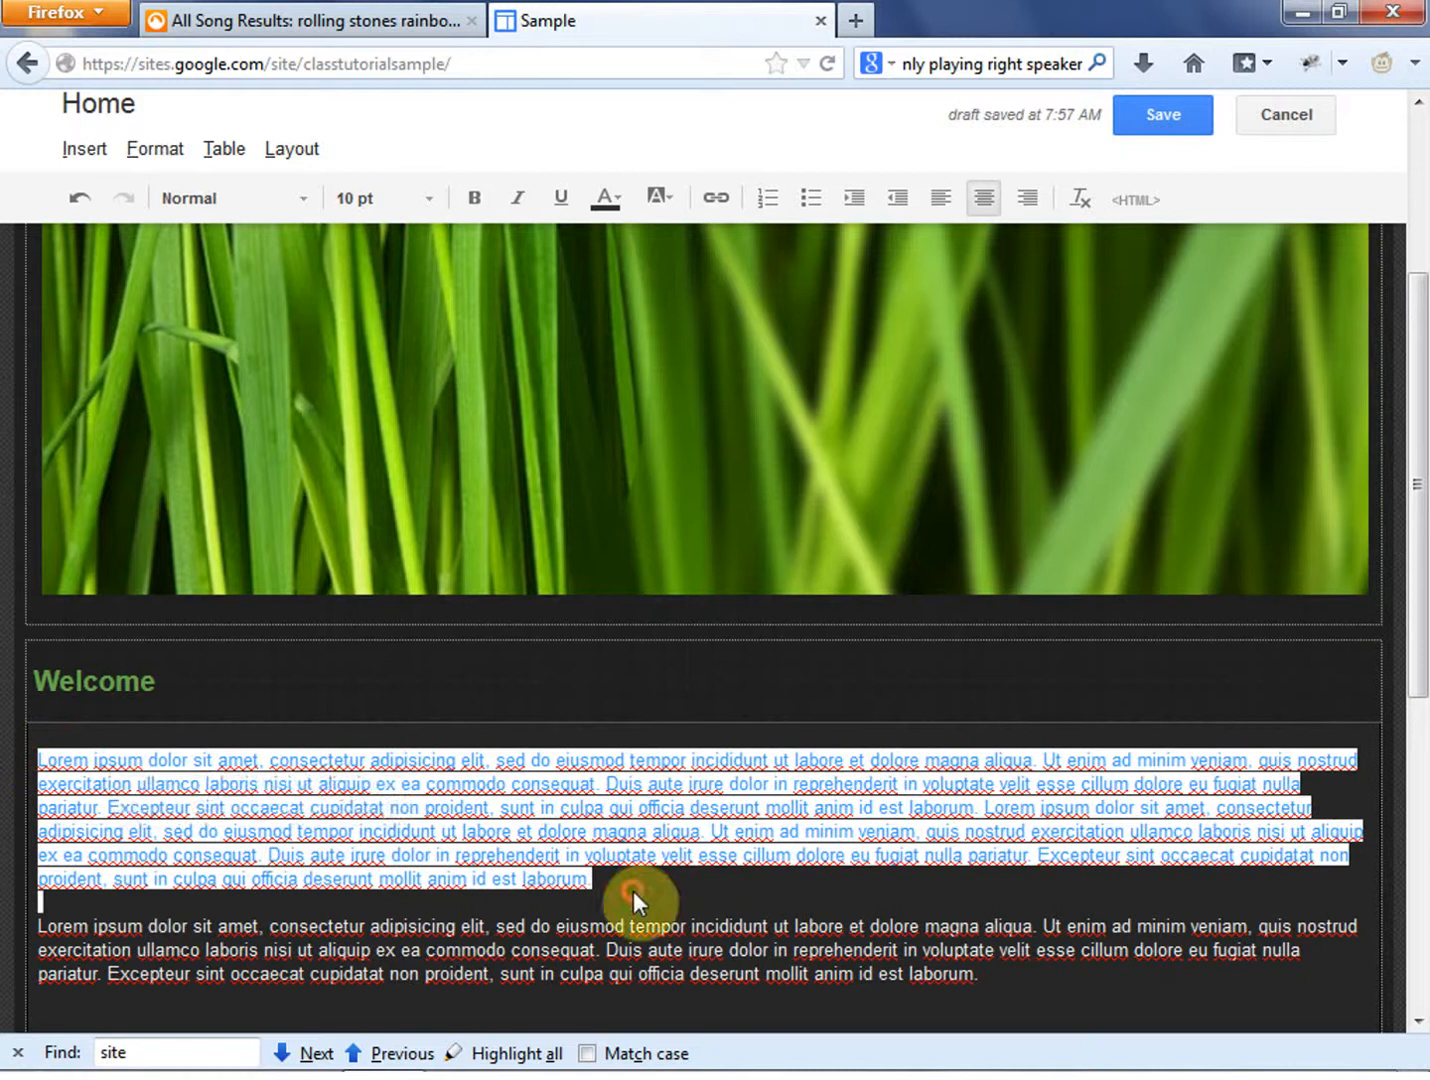
left_click(166, 149)
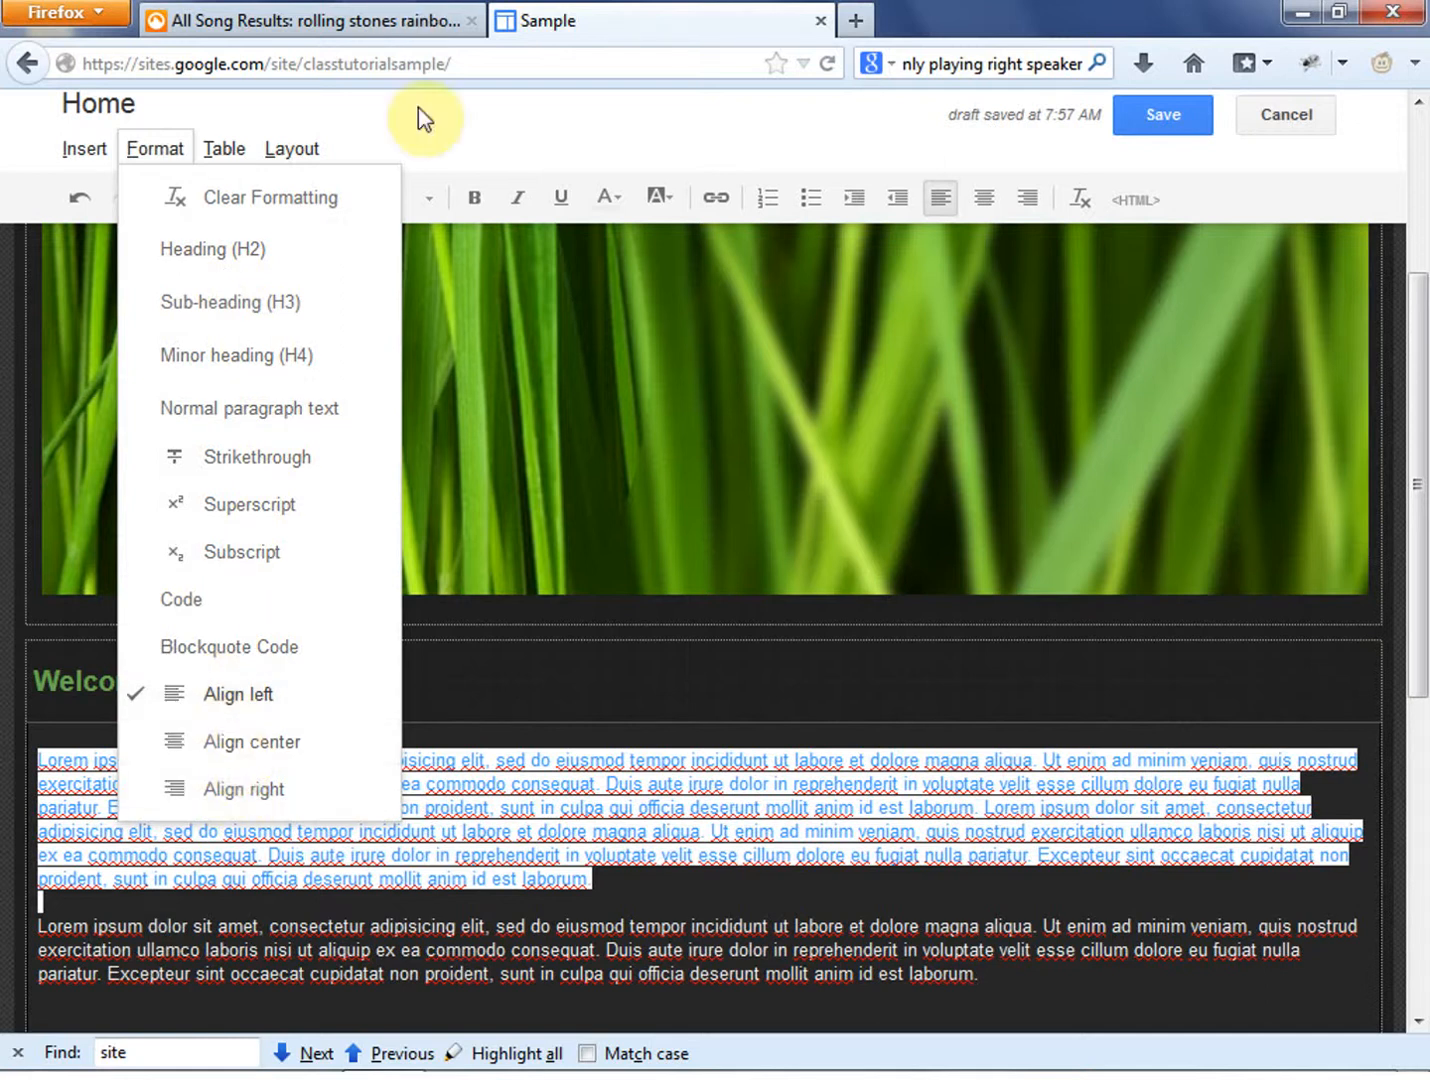
left_click(384, 131)
left_click(766, 901)
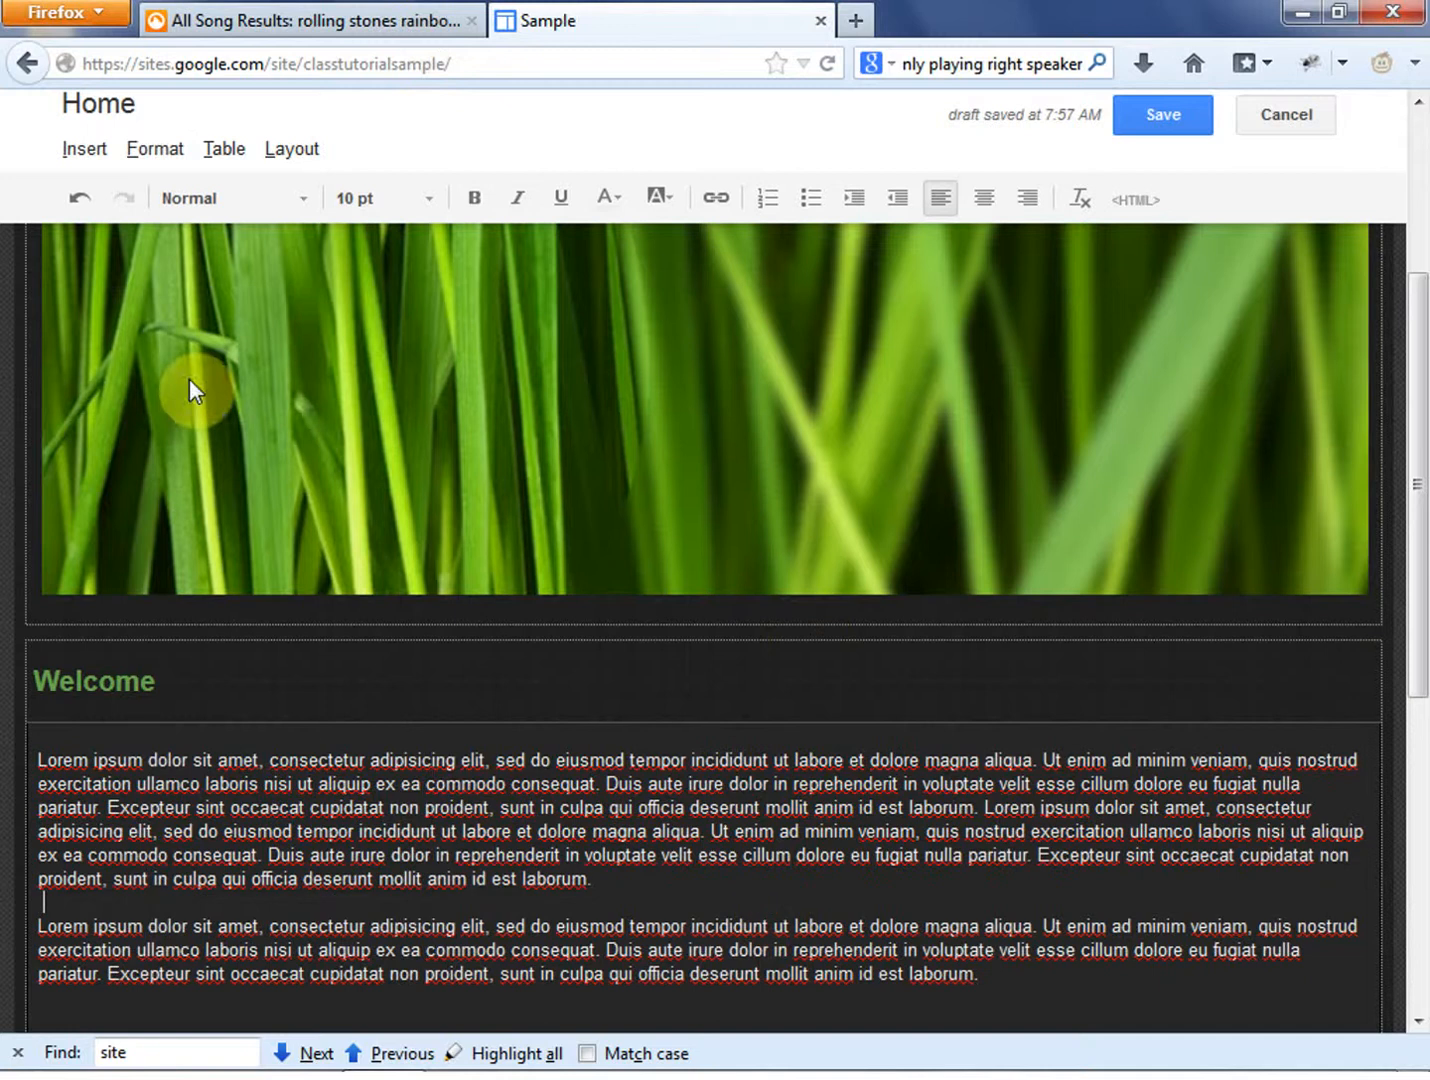
- Review the table commands and the column and sidebar layouts available for the Home page
left_click(225, 148)
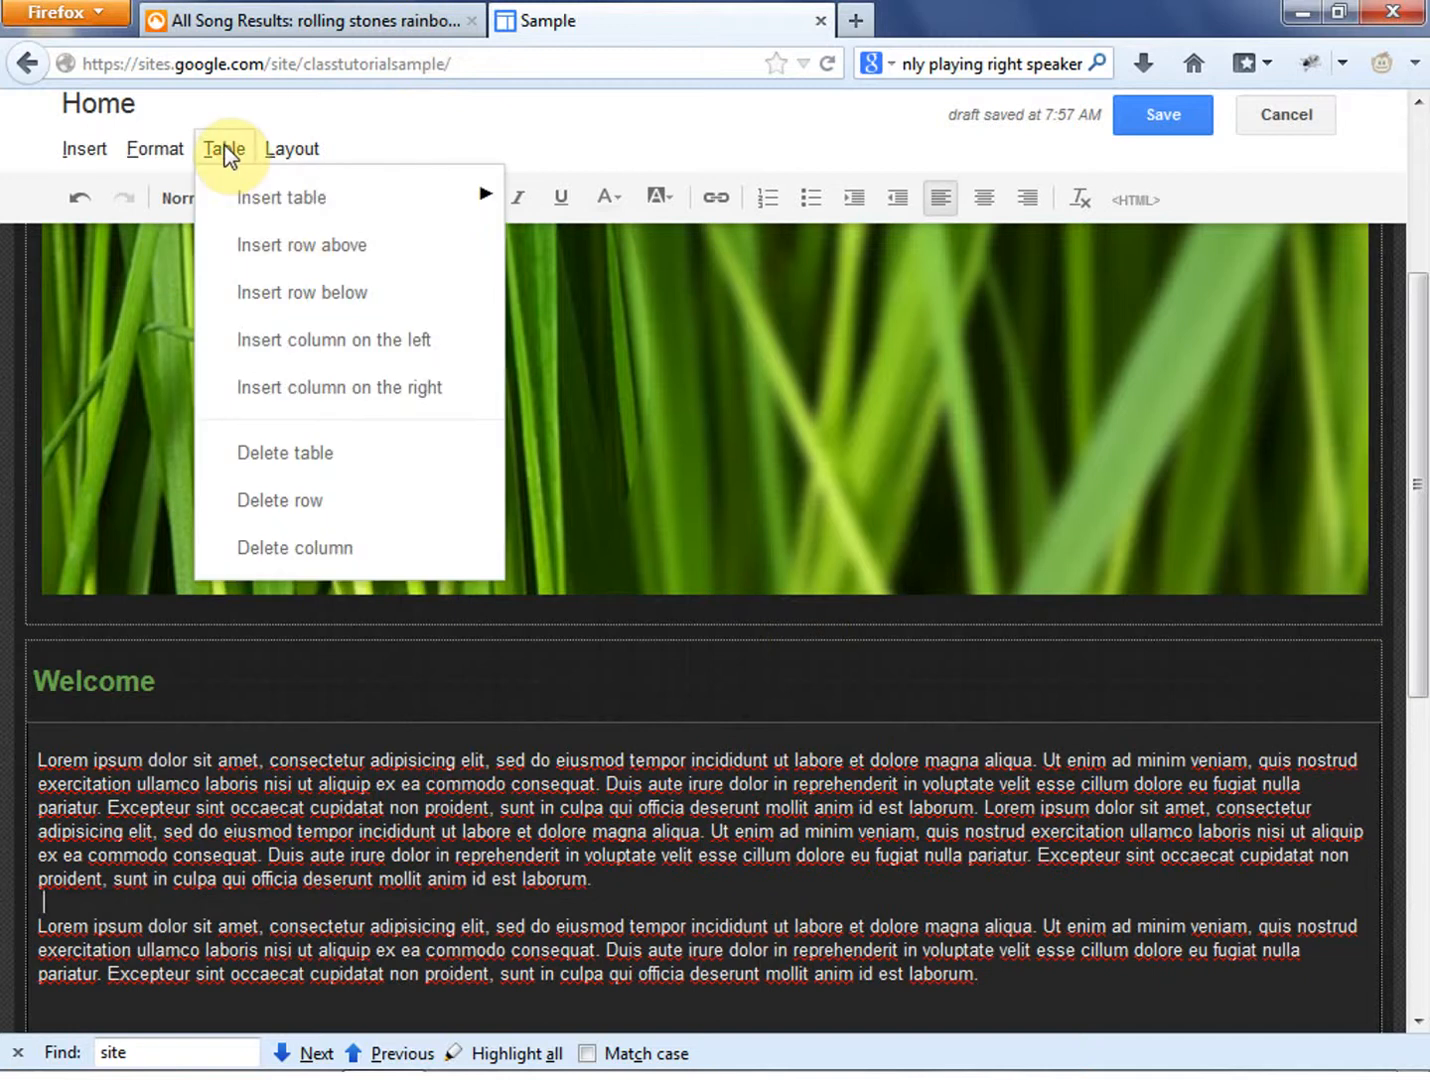
mouse_move(291, 149)
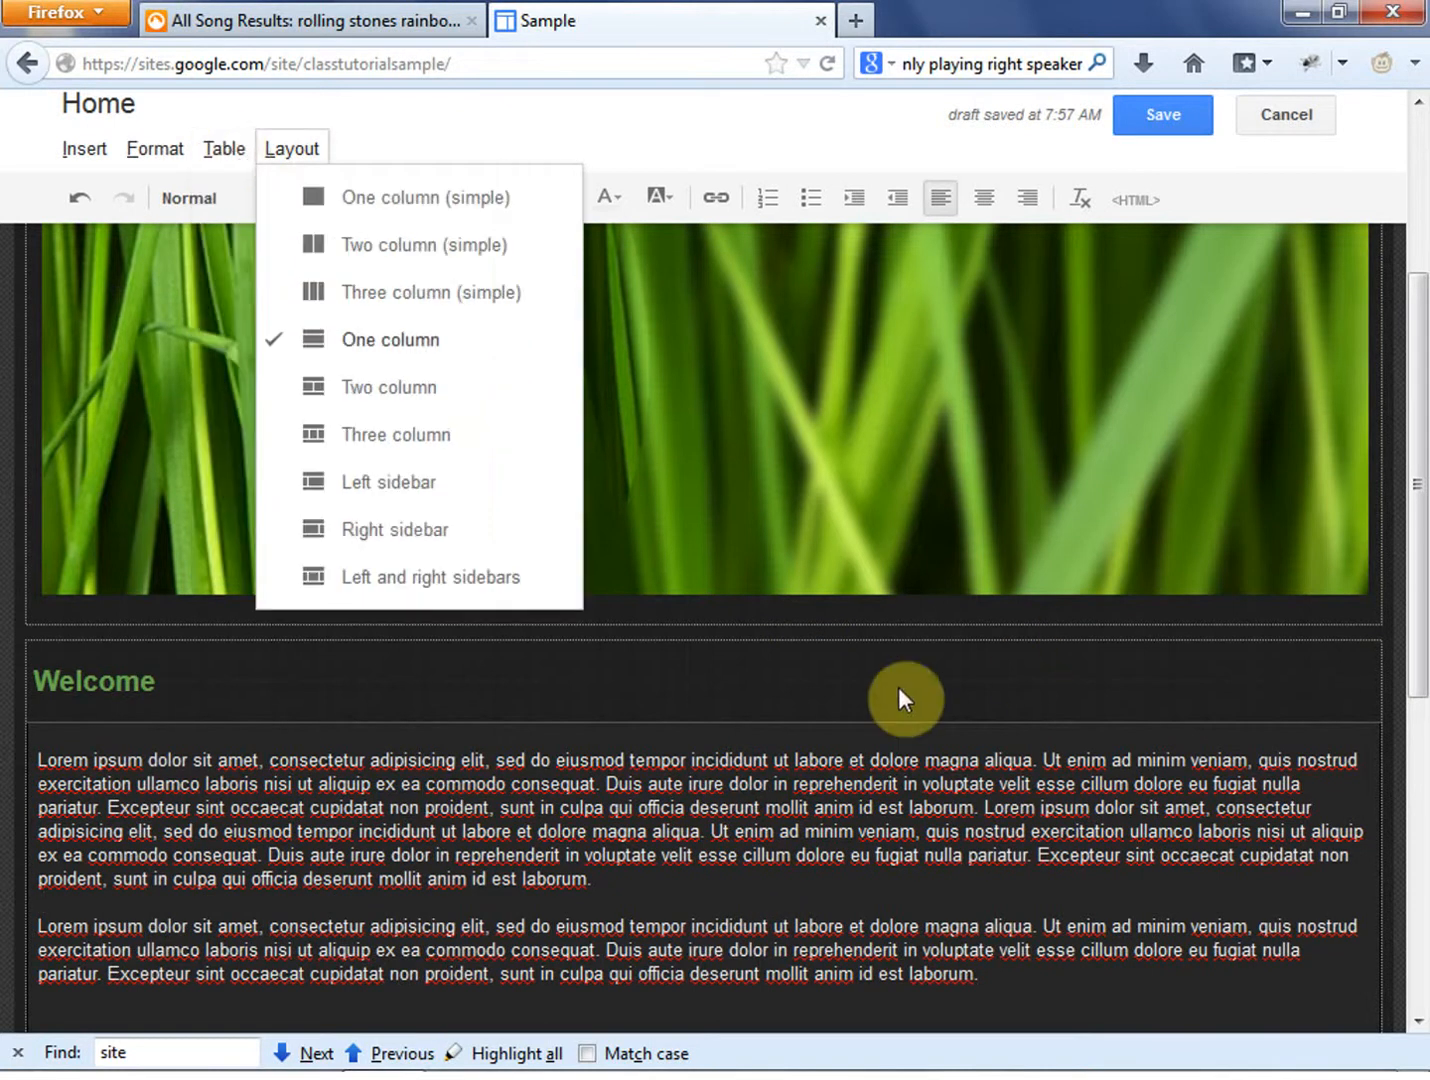
left_click(899, 687)
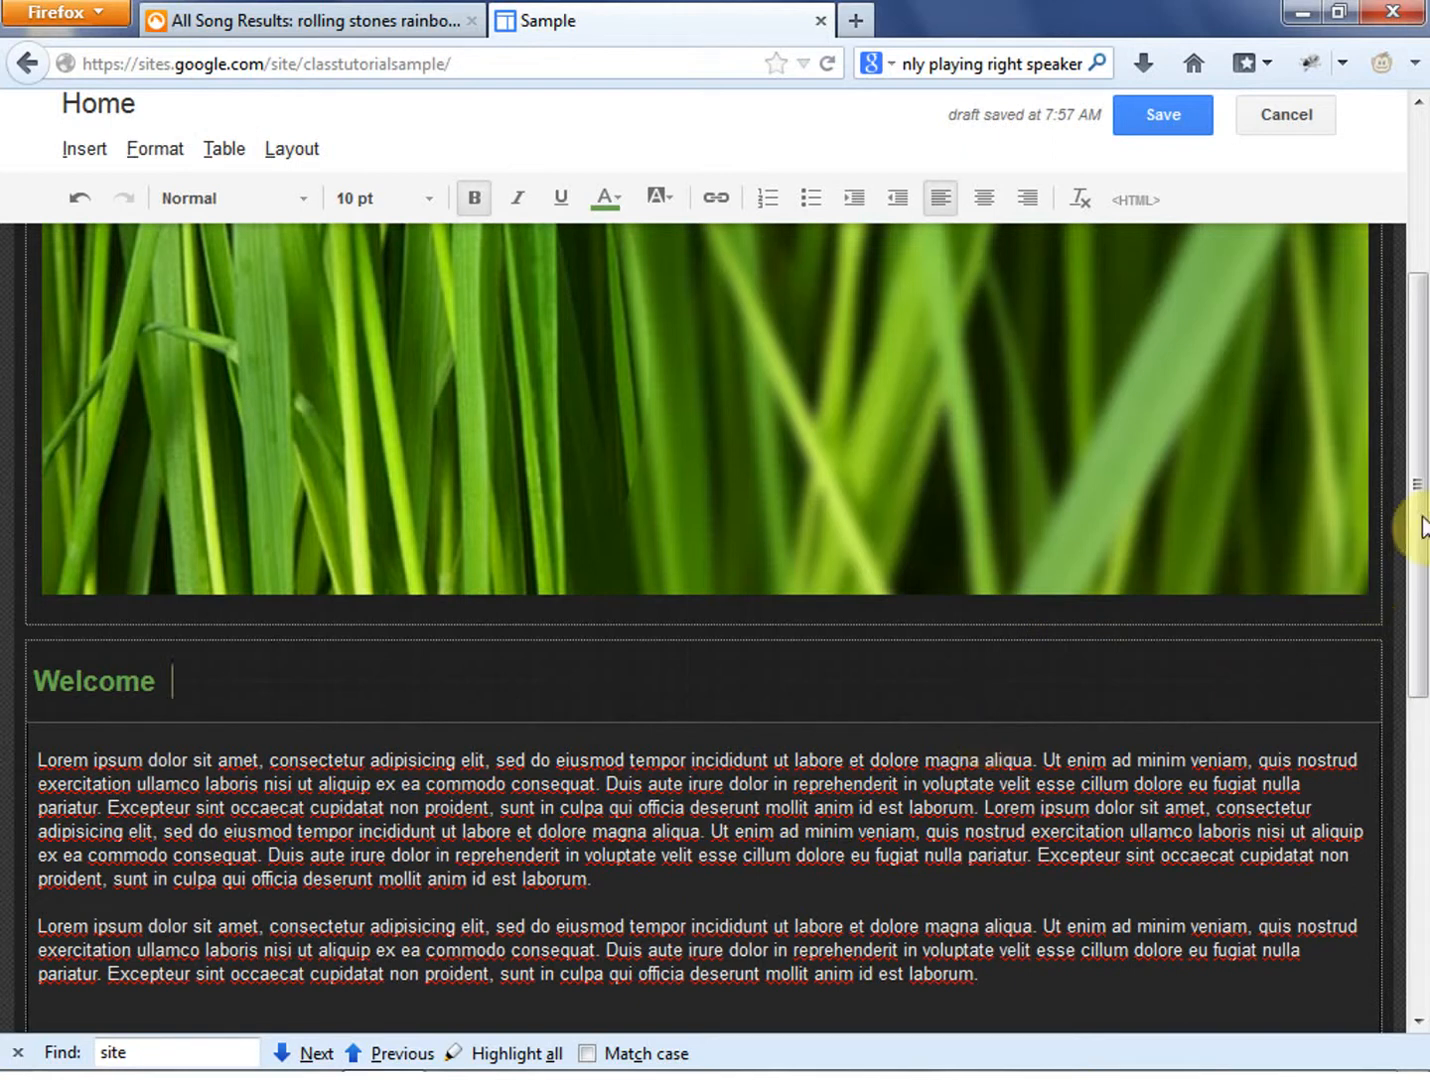
left_click_drag(1420, 549, 1420, 497)
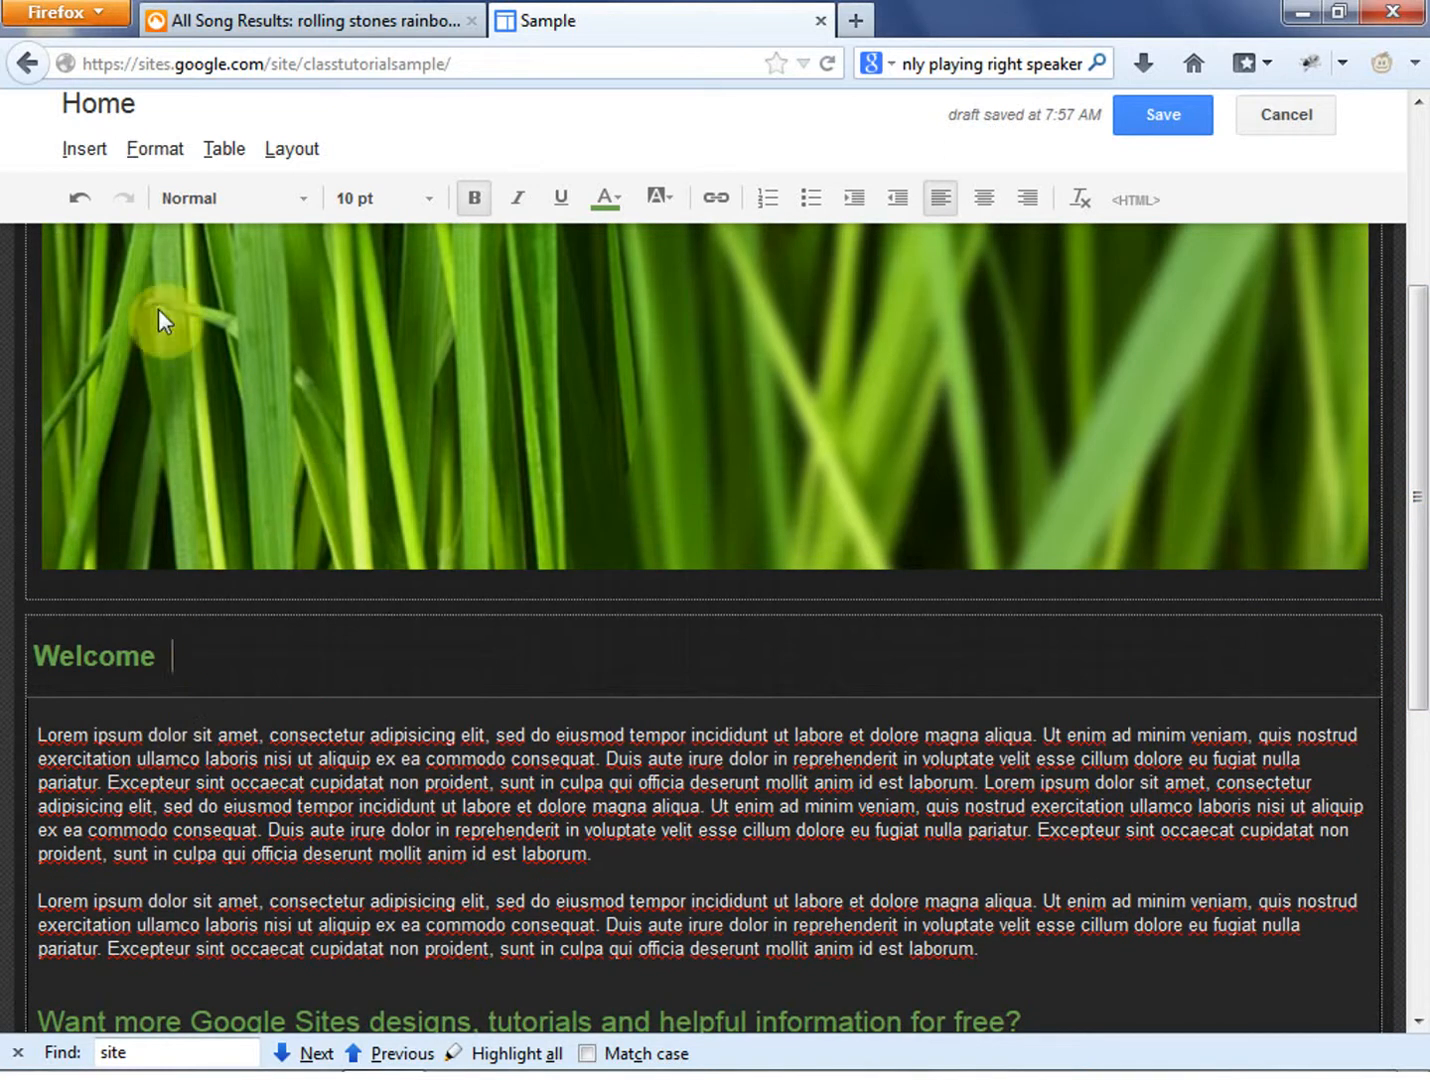
left_click(229, 150)
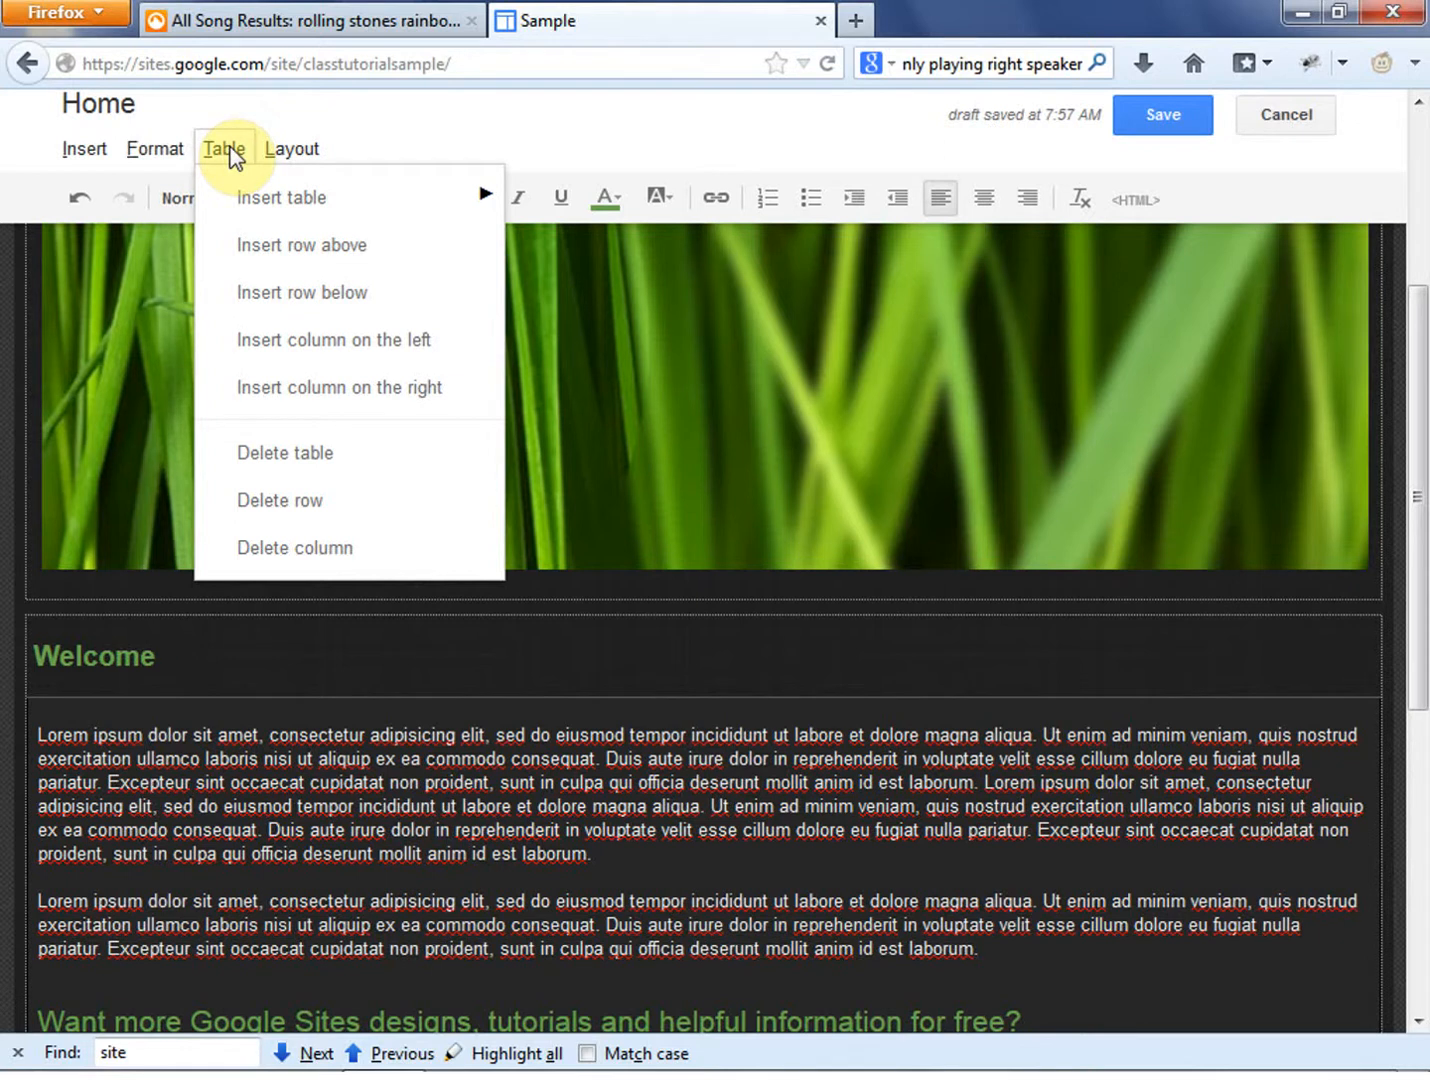
left_click(249, 198)
left_click(243, 160)
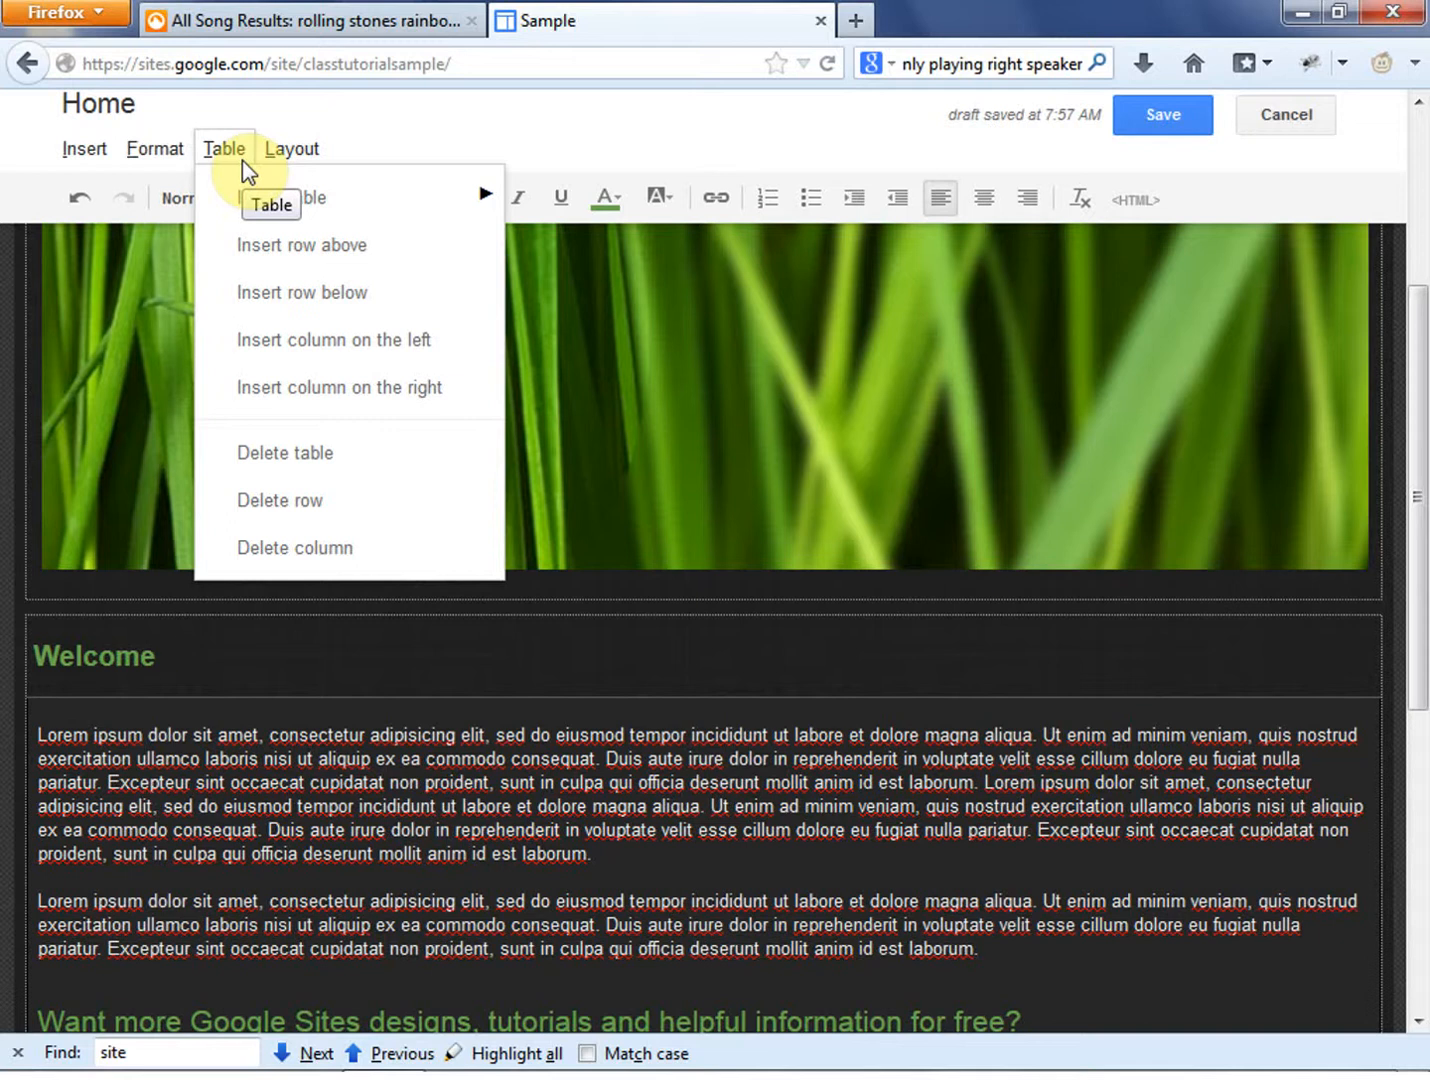
mouse_move(310, 204)
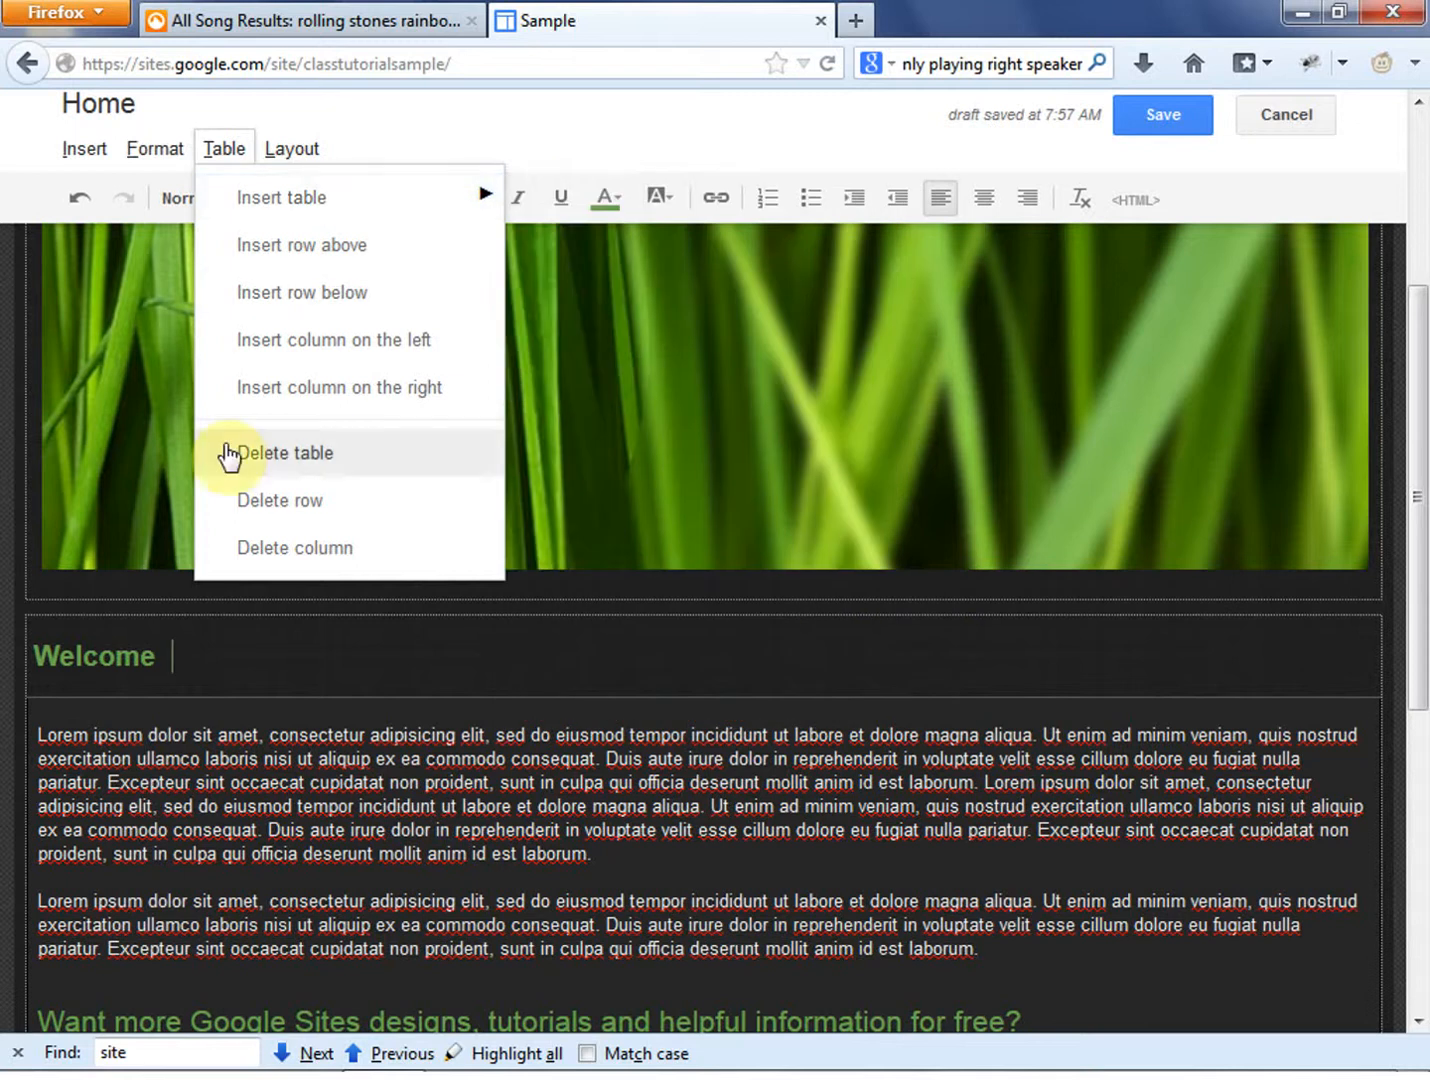
left_click(291, 148)
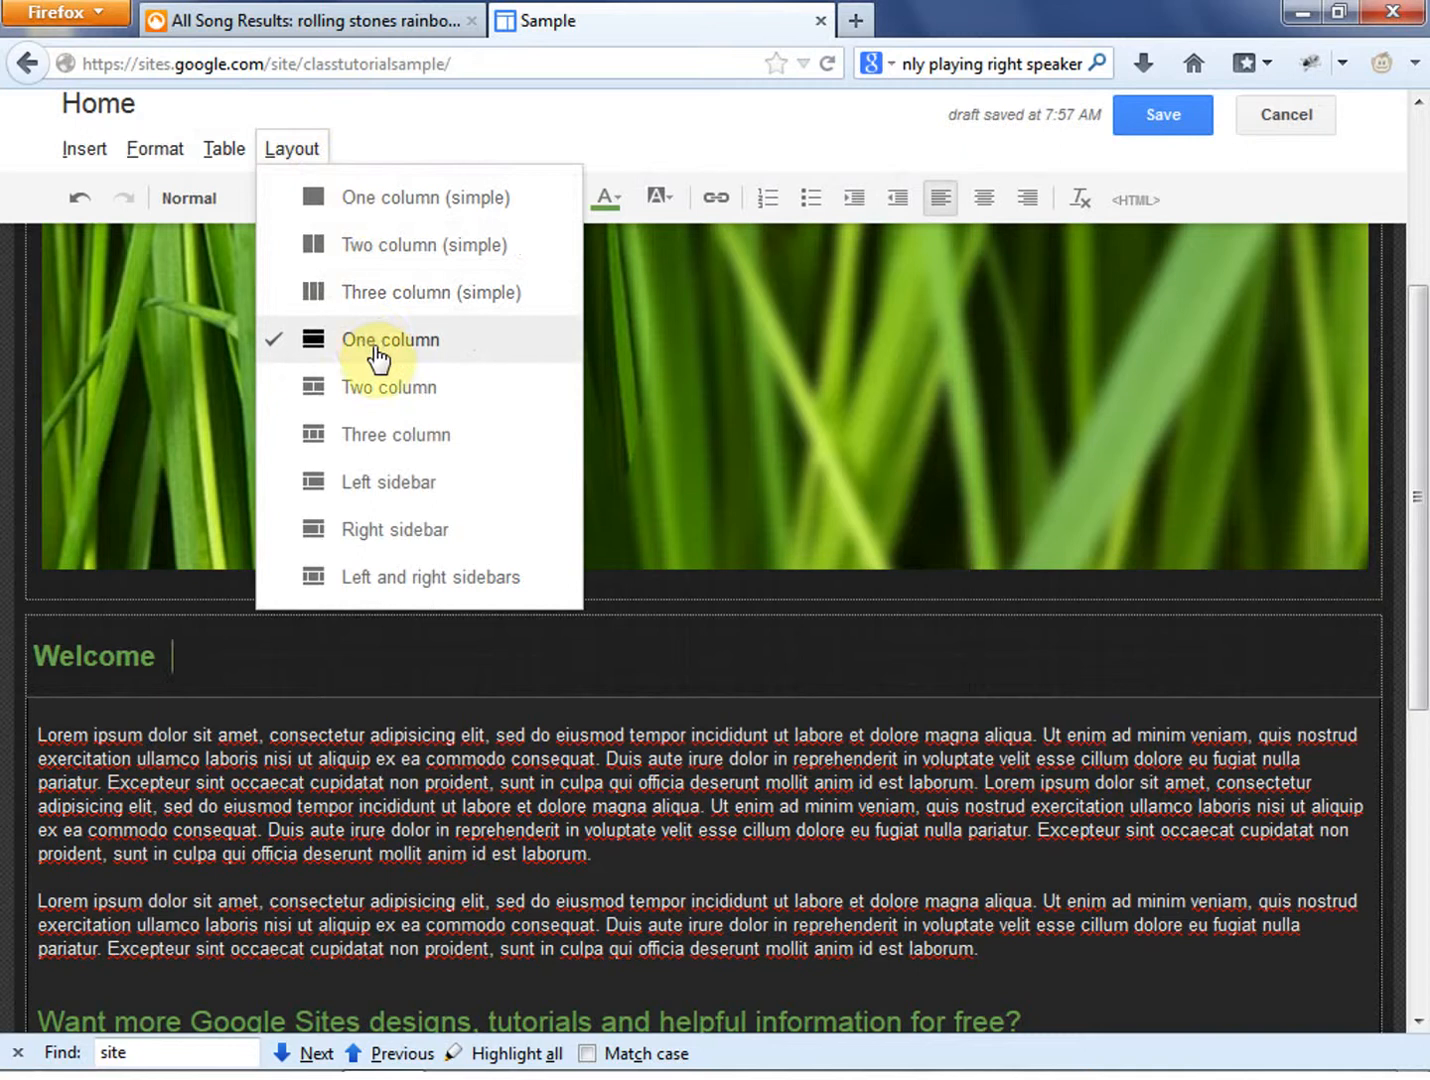
- Try the Two column (simple) layout on the Home page and return it to the One column layout
left_click(387, 243)
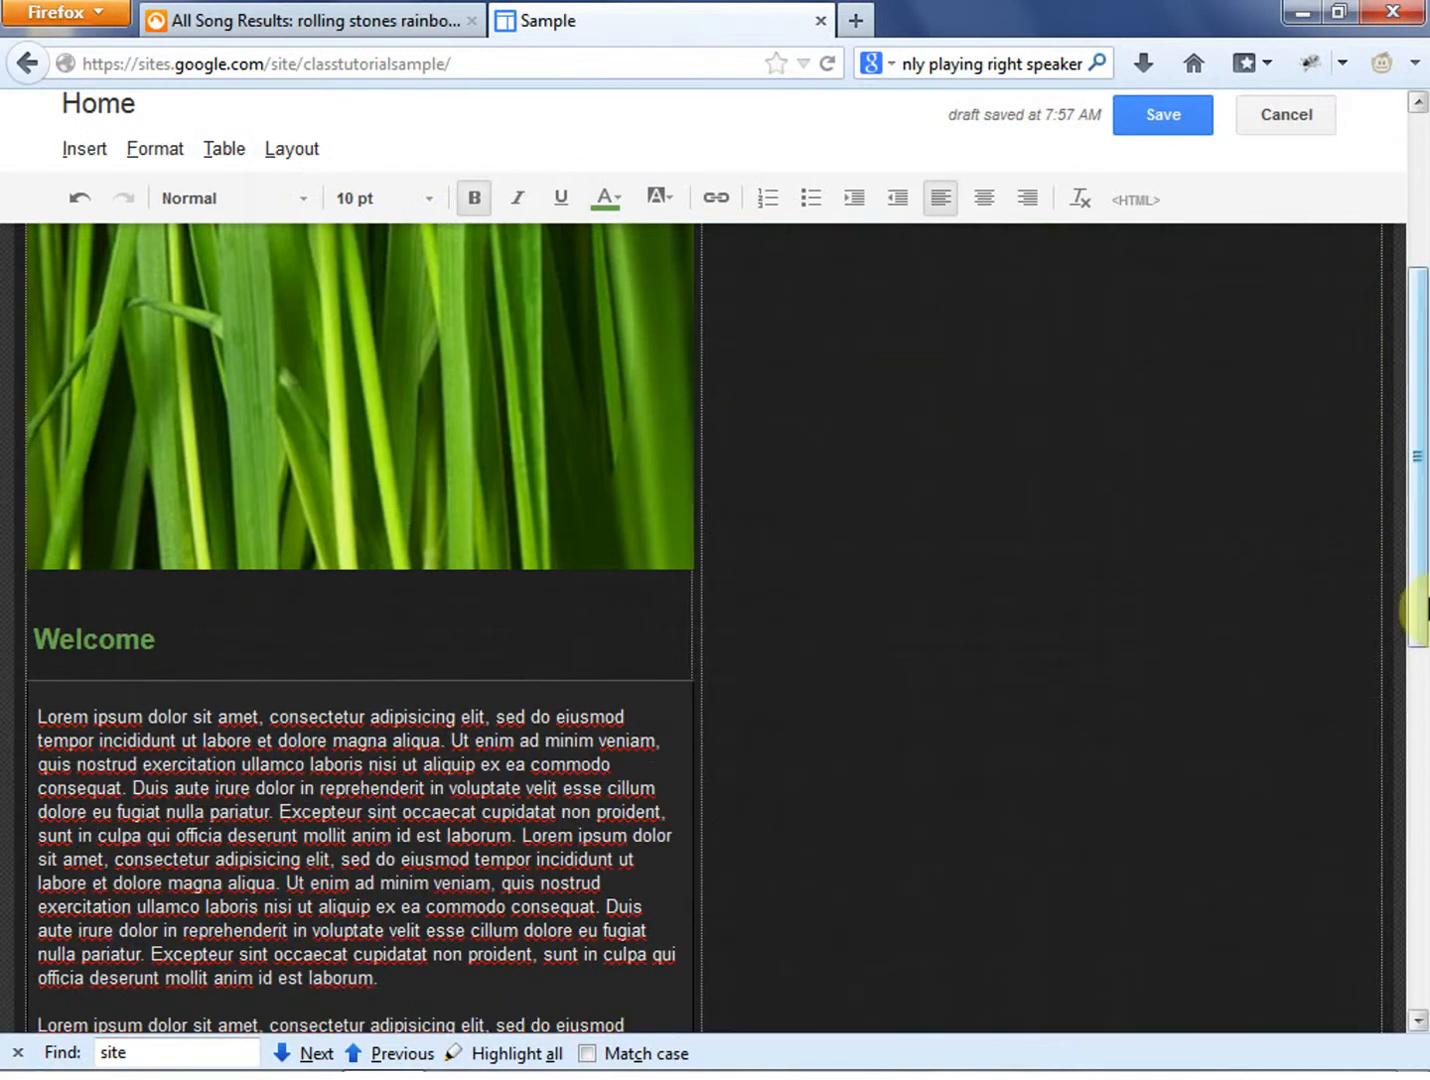
left_click_drag(1420, 606, 1407, 303)
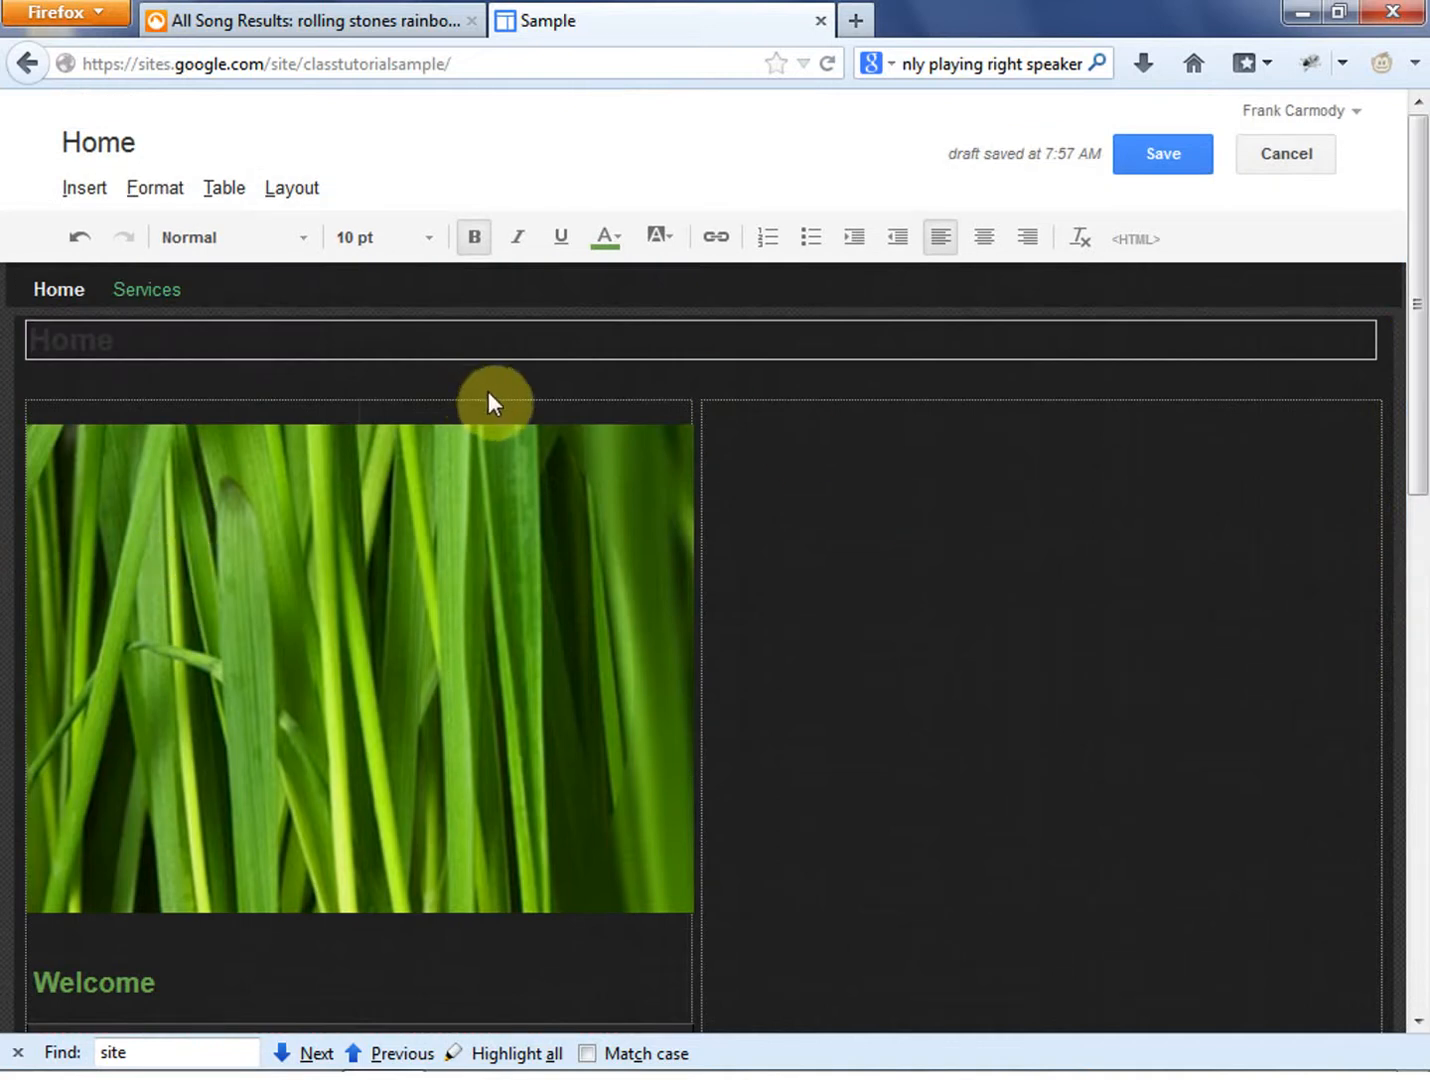
left_click(291, 188)
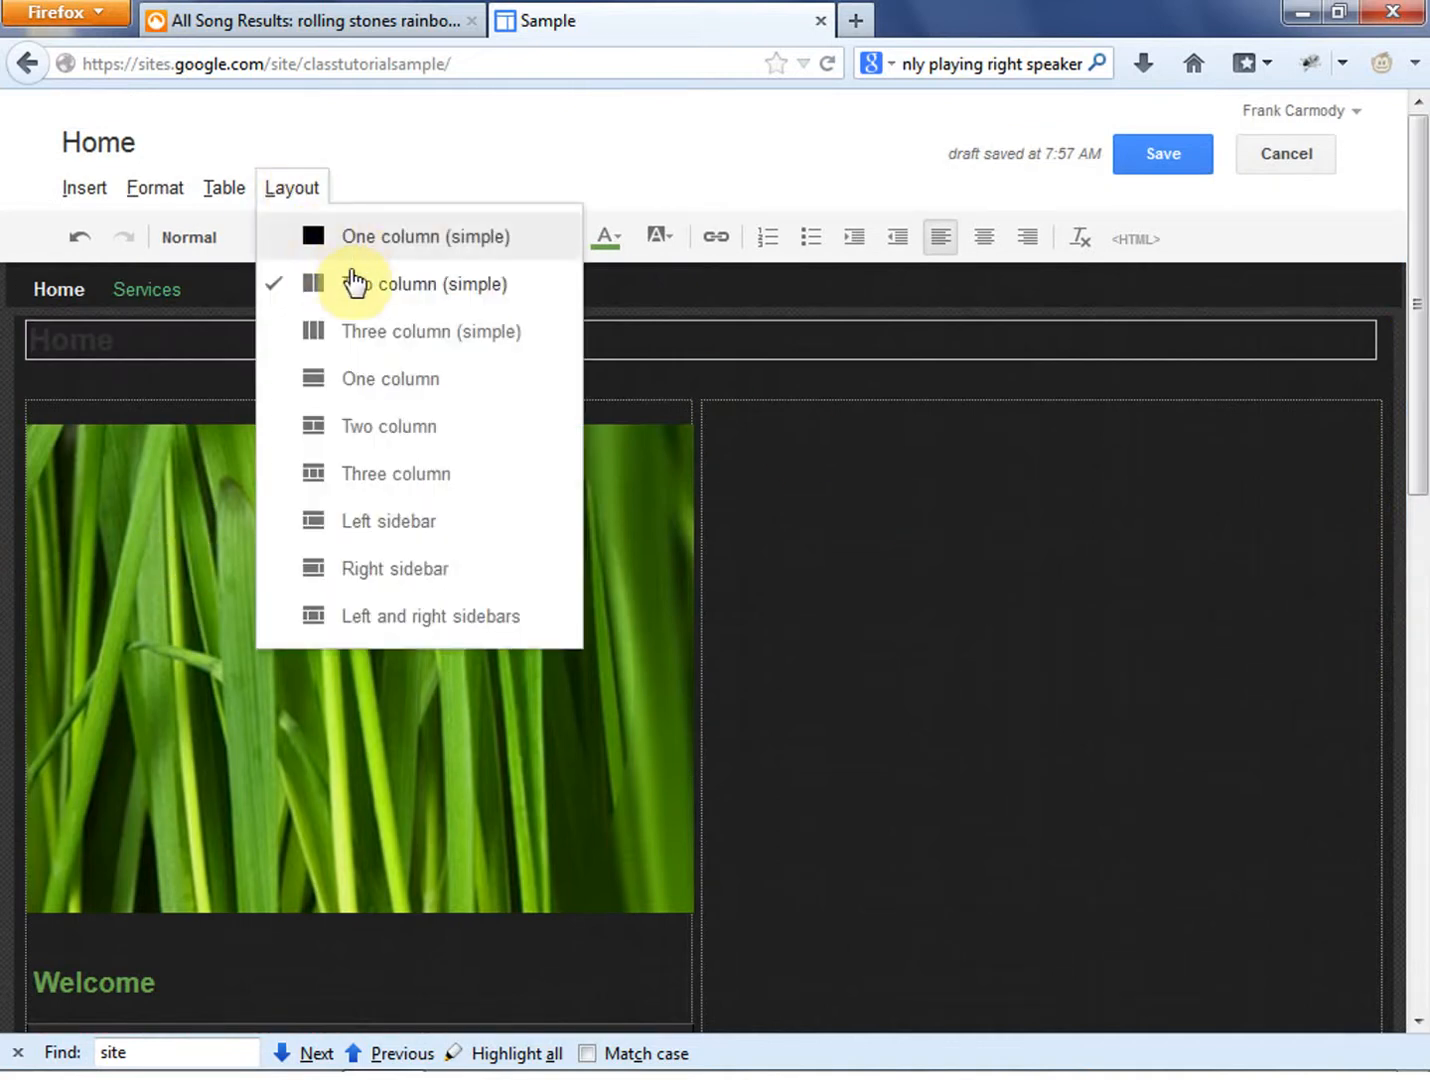
left_click(351, 385)
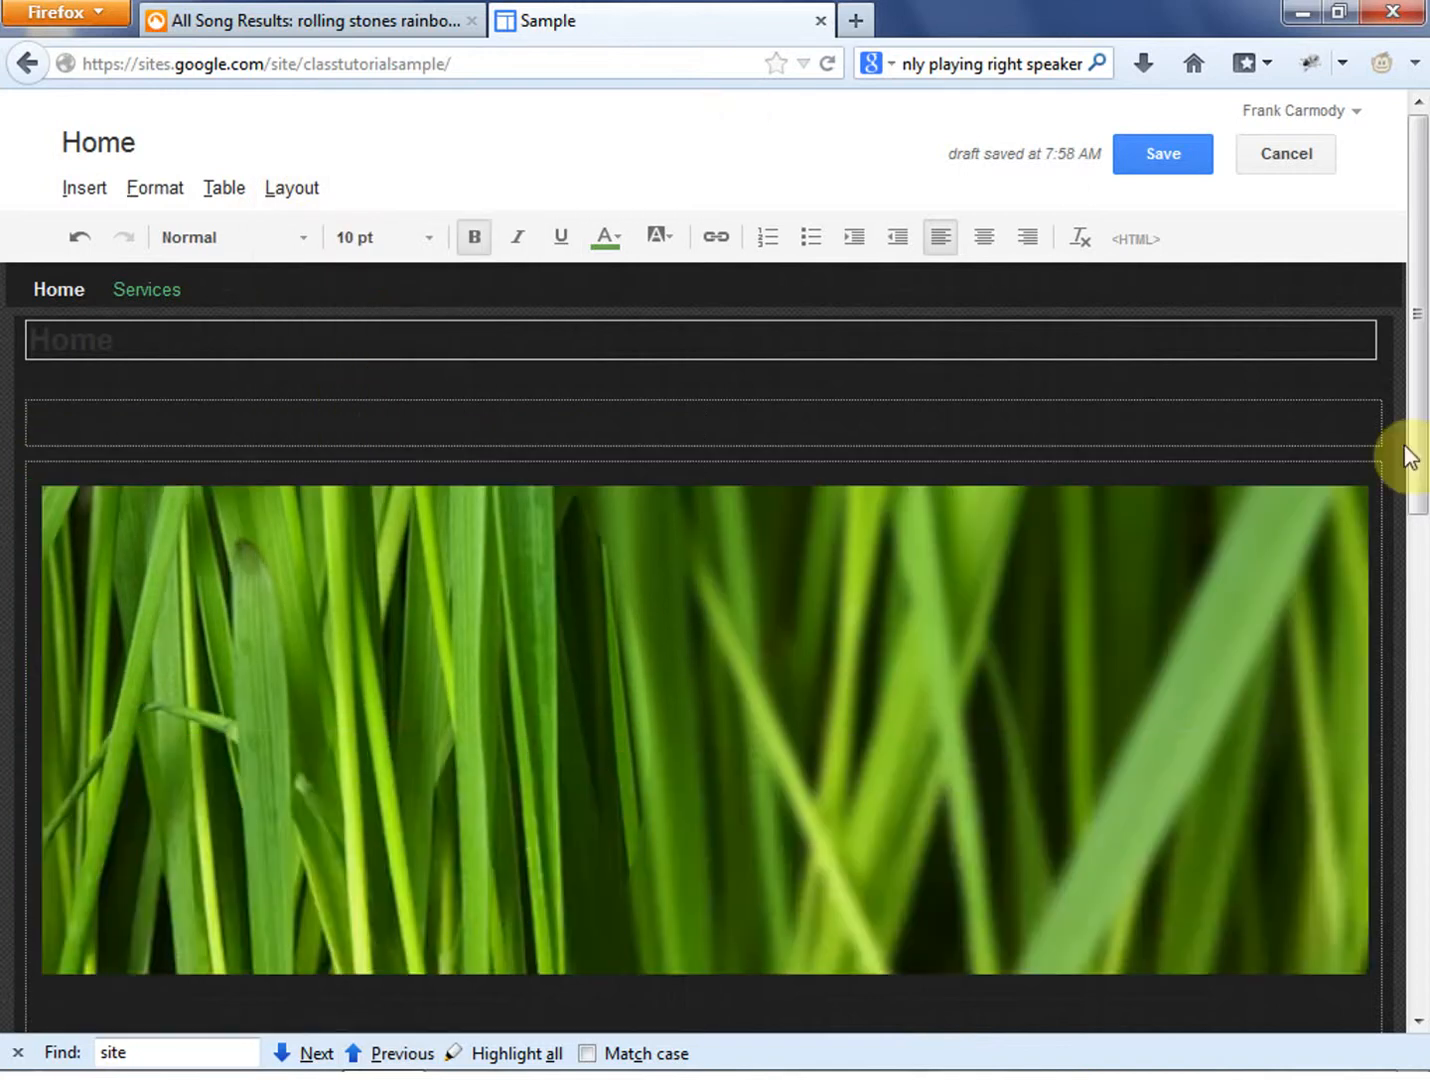
- Inspect the HTML source and preview of the empty header section on the Home page without updating it
left_click_drag(1417, 382, 1426, 918)
scroll(1418, 259, "up", 5)
left_click(1139, 239)
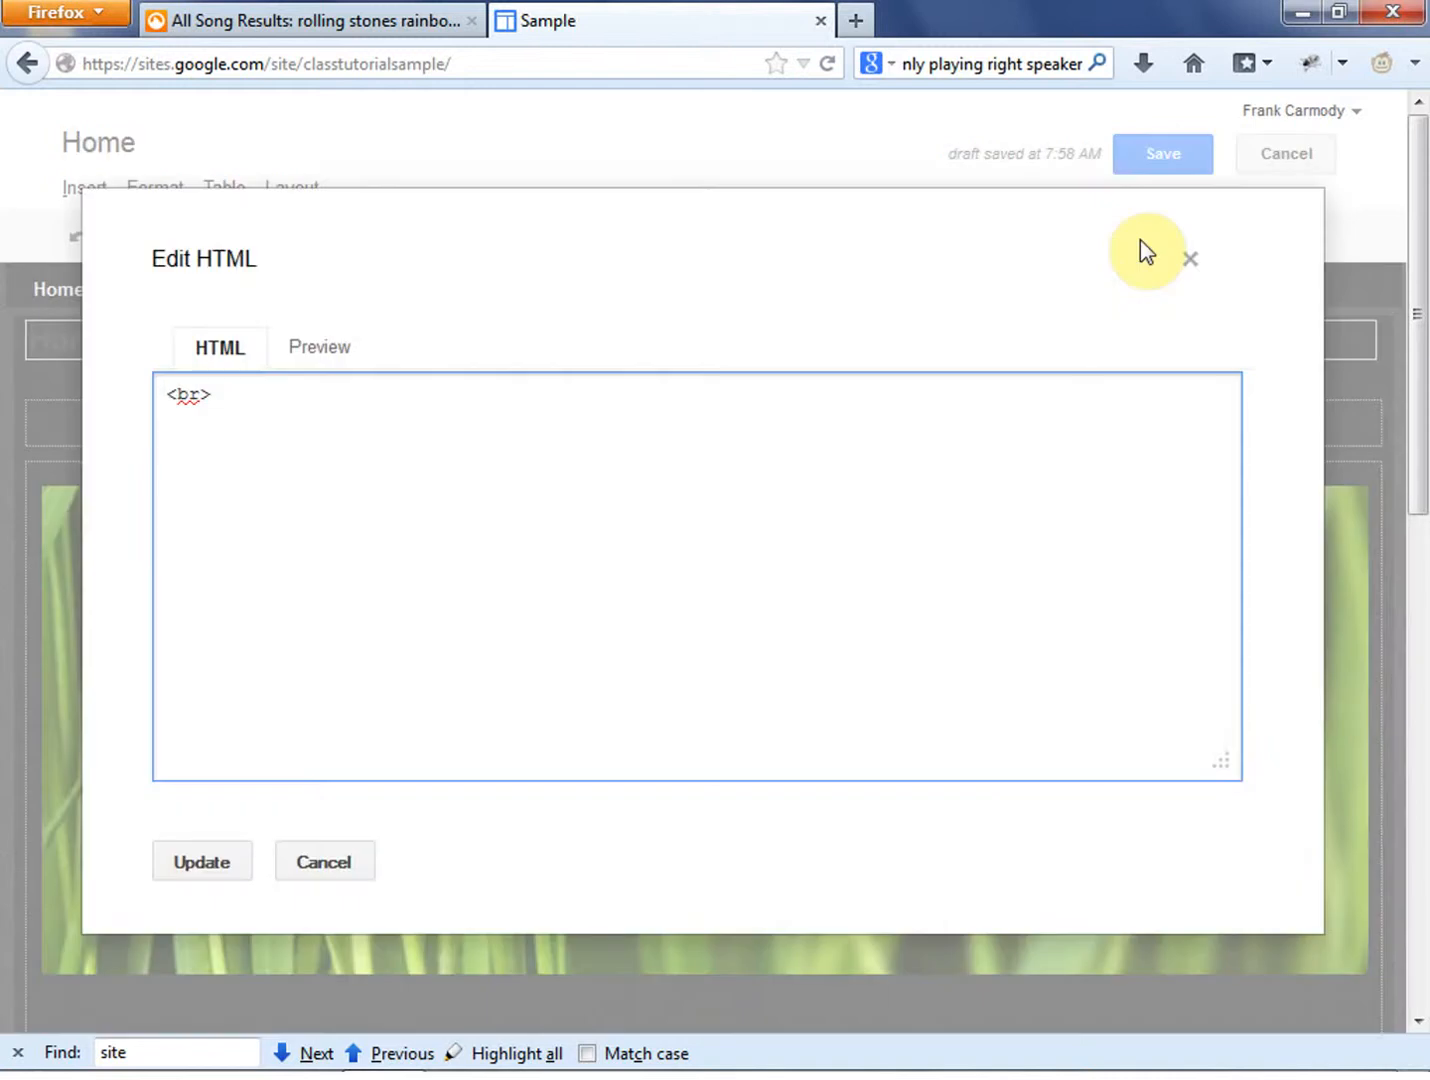
left_click(380, 579)
left_click(334, 368)
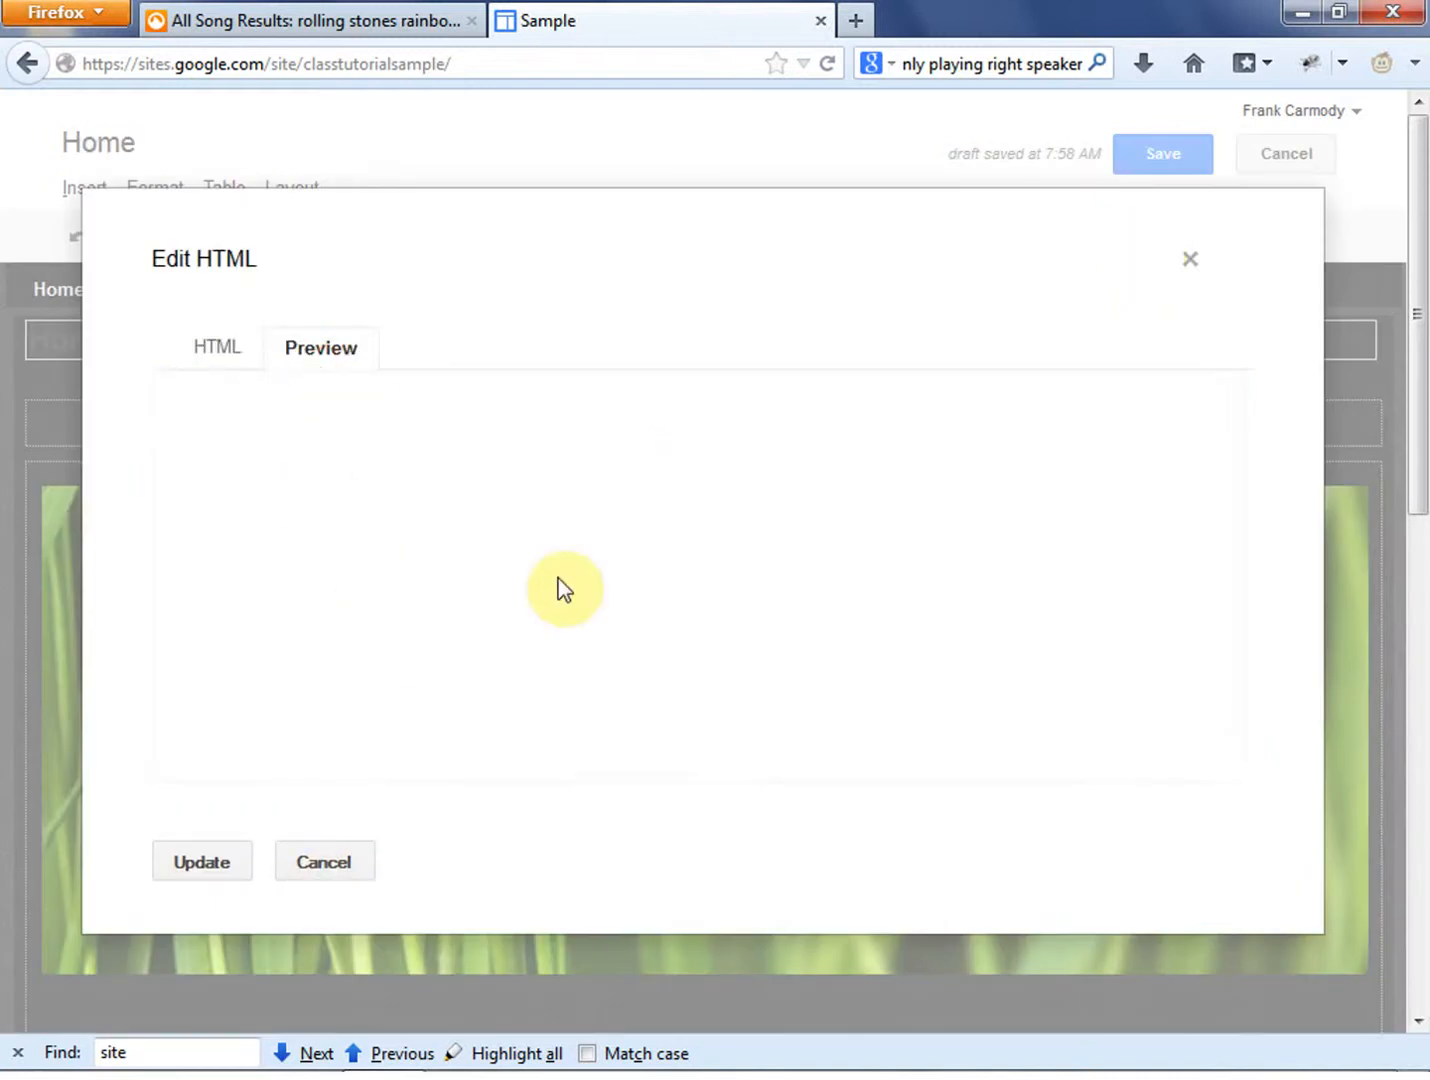
left_click(217, 352)
left_click(322, 863)
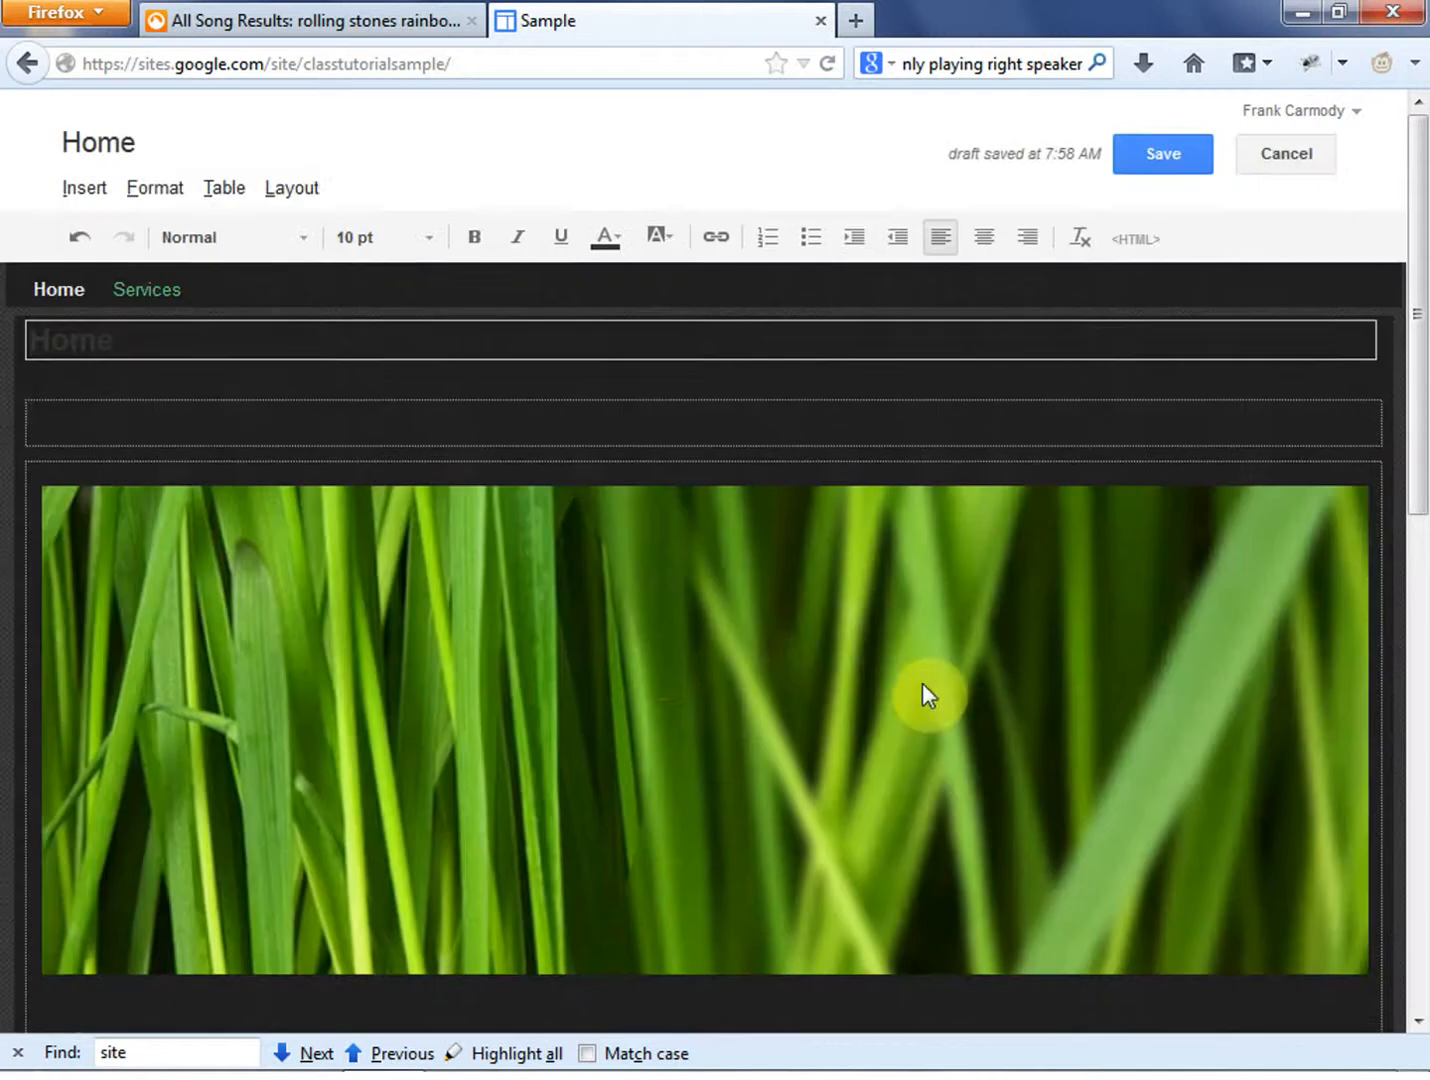
- Examine the HTML behind the Welcome section, including the first Lorem ipsum paragraph and its span styling, and close it without updating
scroll(401, 617, "up", 8)
scroll(401, 631, "up", 1)
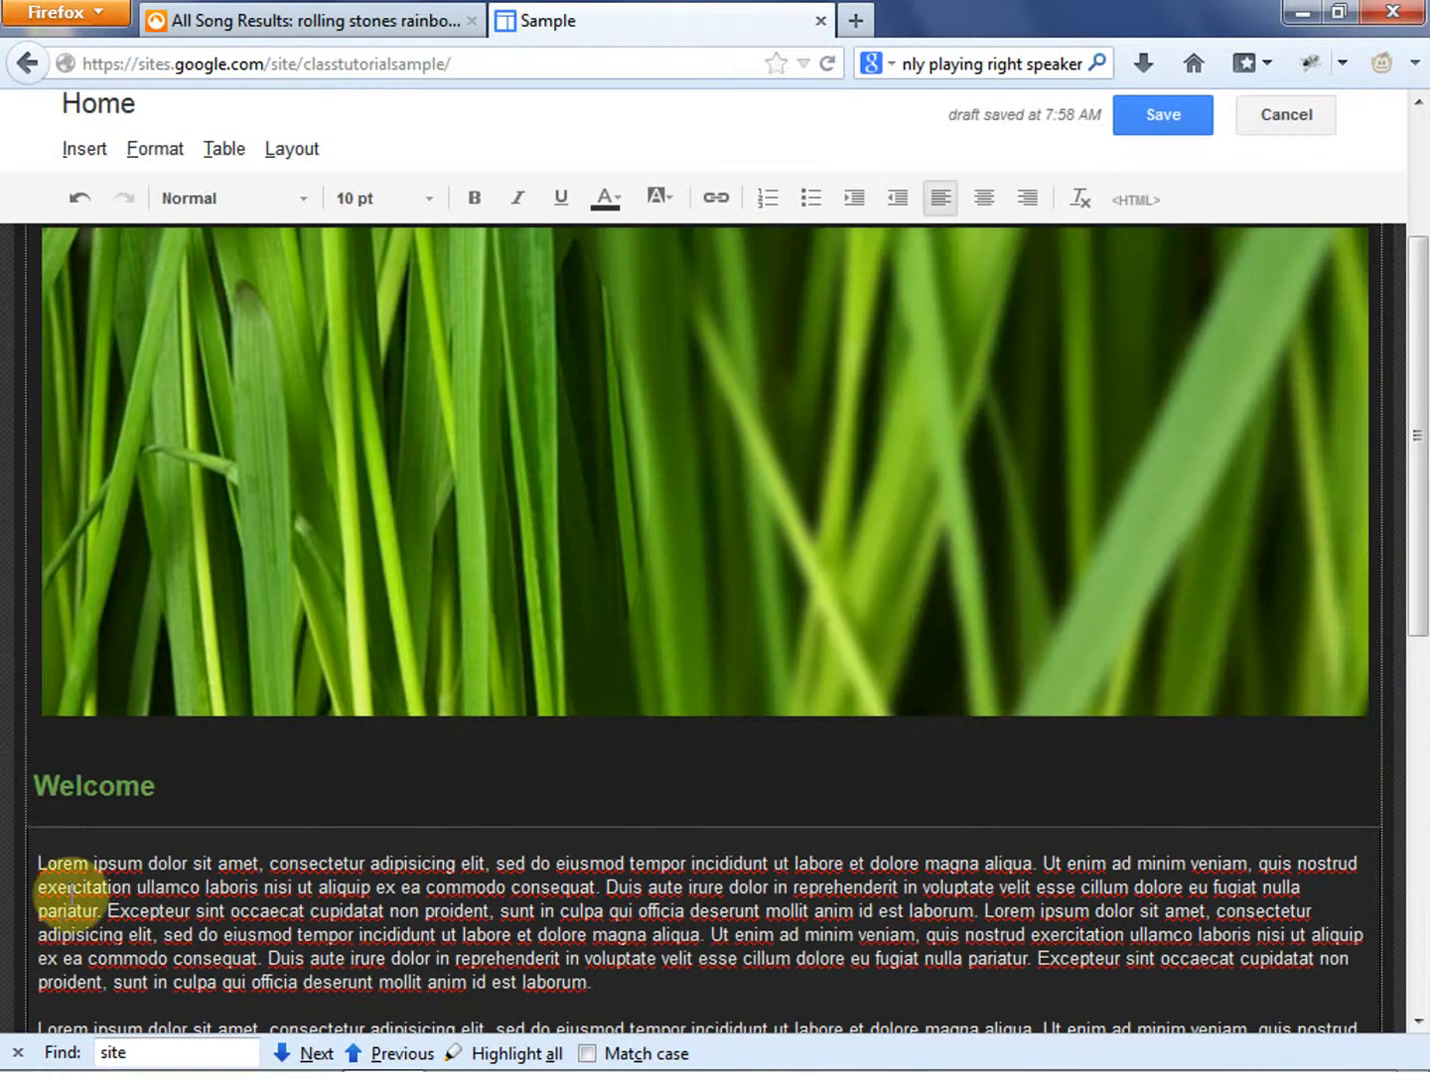
left_click(45, 796)
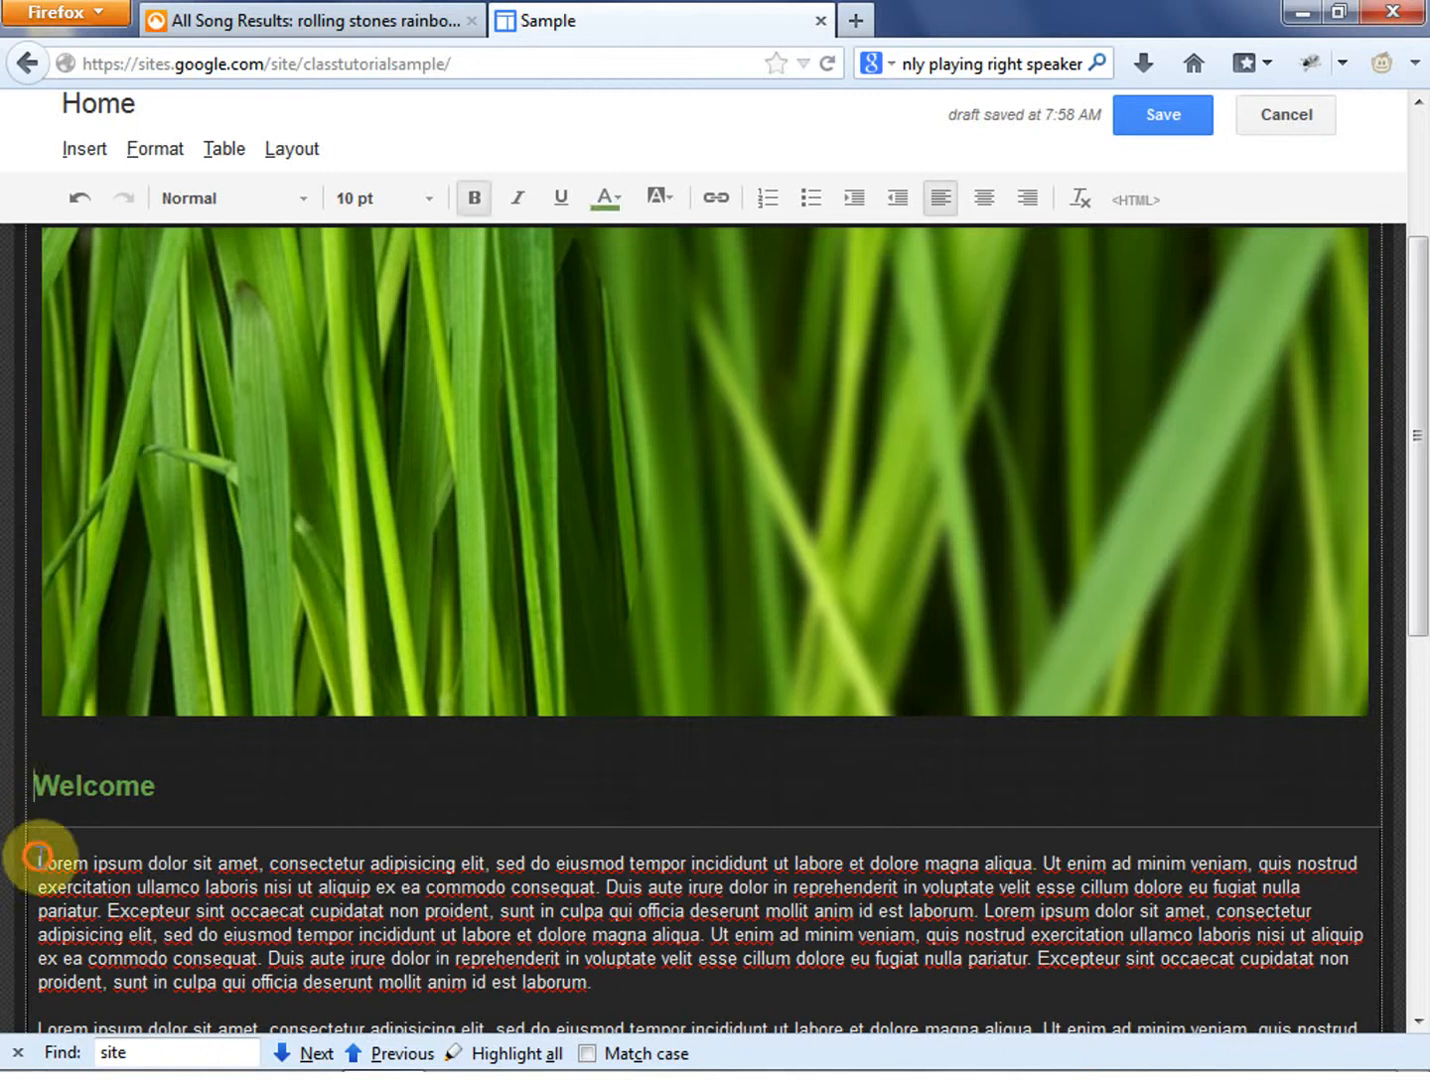
scroll(876, 593, "down", 1)
scroll(876, 582, "down", 8)
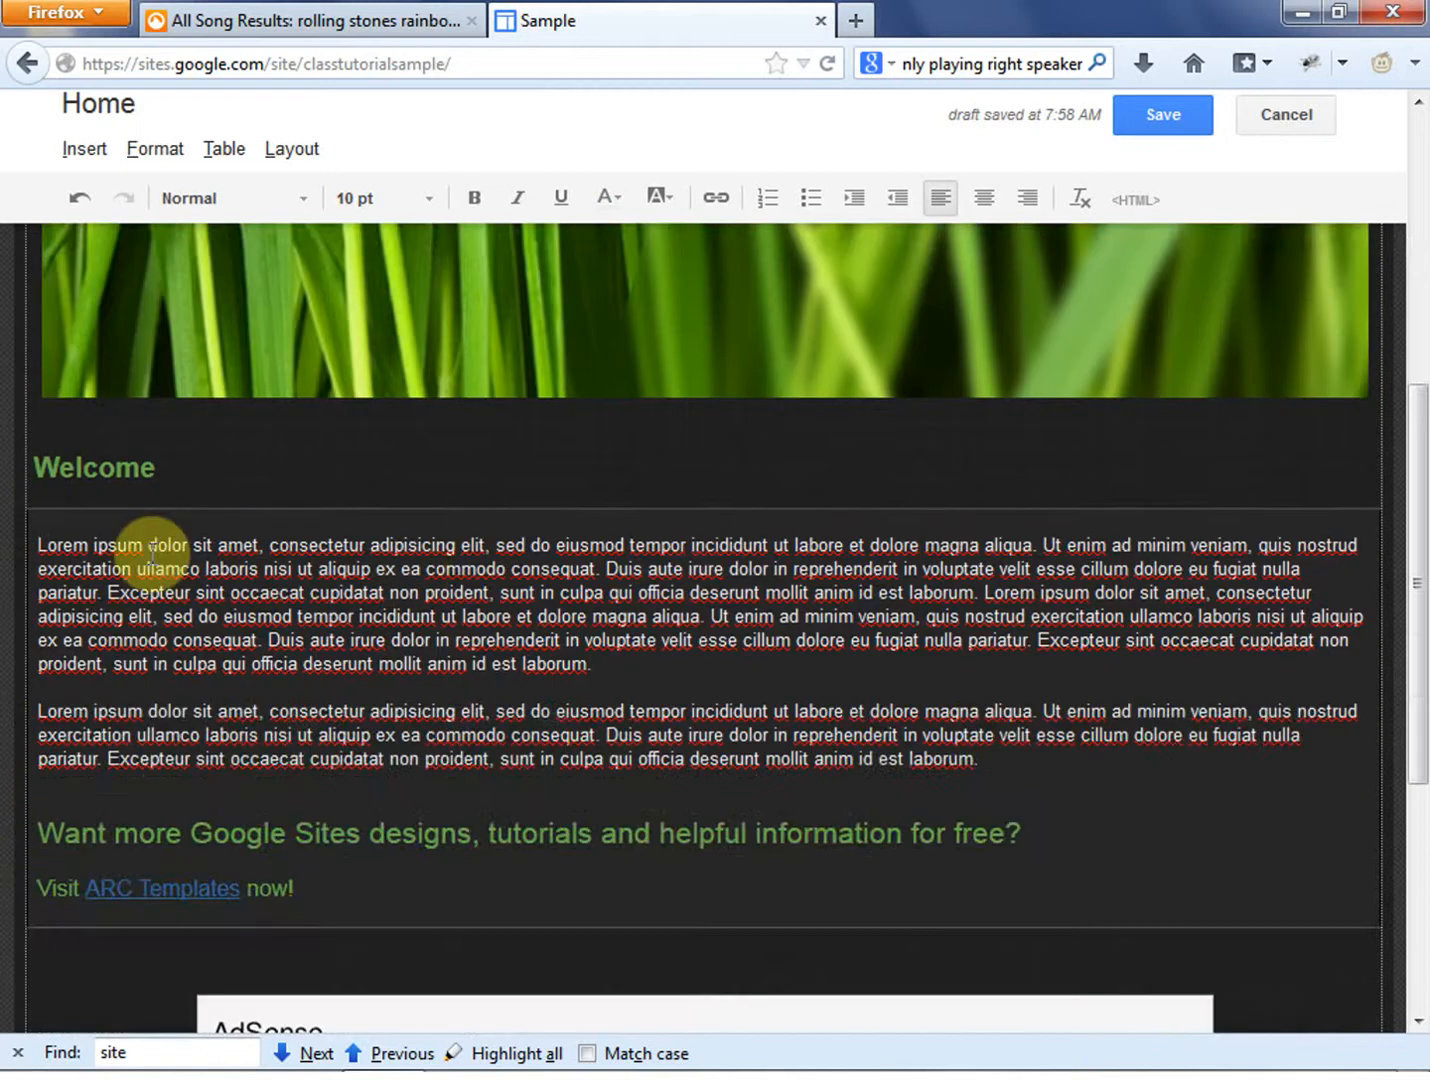
left_click(1150, 206)
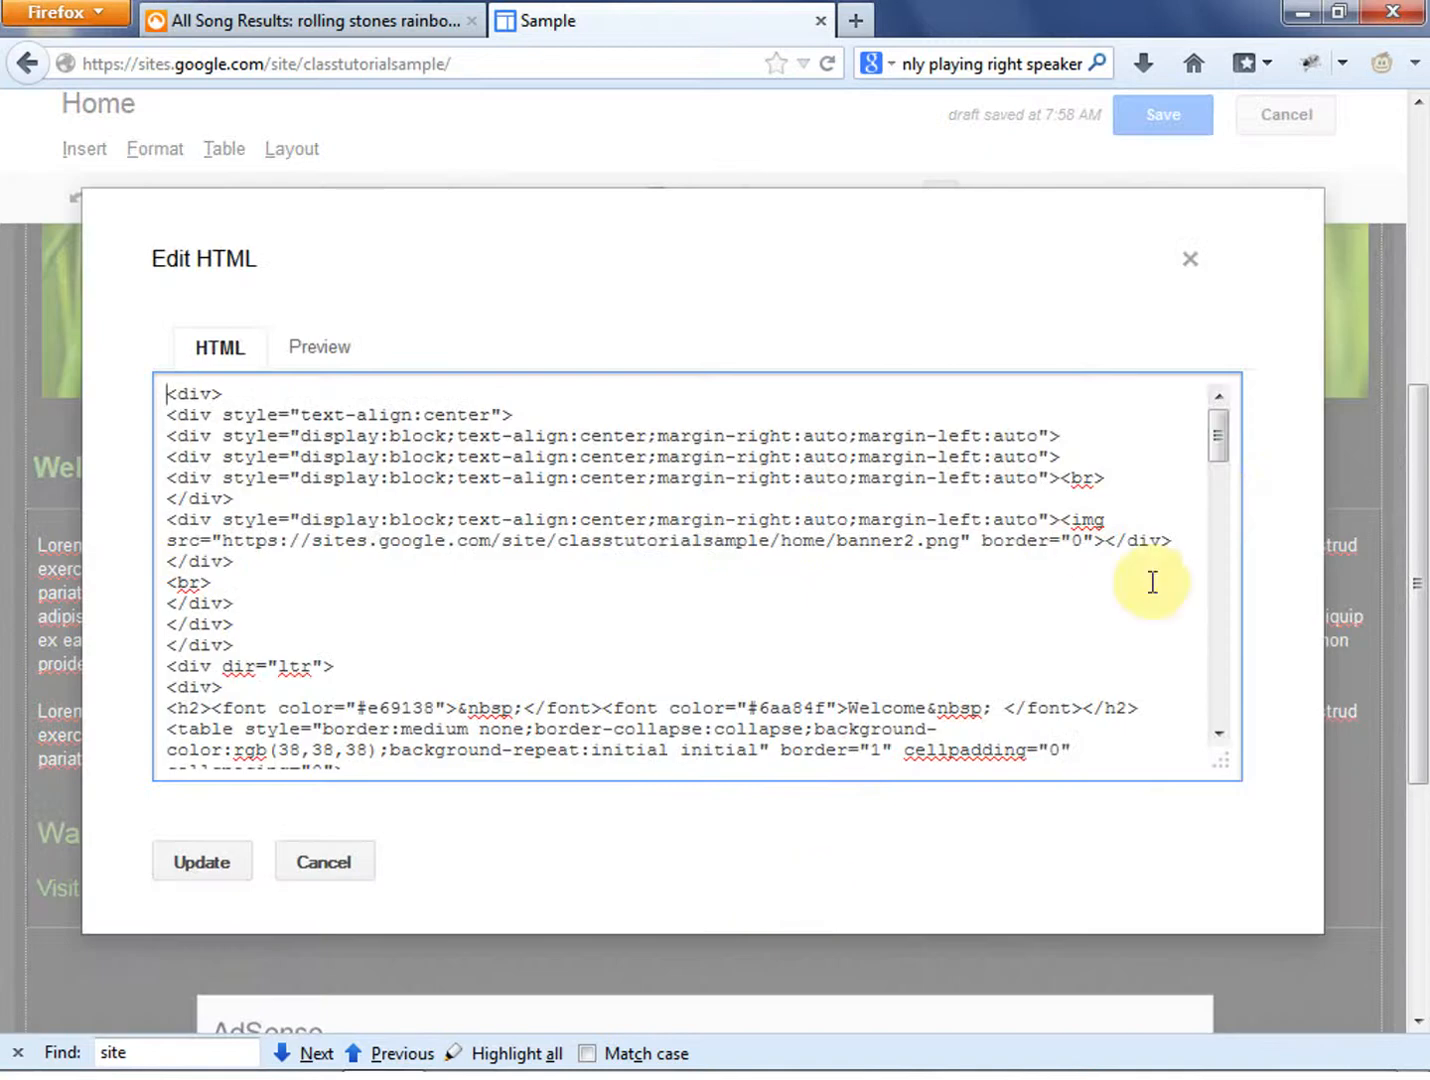
left_click_drag(1213, 455, 1226, 520)
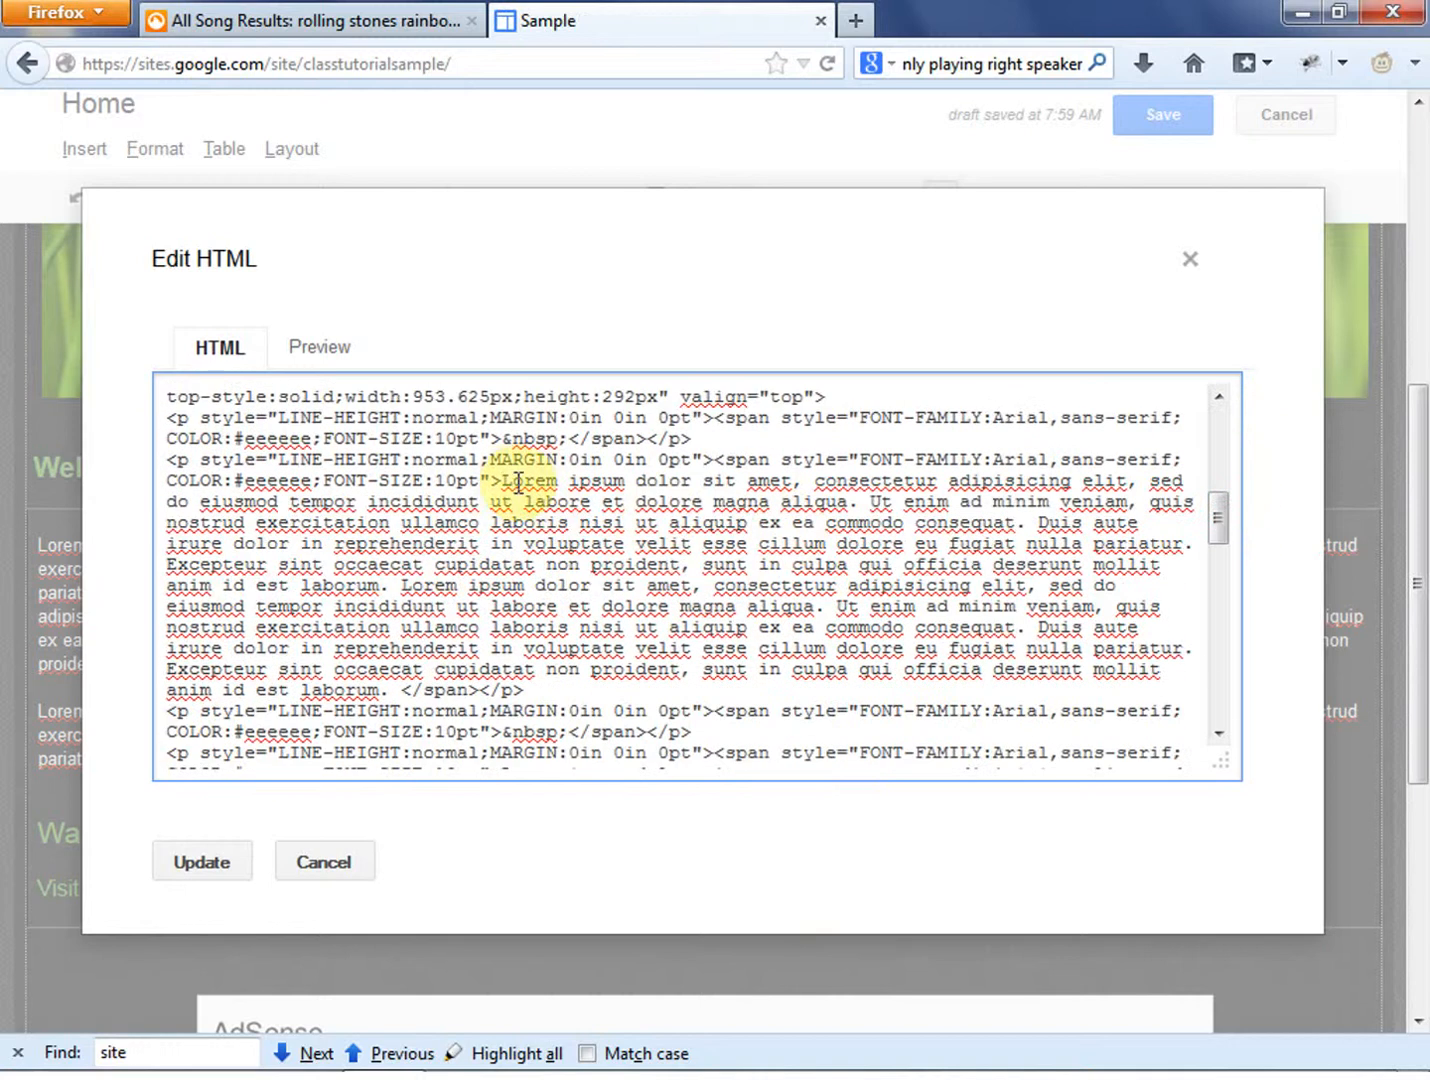
left_click_drag(501, 482, 390, 691)
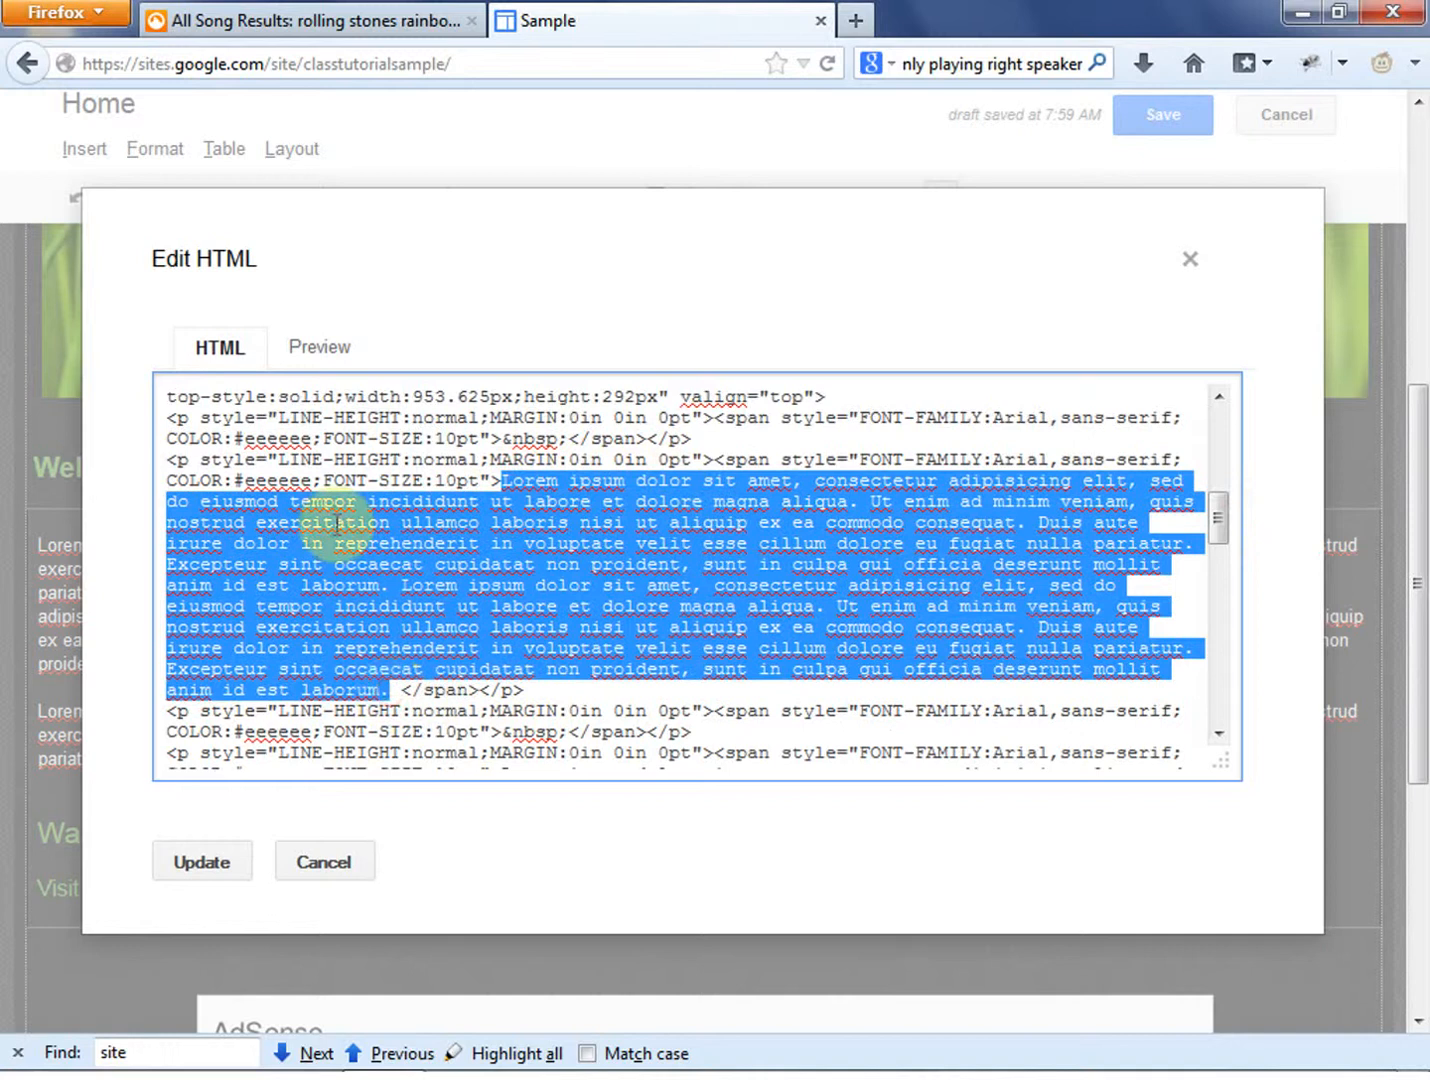
left_click_drag(713, 459, 501, 481)
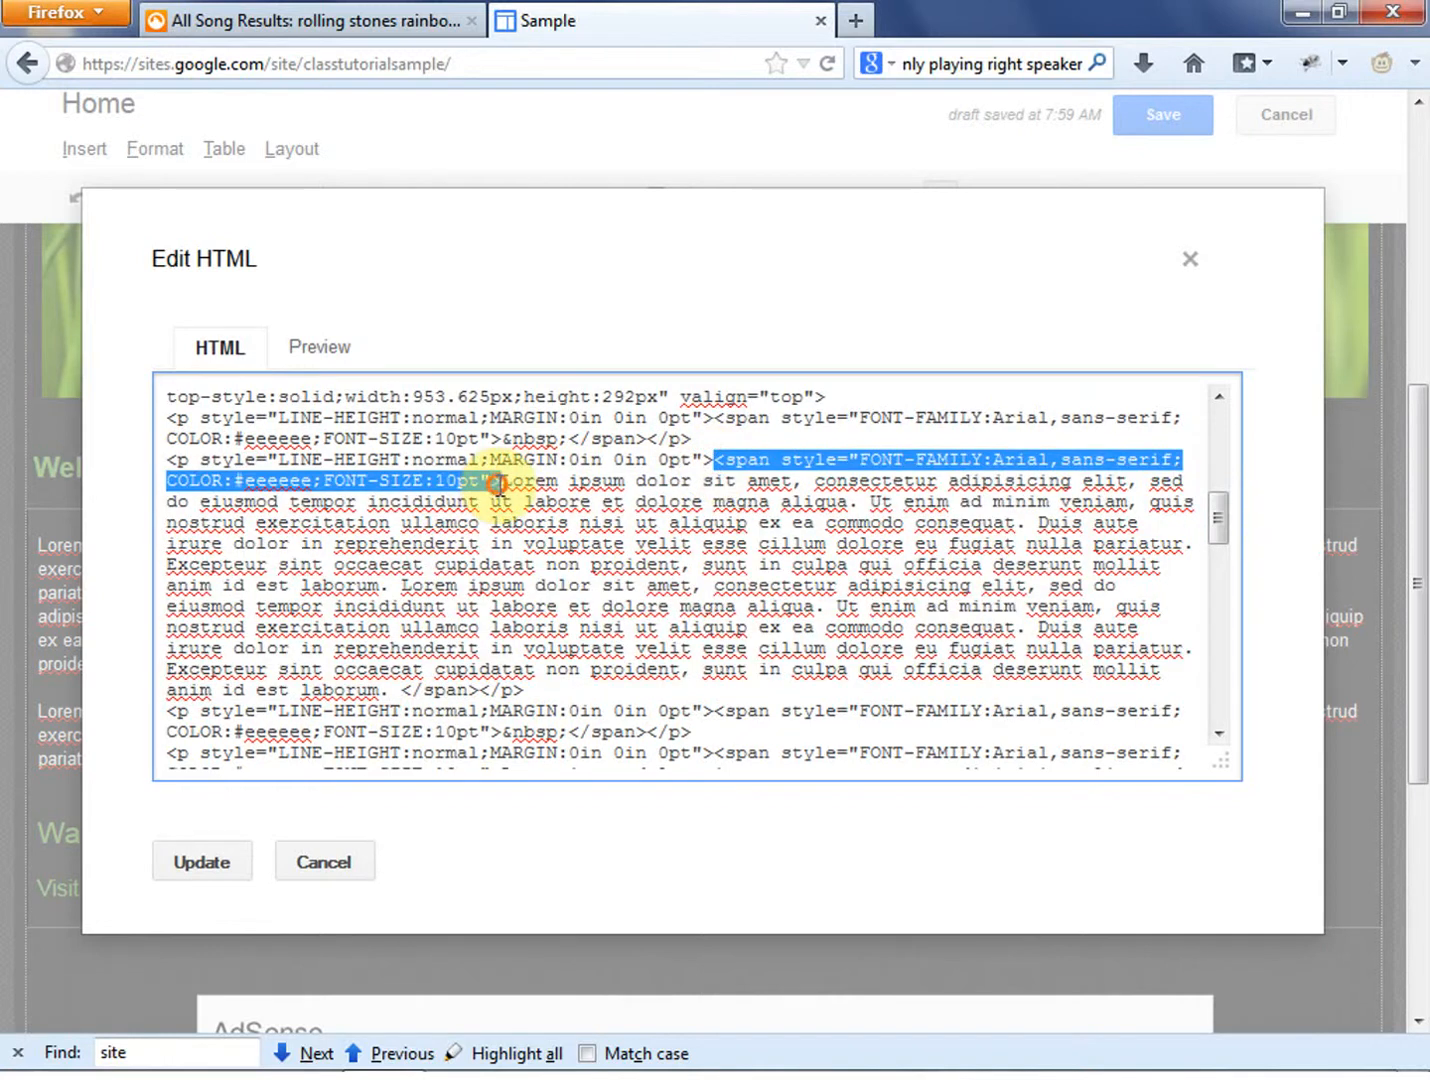
left_click(318, 865)
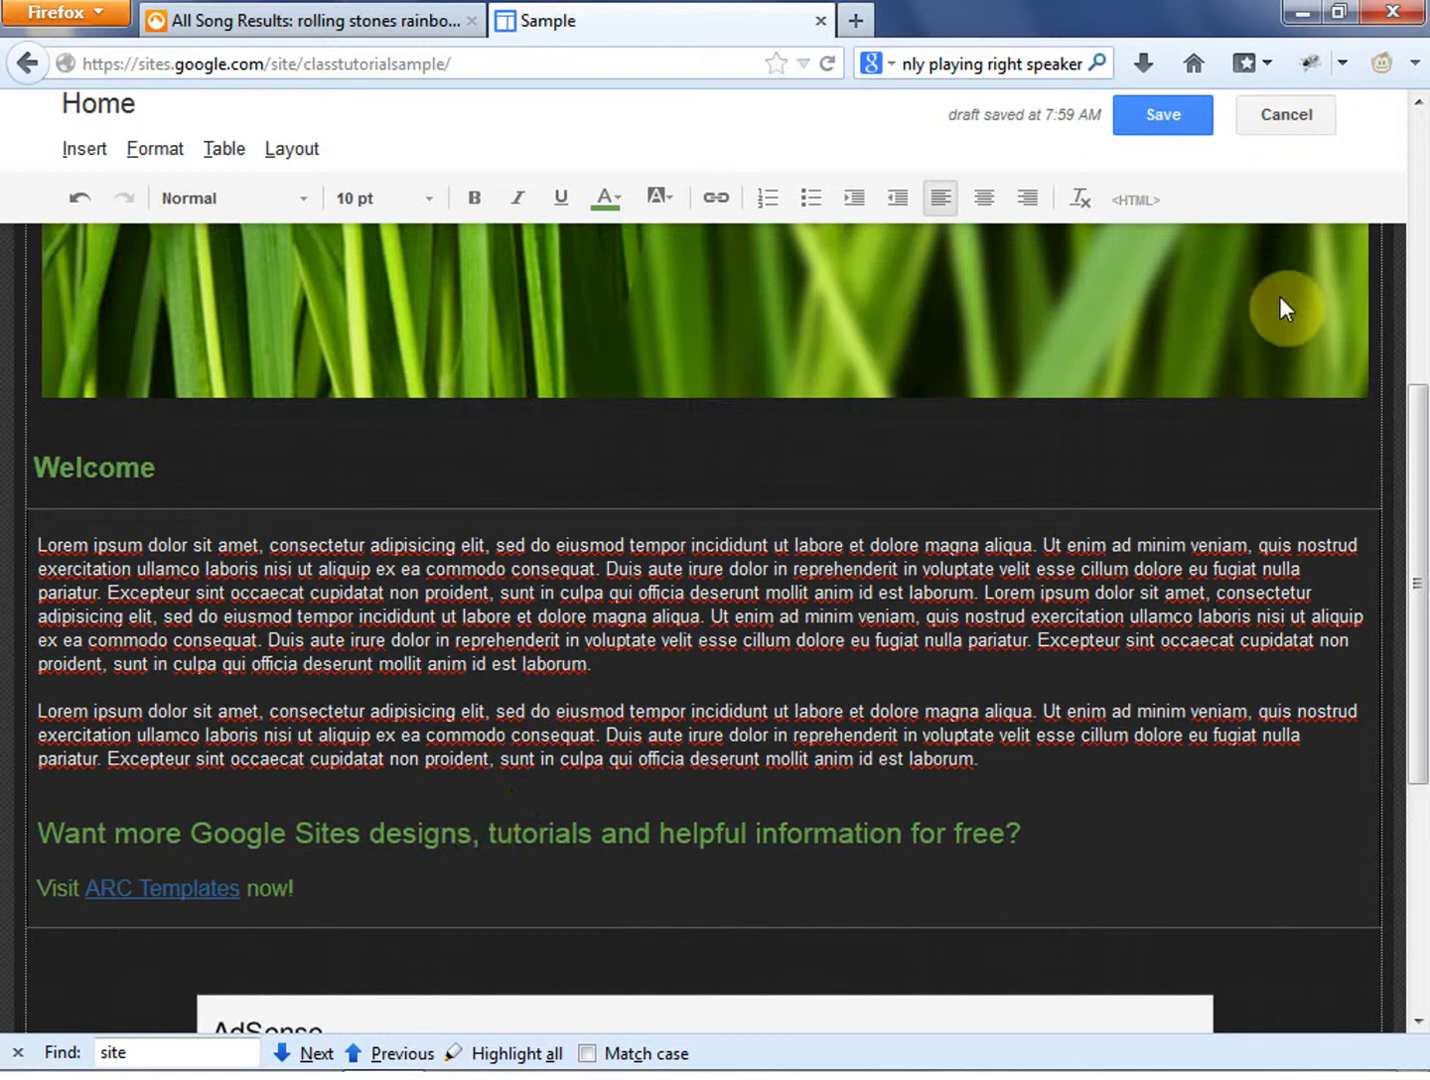
- Exit editing of the Home page and discard the unsaved changes
scroll(830, 580, "up", 5)
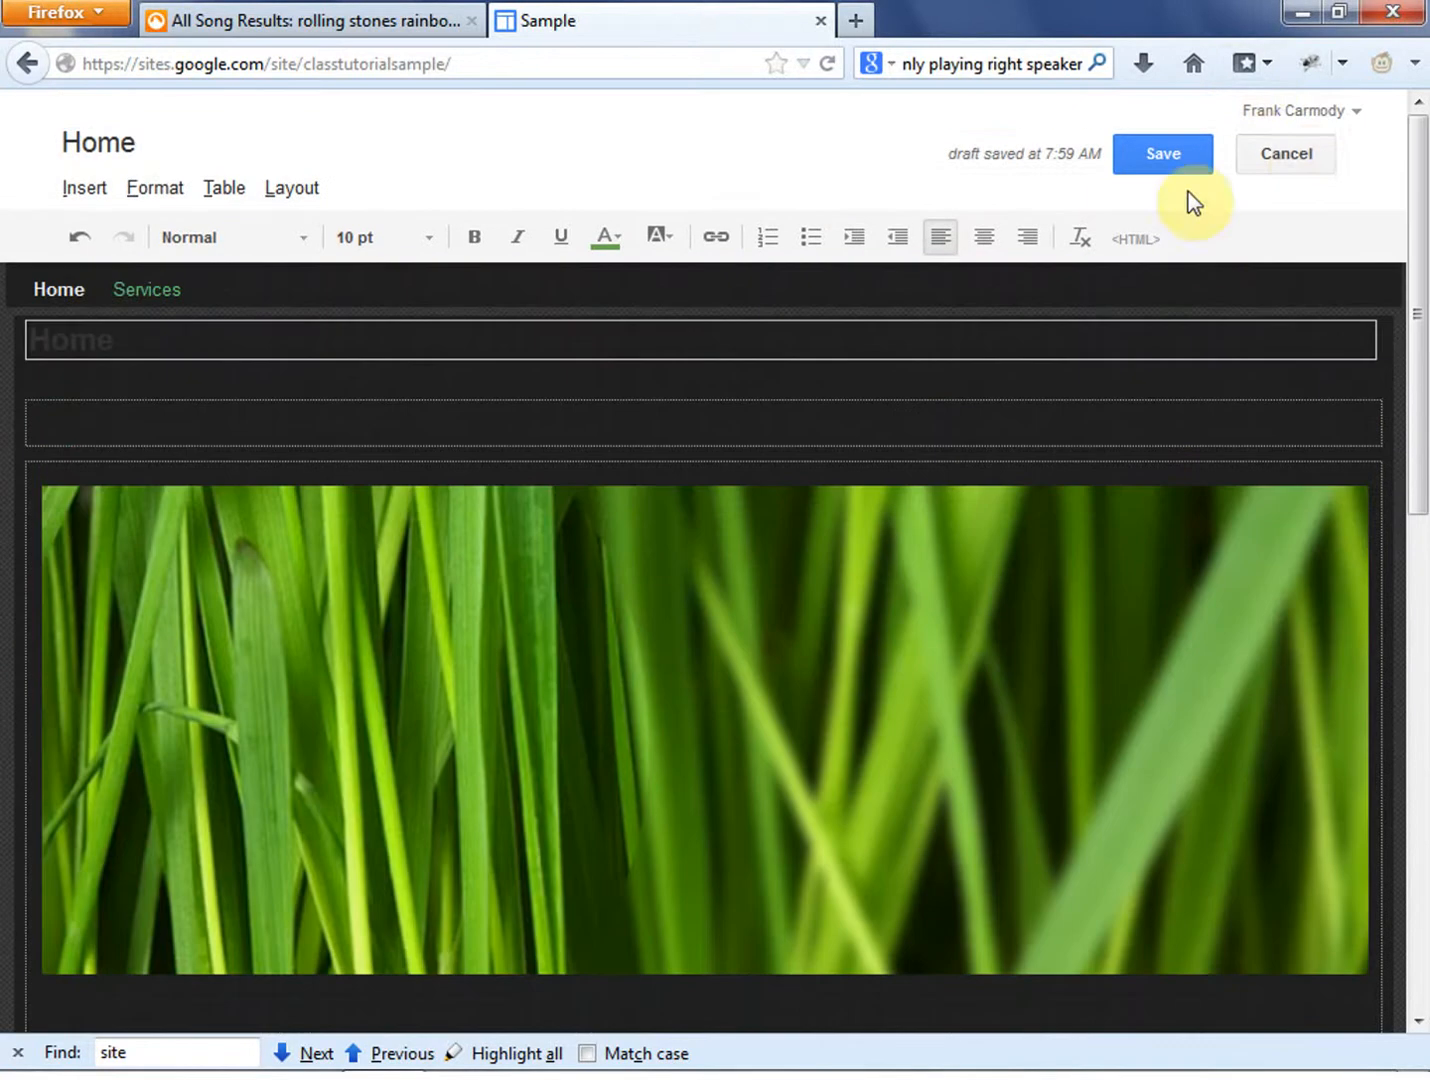
left_click(1301, 160)
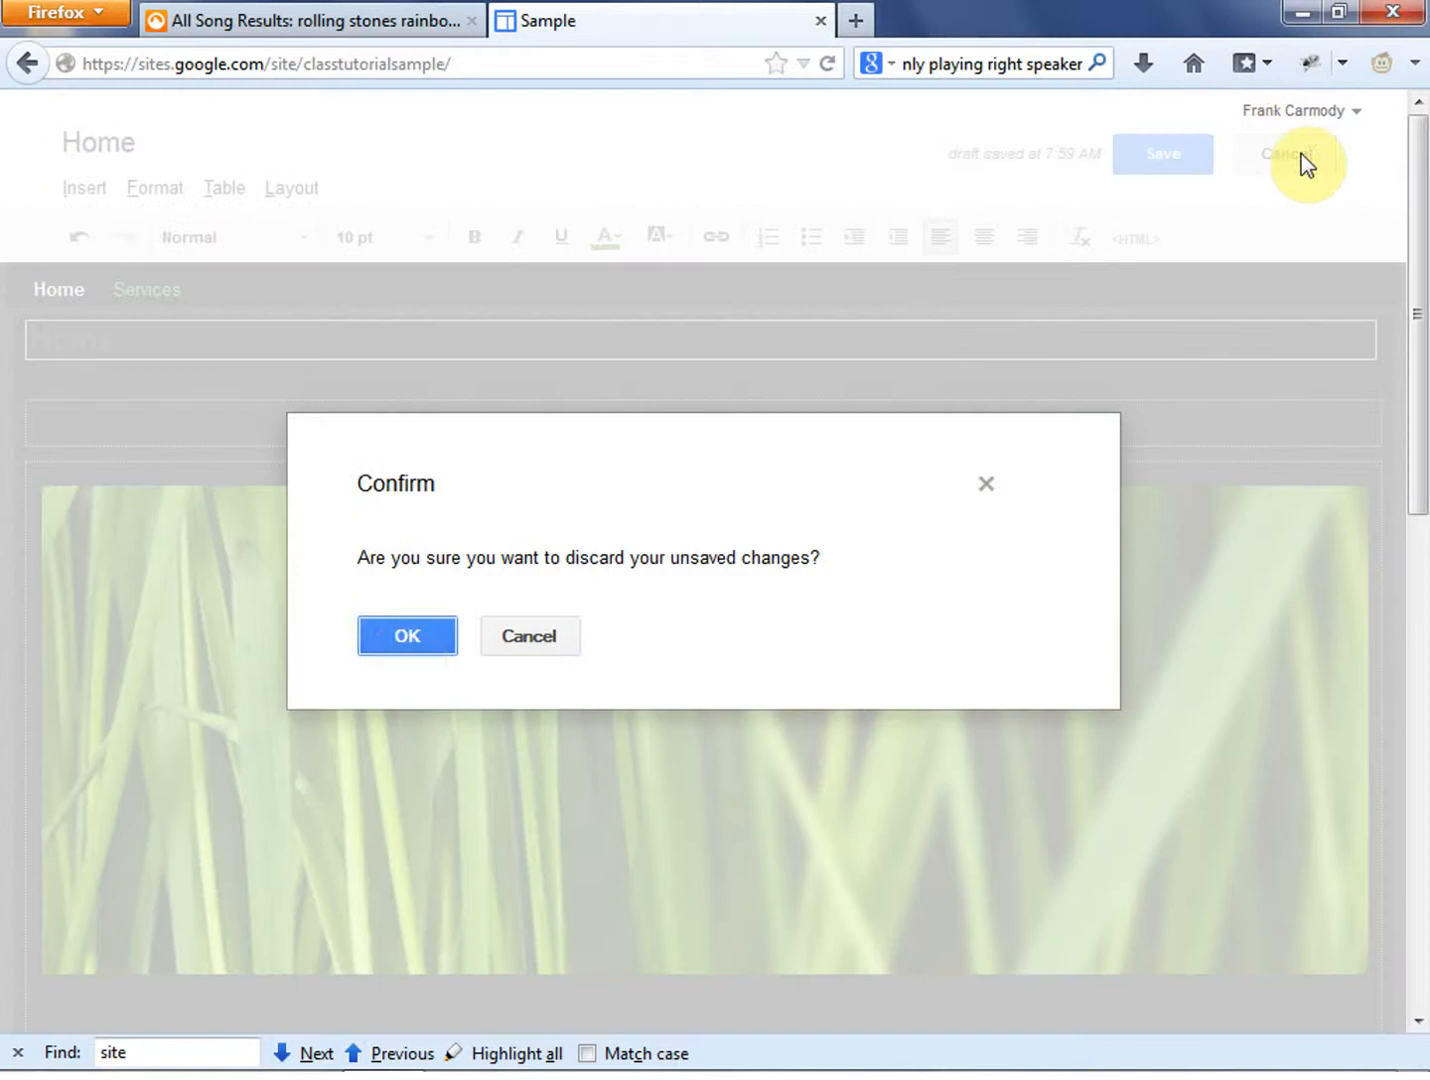
left_click(403, 637)
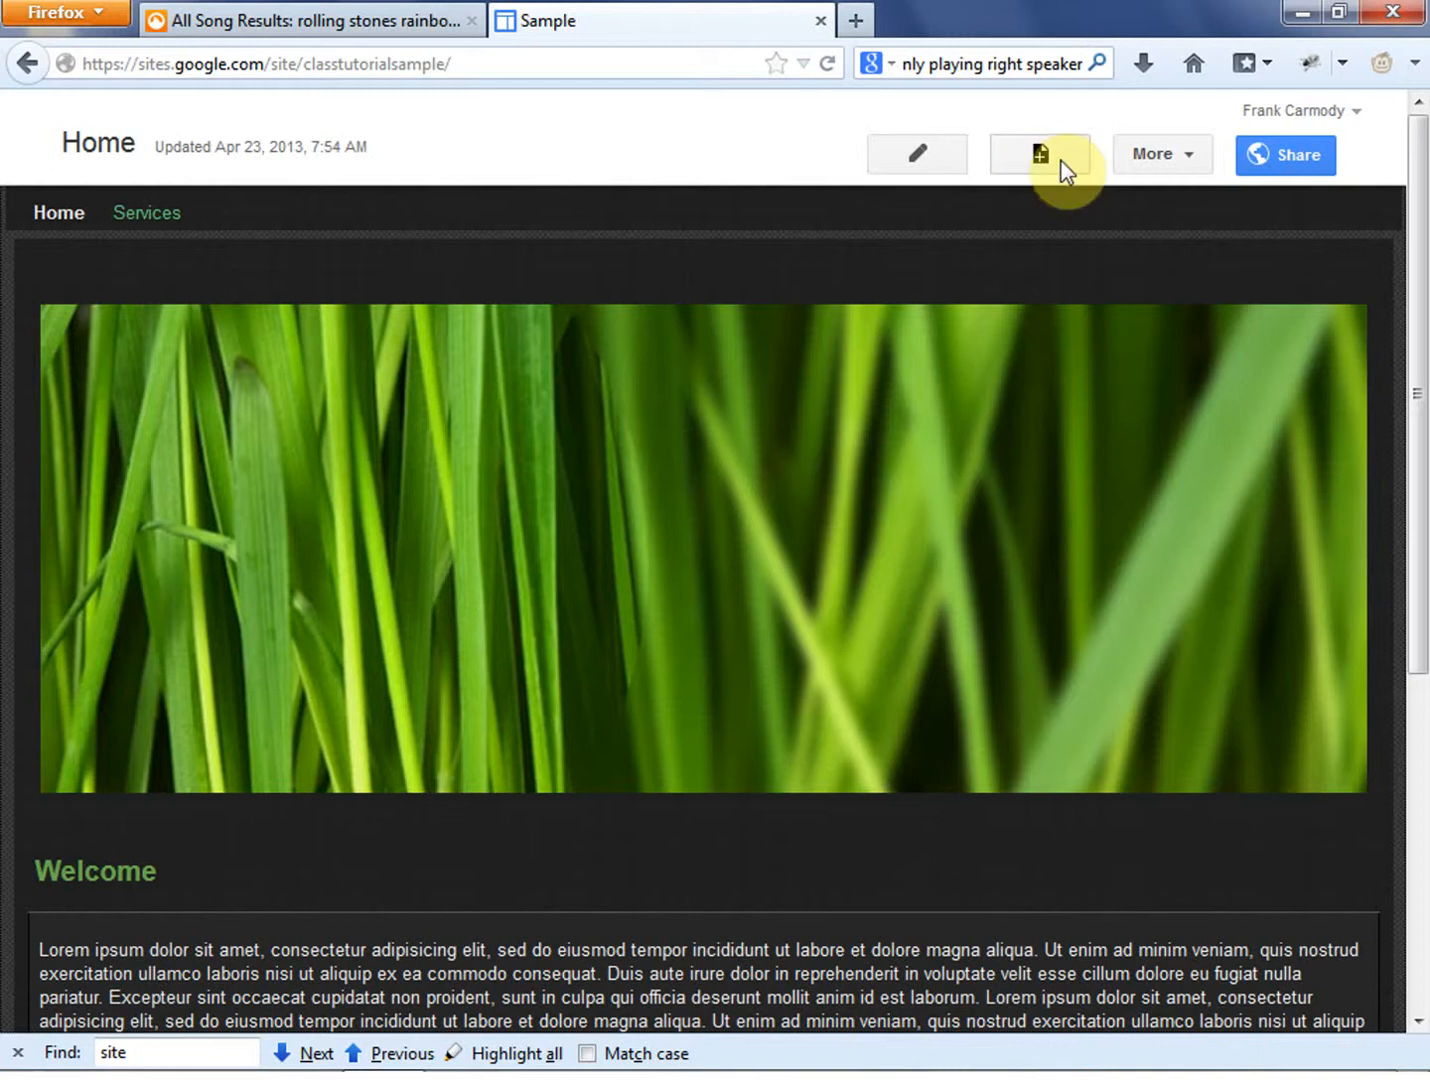
- Start a new page named Contact and keep the Web Page template for it
left_click(1060, 159)
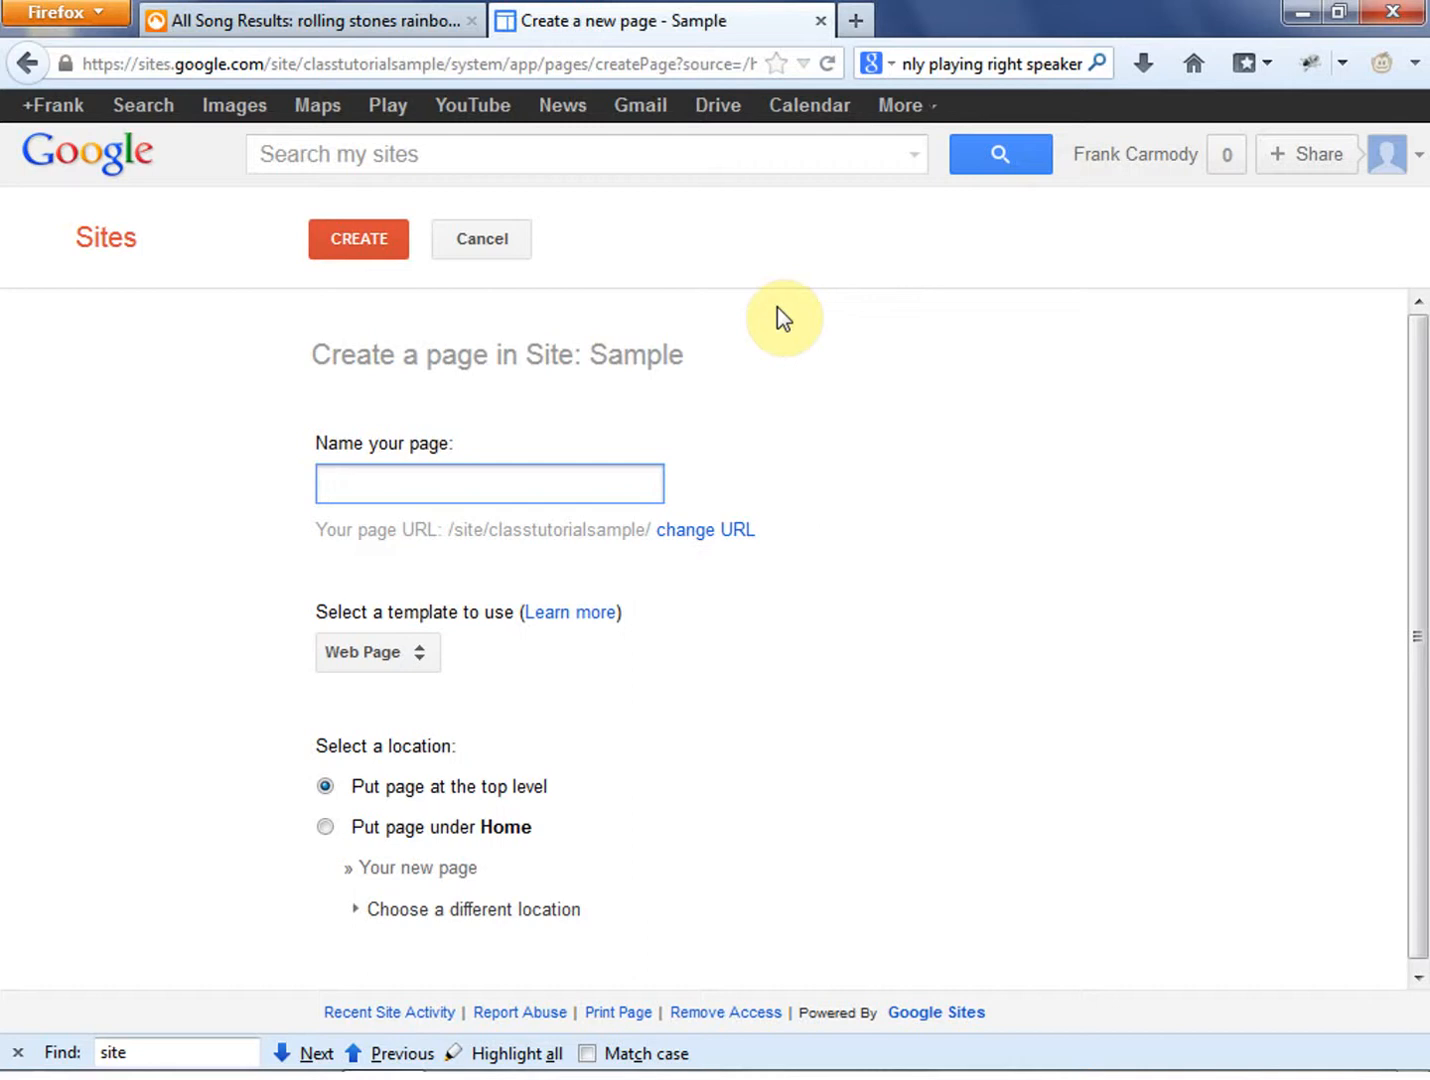
type("Contact")
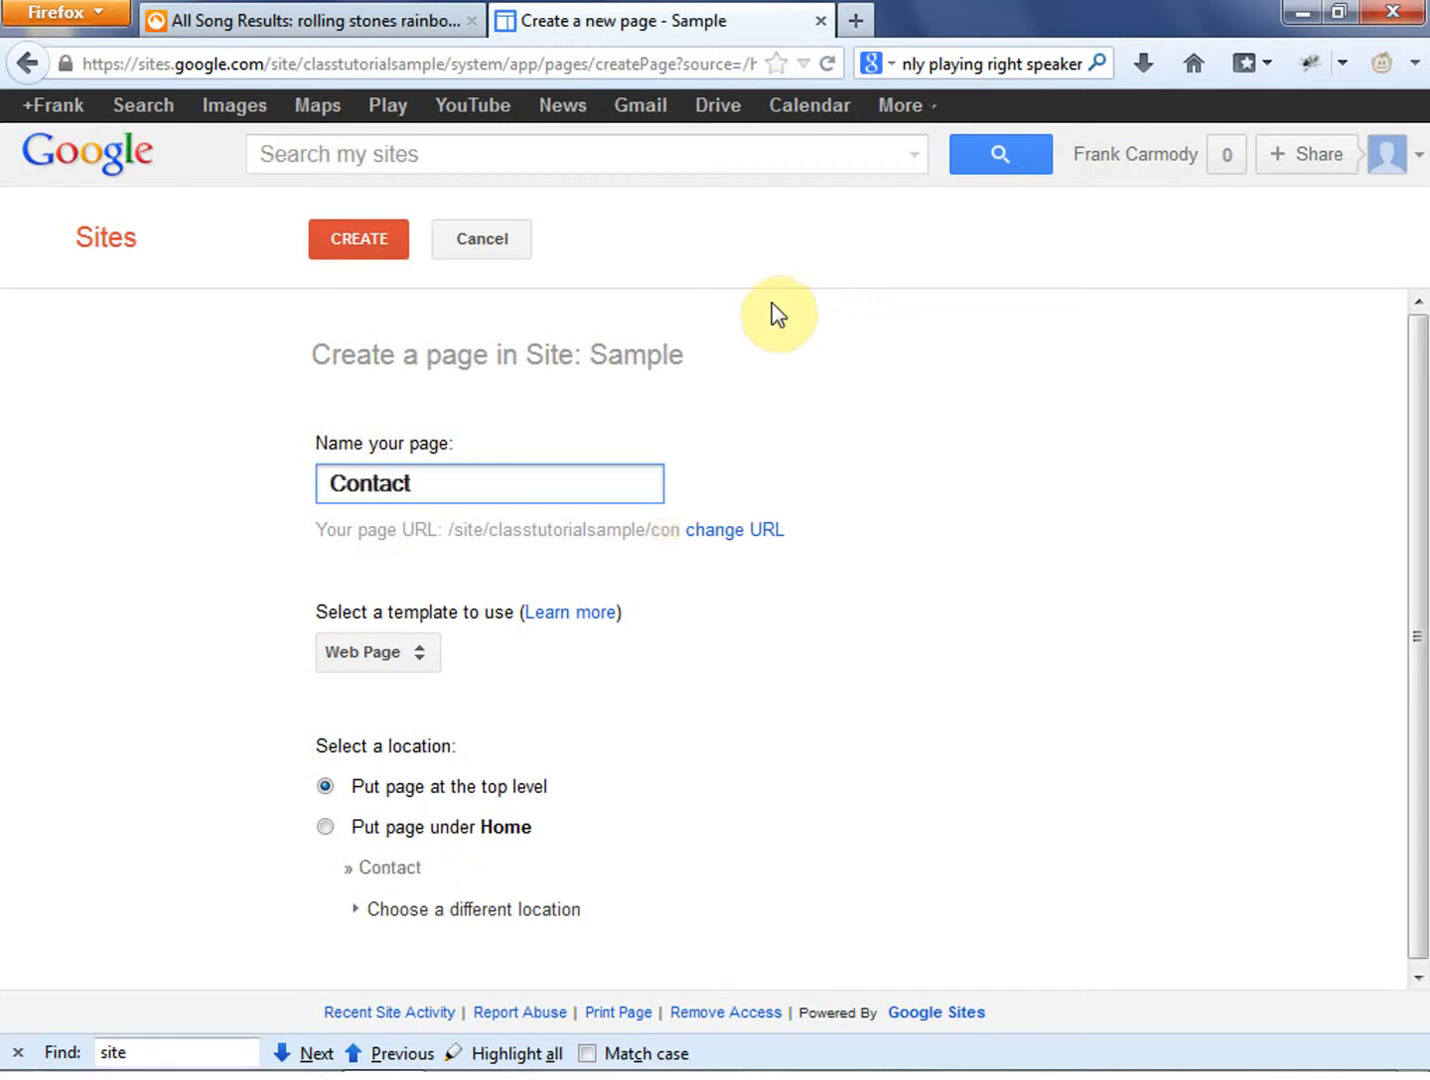
left_click(739, 769)
scroll(633, 650, "down", 1)
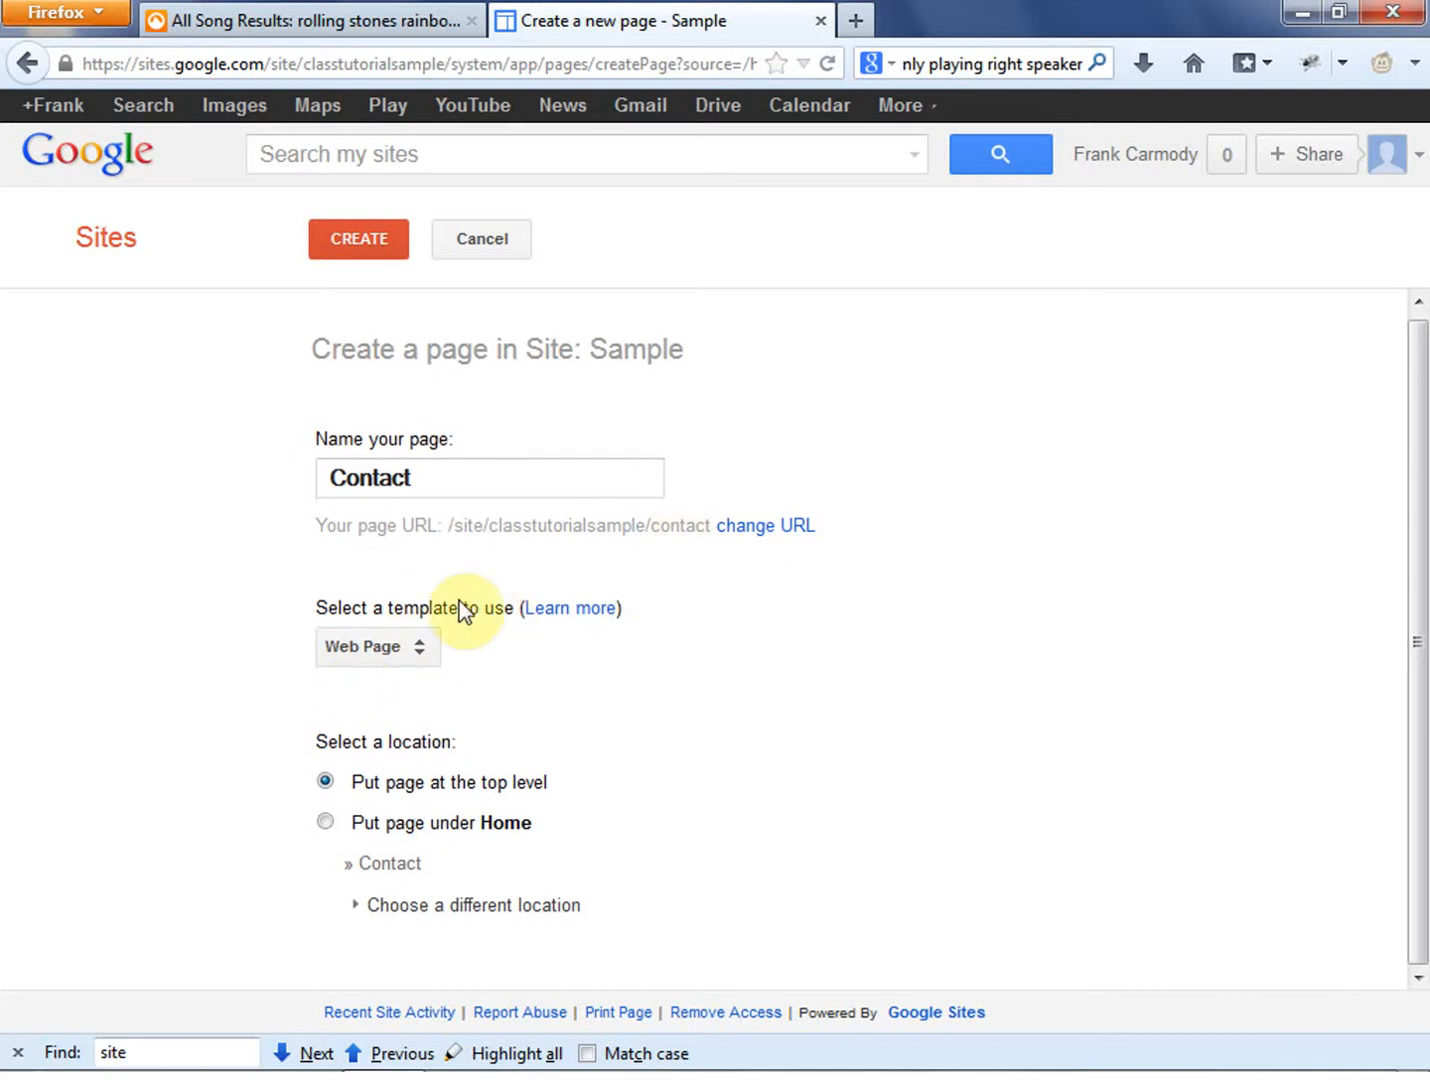
left_click(421, 648)
left_click(675, 712)
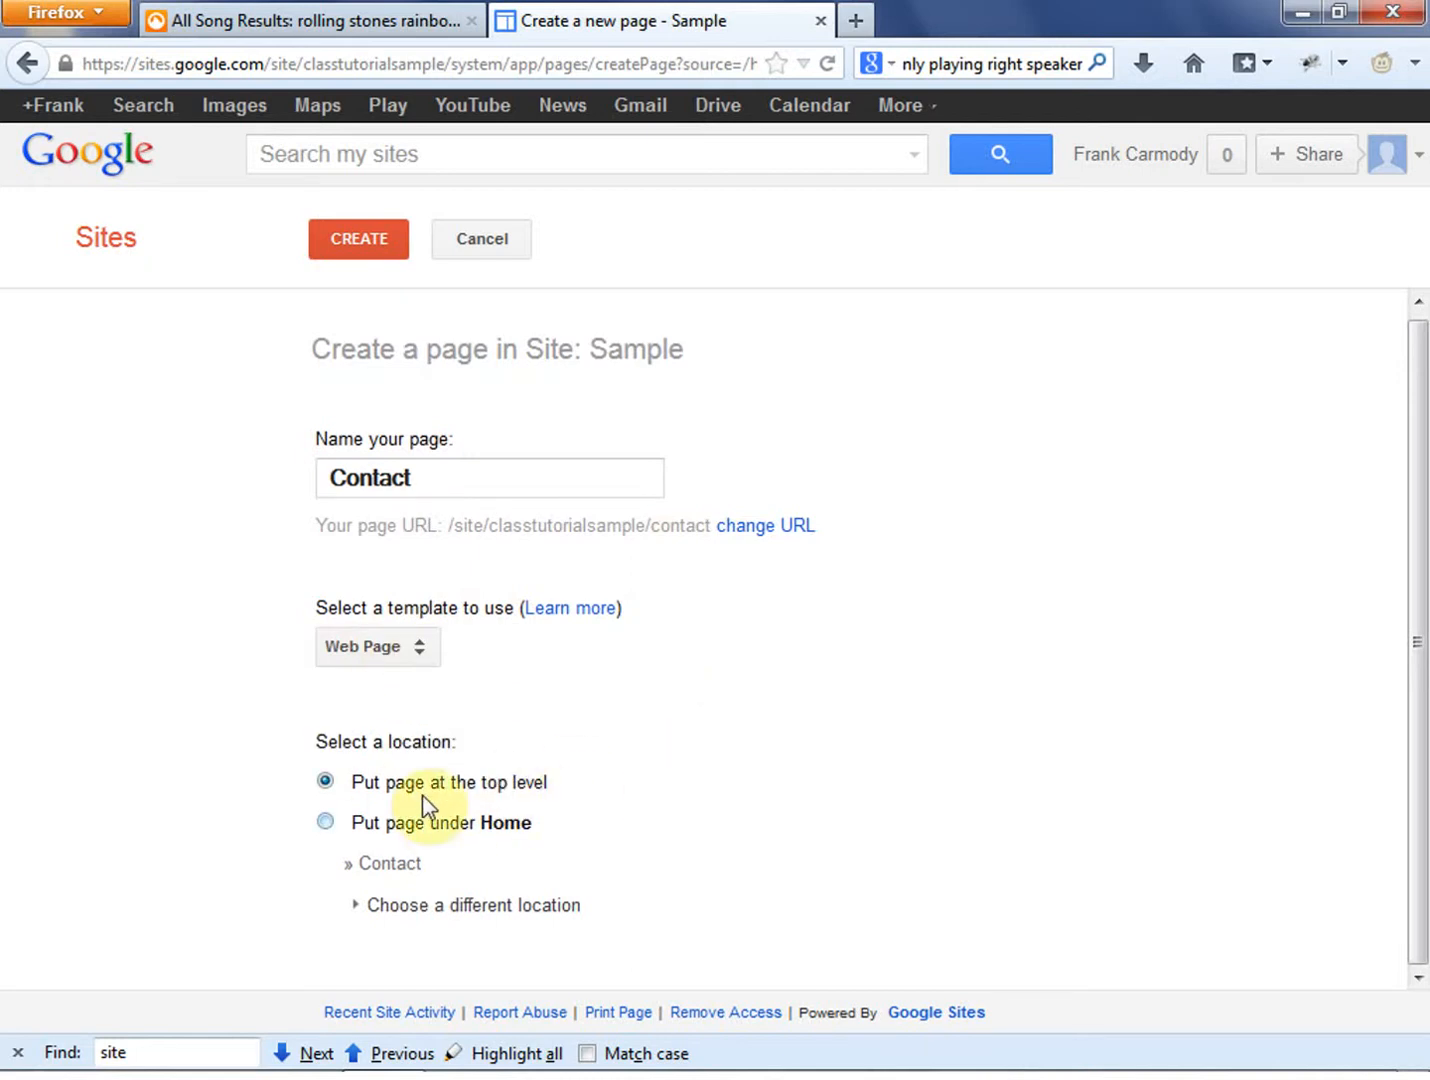
- Try placing the Contact page under Home and compare its page URL with the top-level URL
left_click(704, 784)
left_click(321, 823)
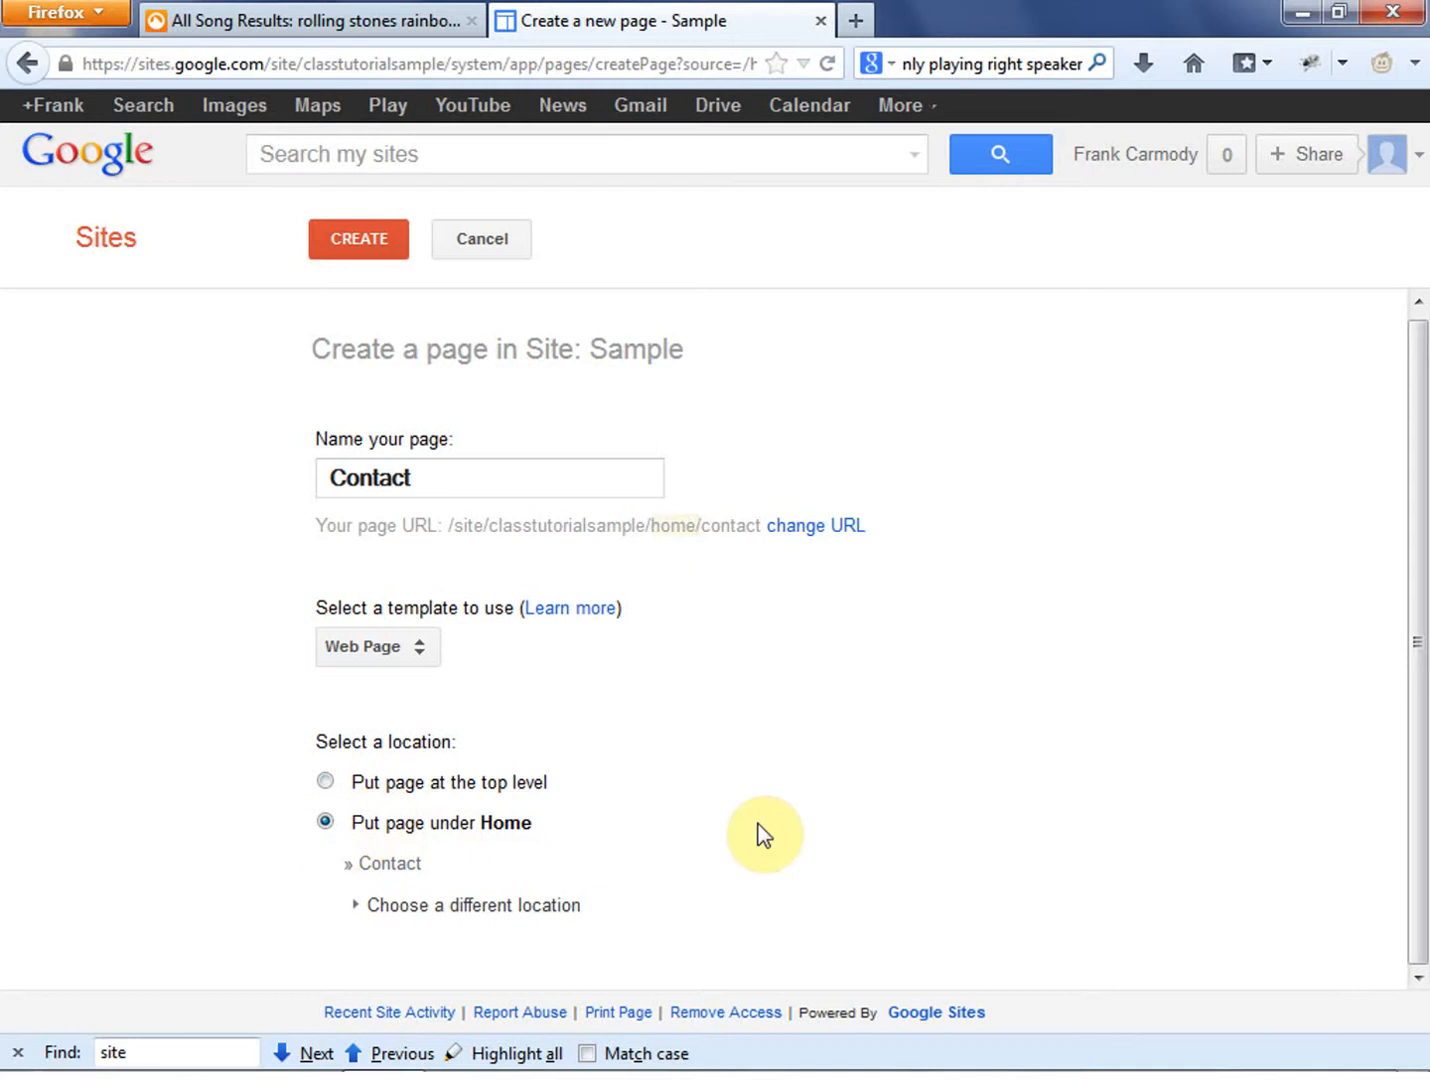
left_click_drag(697, 524, 758, 519)
left_click(663, 527)
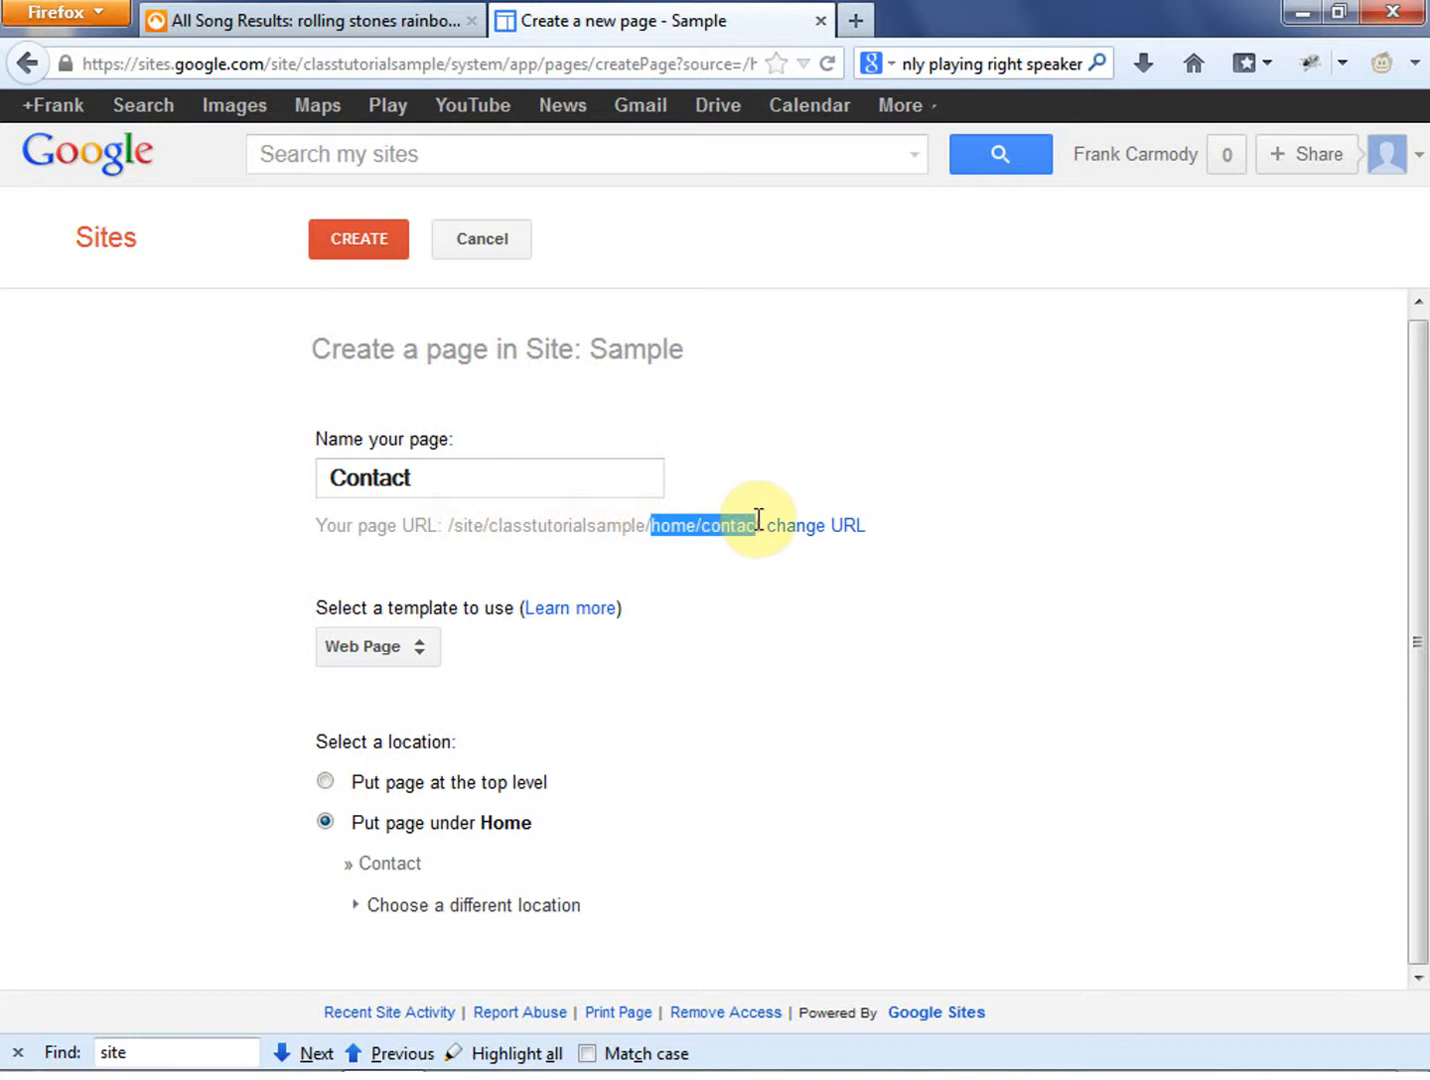
left_click(328, 782)
left_click_drag(653, 526, 488, 537)
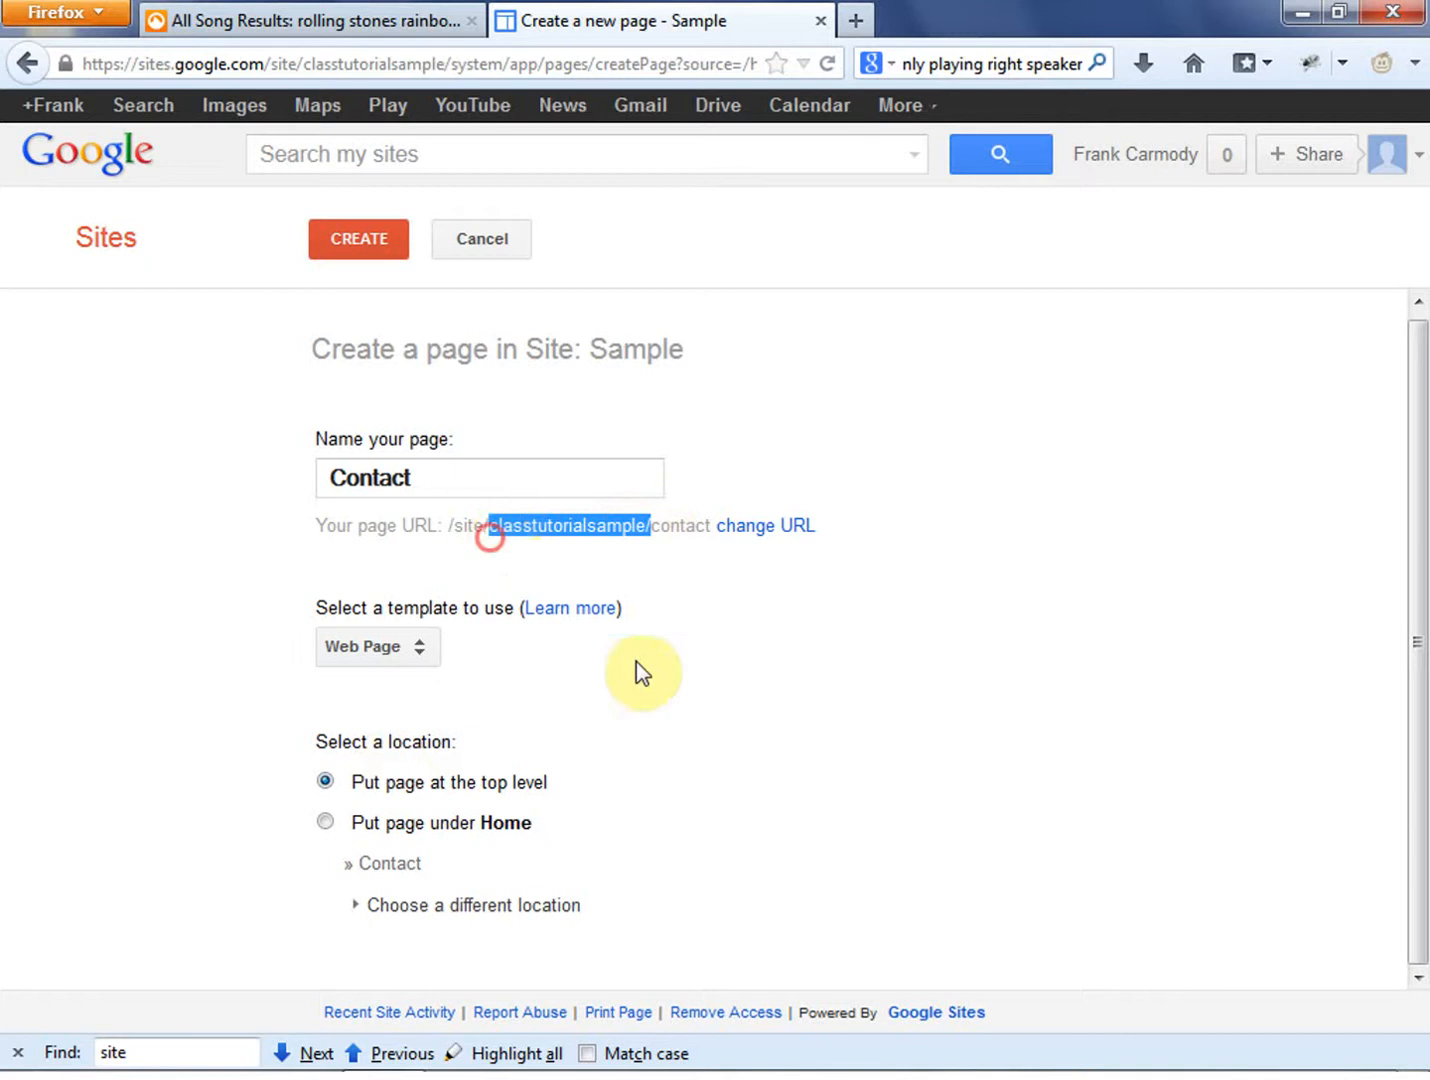
left_click(651, 525)
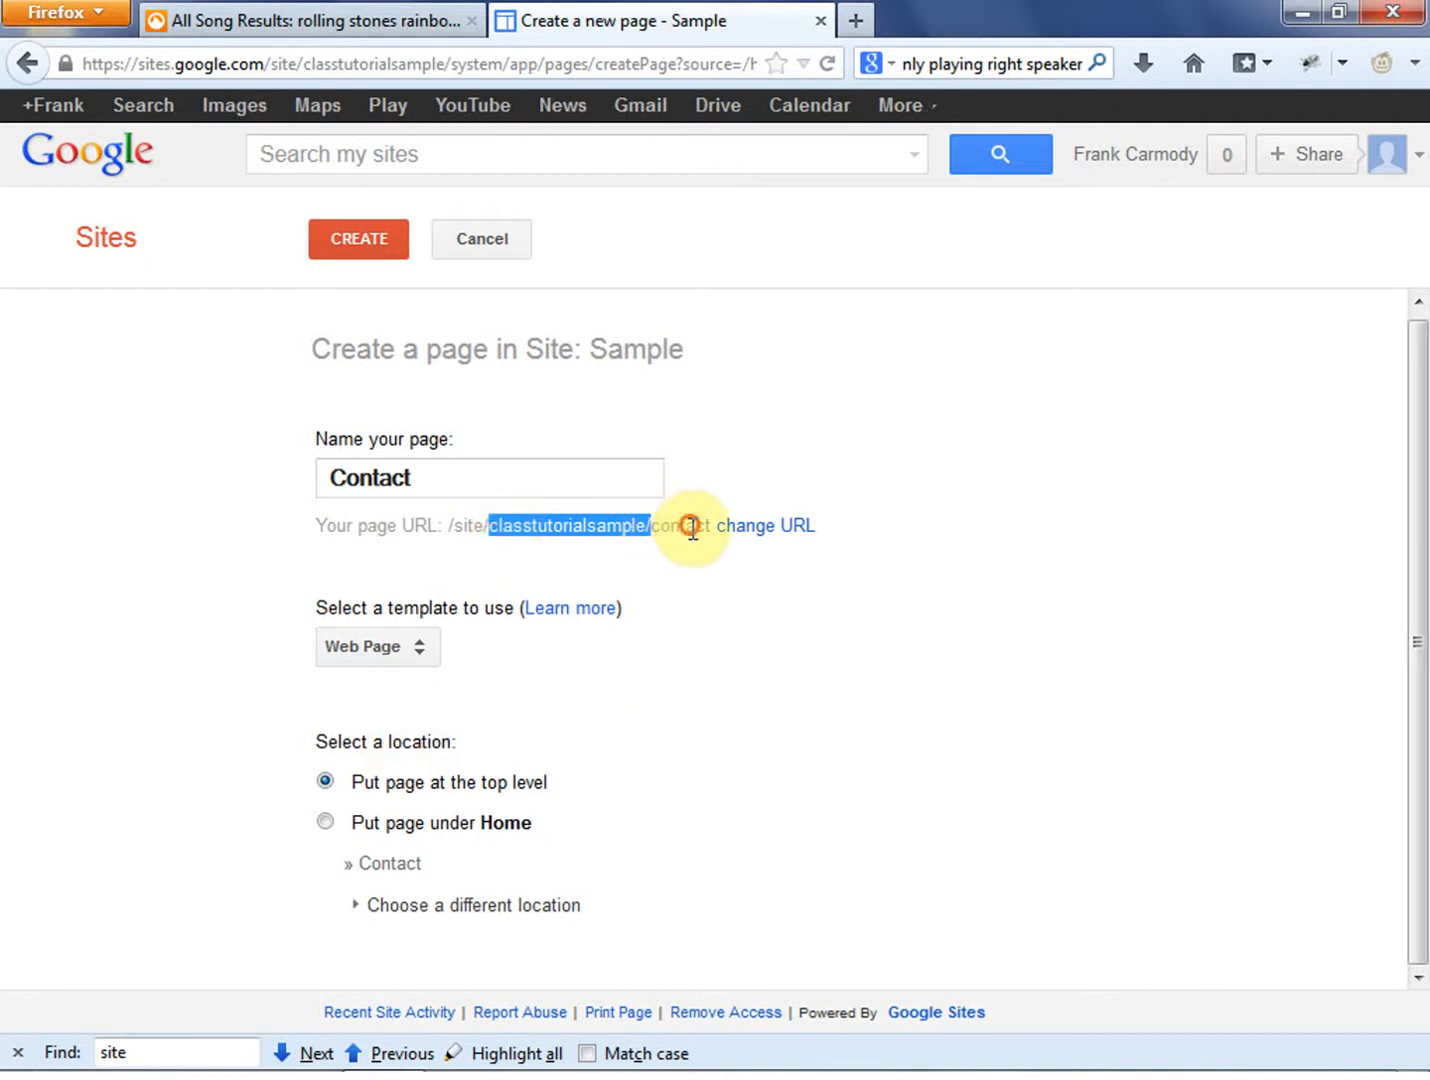
left_click(326, 823)
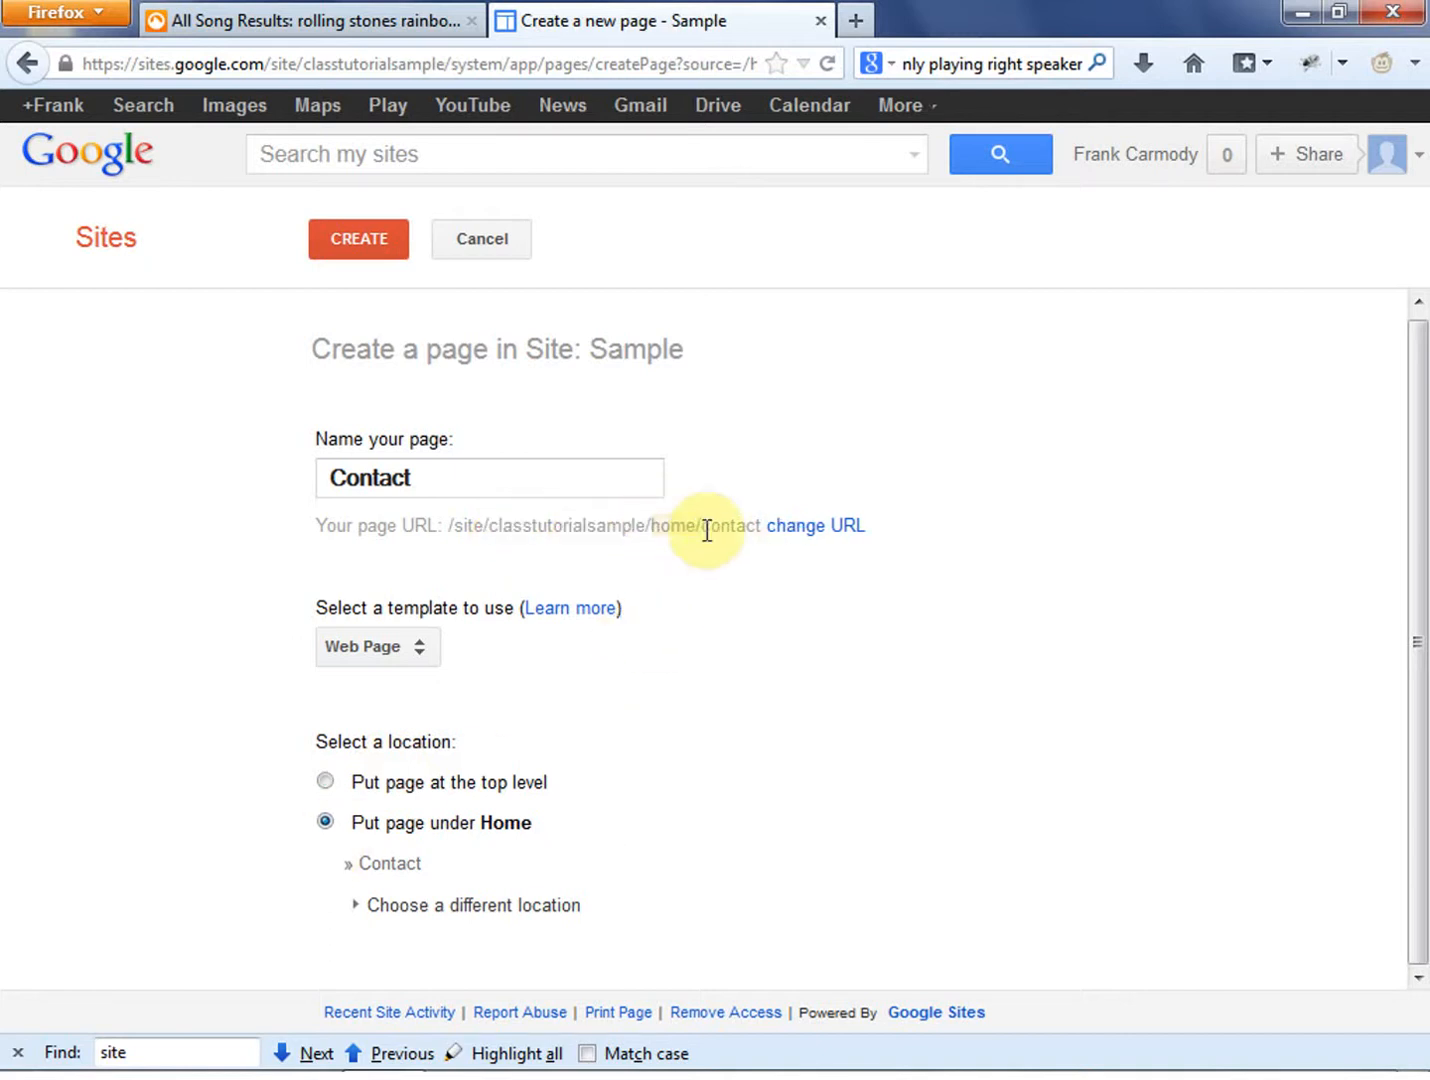
left_click_drag(705, 529, 657, 536)
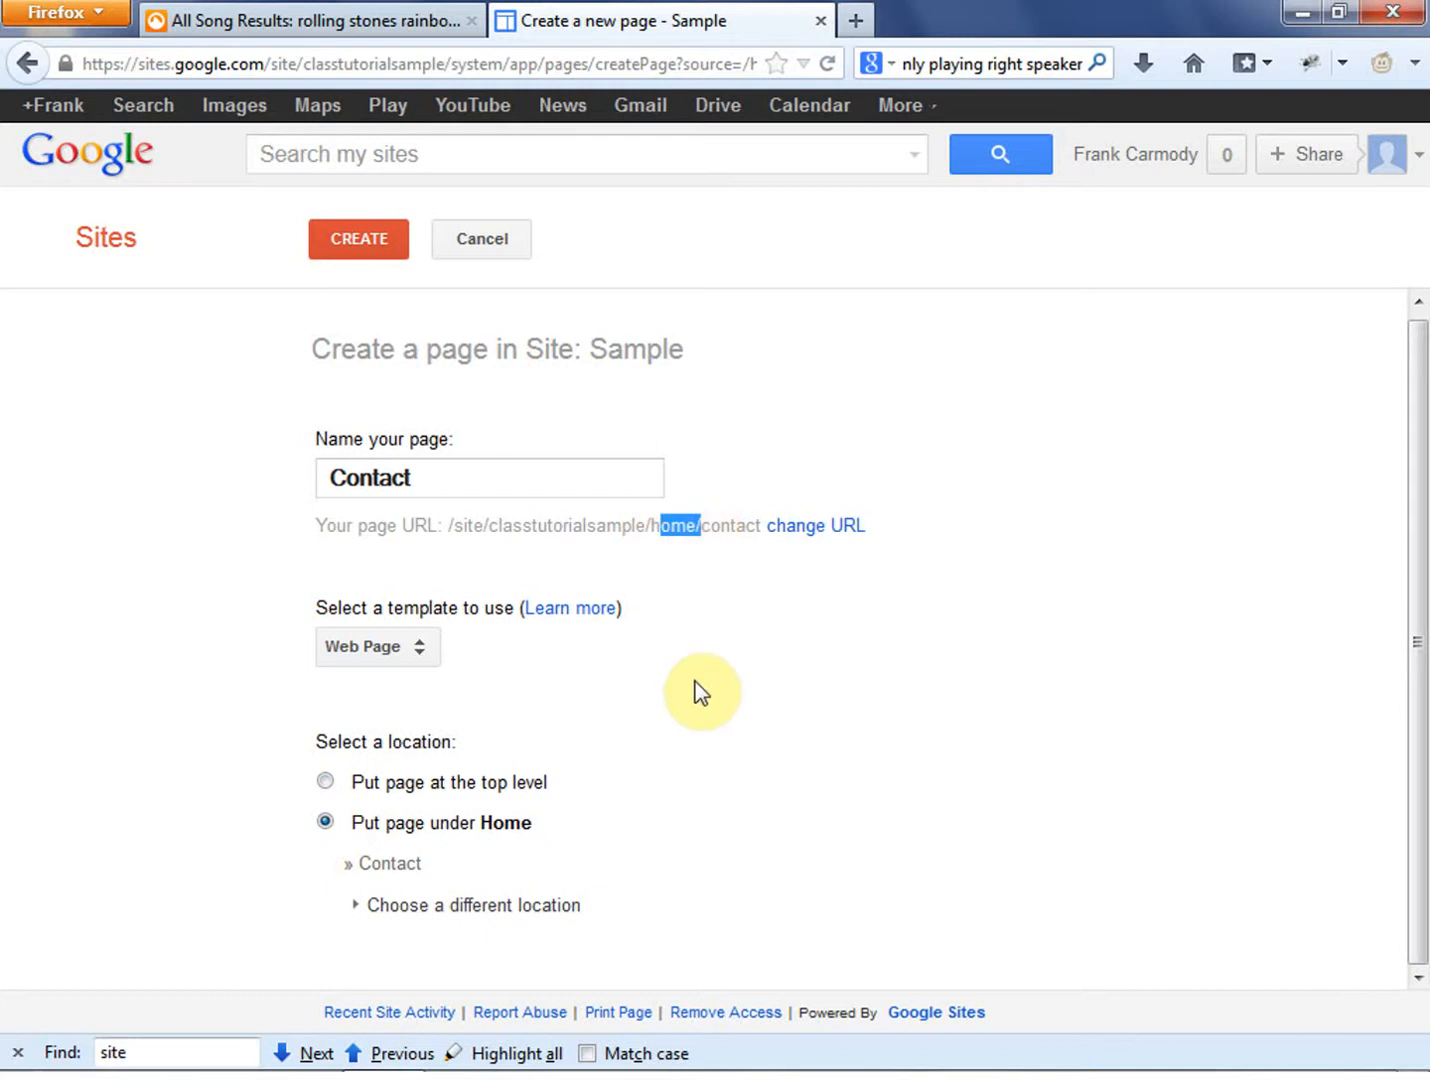
- Set the Contact page's location to the top level, create the page and save it empty
left_click(325, 781)
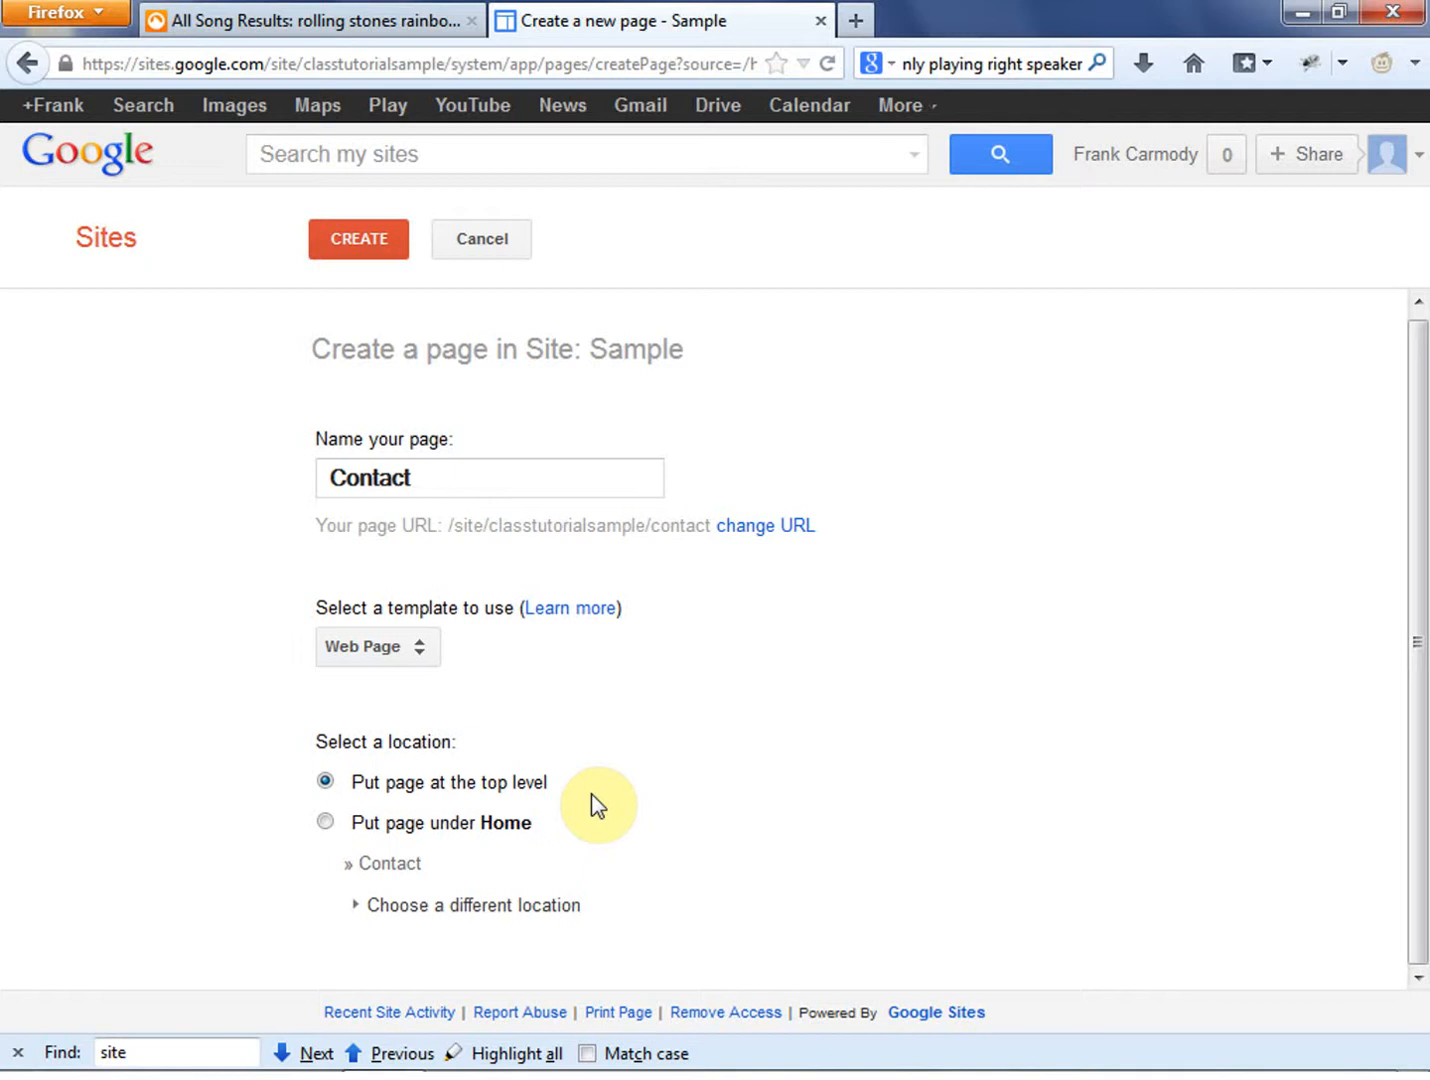
left_click(723, 720)
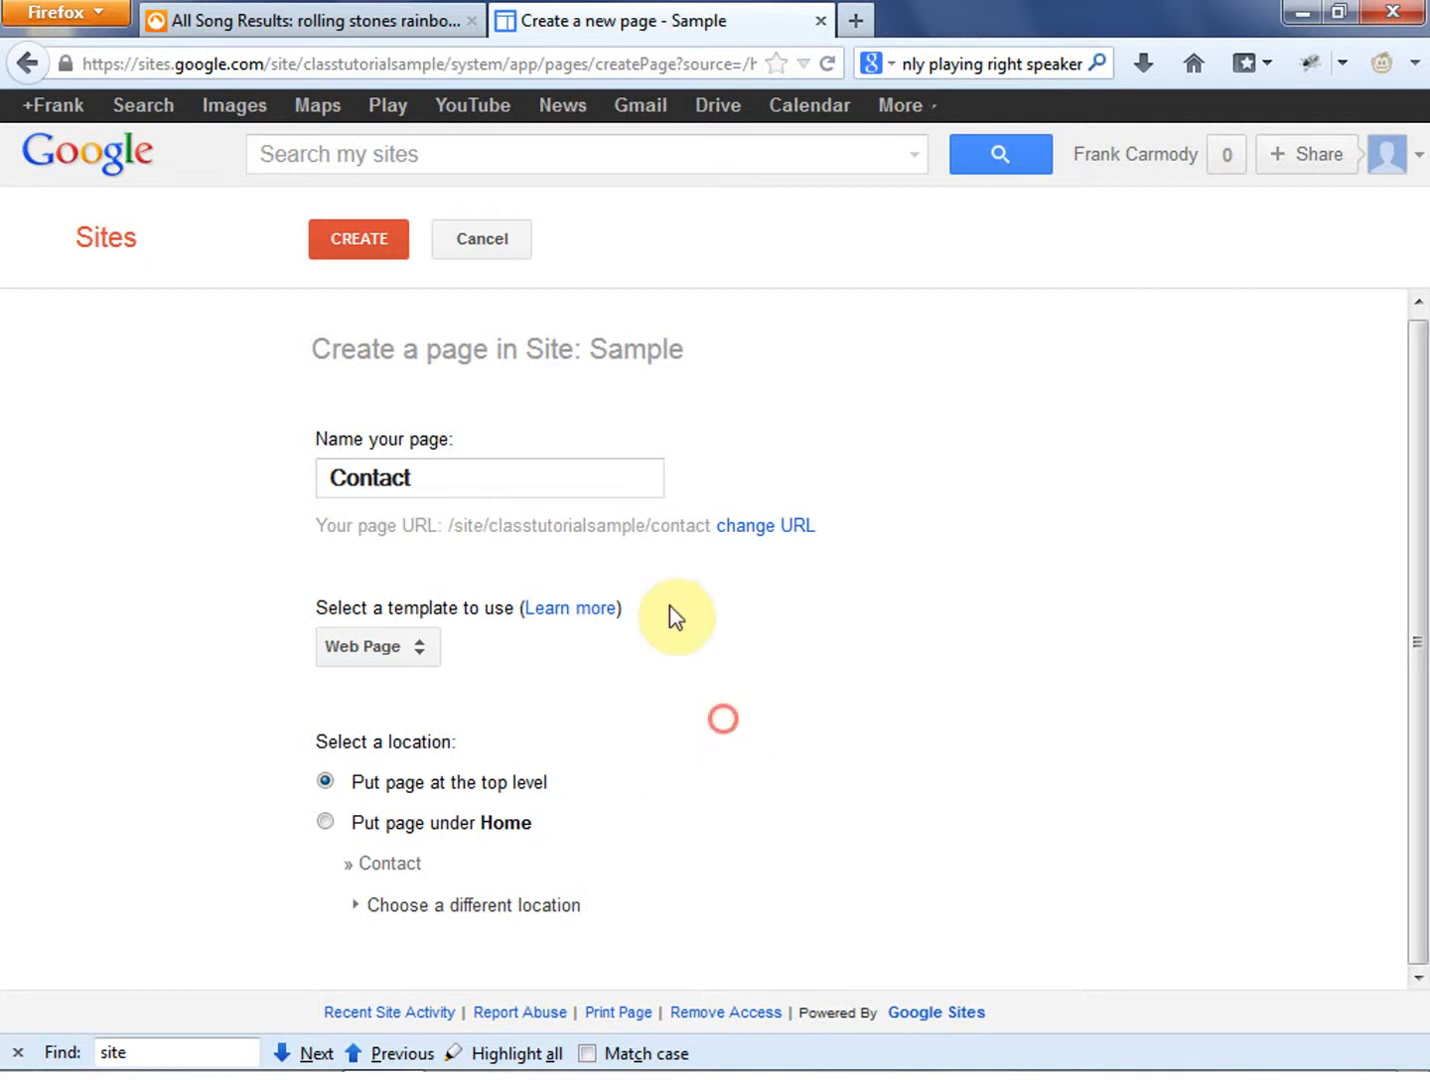
left_click(330, 225)
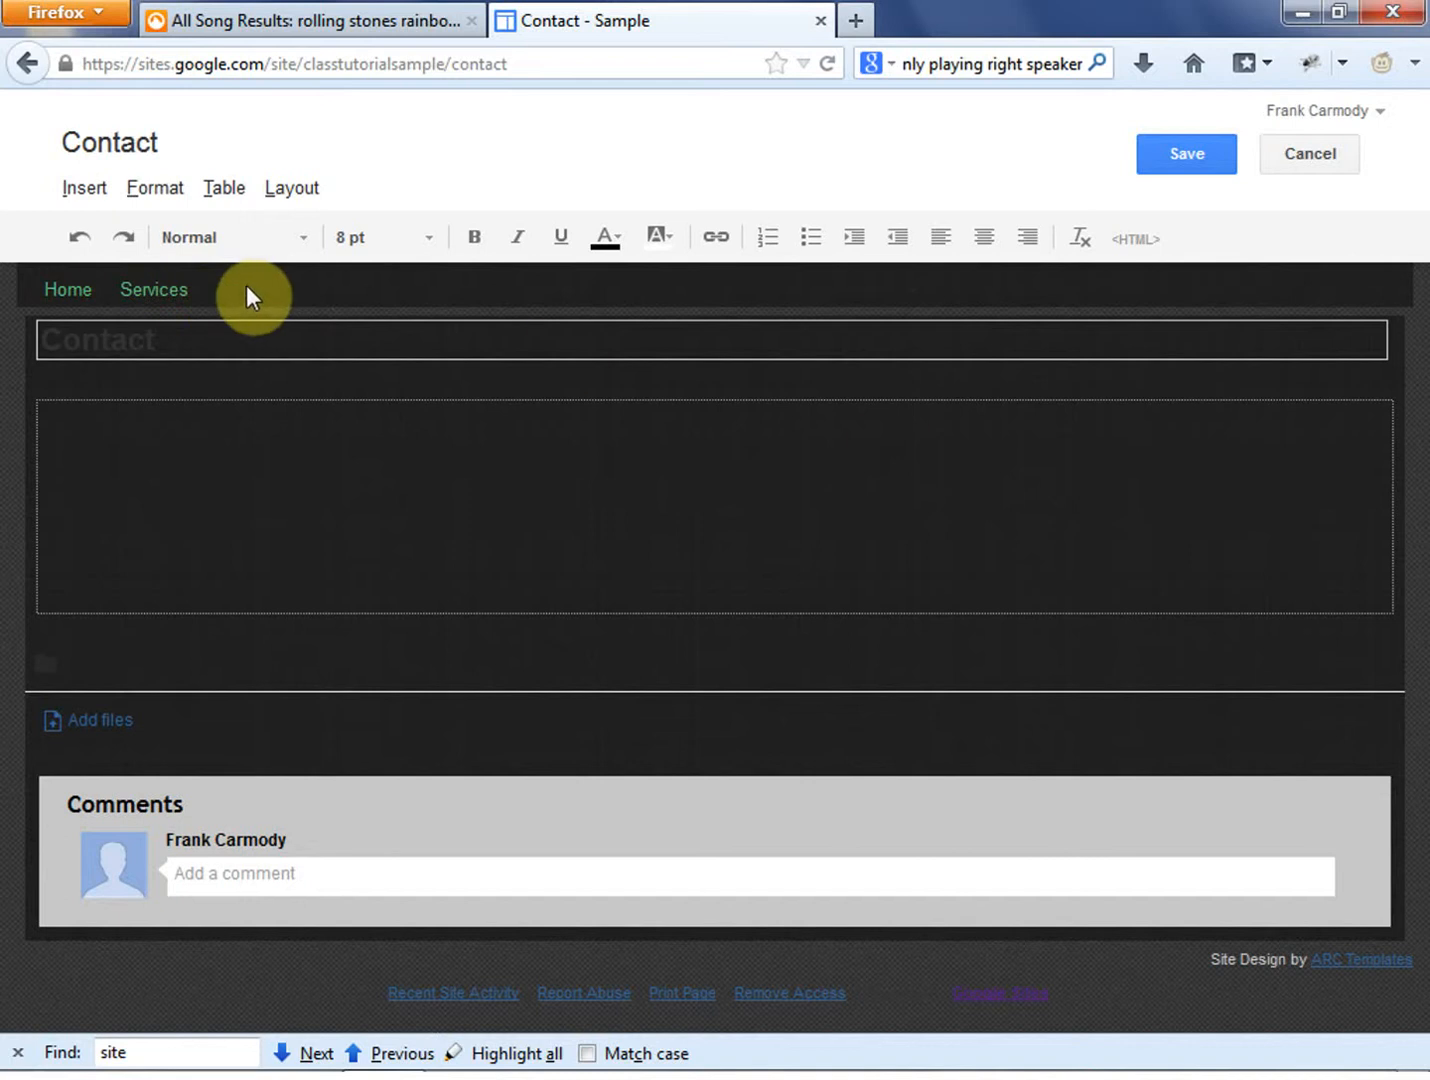
left_click(1181, 156)
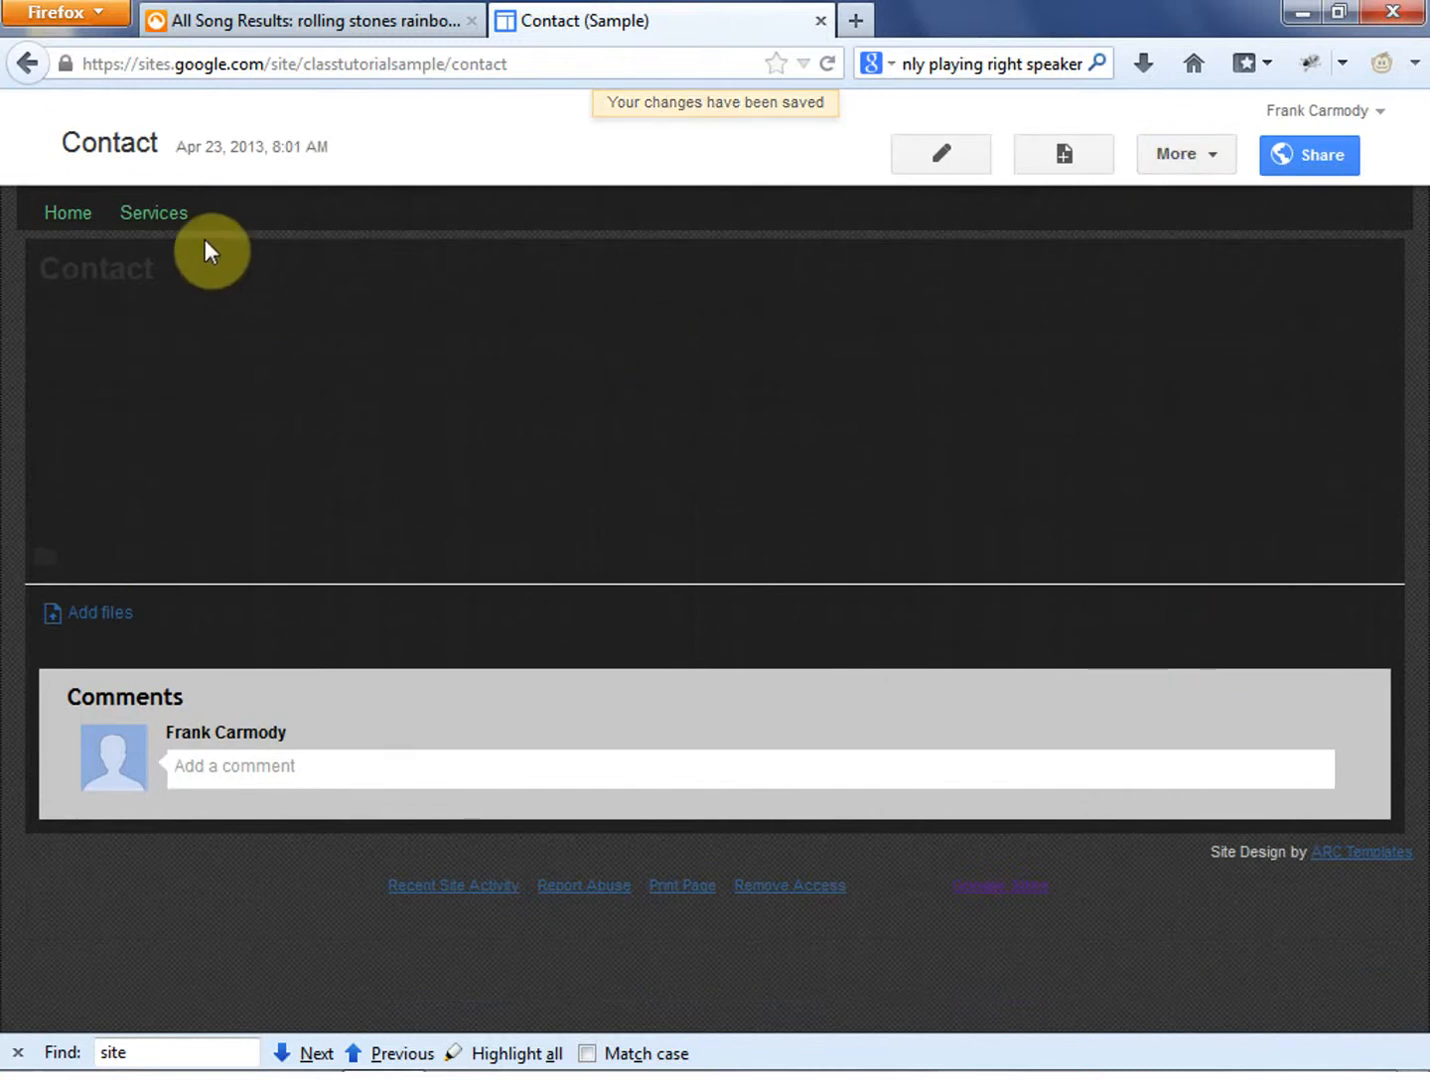
- Try disabling attachments and comments in the Contact page settings, enable both options again and save the settings
left_click(232, 214)
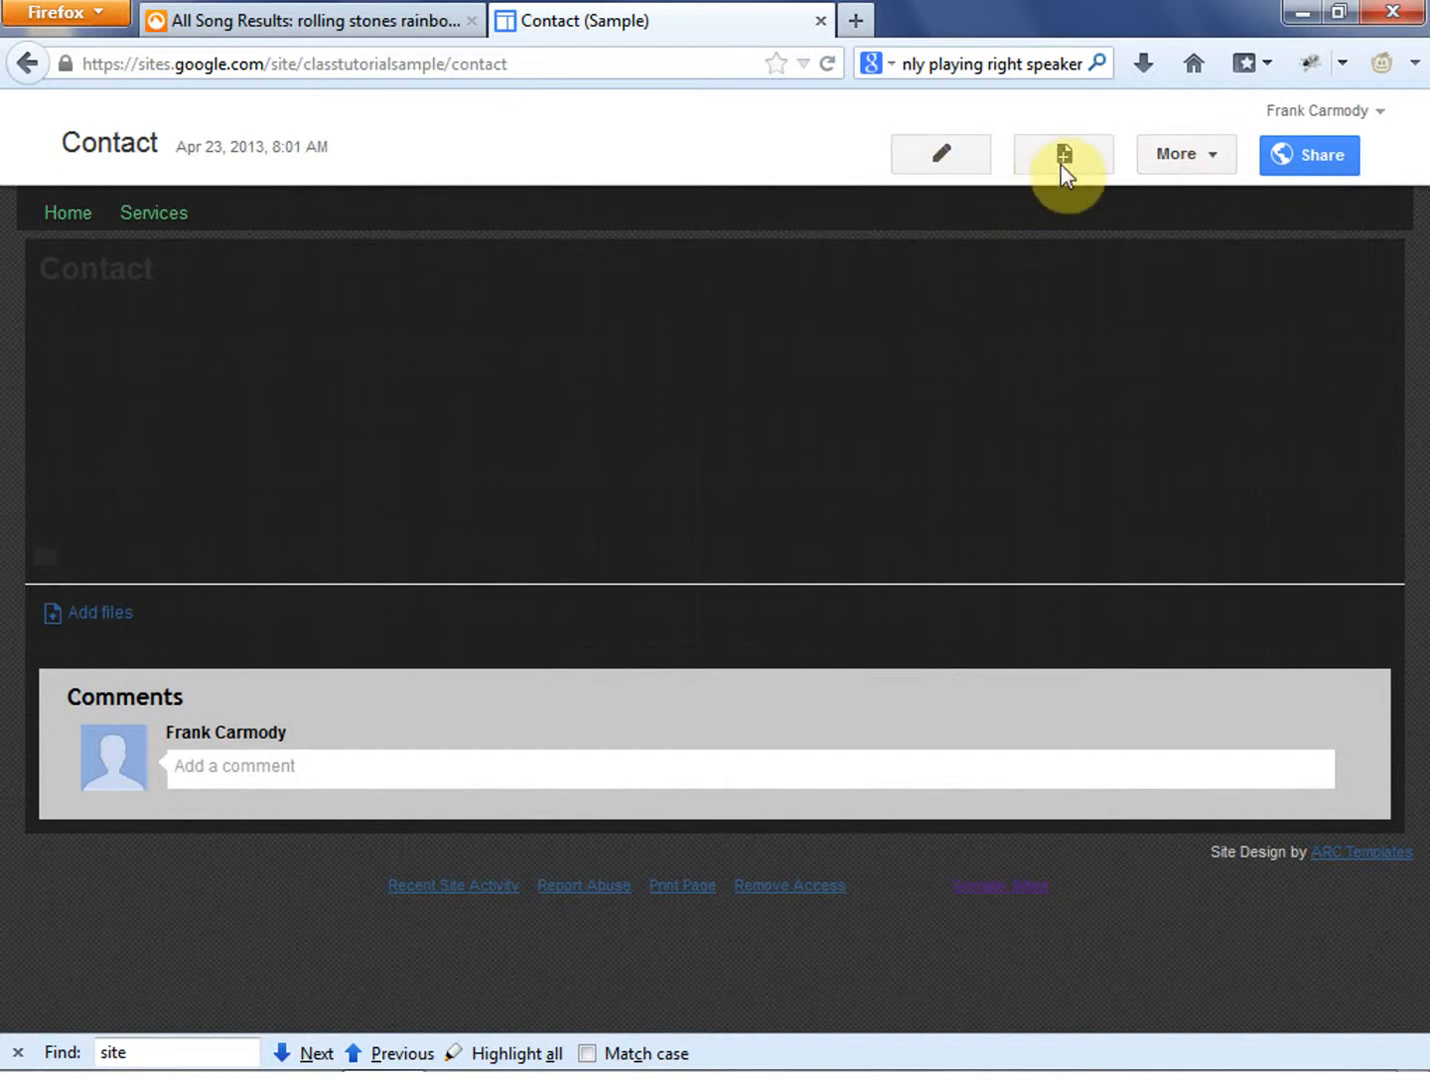
left_click(1204, 161)
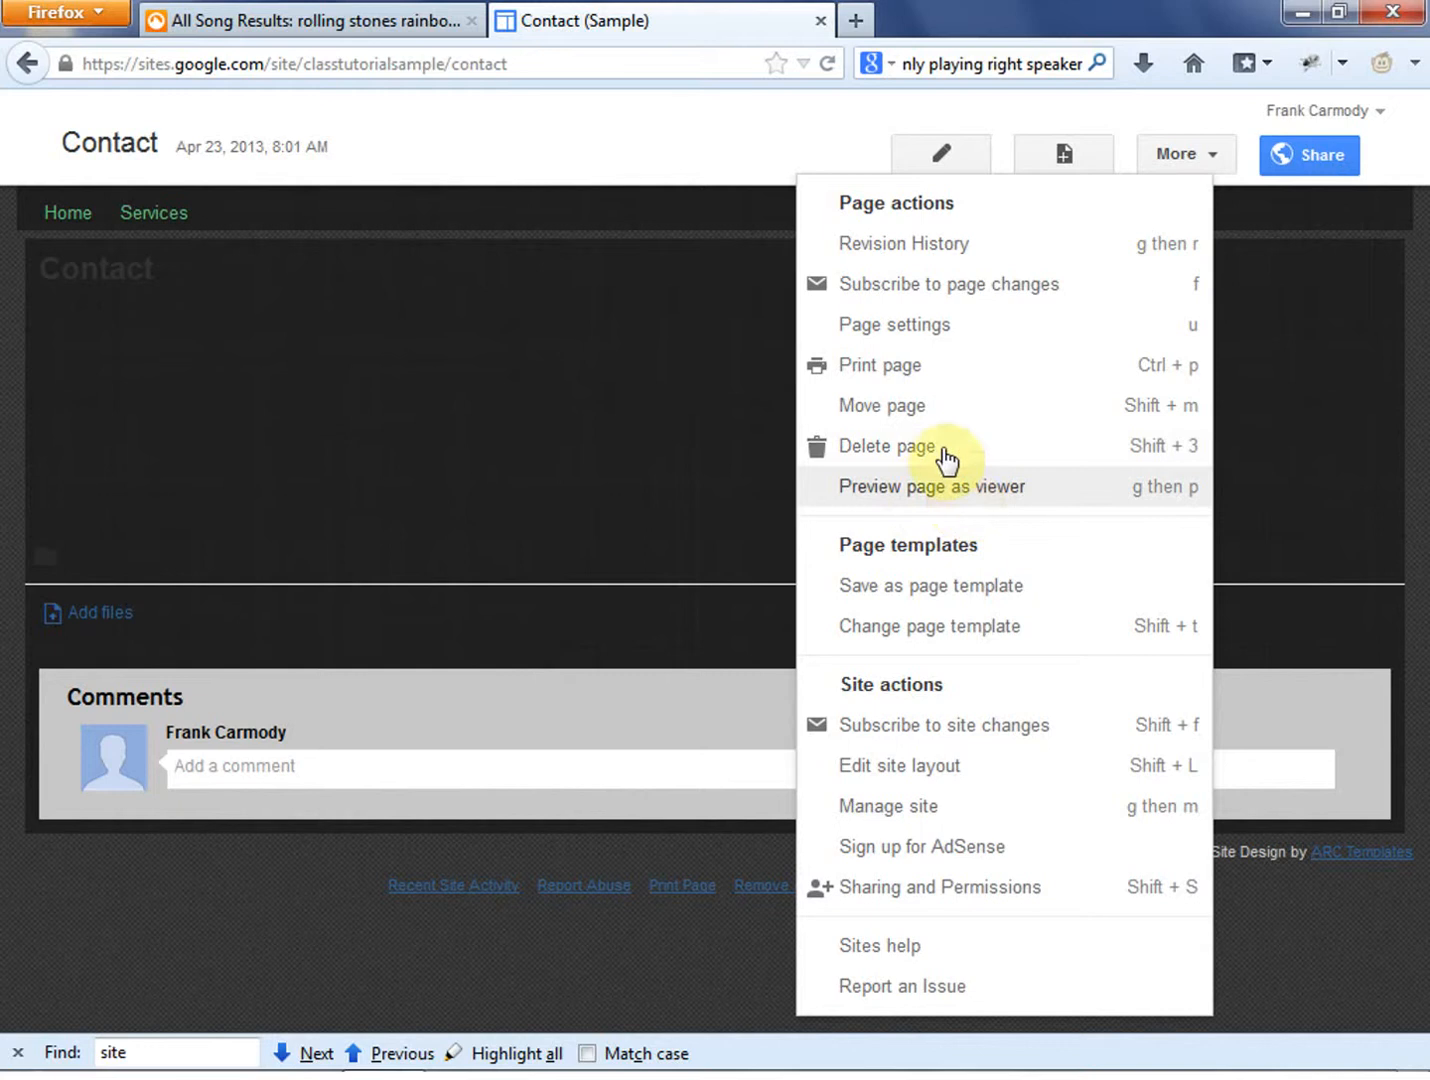
left_click(866, 324)
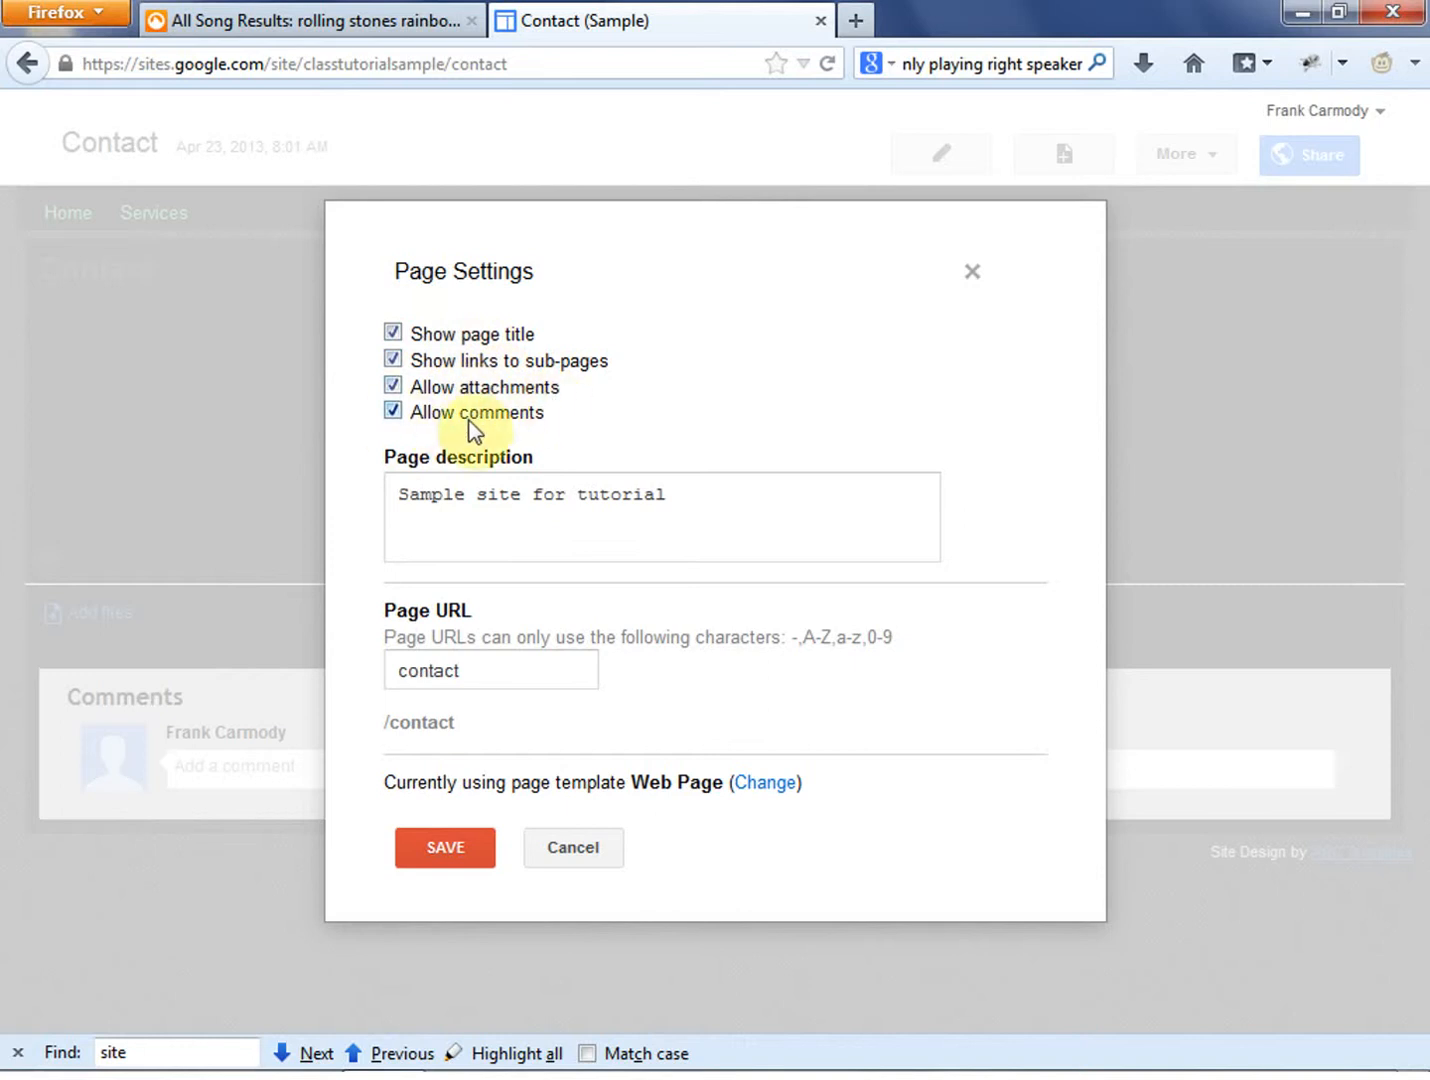
left_click(391, 387)
left_click(391, 412)
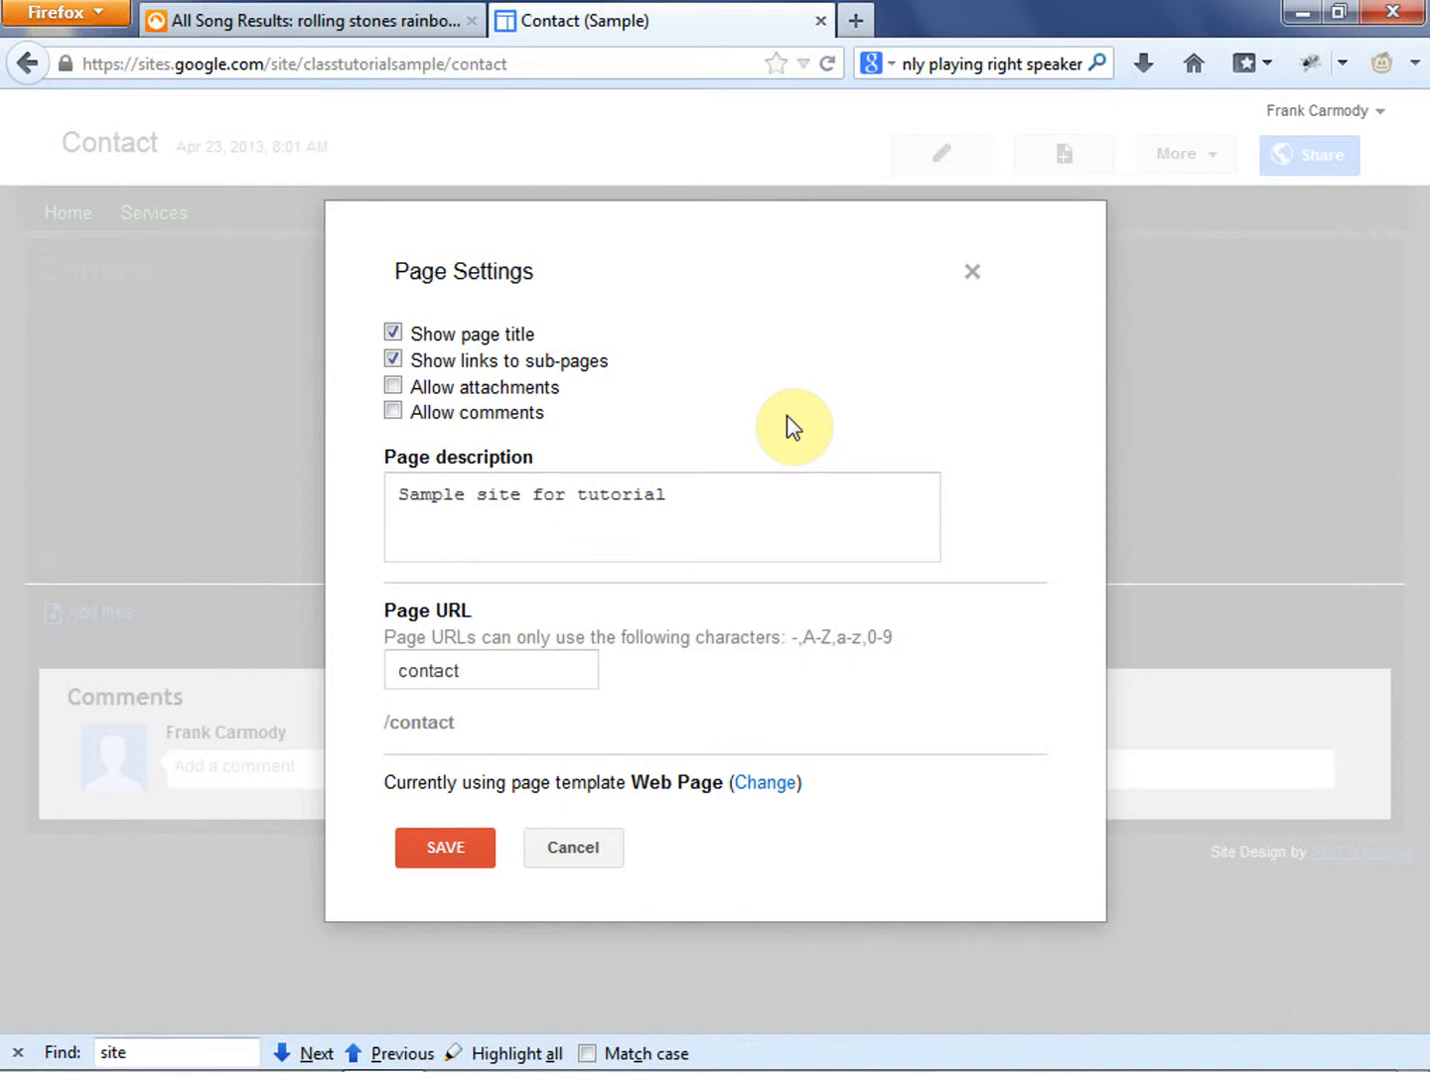
left_click(393, 390)
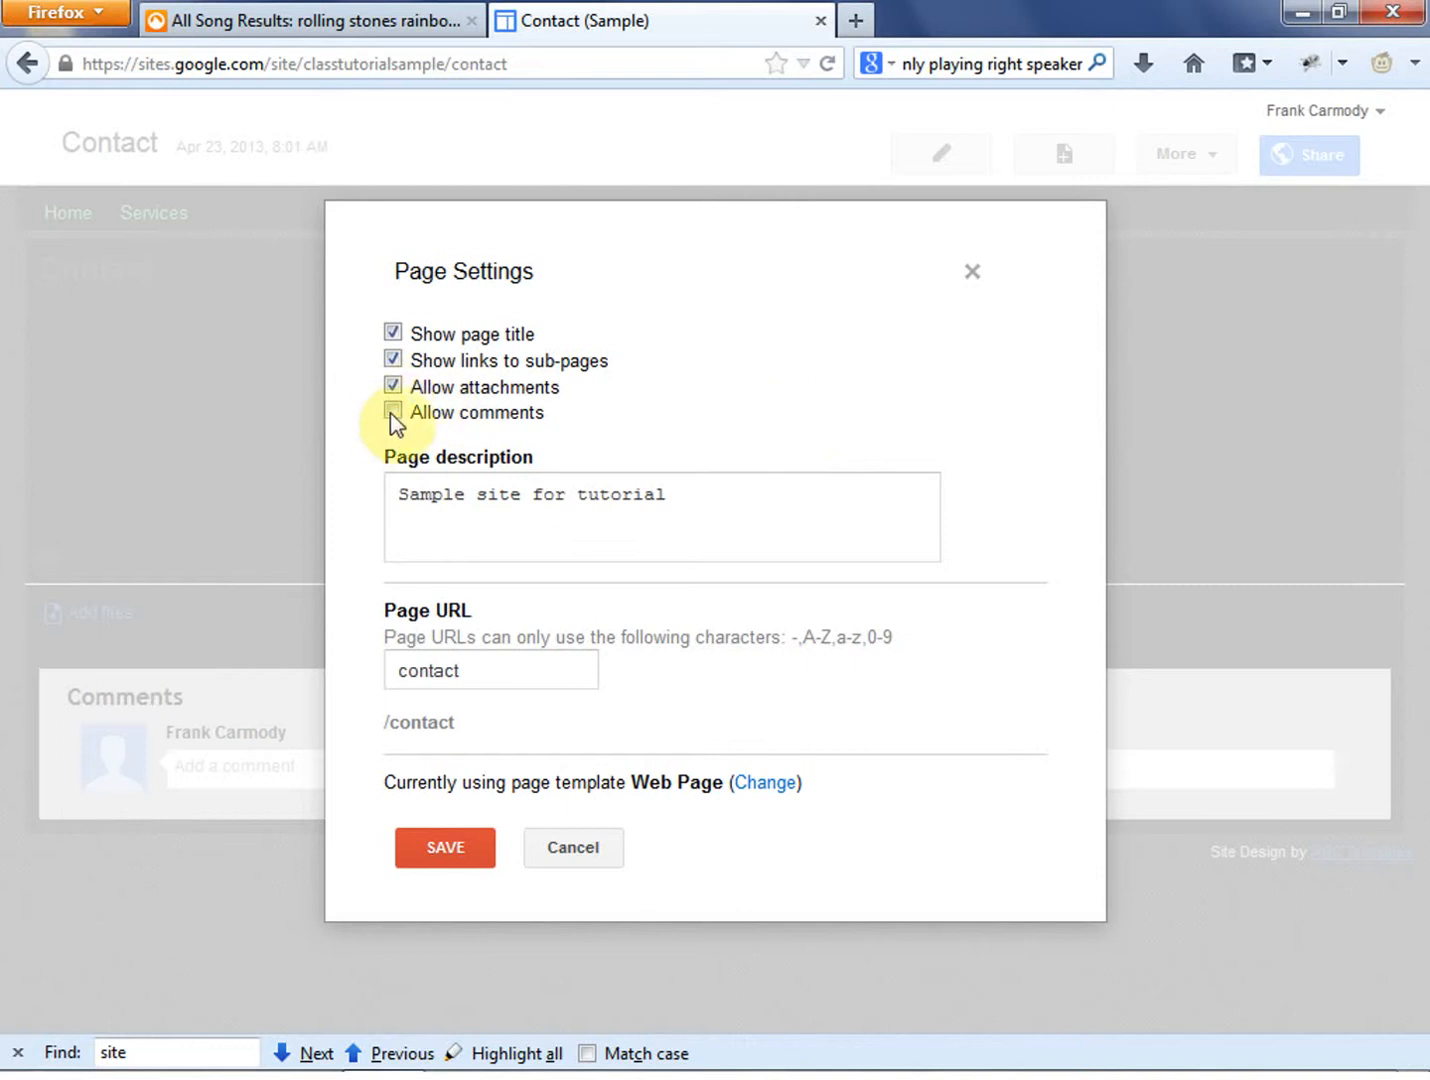
left_click(391, 412)
left_click(446, 850)
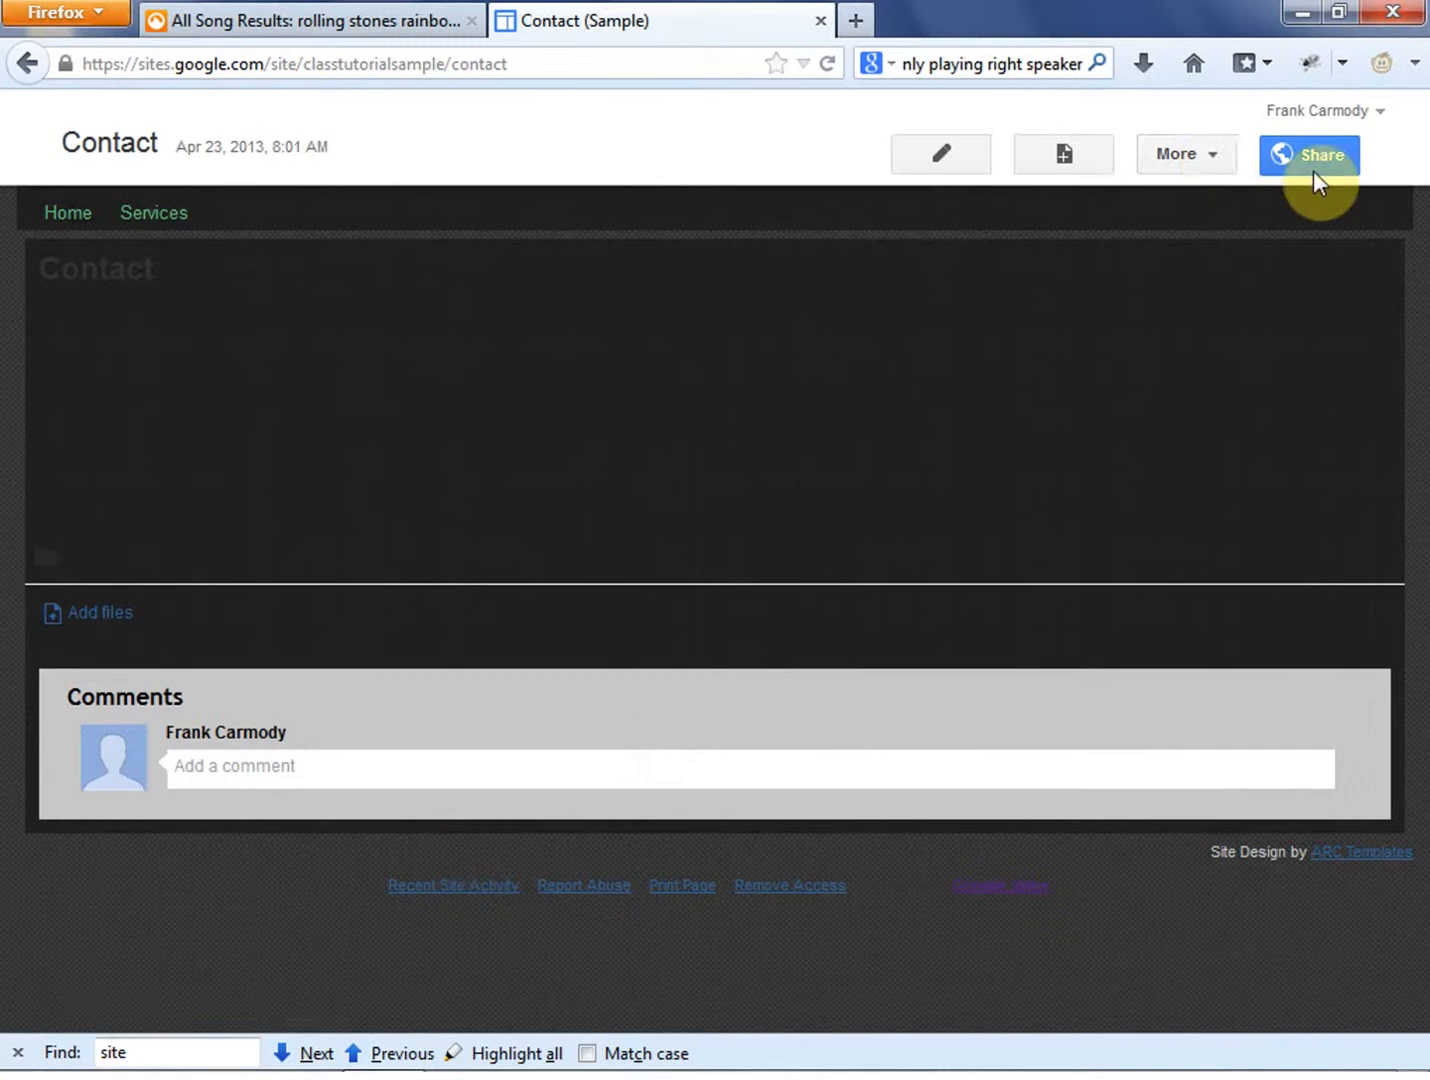
- Open the site layout for editing and enable the sidebar
left_click(1210, 156)
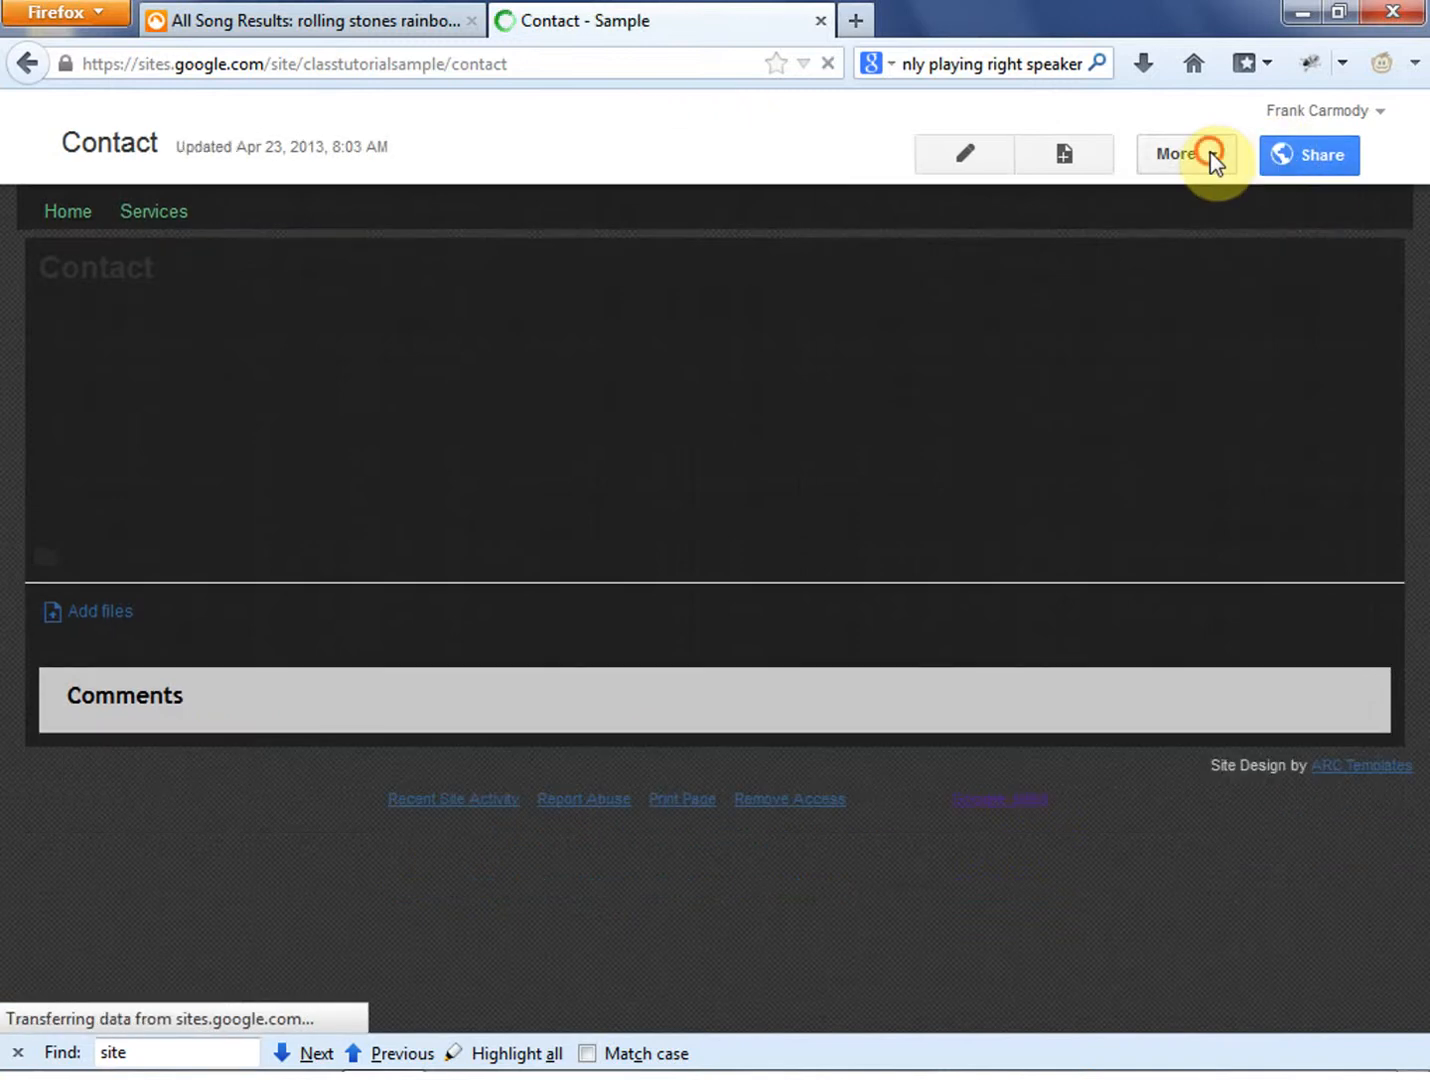
left_click(1210, 152)
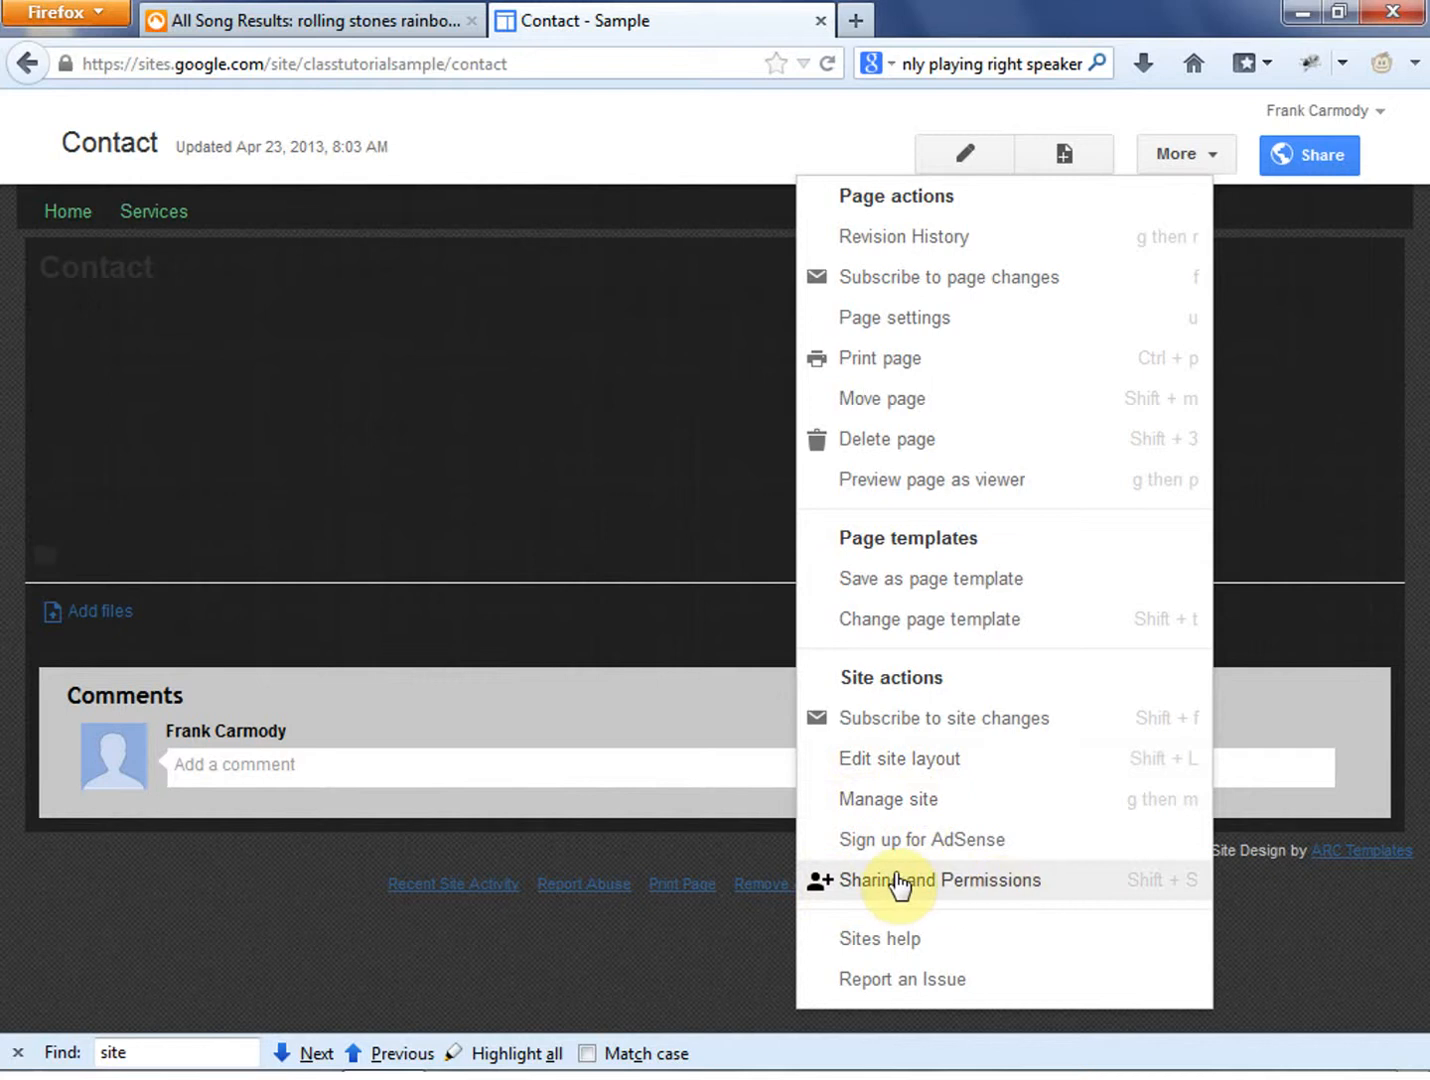
left_click(882, 762)
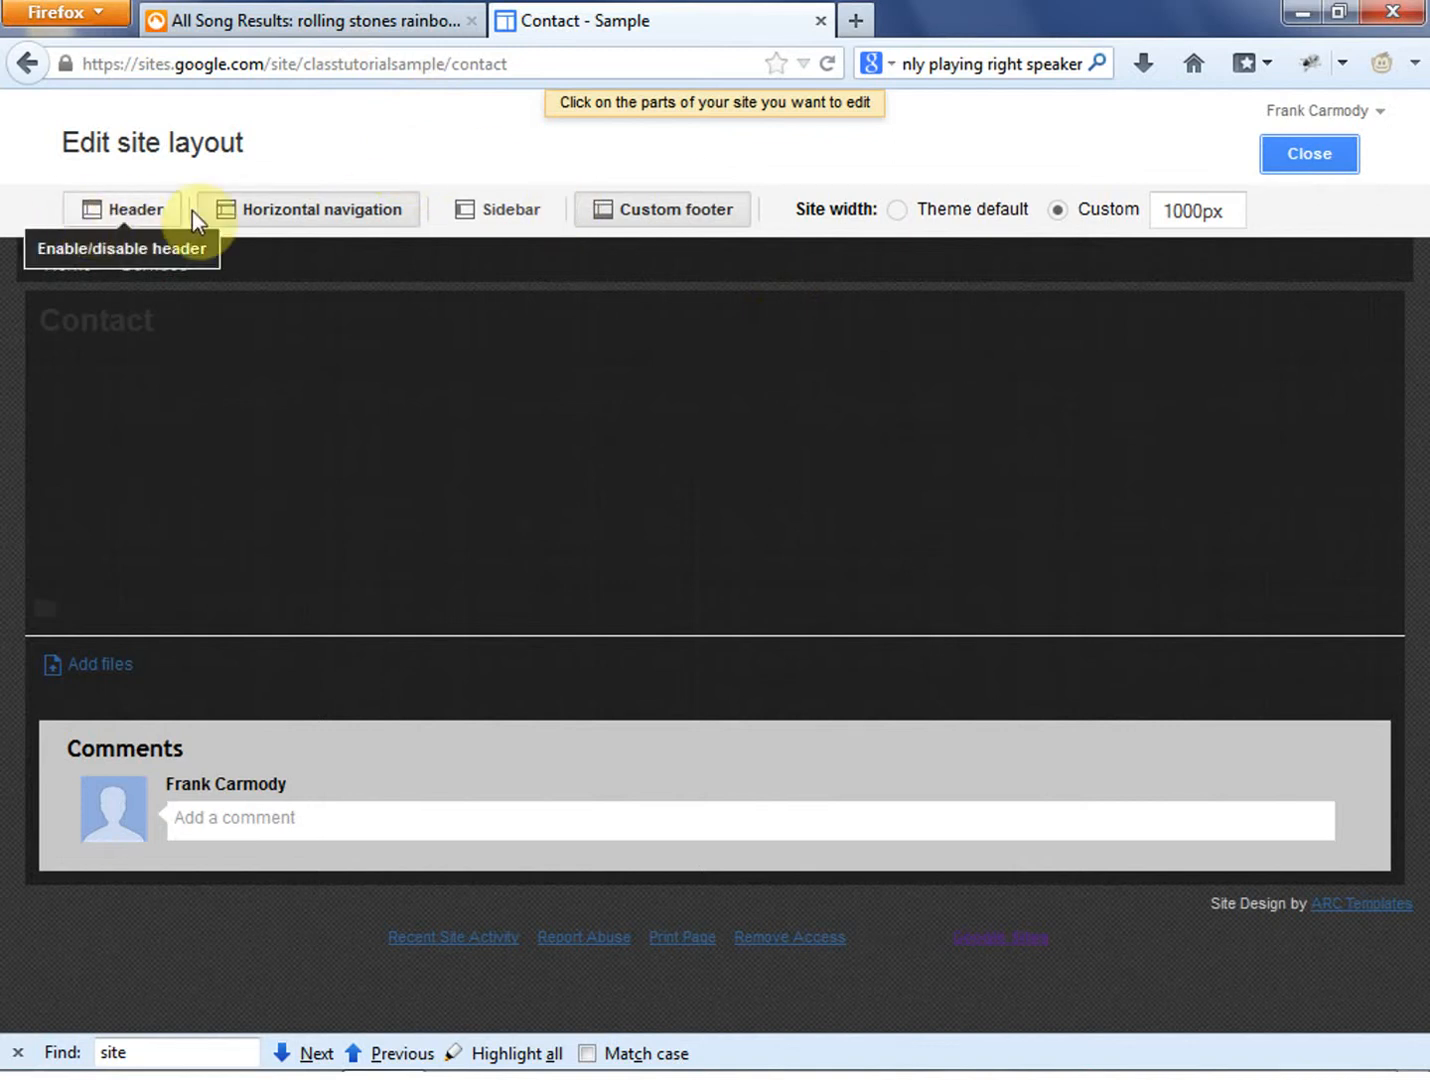
left_click(494, 210)
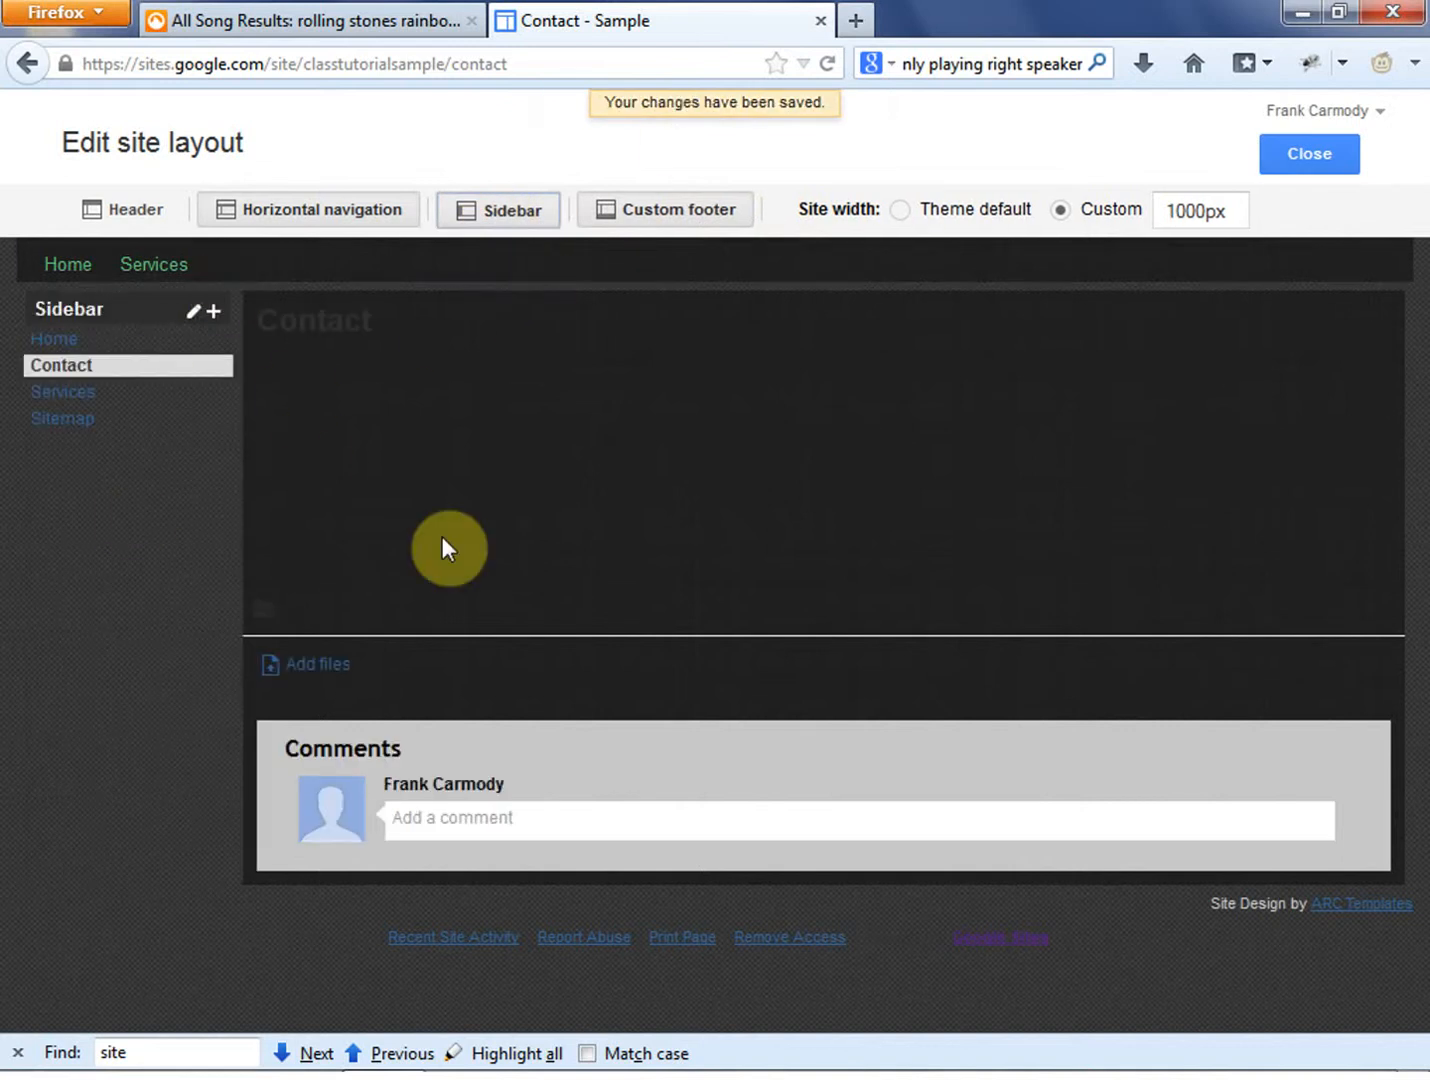
- Enable the site header with a 66-pixel height and no logo, and switch the horizontal navigation off and on again
left_click(119, 210)
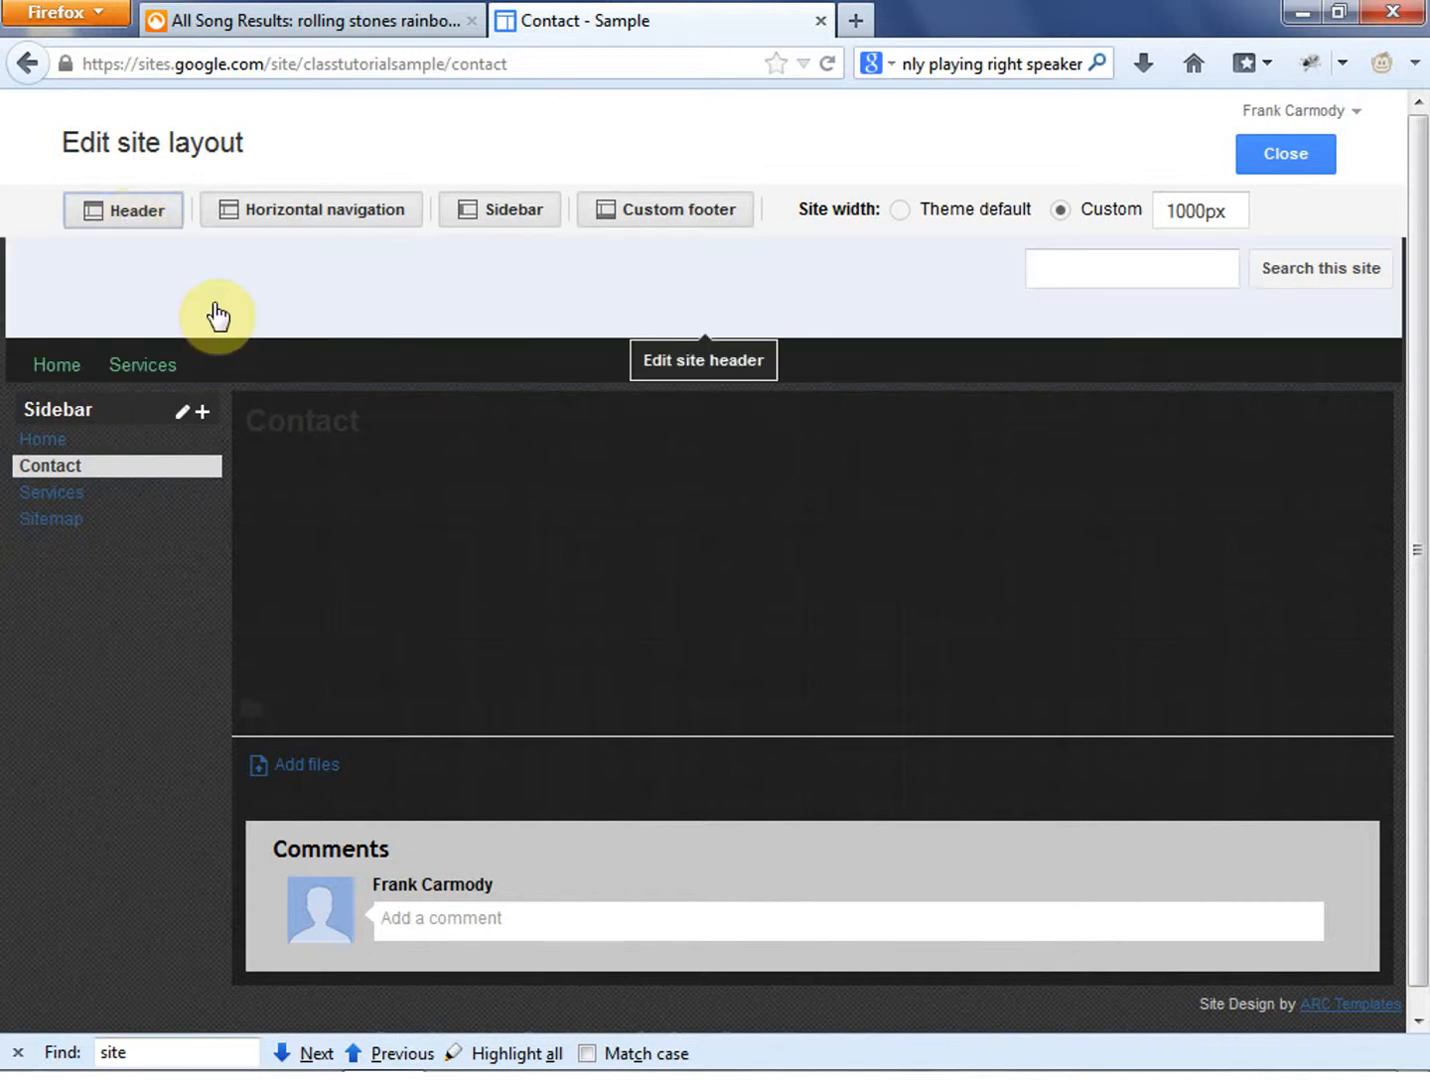
left_click(217, 316)
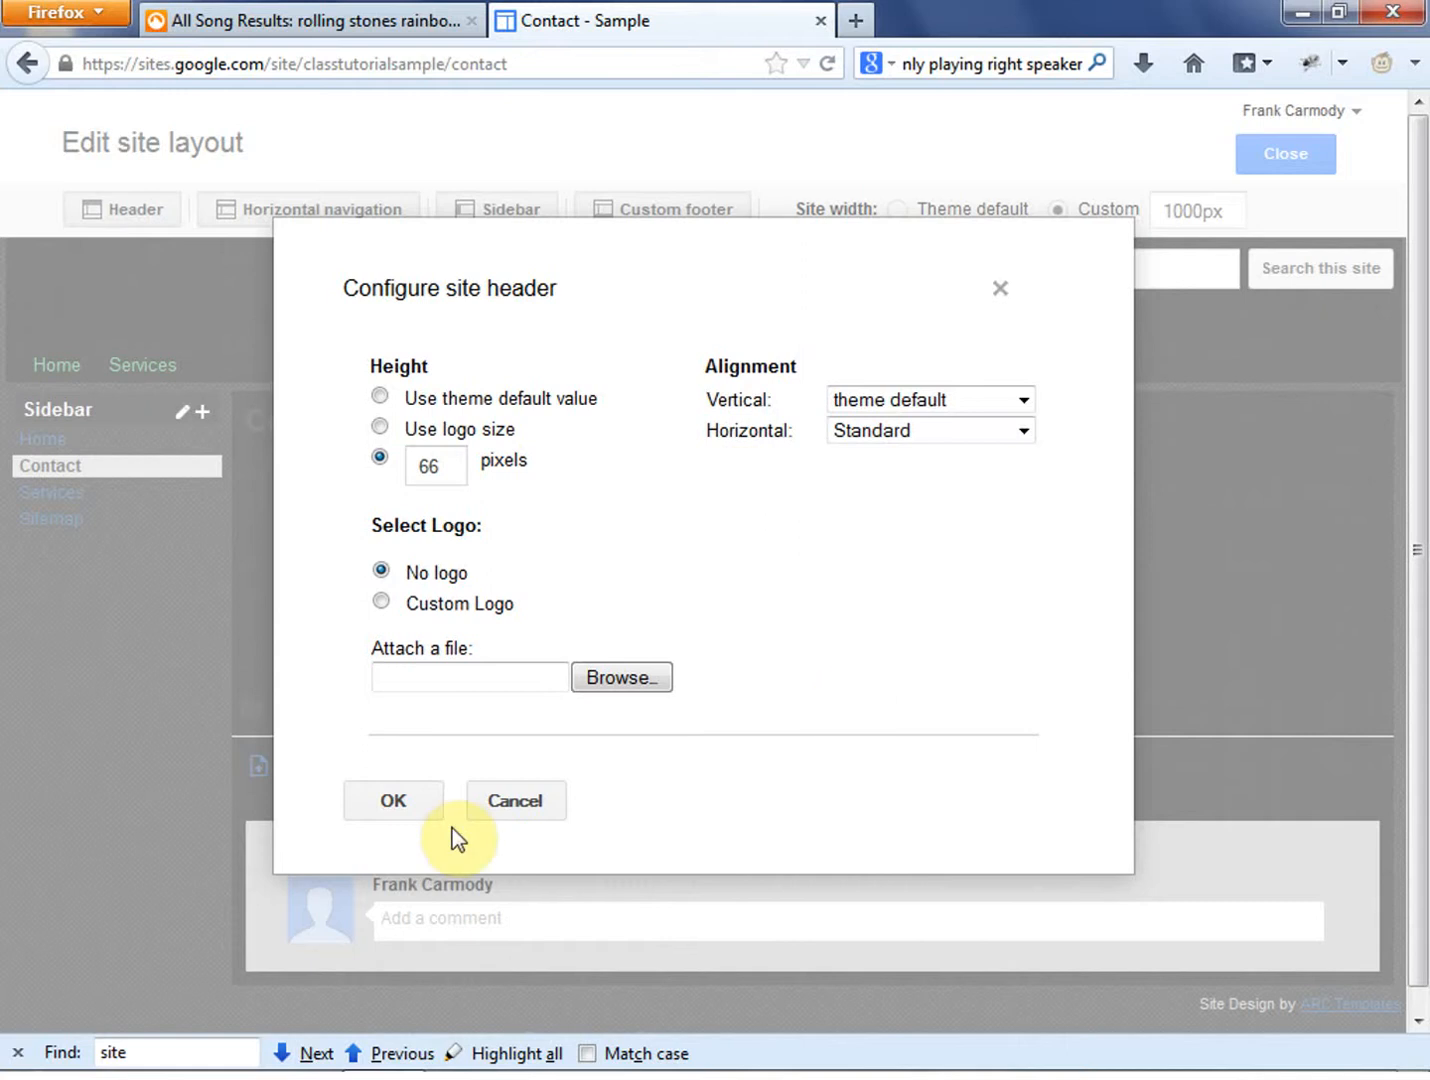
left_click(420, 806)
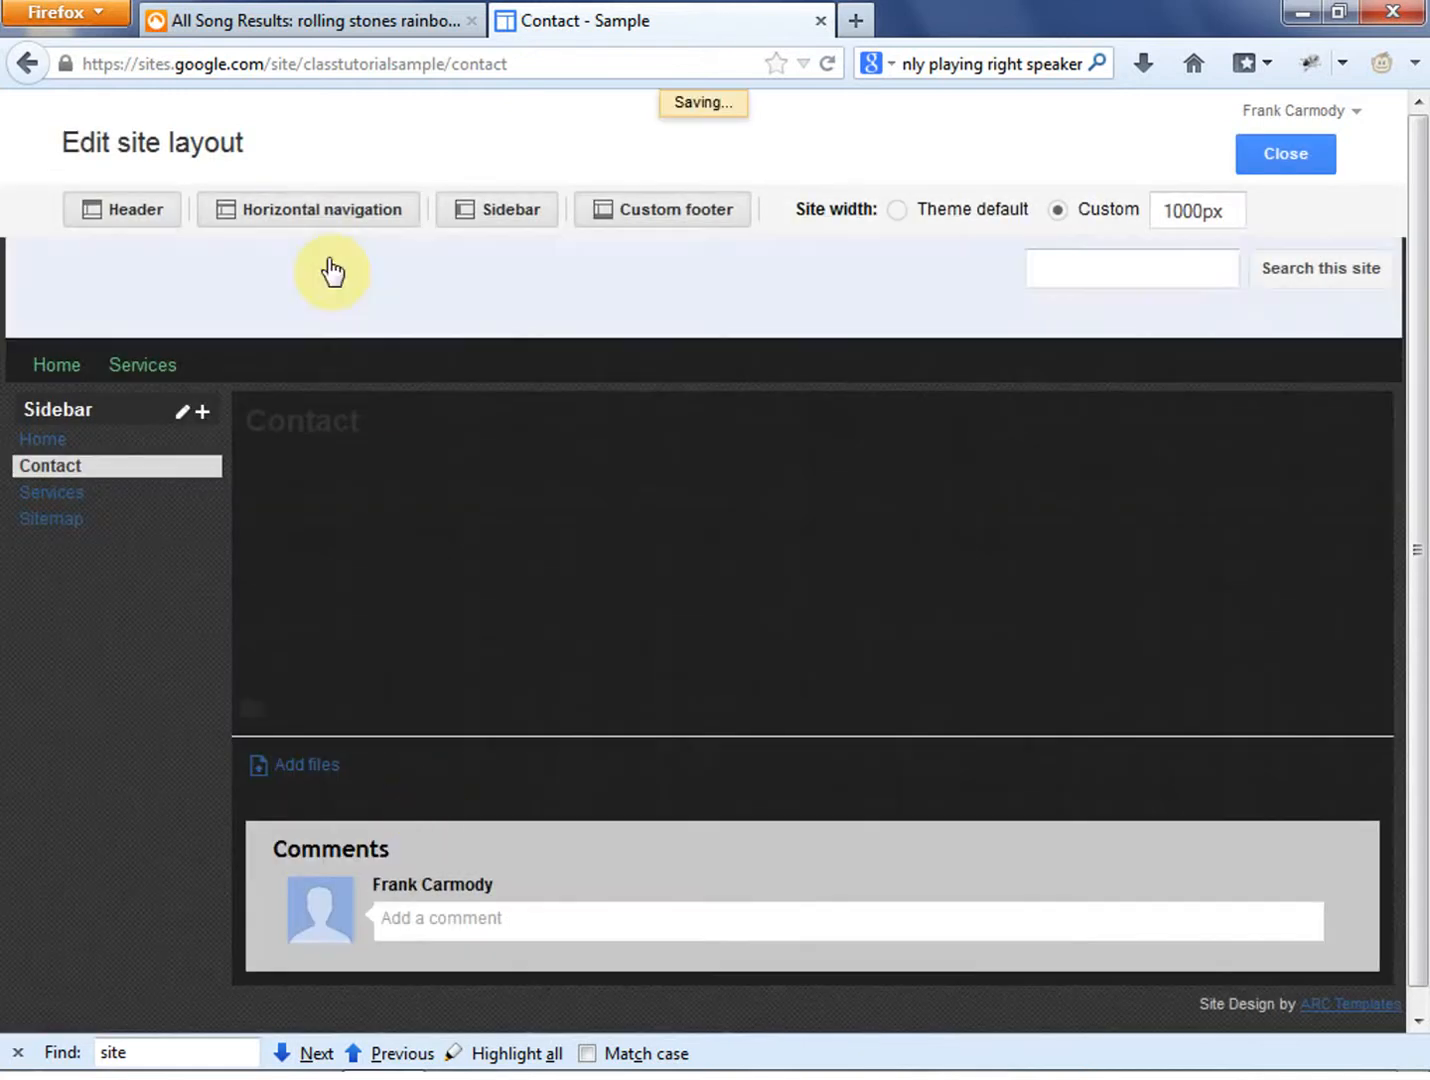
left_click(303, 211)
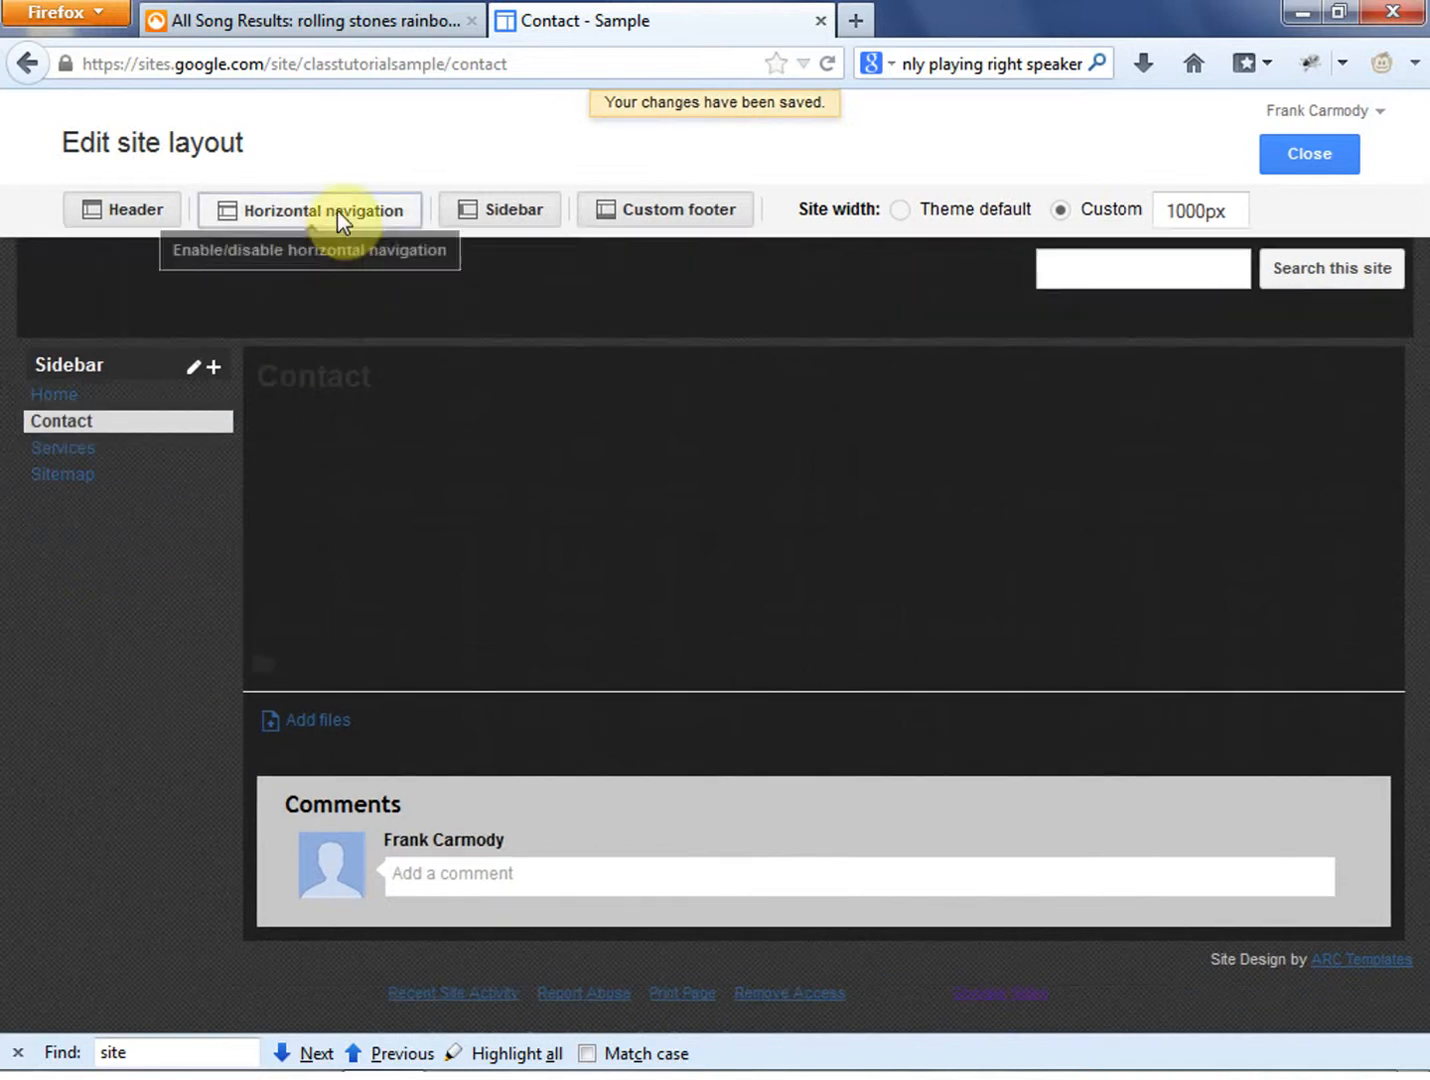
left_click(338, 210)
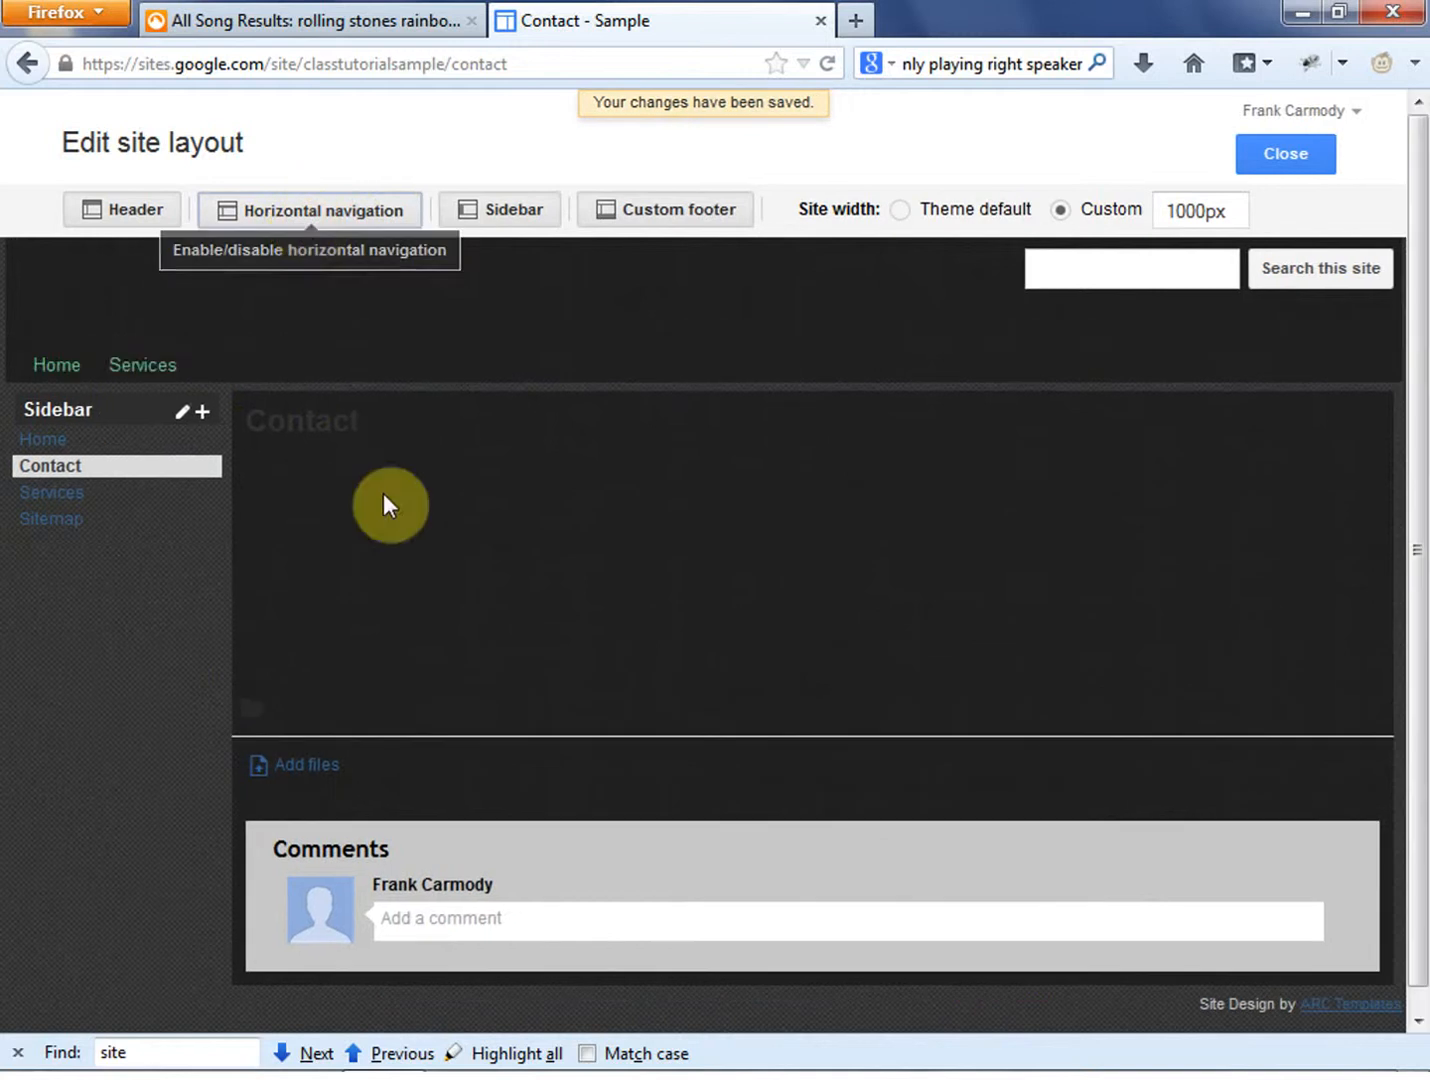
- Add the Contact page to the horizontal navigation after Services and apply the navigation settings
left_click(193, 362)
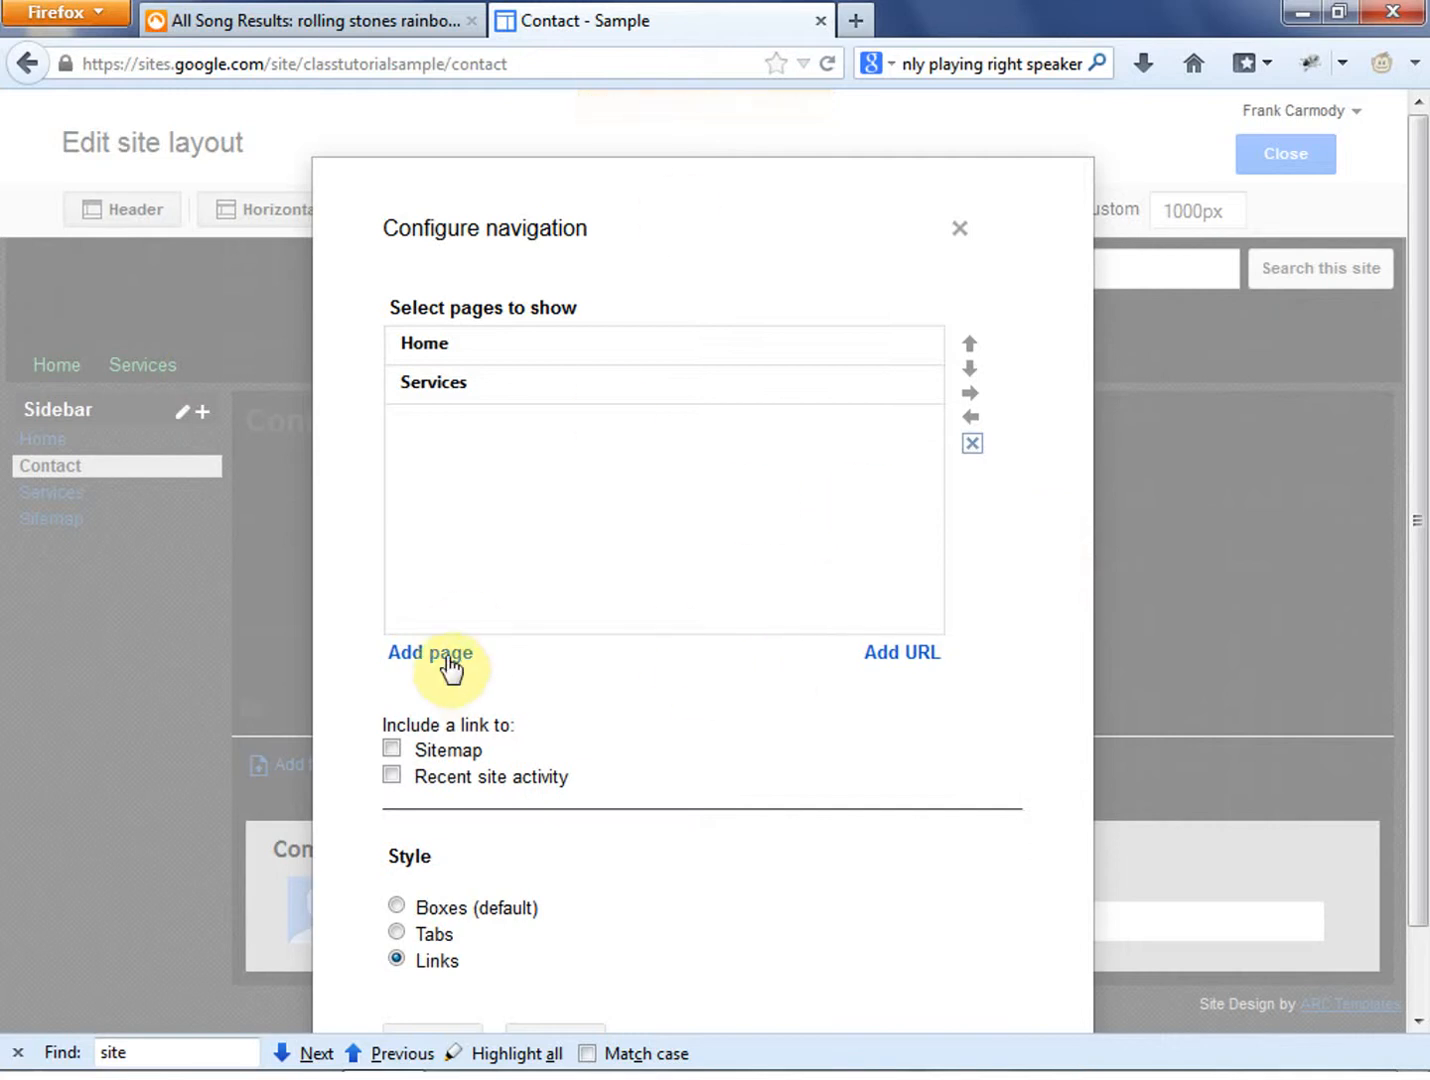
left_click_drag(653, 197, 844, 133)
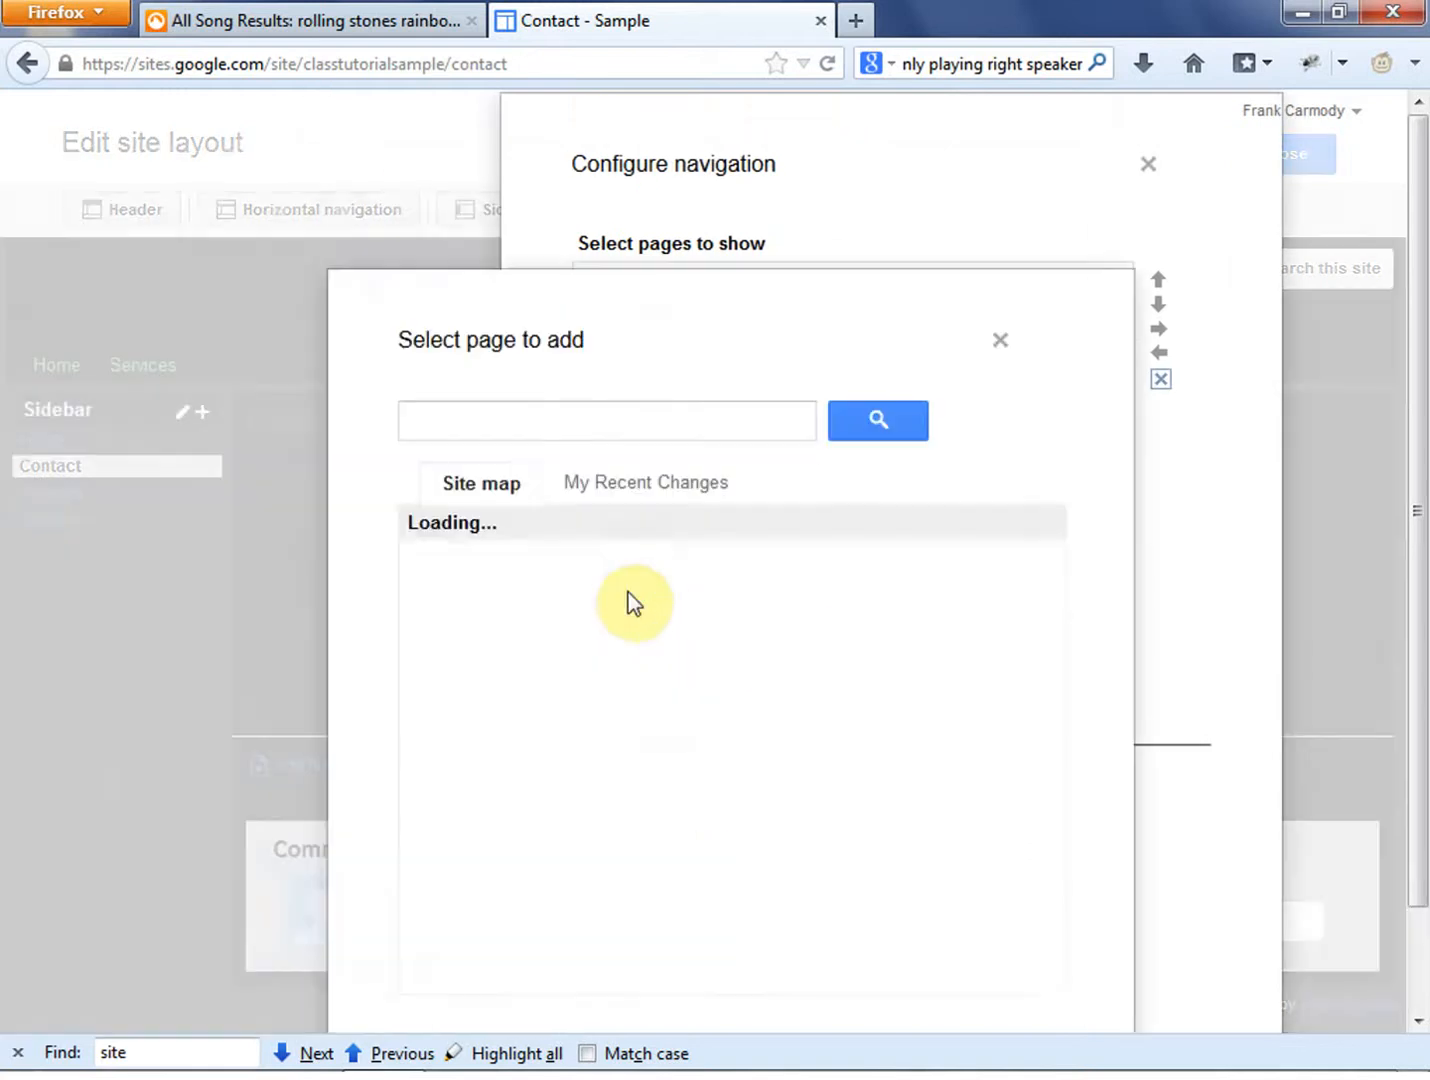
left_click(624, 590)
left_click_drag(830, 302, 734, 518)
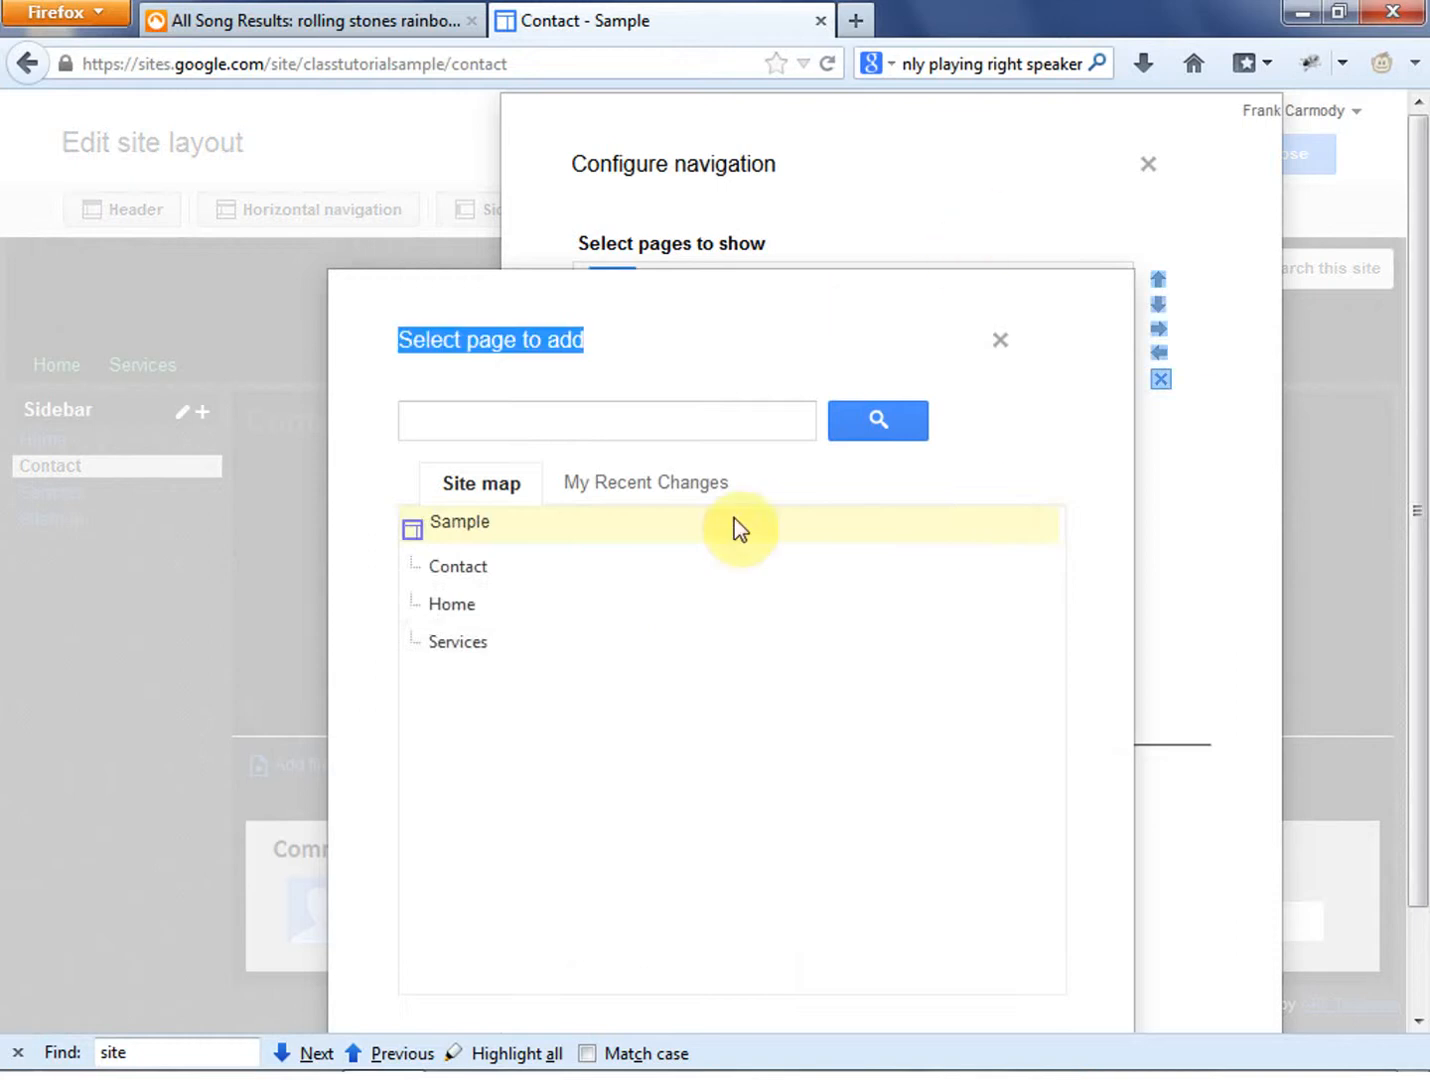
left_click(463, 567)
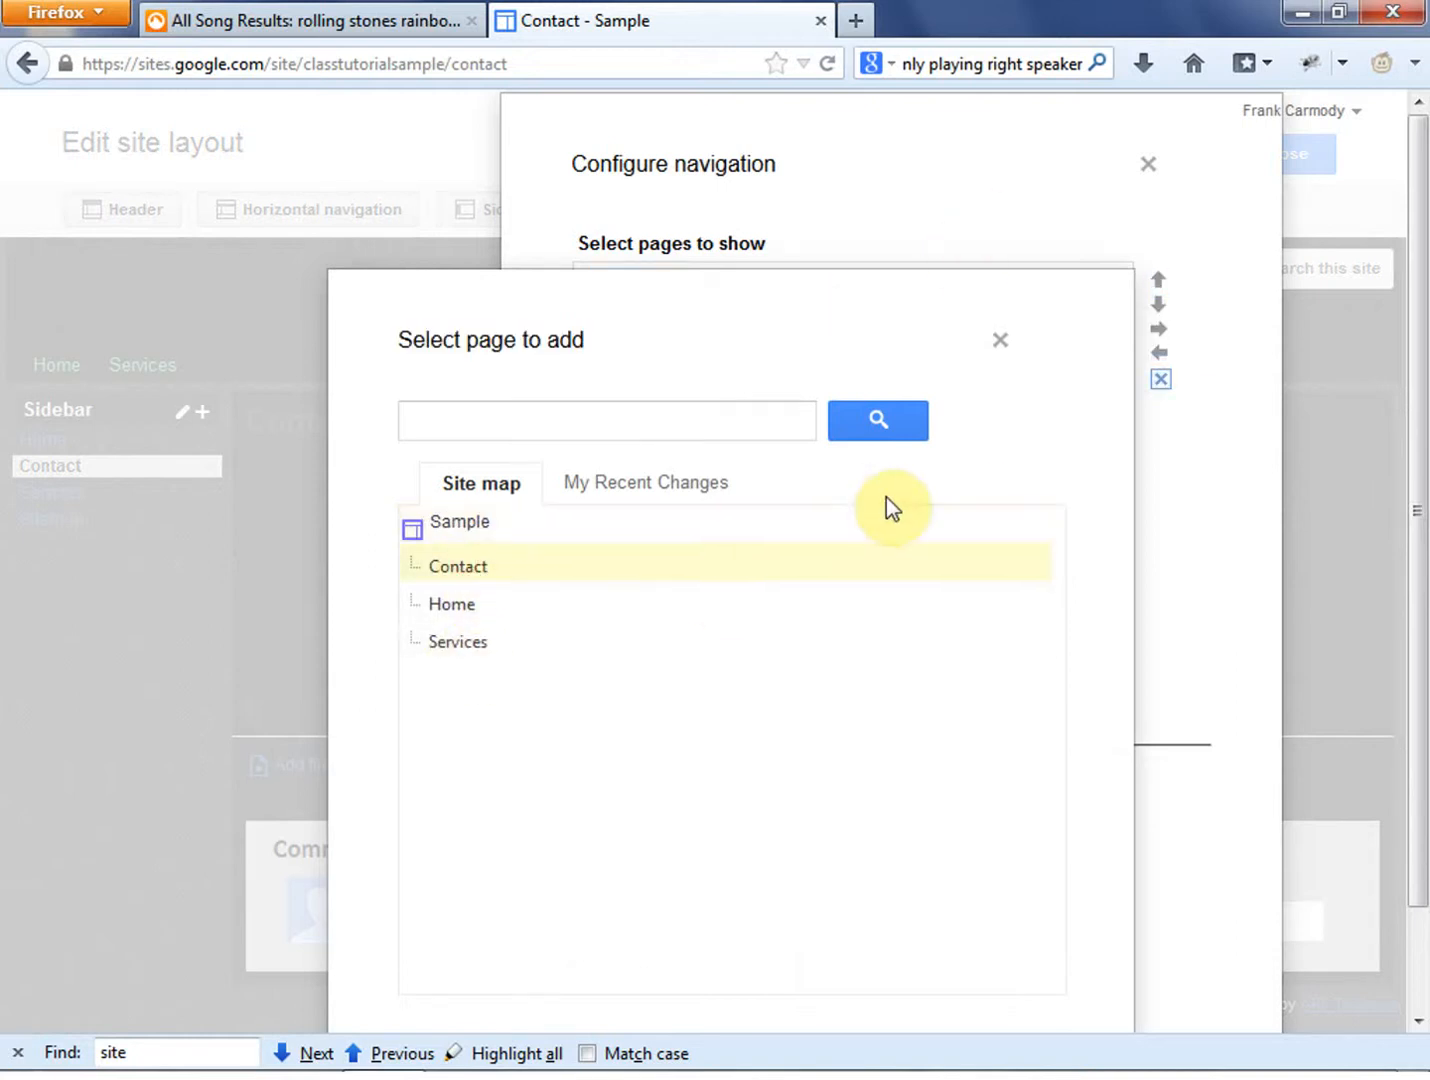
left_click_drag(900, 319, 990, 220)
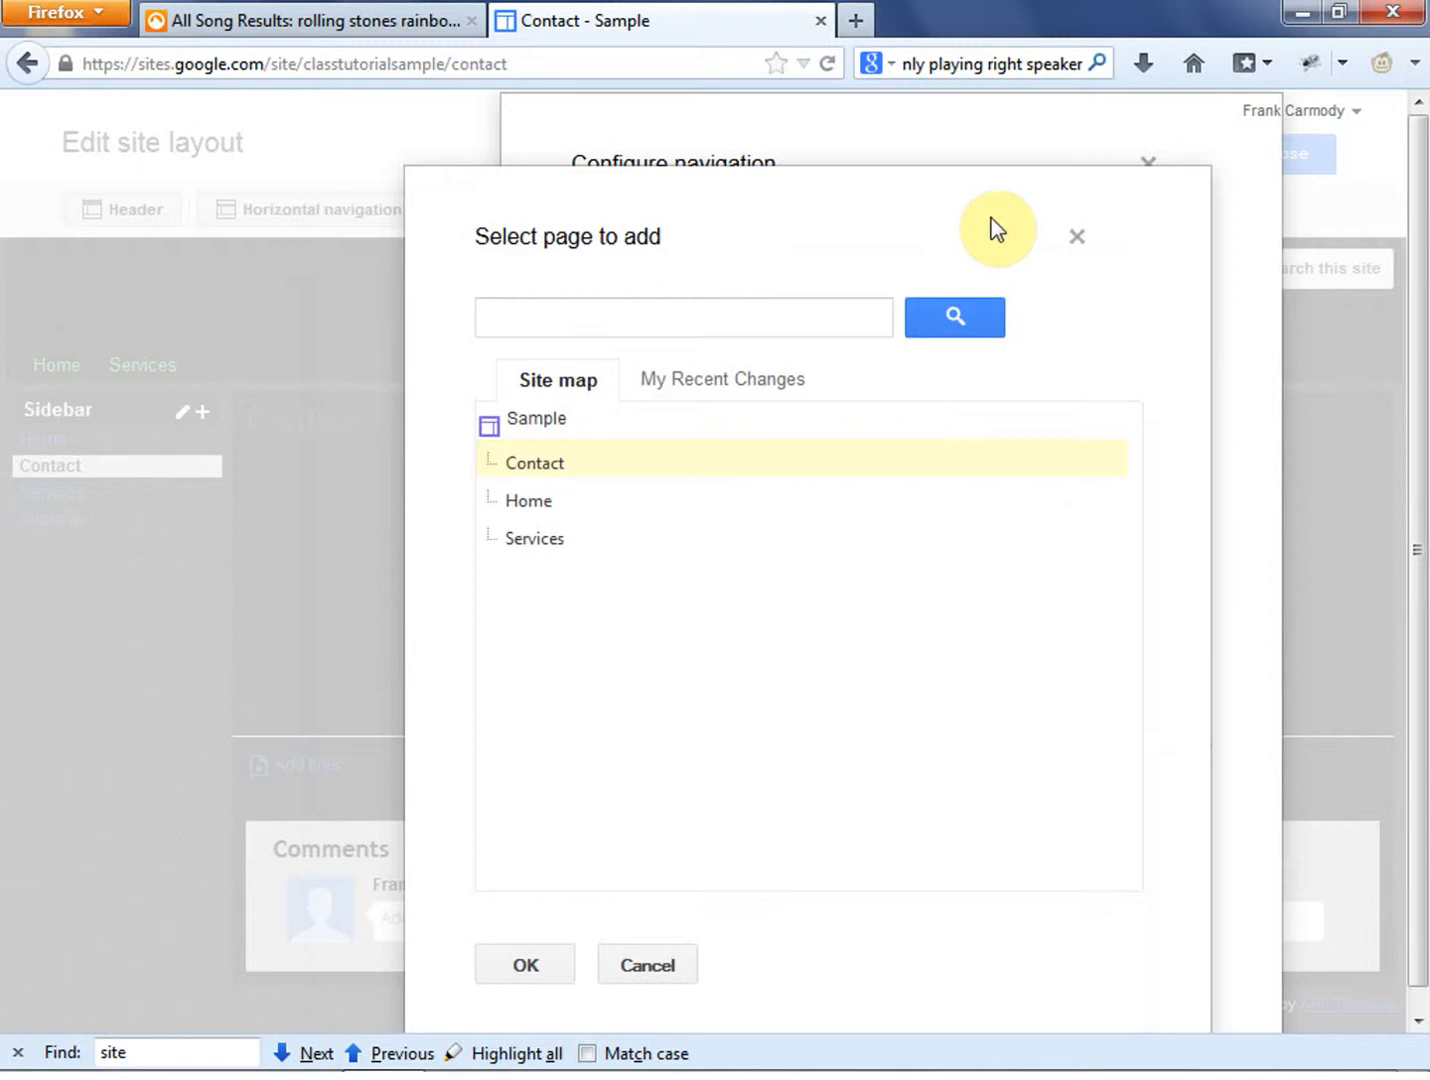
left_click(552, 972)
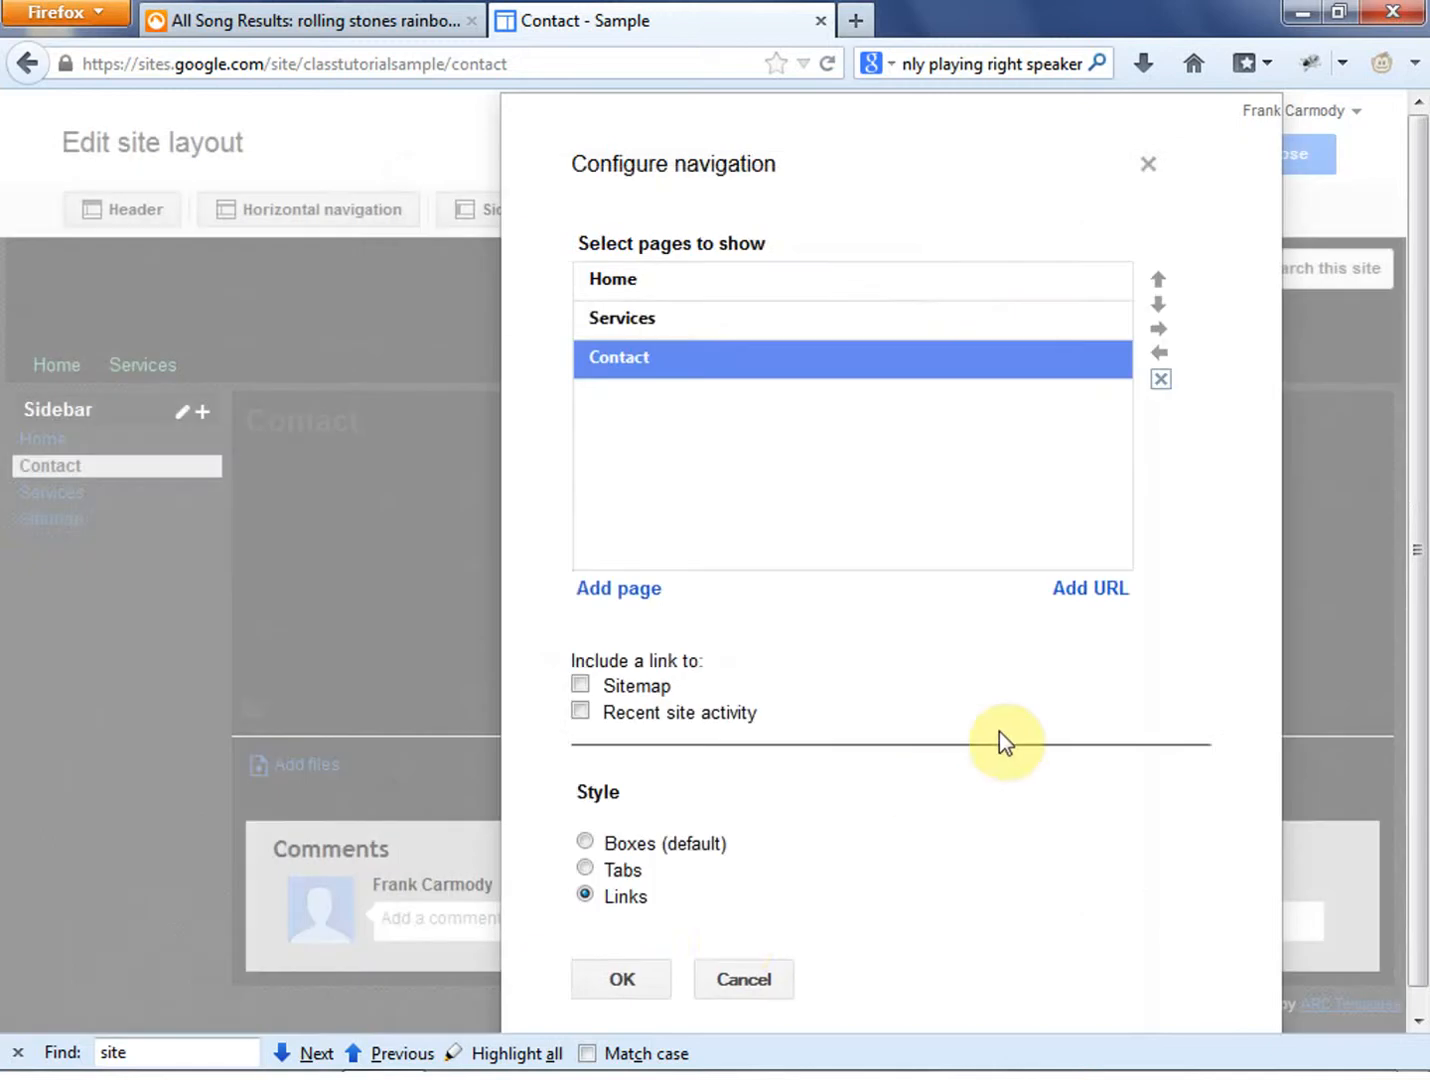
left_click(626, 980)
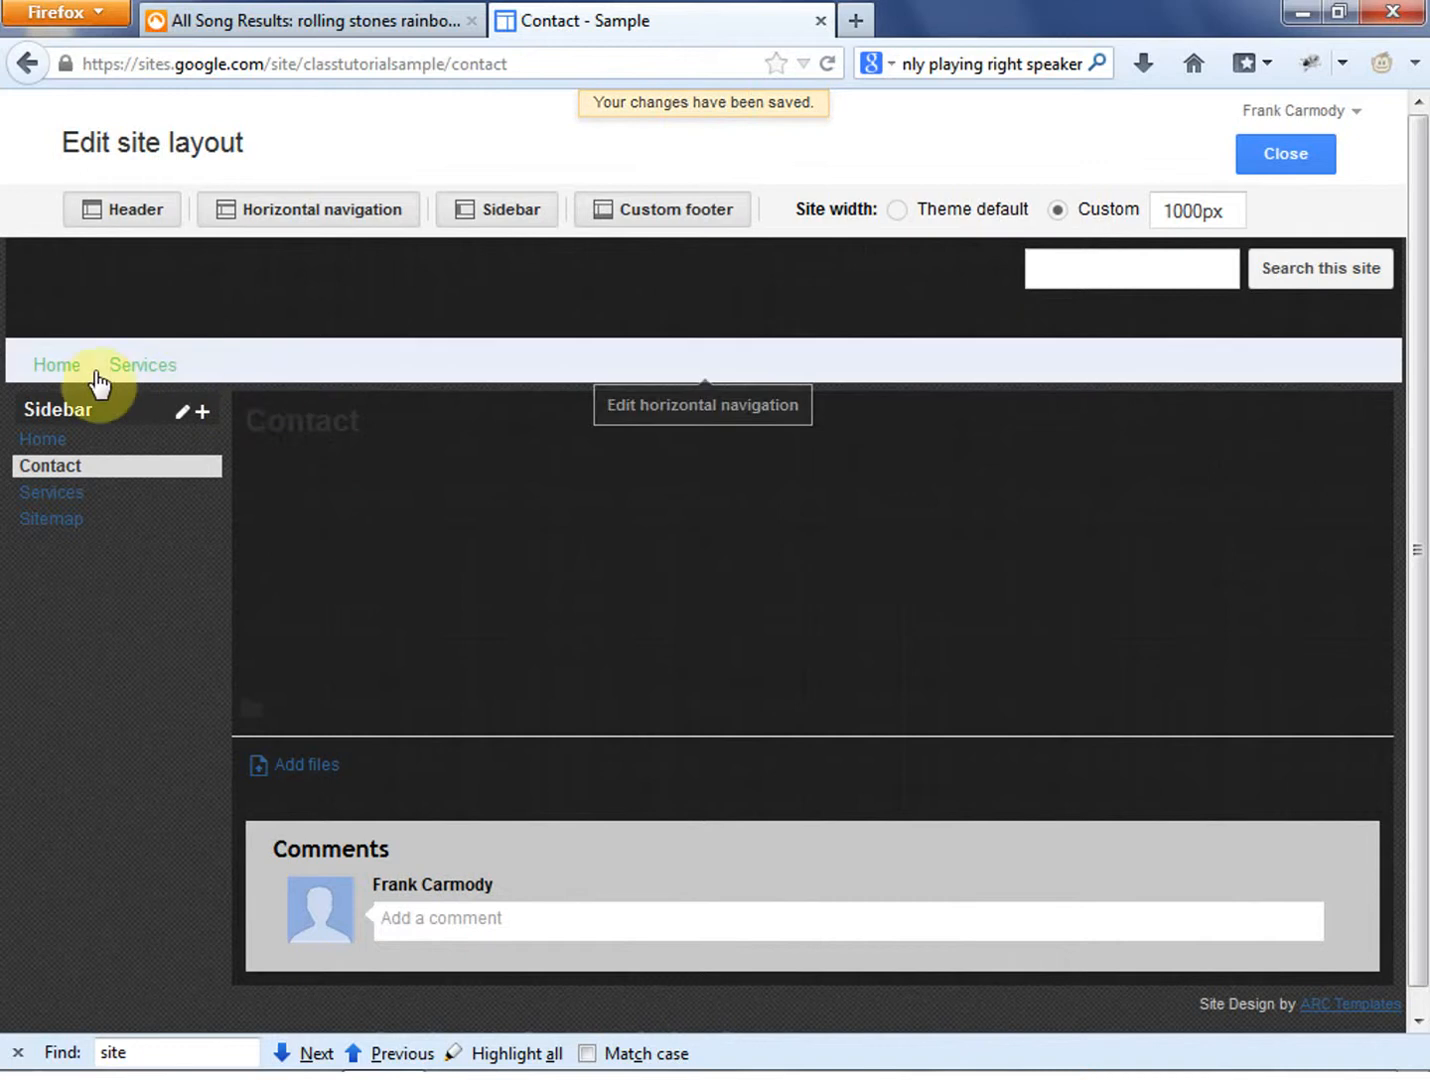
- Set the horizontal navigation's style to Tabs
left_click(329, 367)
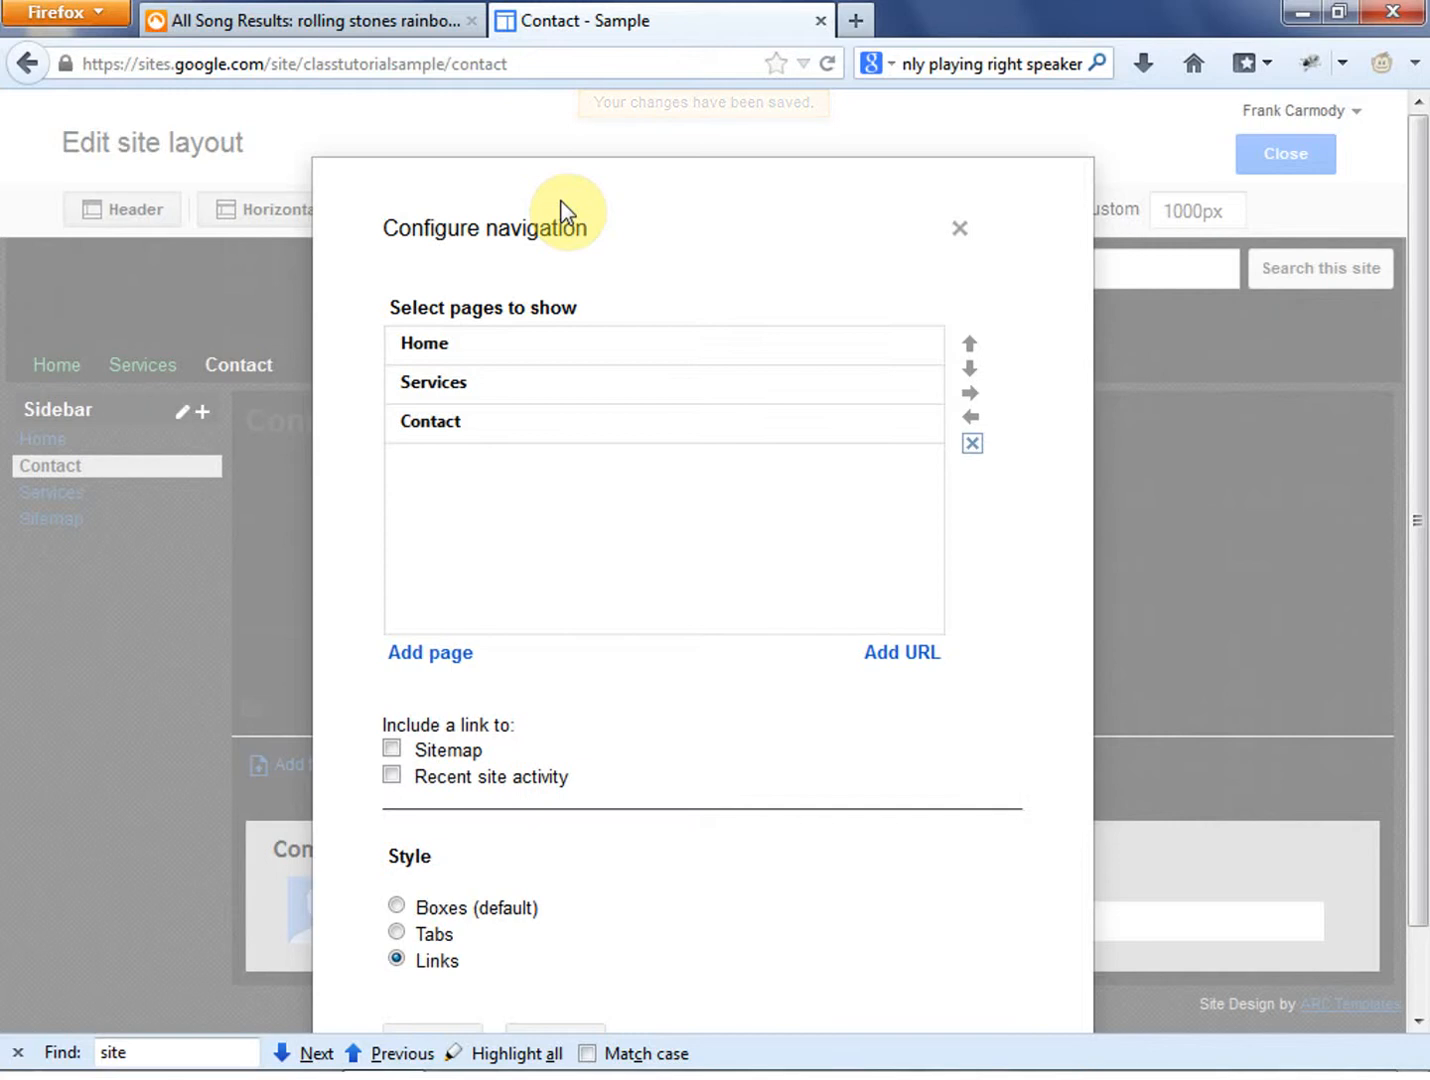
left_click_drag(711, 214, 774, 185)
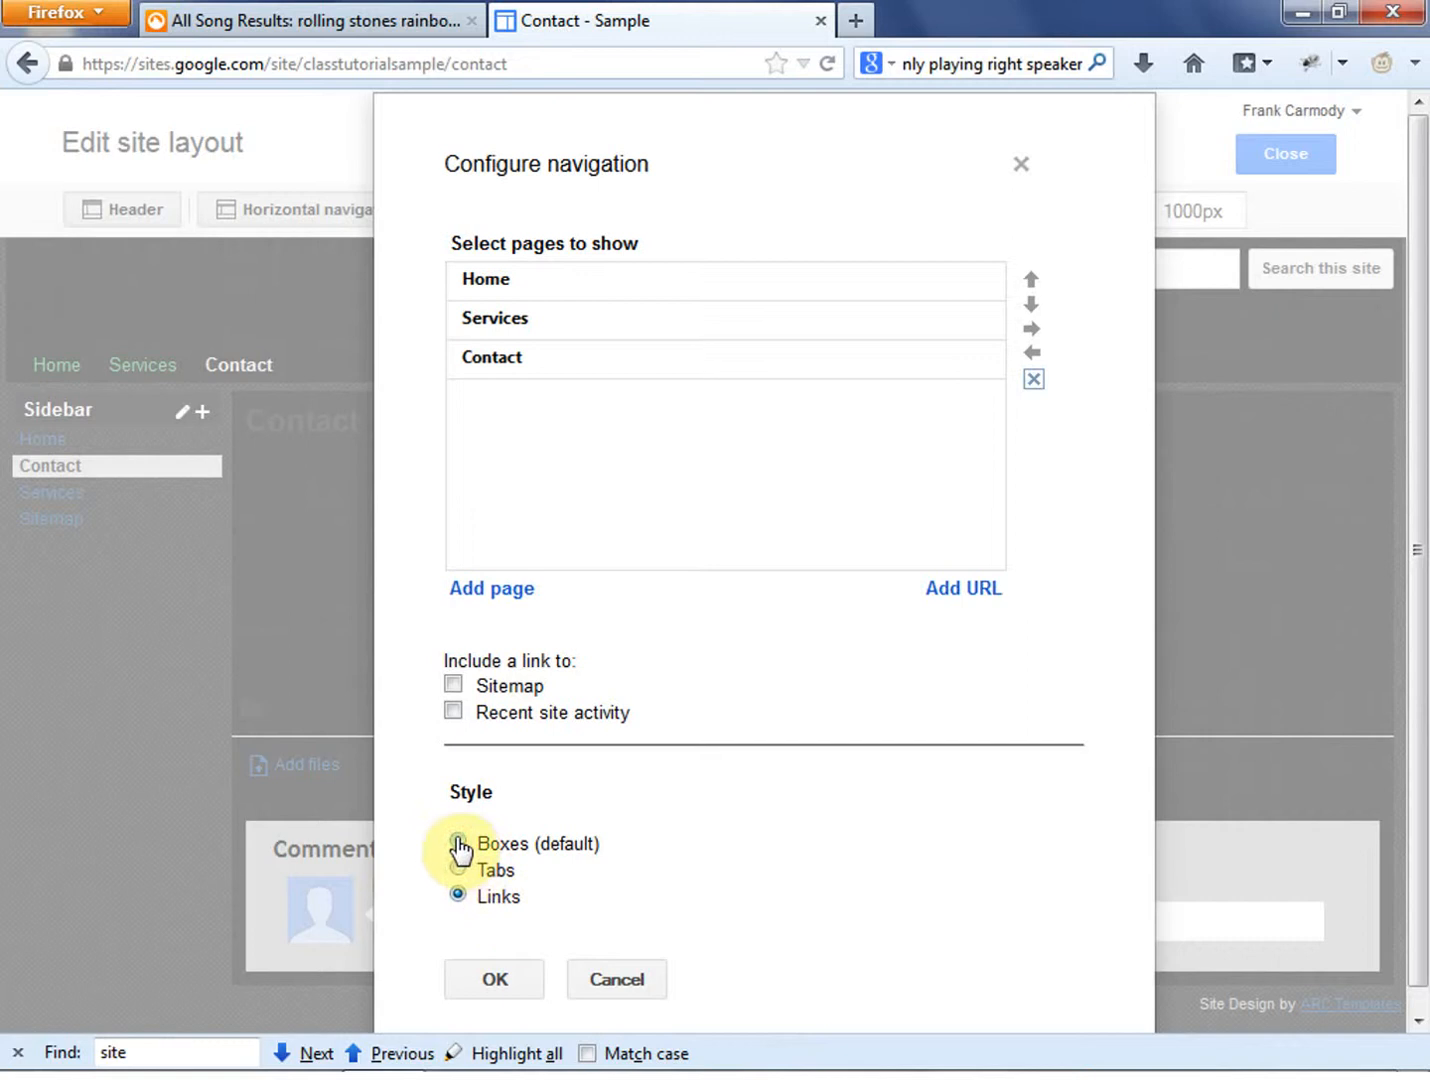
left_click(458, 868)
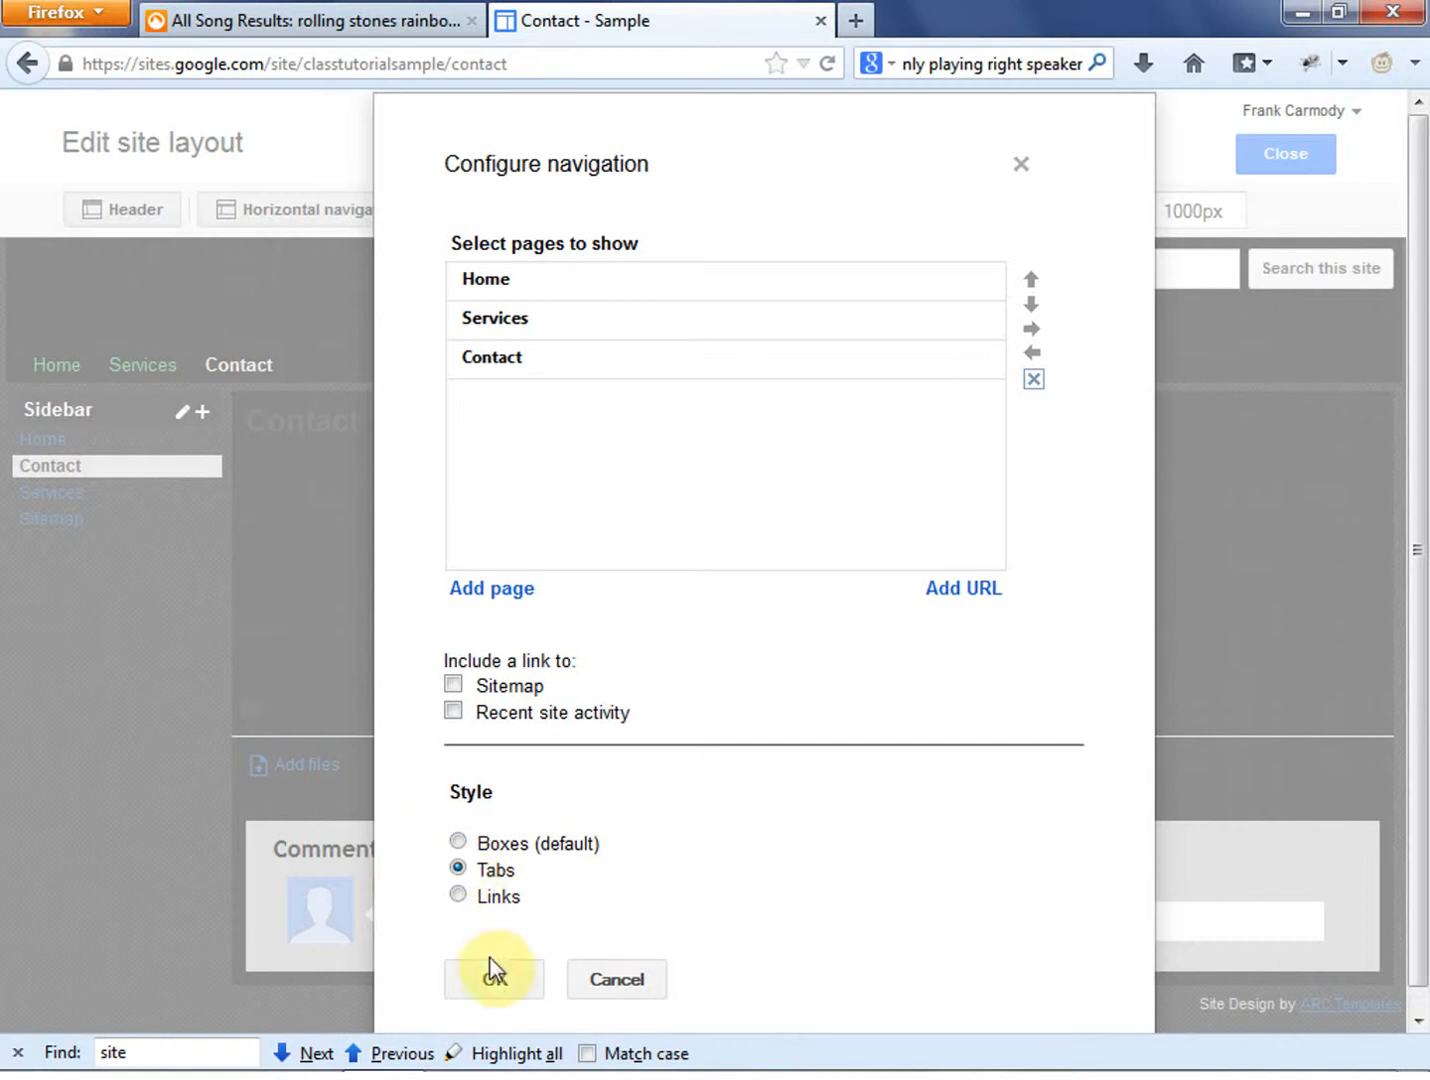
left_click(492, 978)
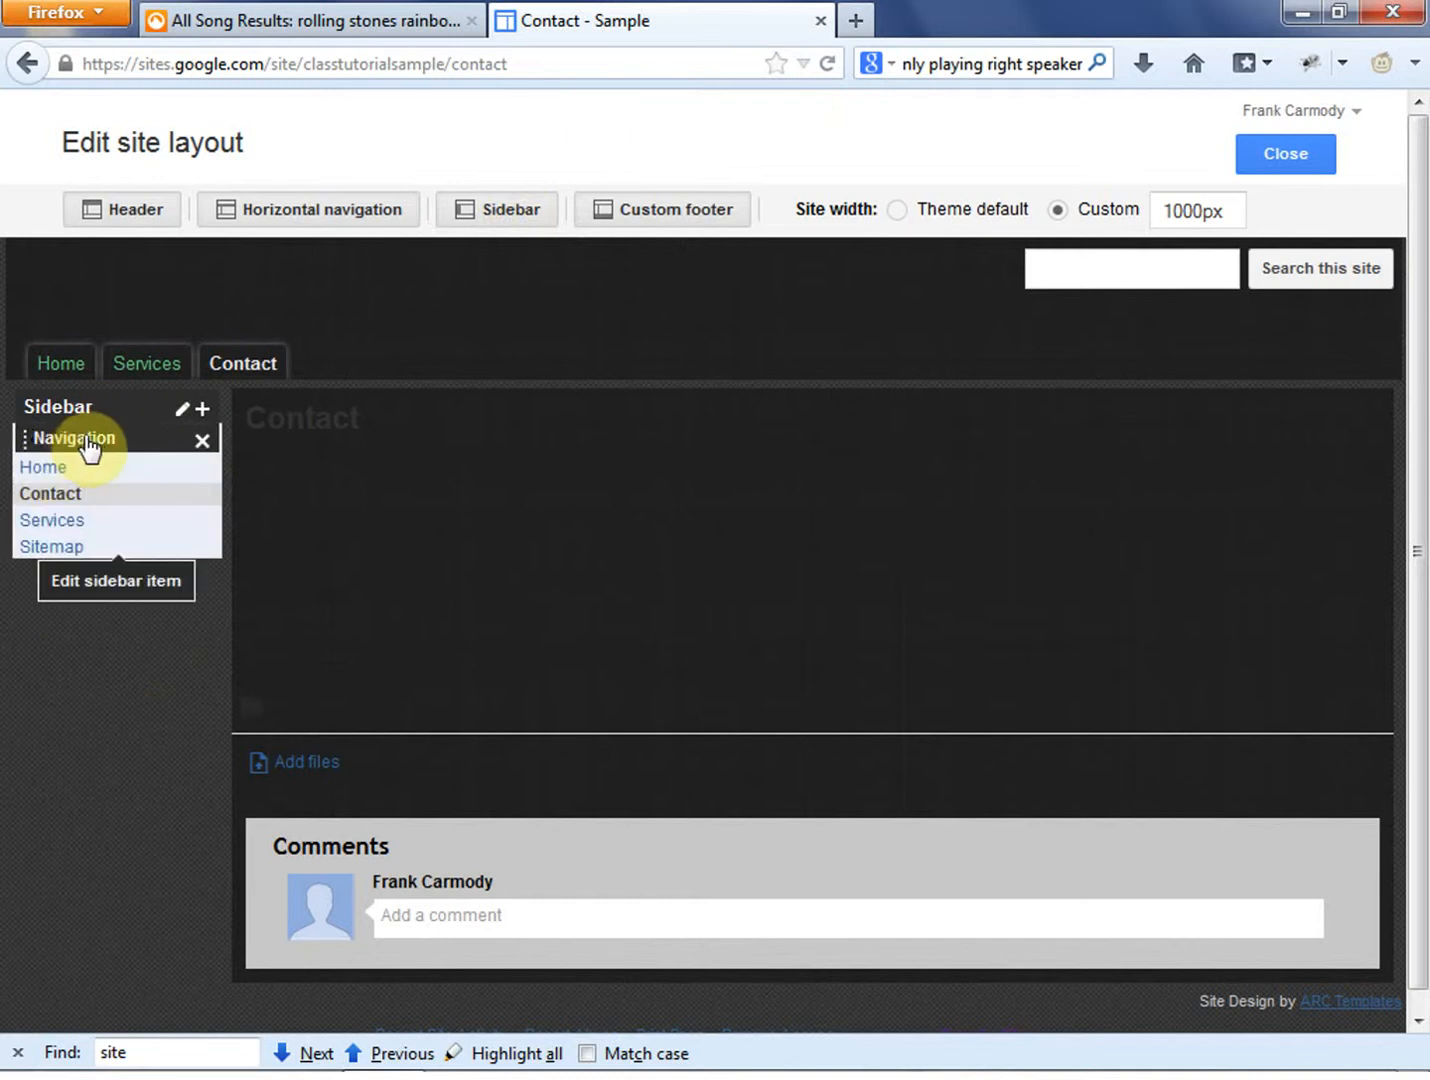
- Toggle the sidebar off and on, and confirm its settings with left display and a width of 150 pixels
left_click(518, 214)
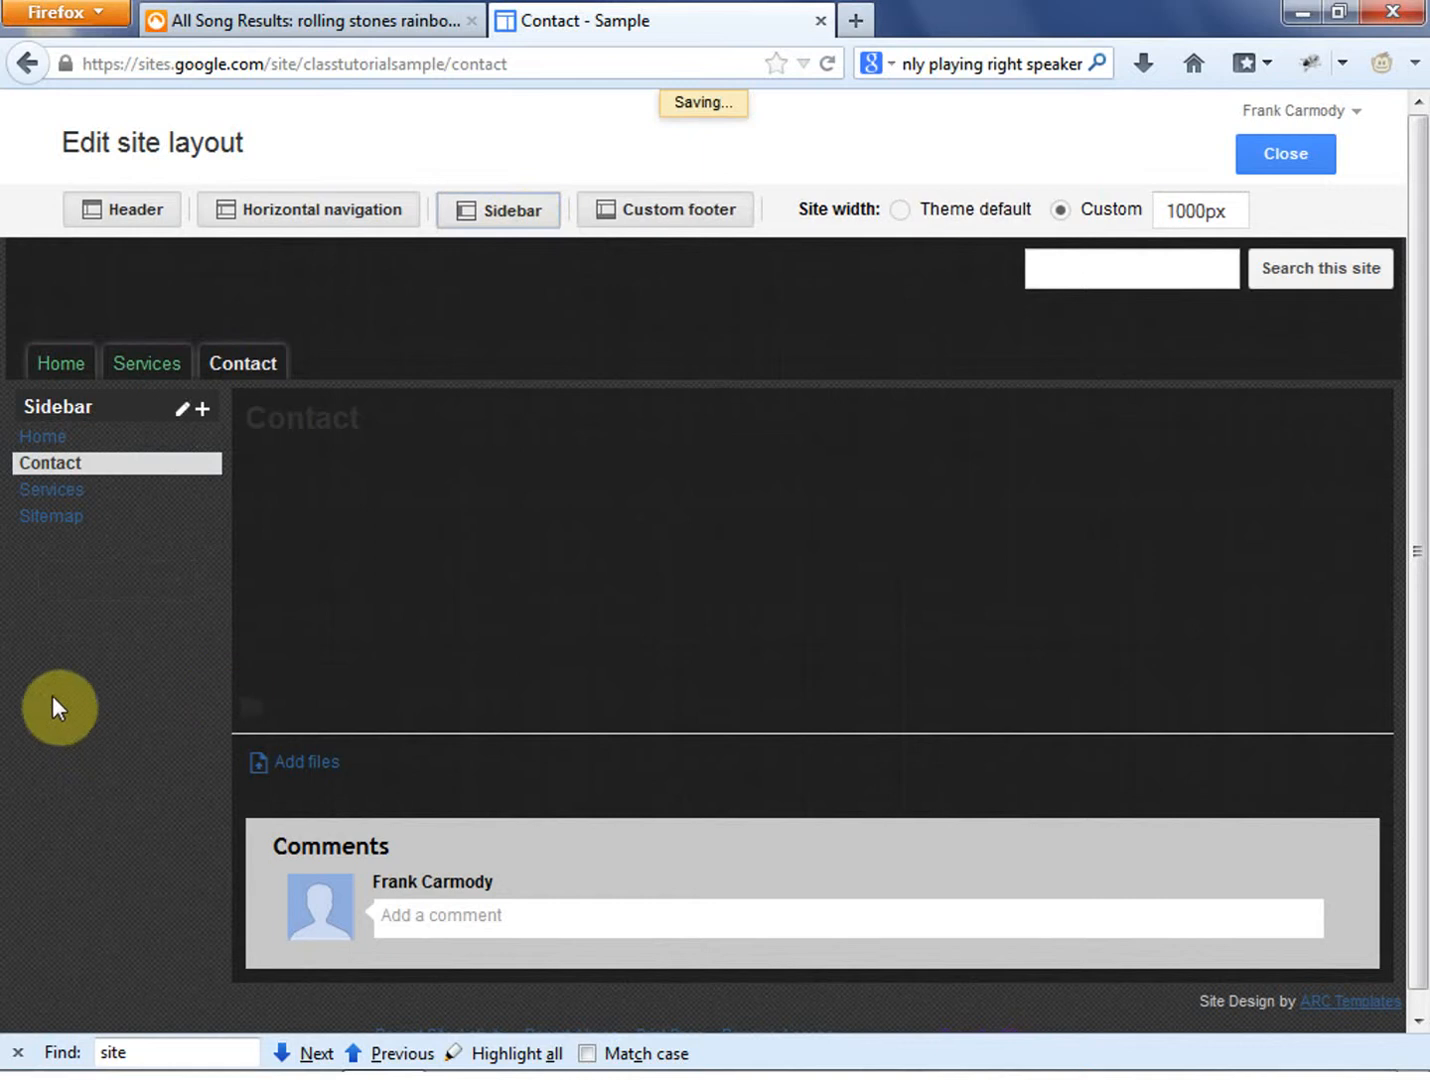
left_click(180, 409)
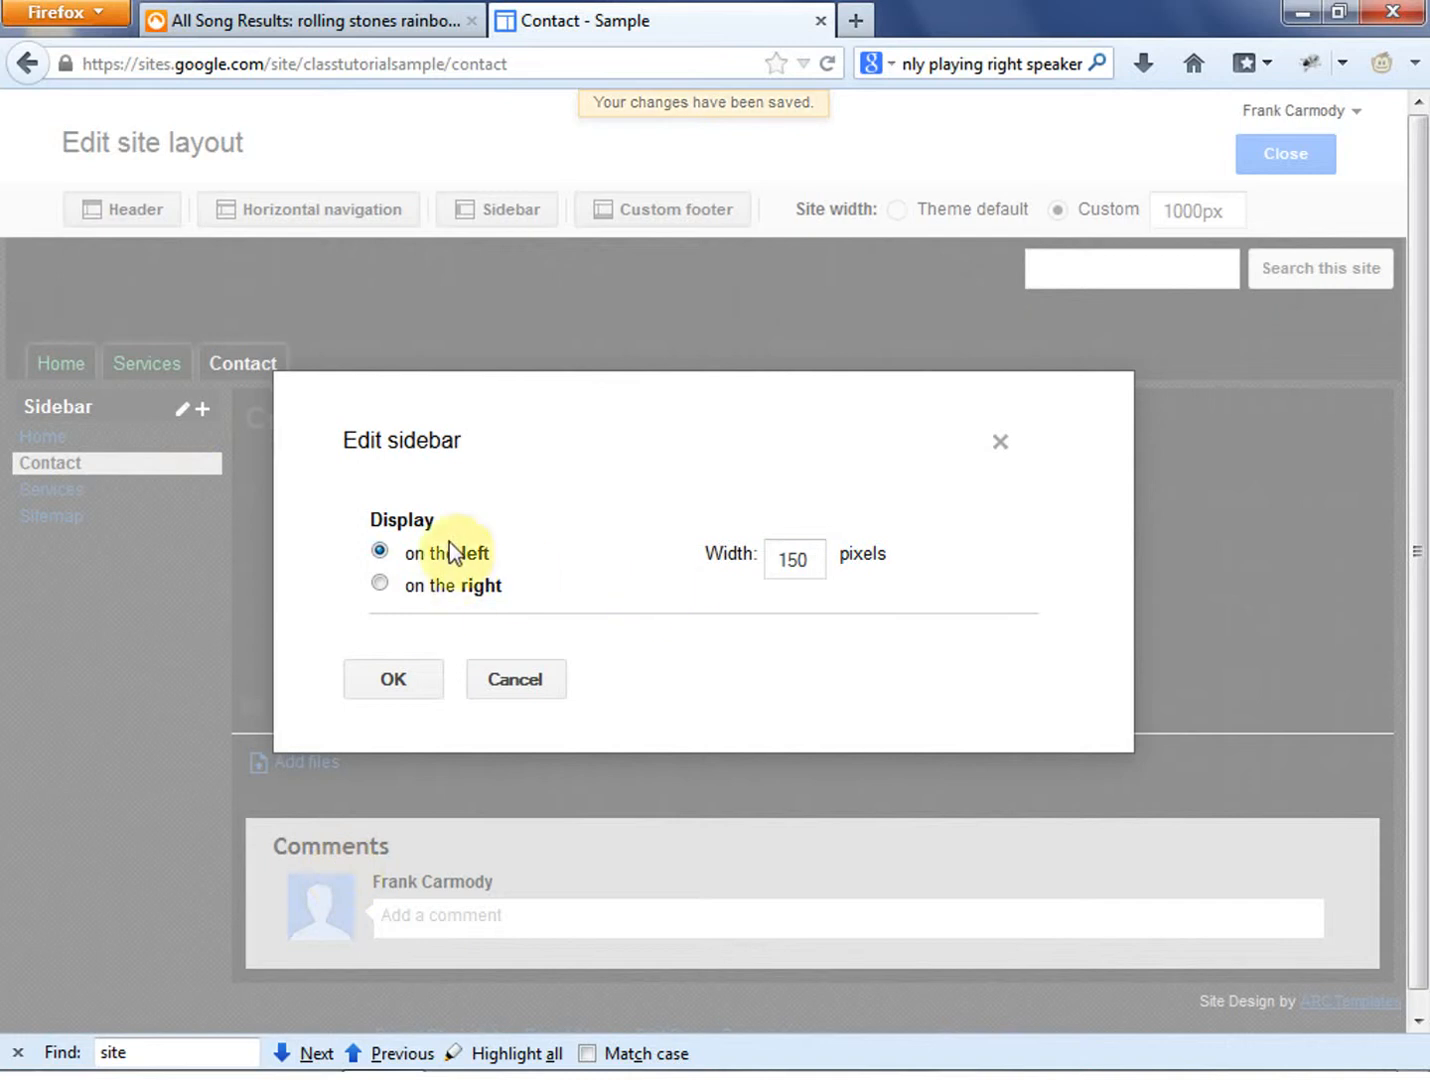
left_click(431, 687)
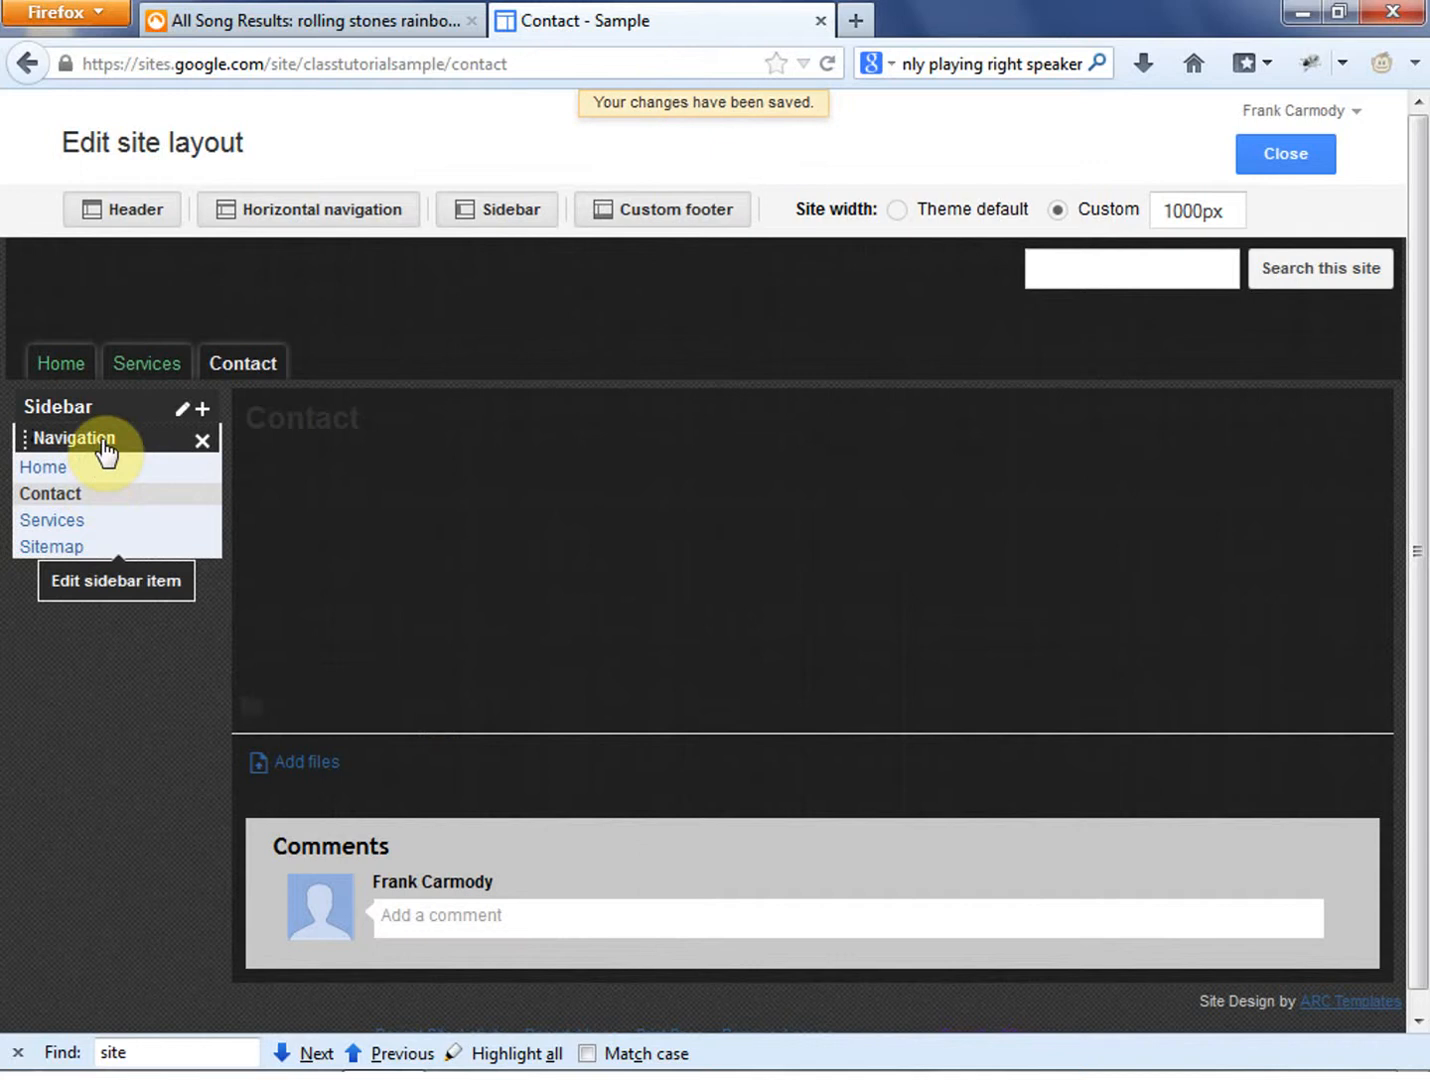
- Try turning off automatic organization of the sidebar's Navigation item, re-enable it and confirm the settings
left_click(103, 445)
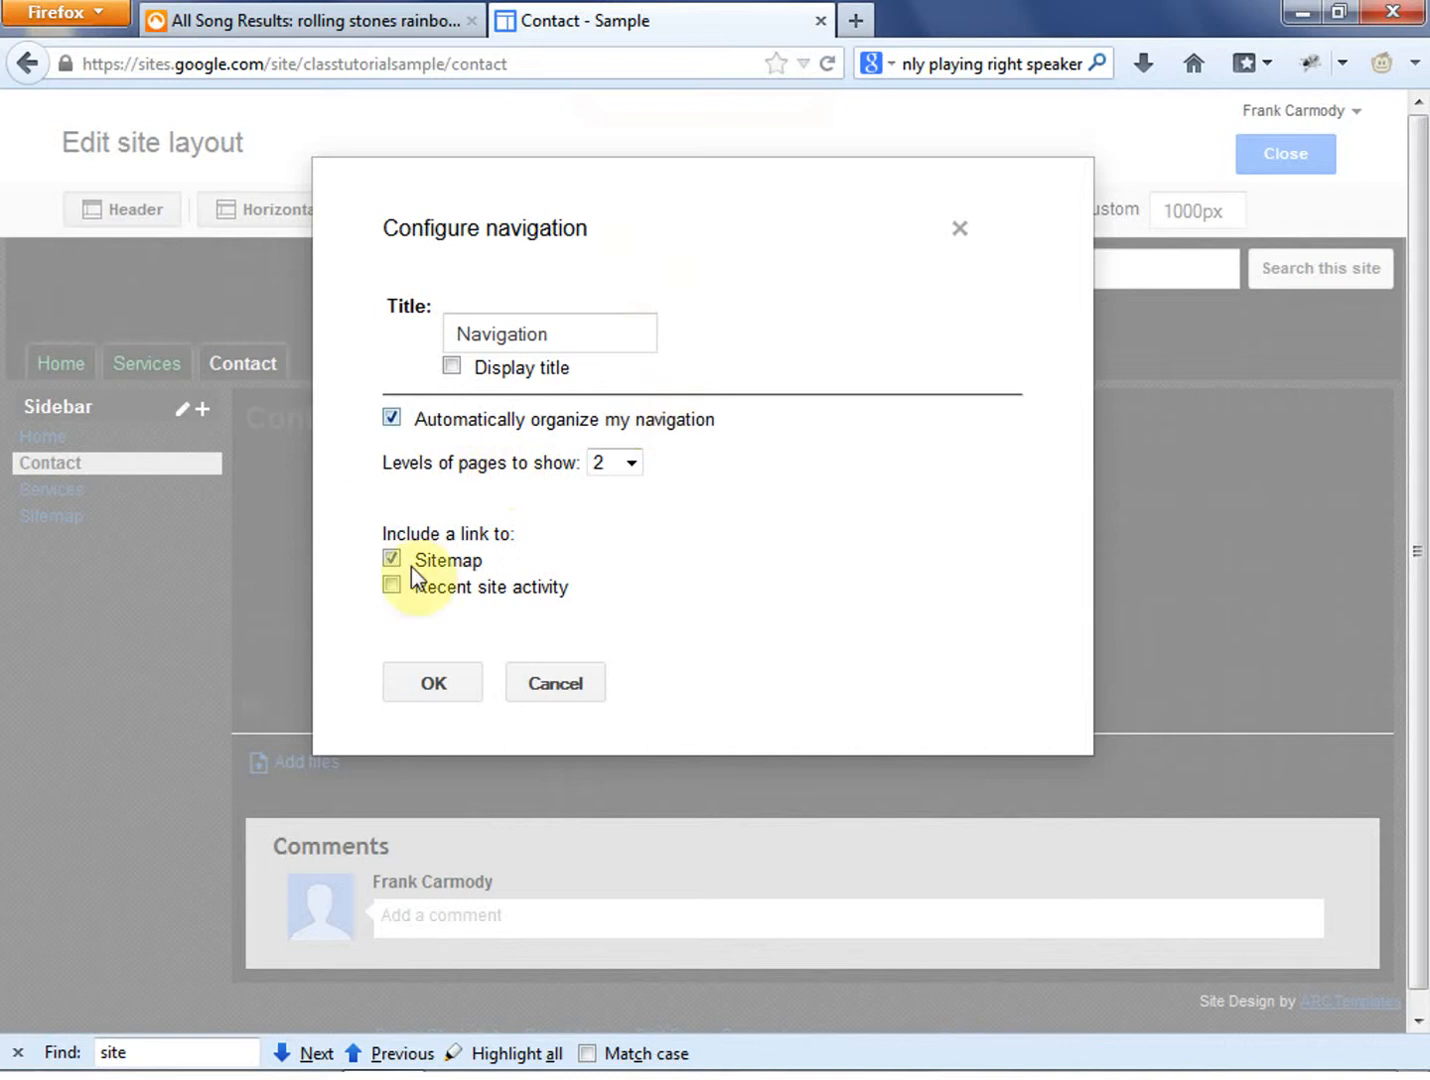
left_click(391, 419)
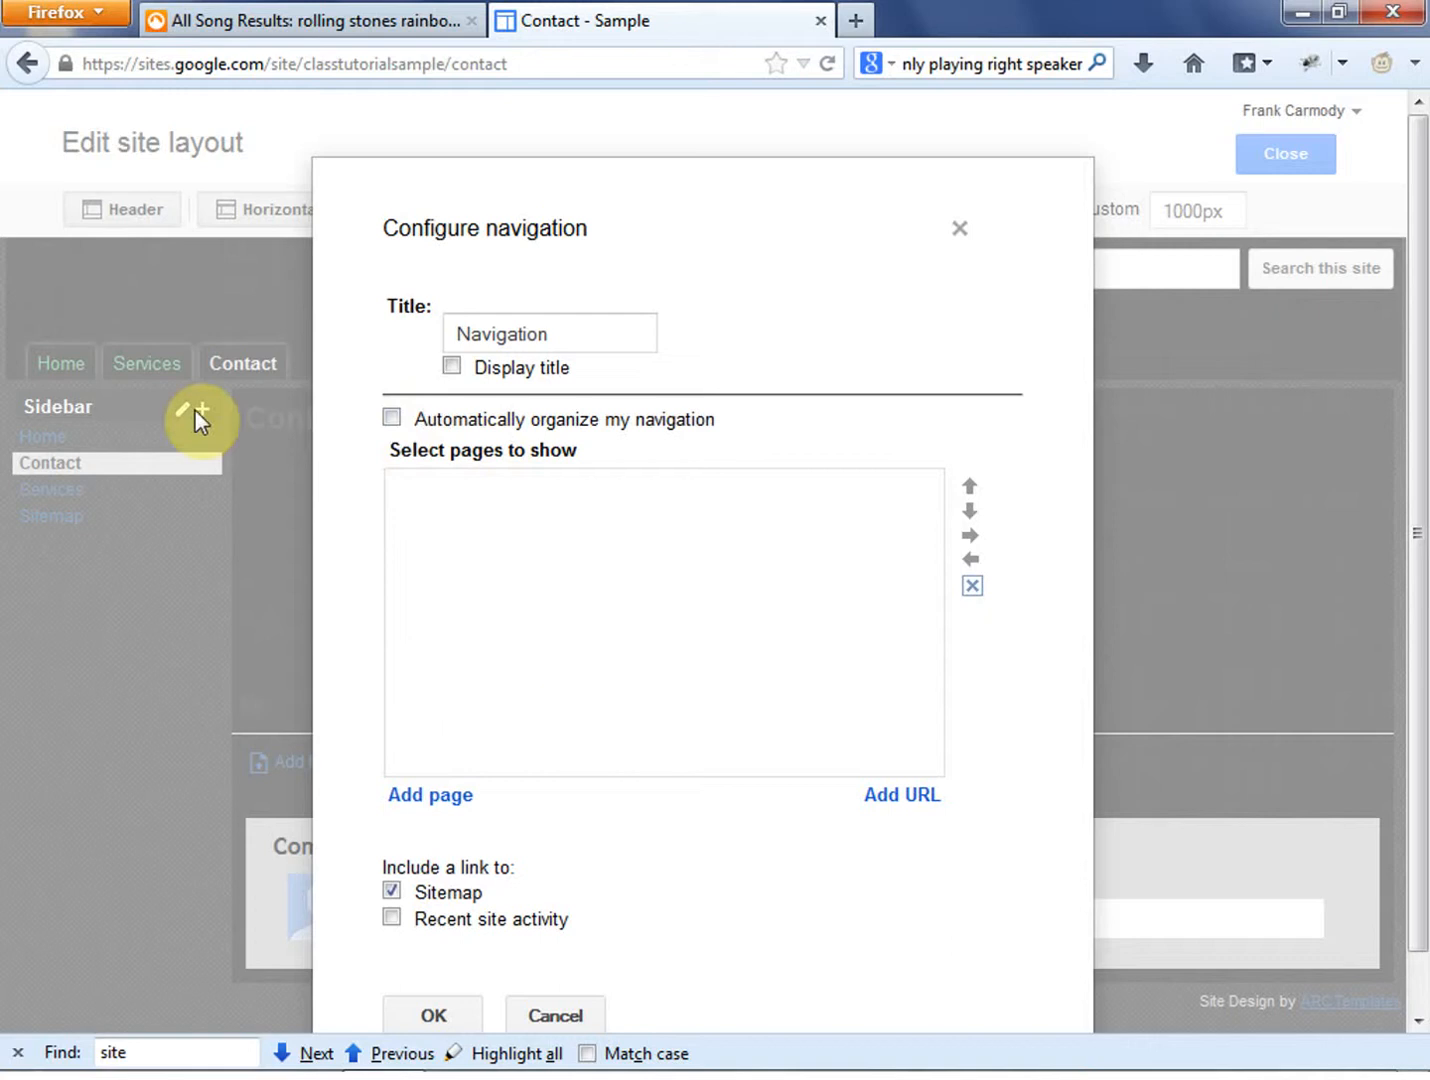
left_click(392, 417)
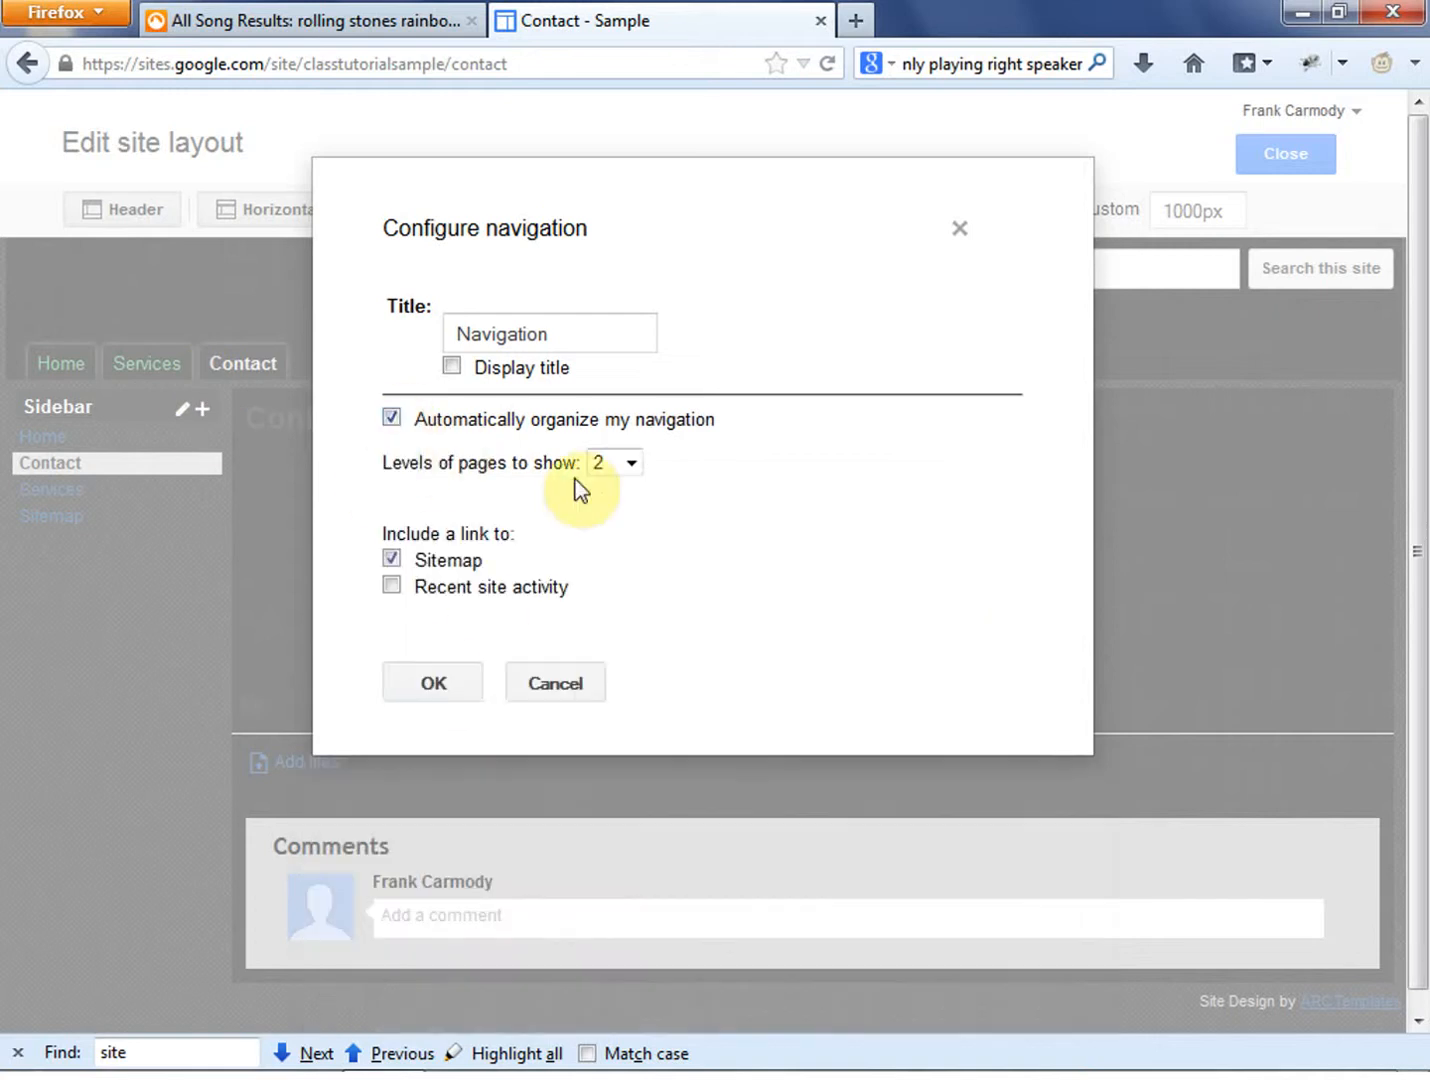
left_click(435, 690)
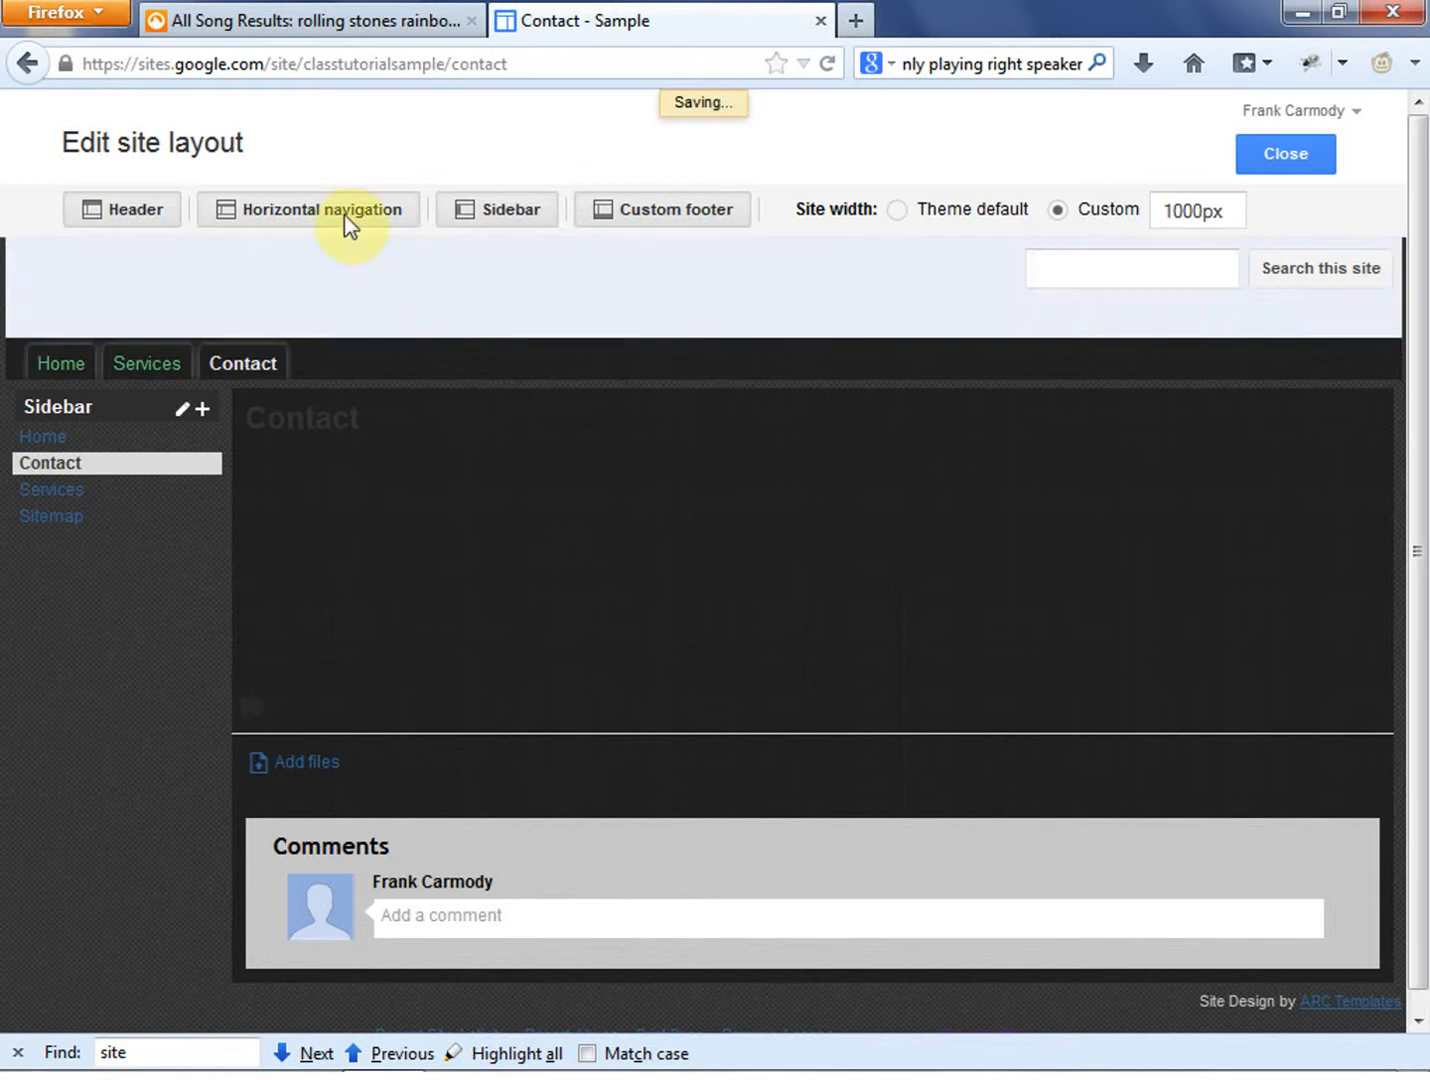
- Disable the sidebar and the site header in the site layout
left_click(482, 212)
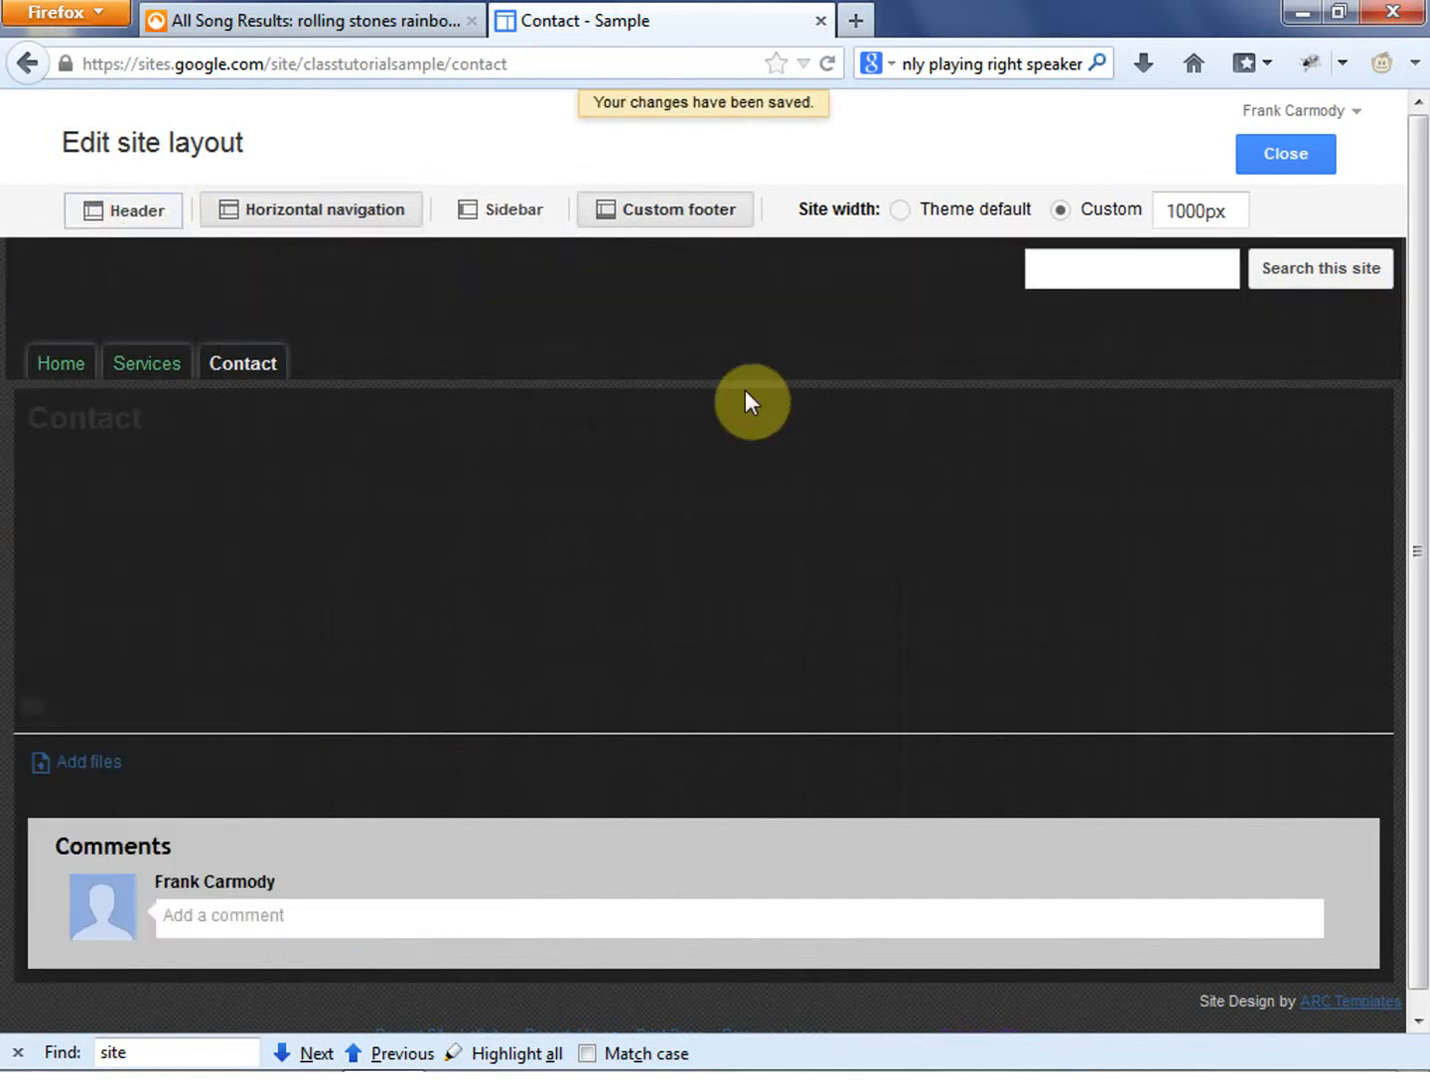
scroll(941, 471, "down", 2)
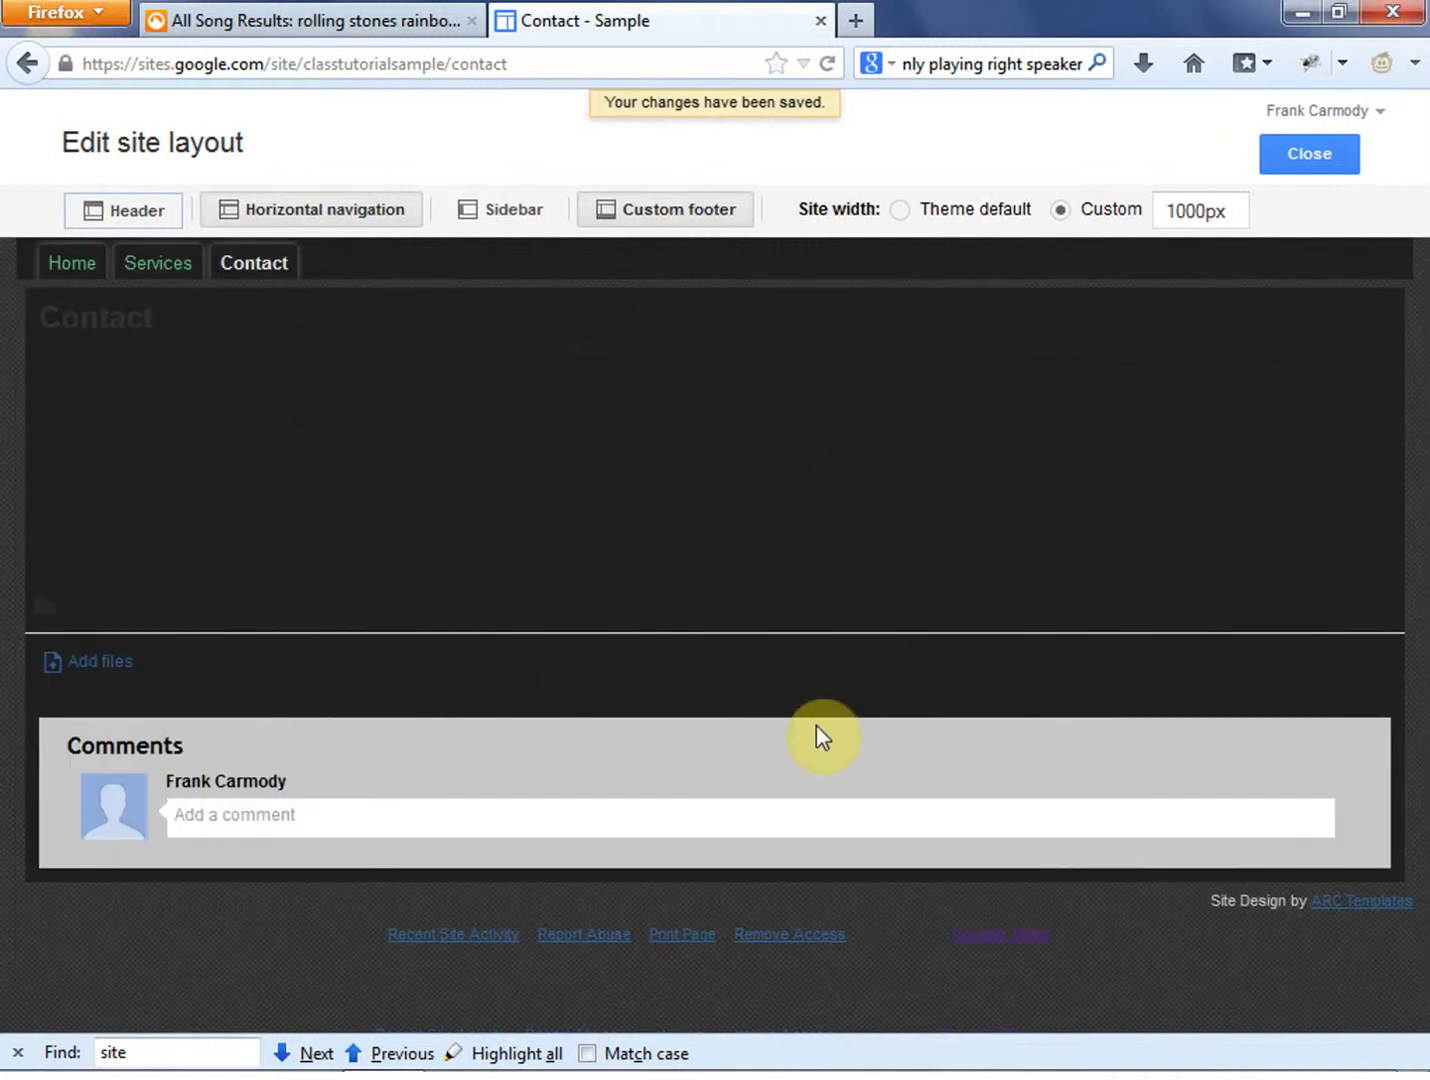
- Toggle the custom footer off and on, open its text for editing, and confirm the footer editor without changes
left_click(654, 205)
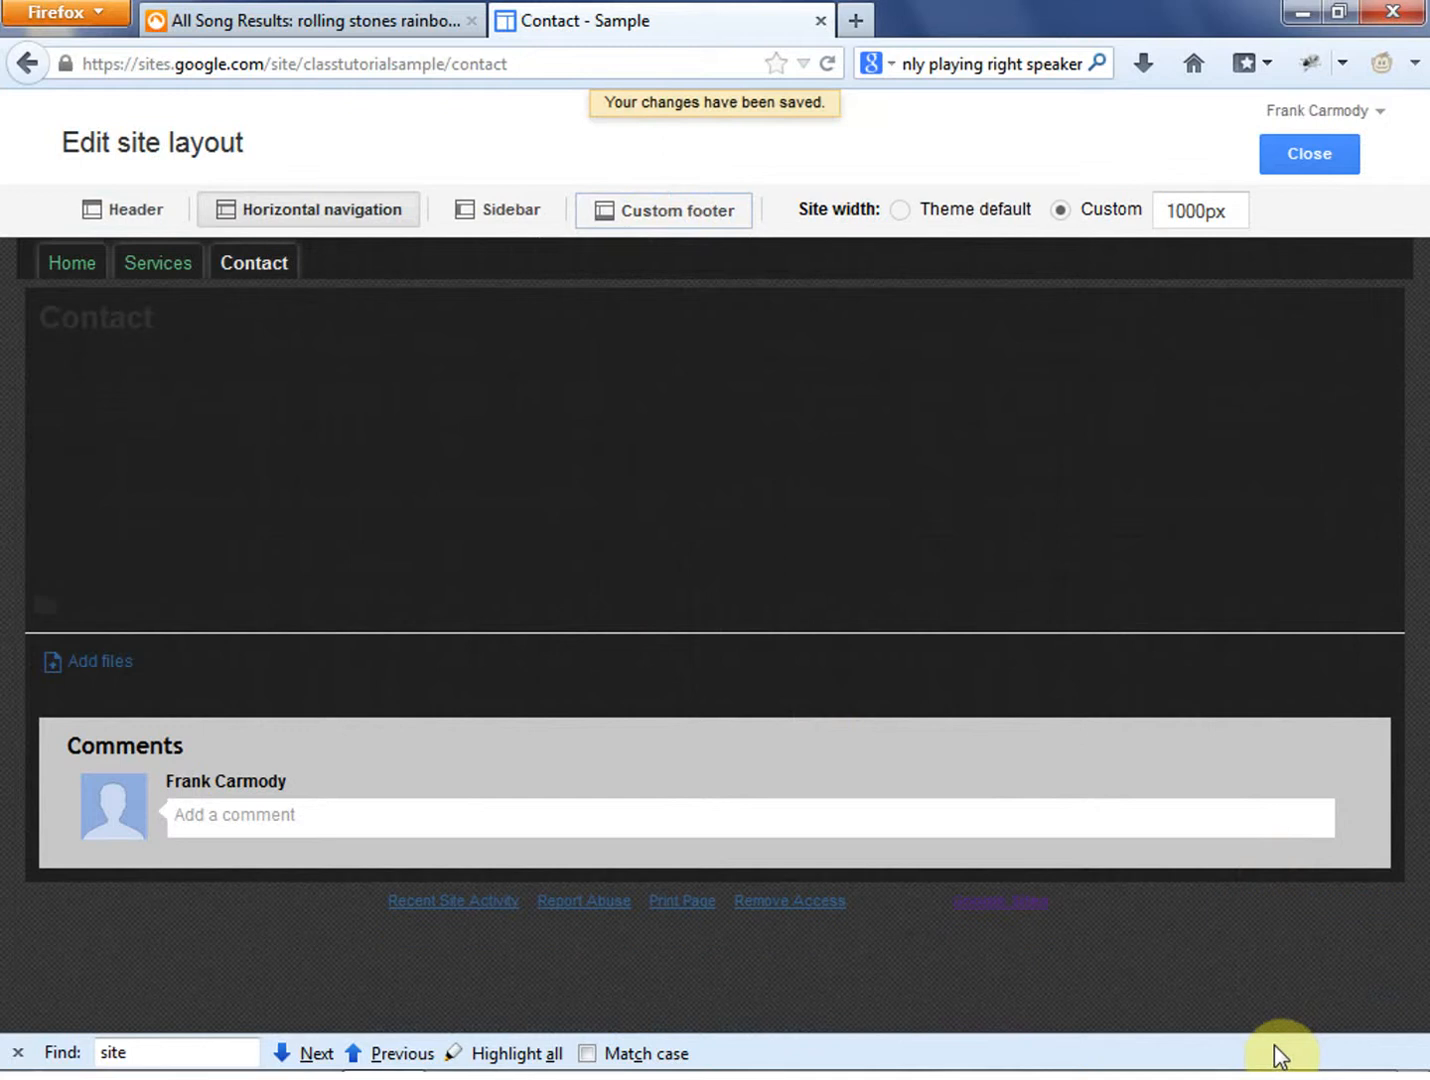
left_click(691, 219)
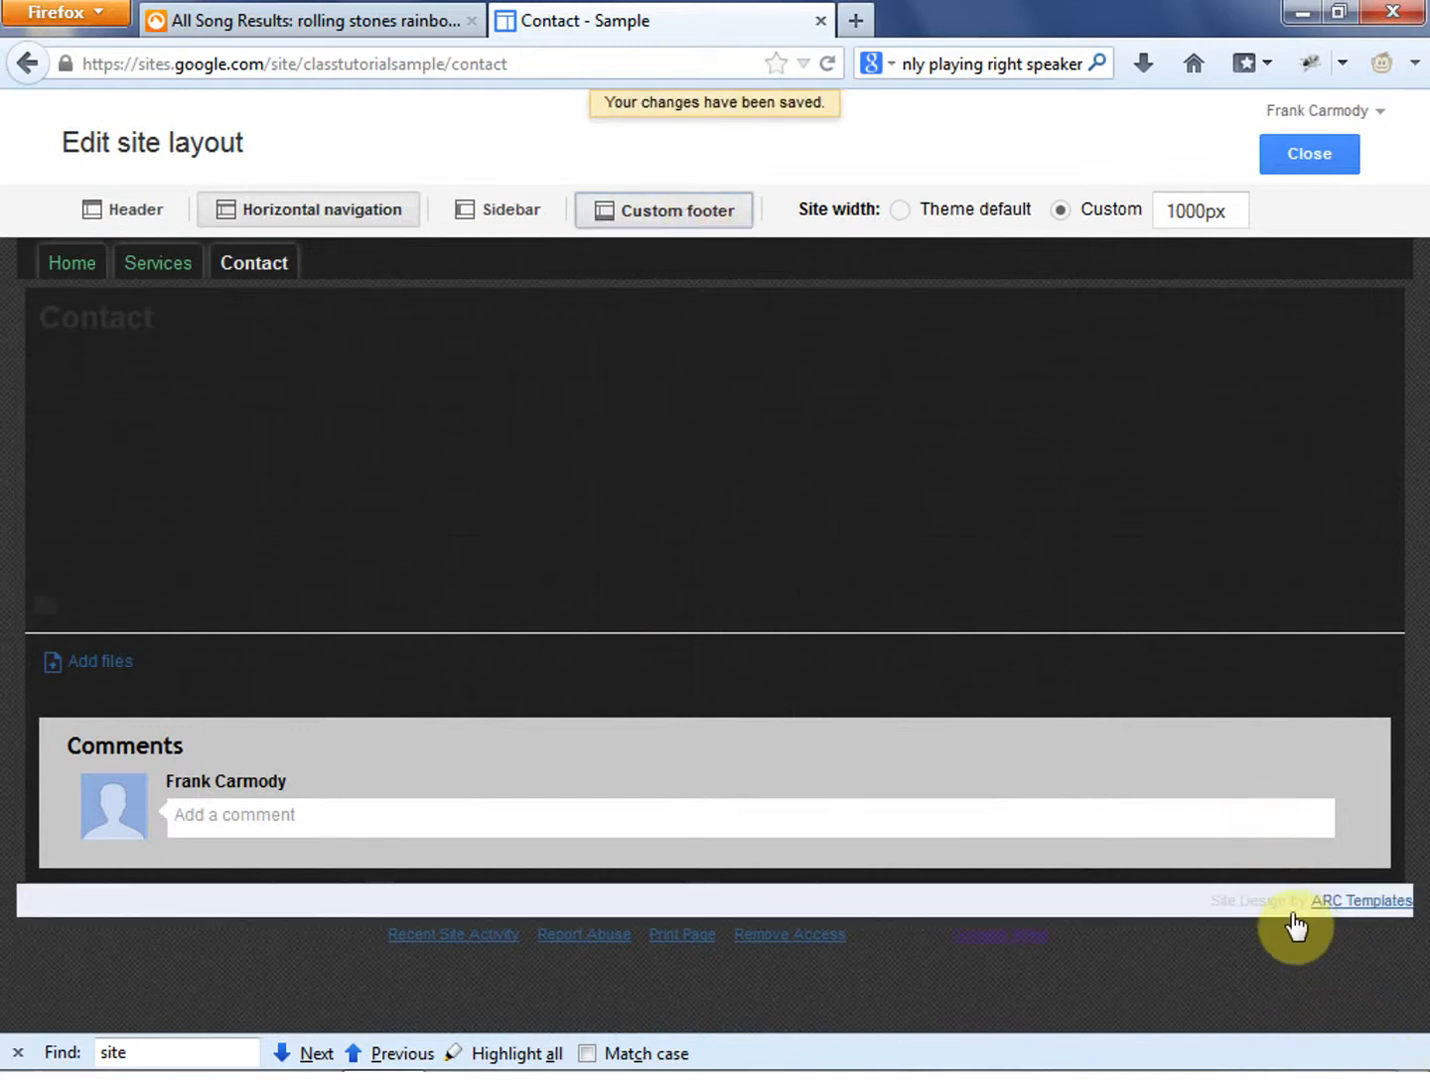
left_click(1145, 926)
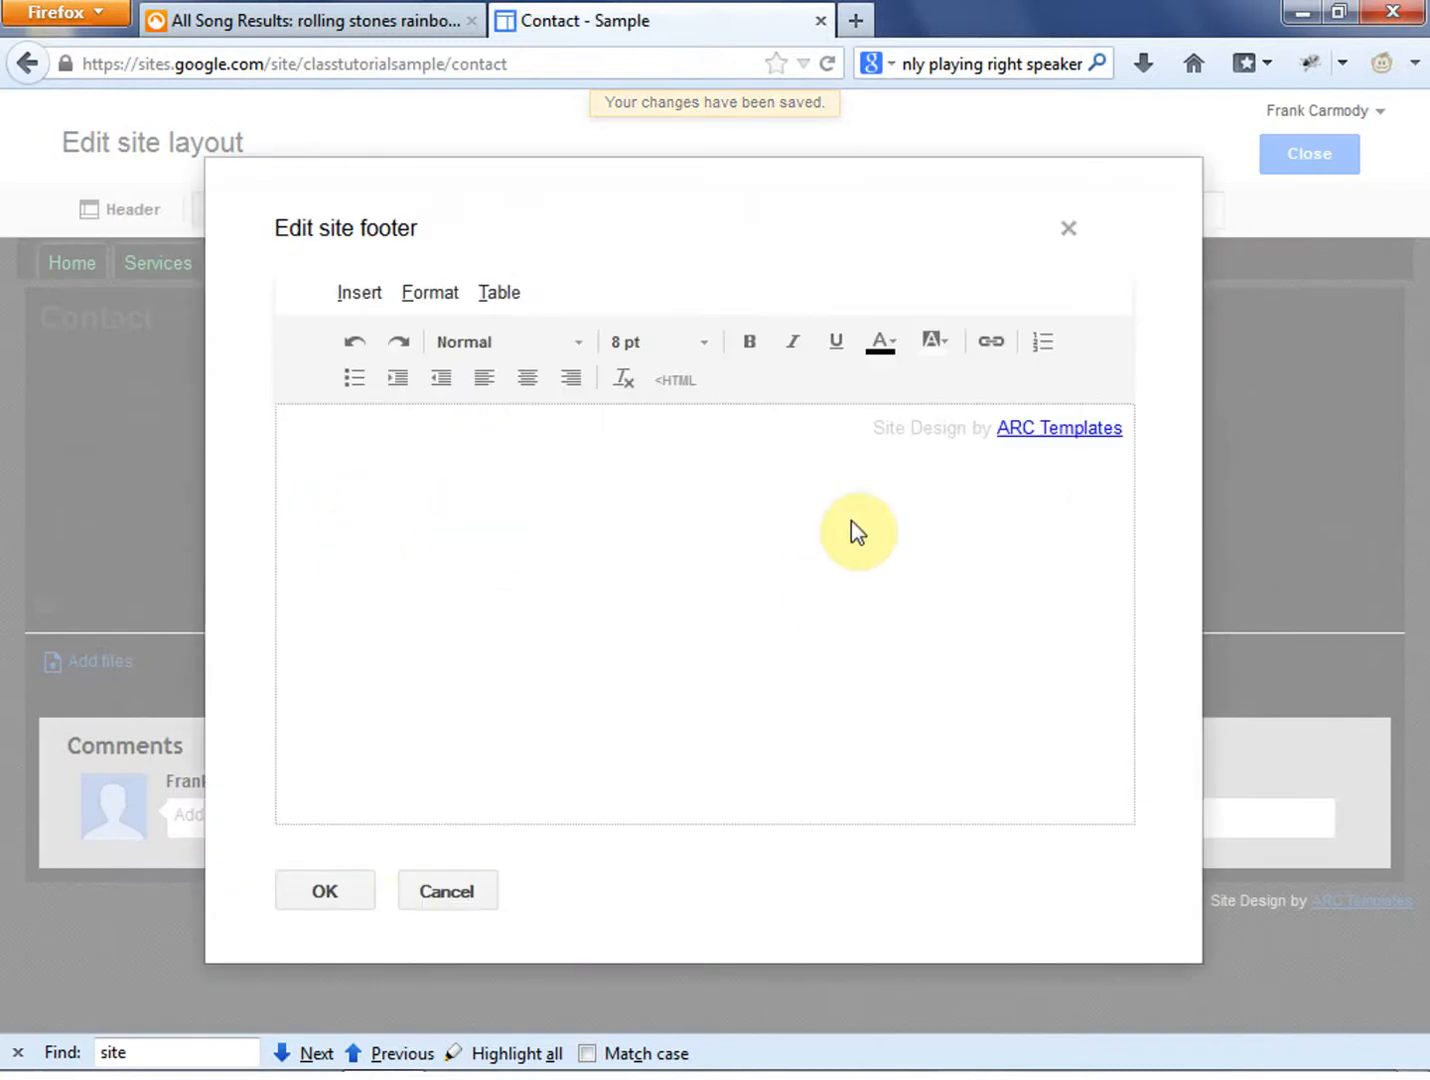
left_click_drag(865, 431, 1128, 445)
left_click(1102, 540)
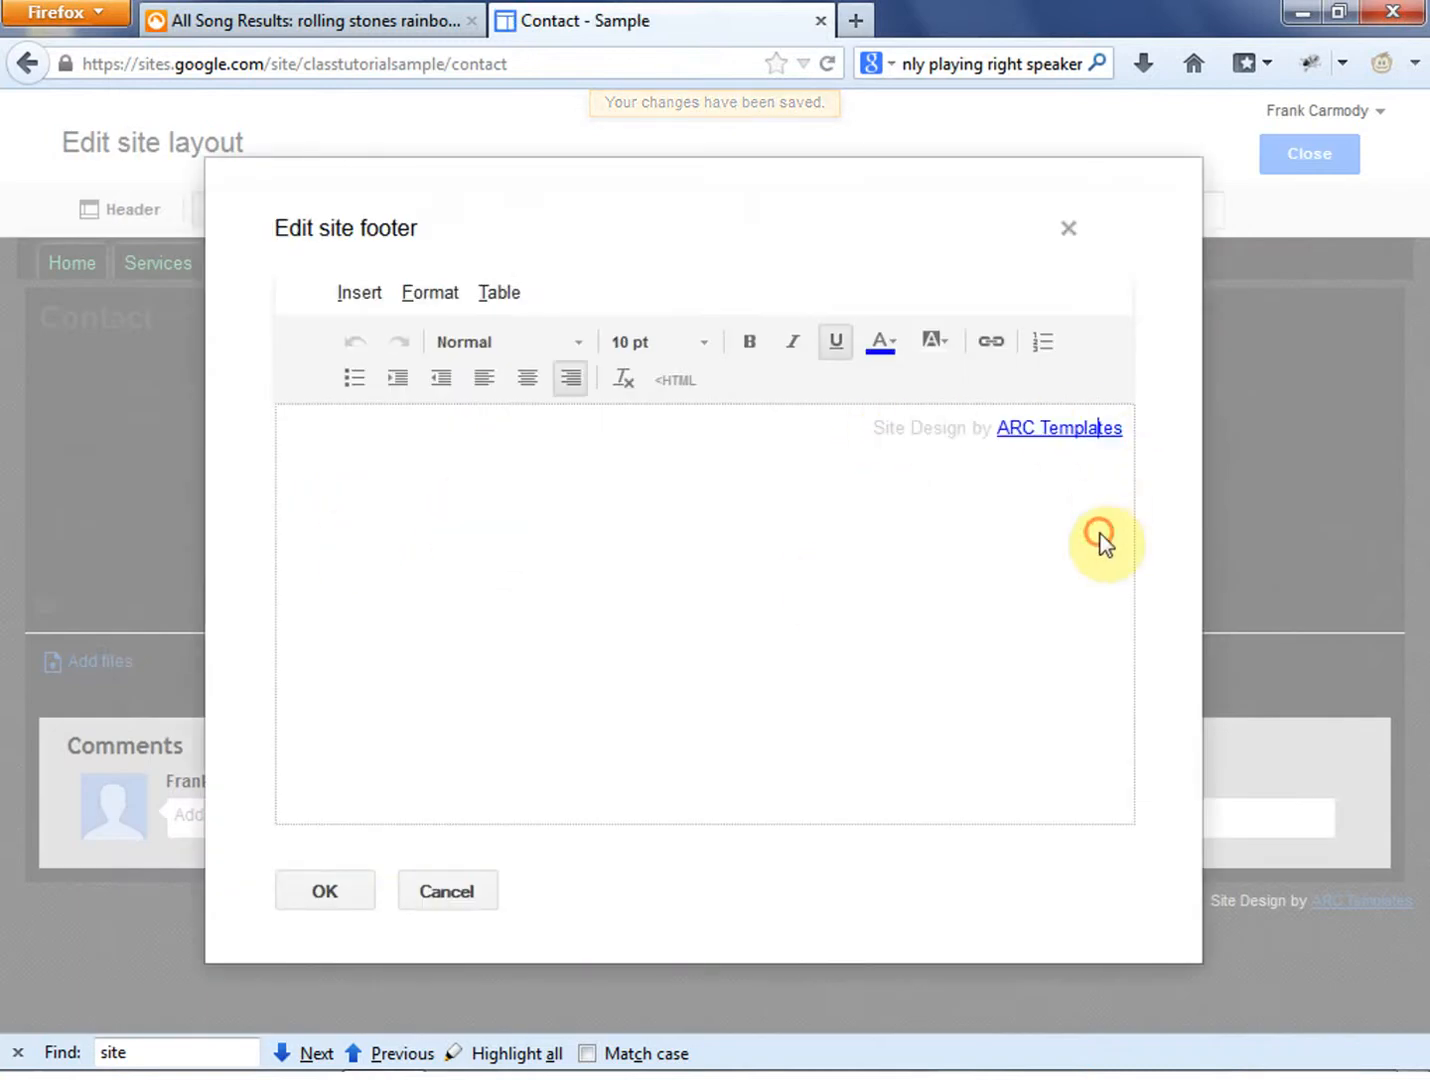
left_click_drag(872, 430, 1133, 445)
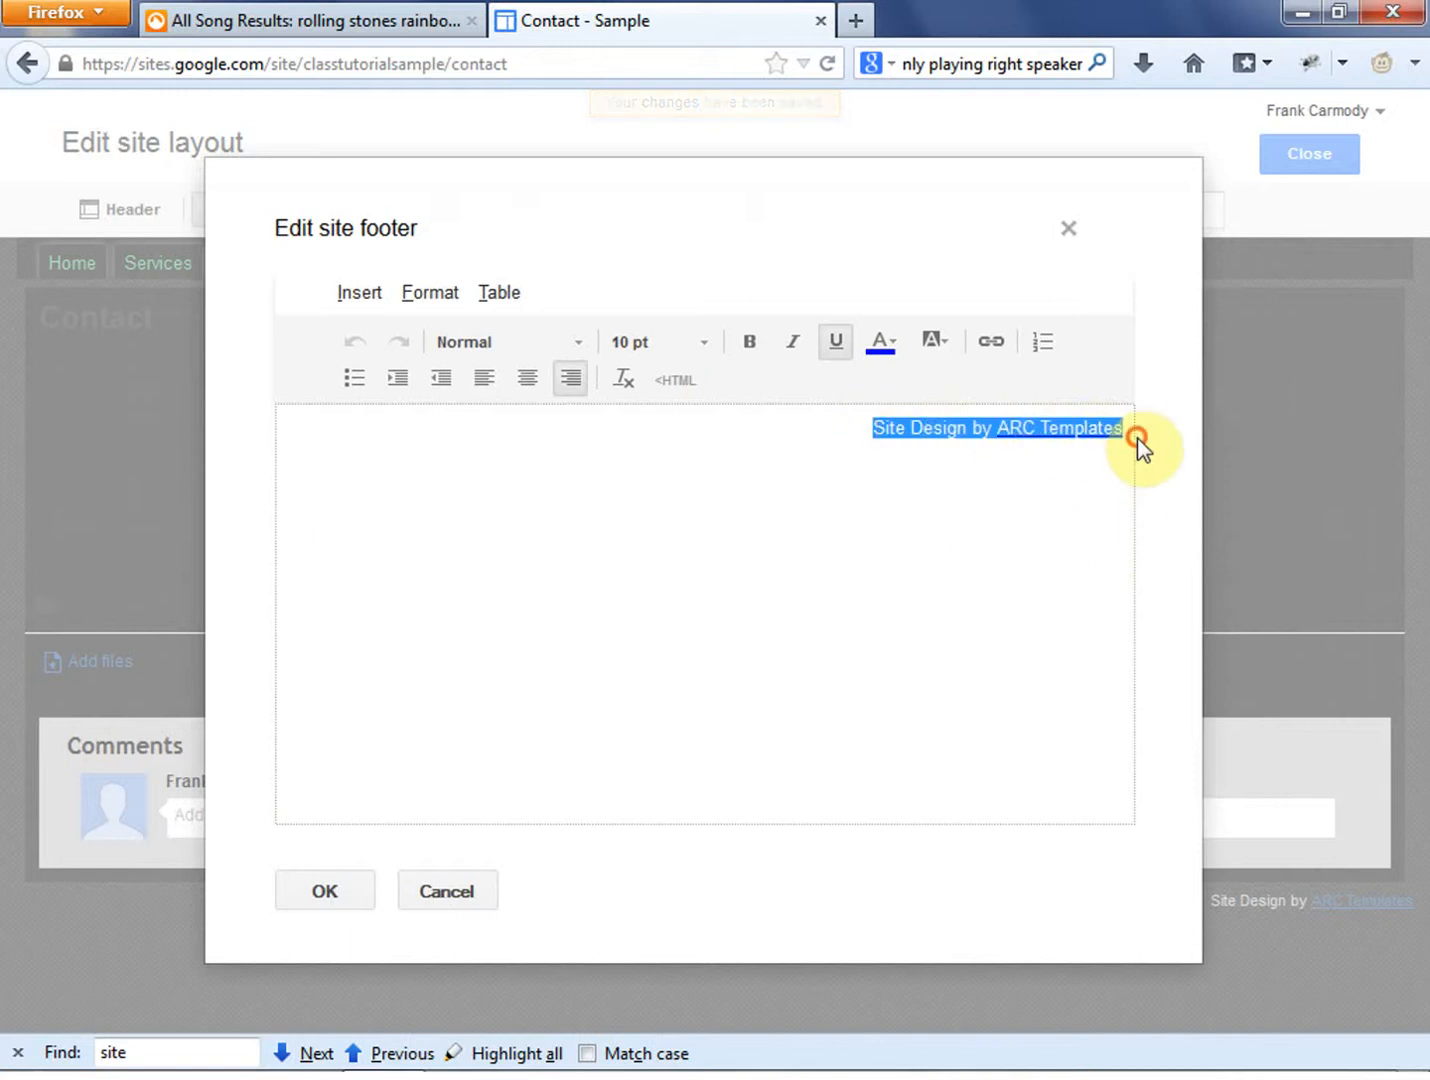
left_click(327, 892)
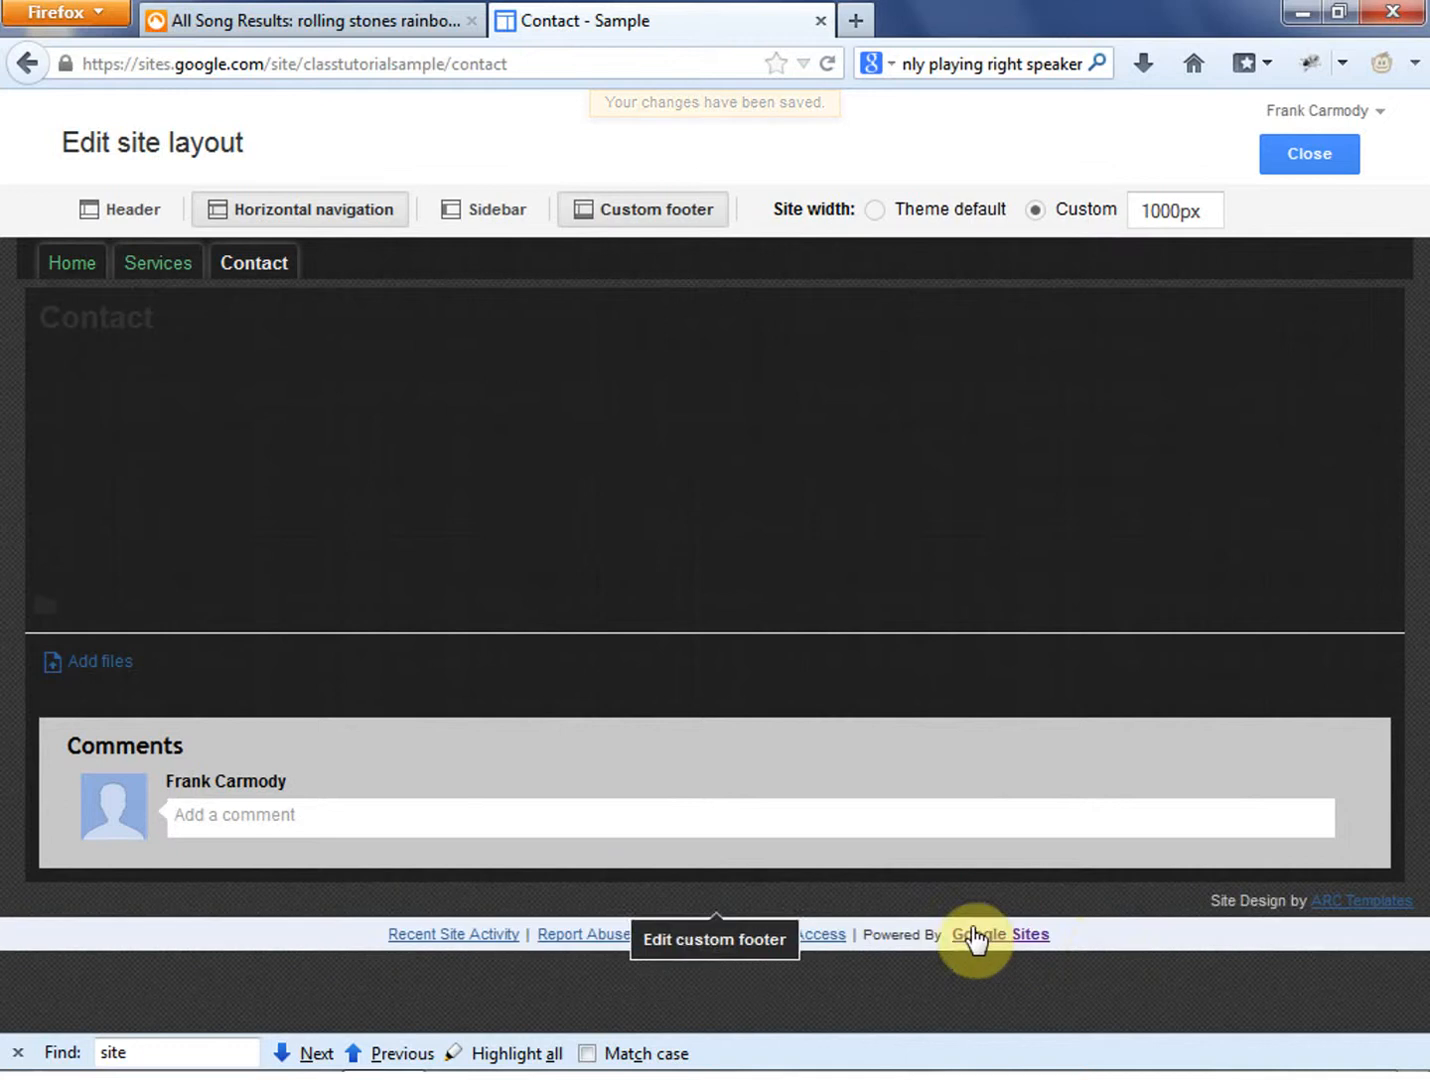
- Hide the View Site as Desktop, Sign in, Recent Changes and Print Page links in the system footer, and disable the custom footer
left_click(1102, 935)
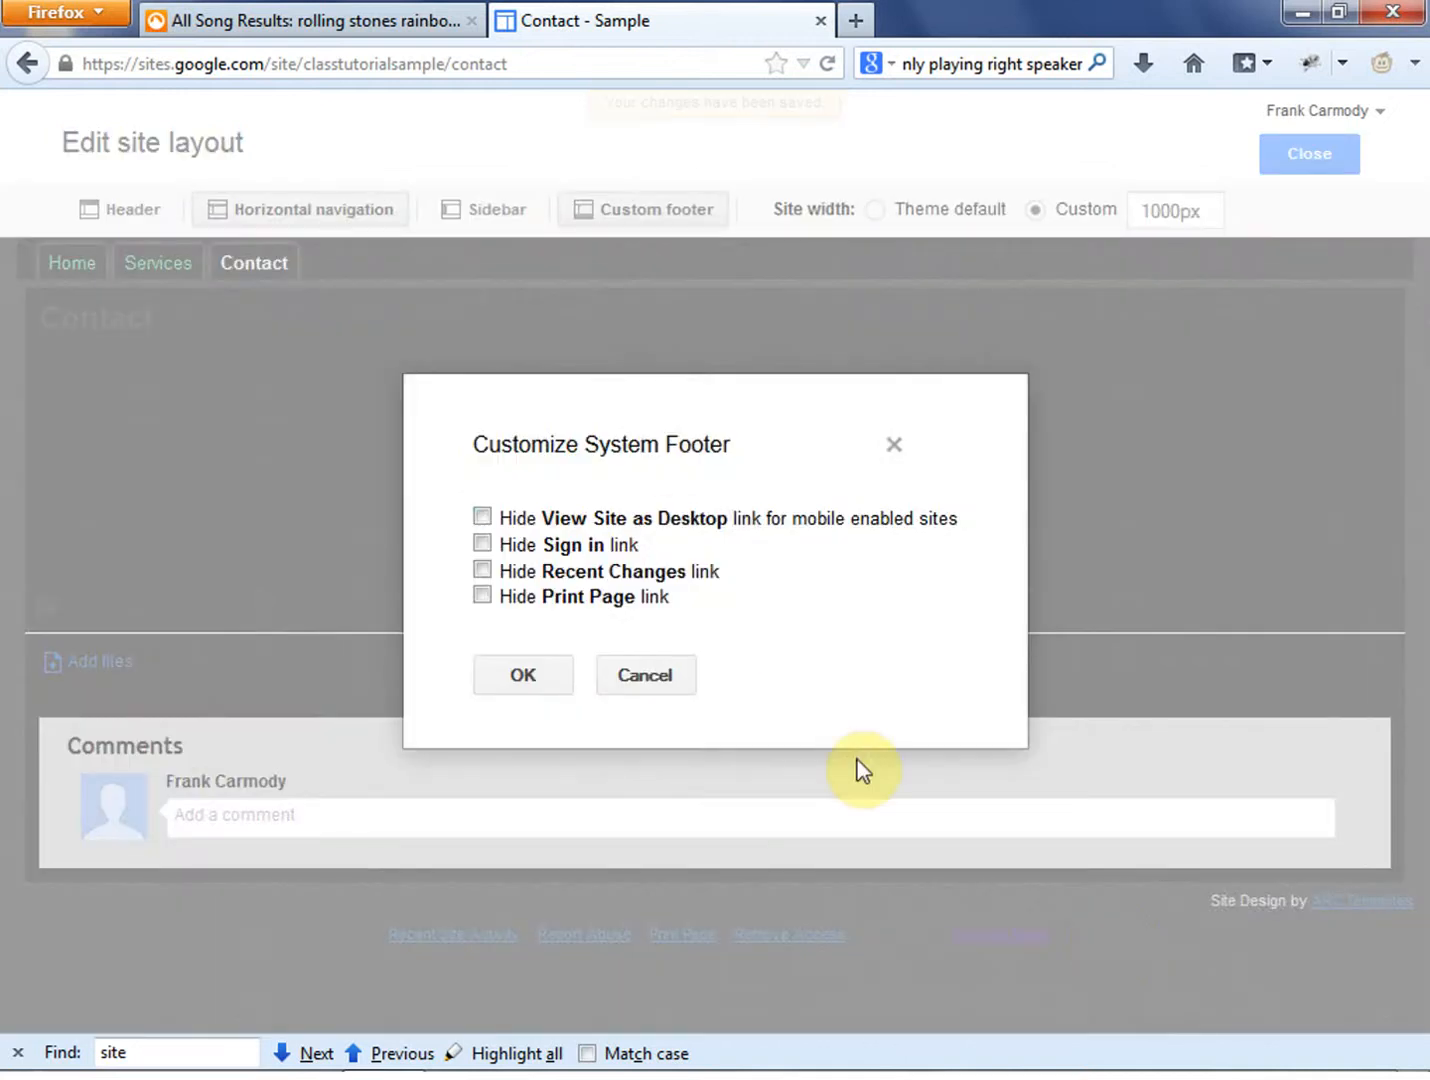
left_click(482, 516)
left_click(481, 543)
left_click(481, 570)
left_click(481, 595)
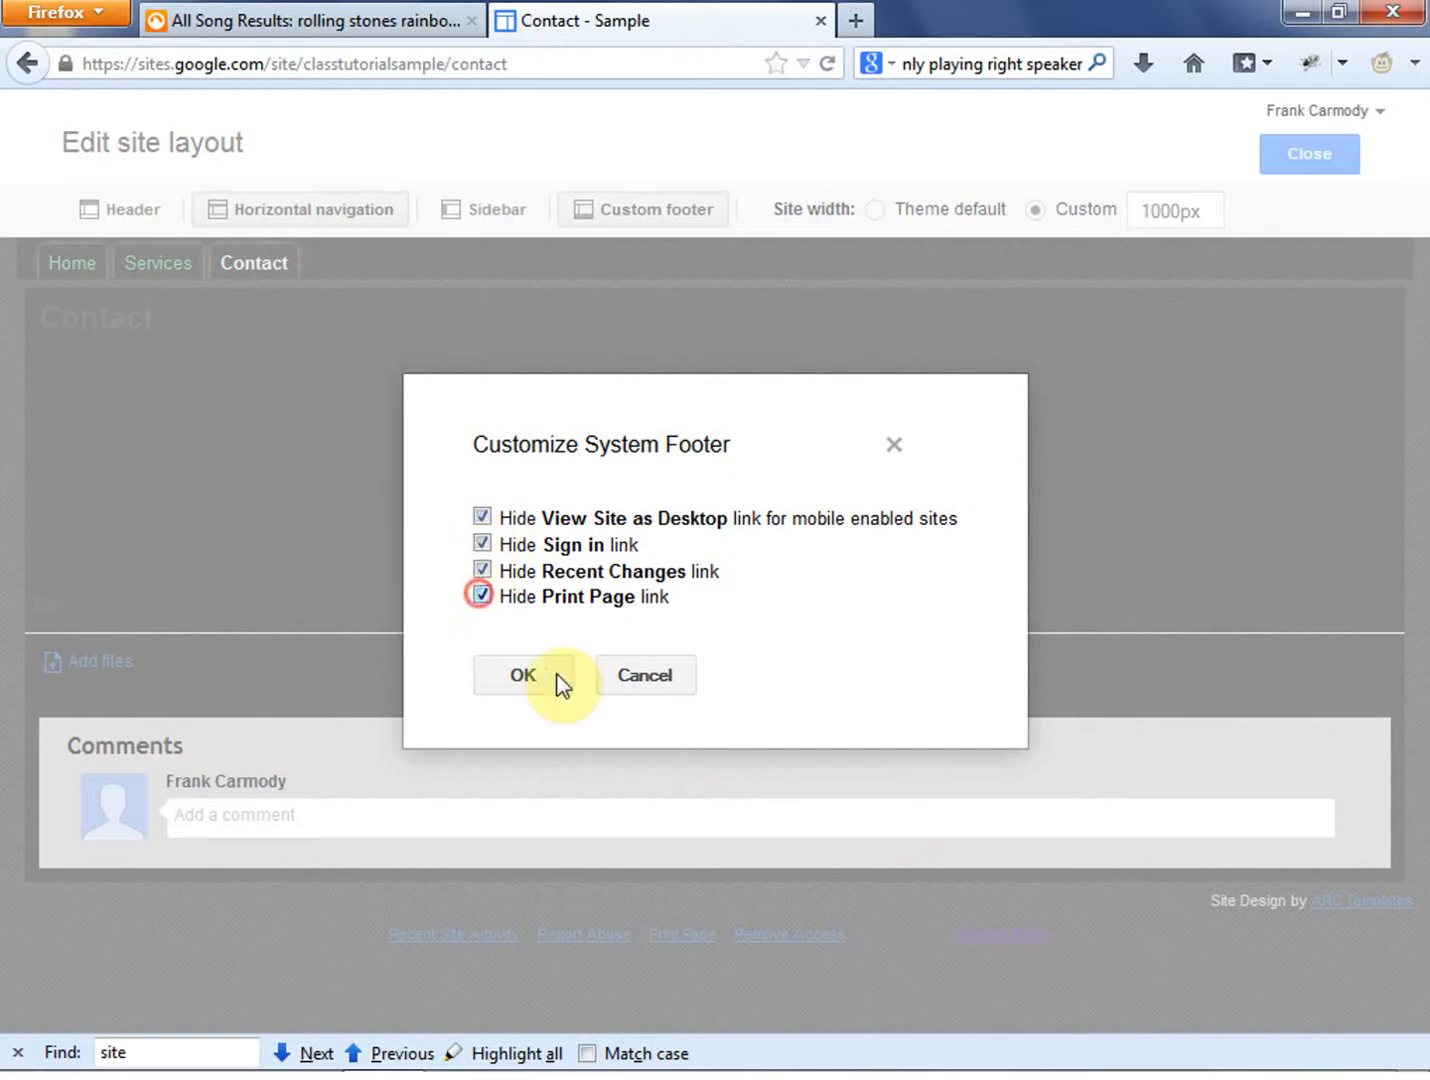
left_click(545, 688)
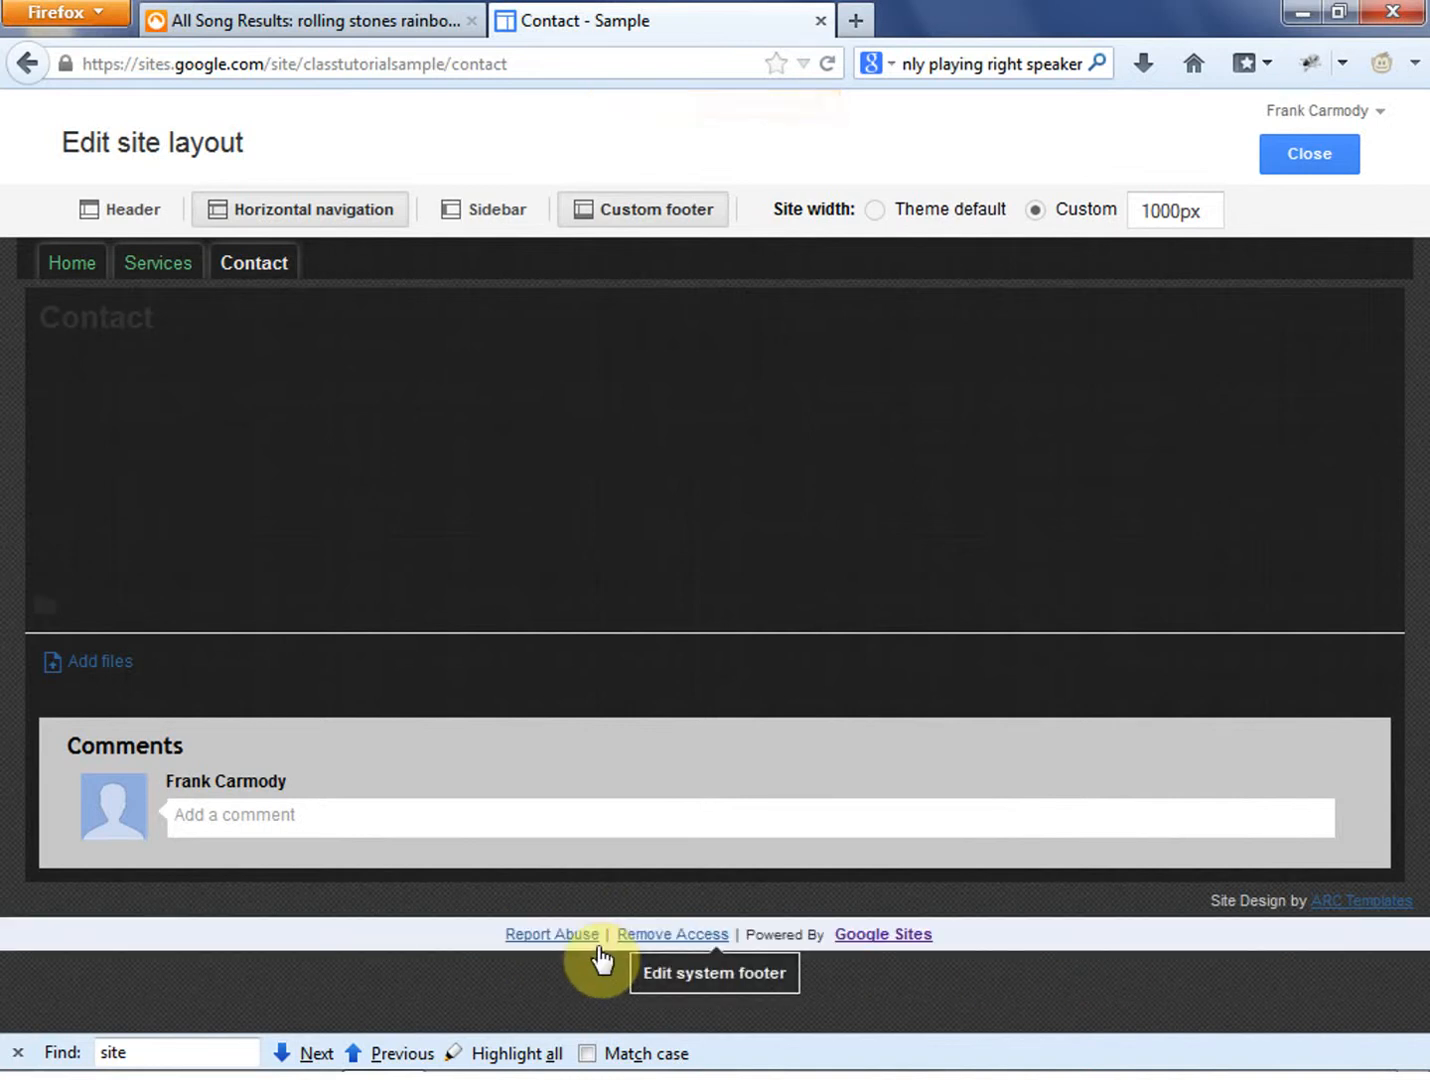
left_click(640, 215)
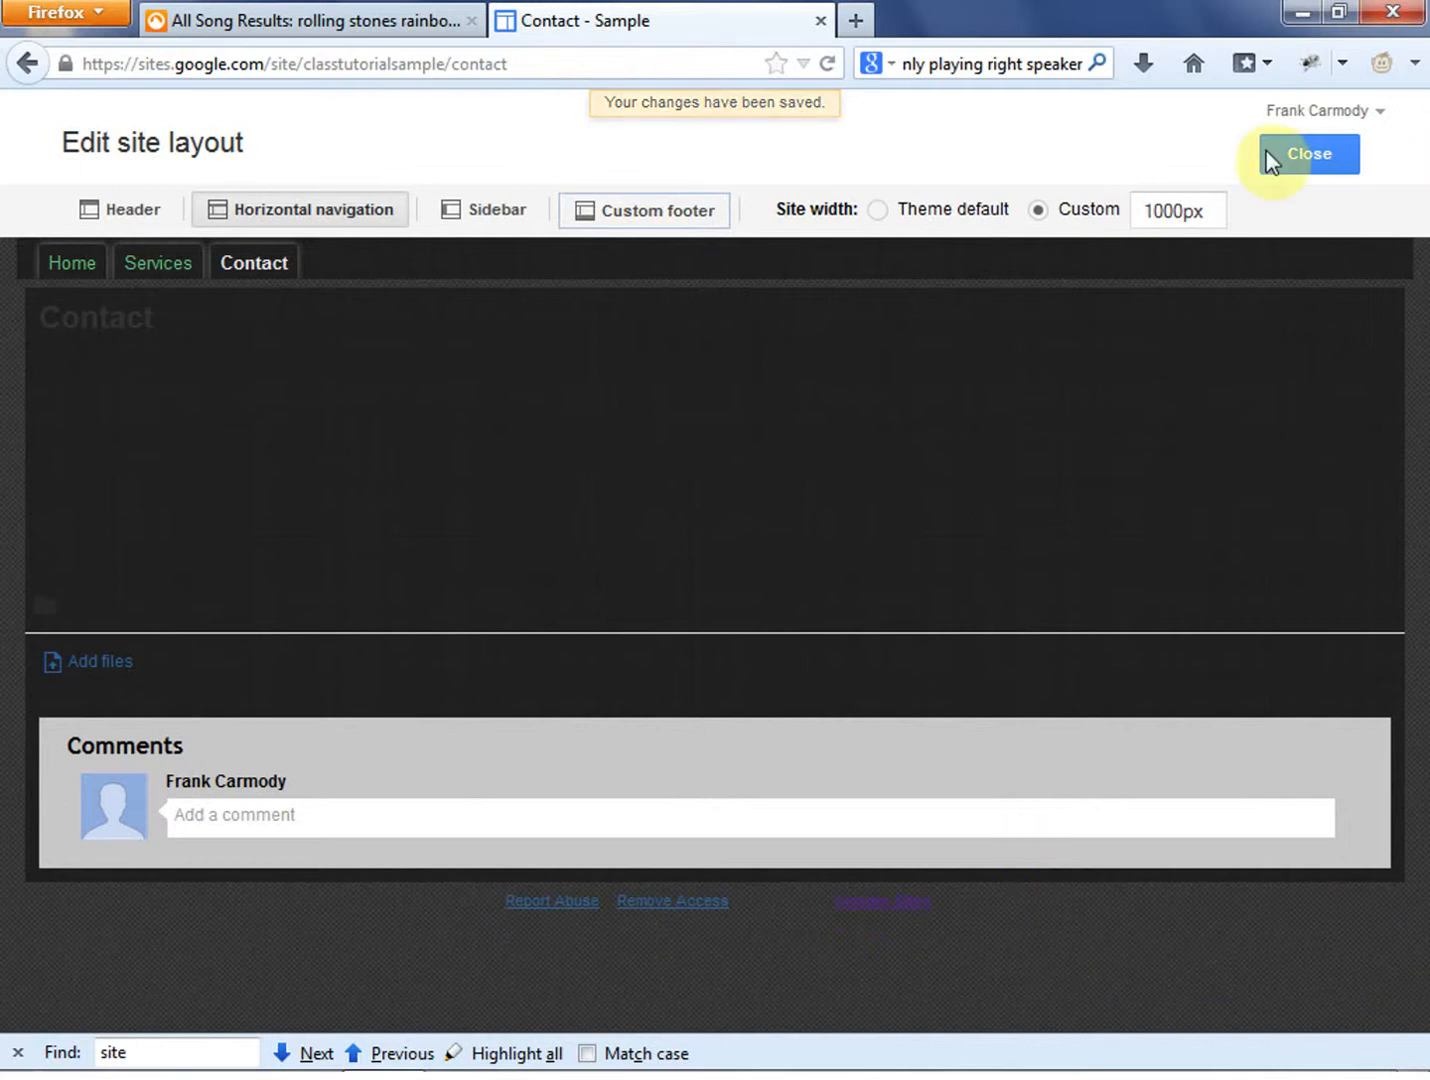
left_click(1311, 165)
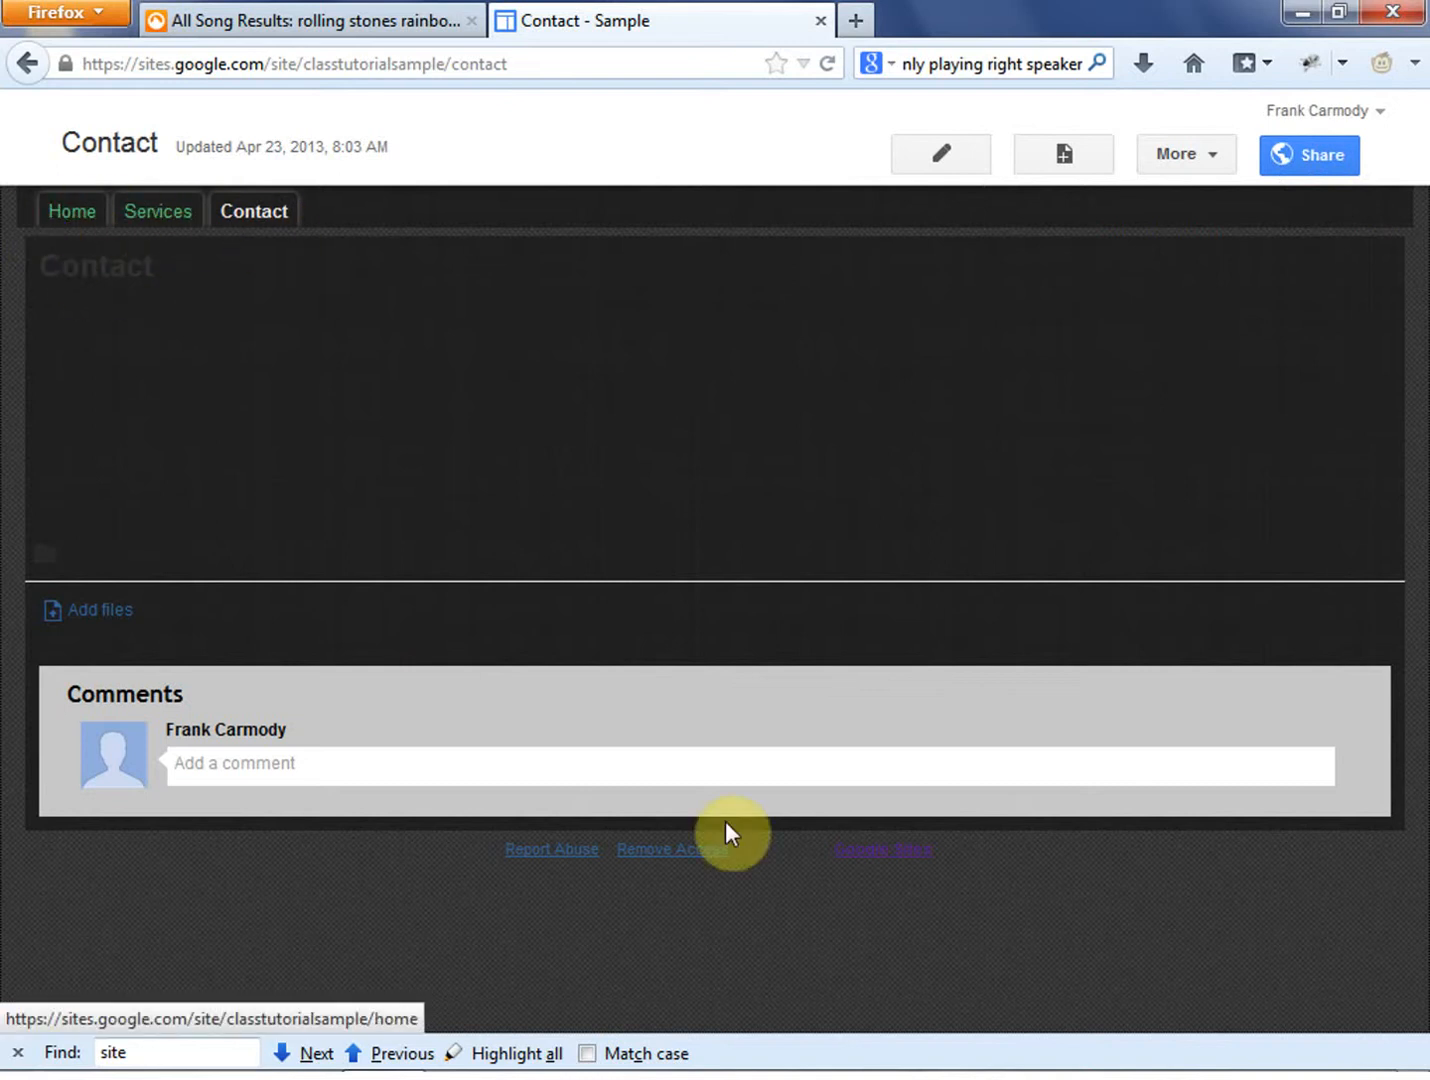
- Open the site's sharing and permissions settings and save its visibility as Public on the web
left_click(1213, 157)
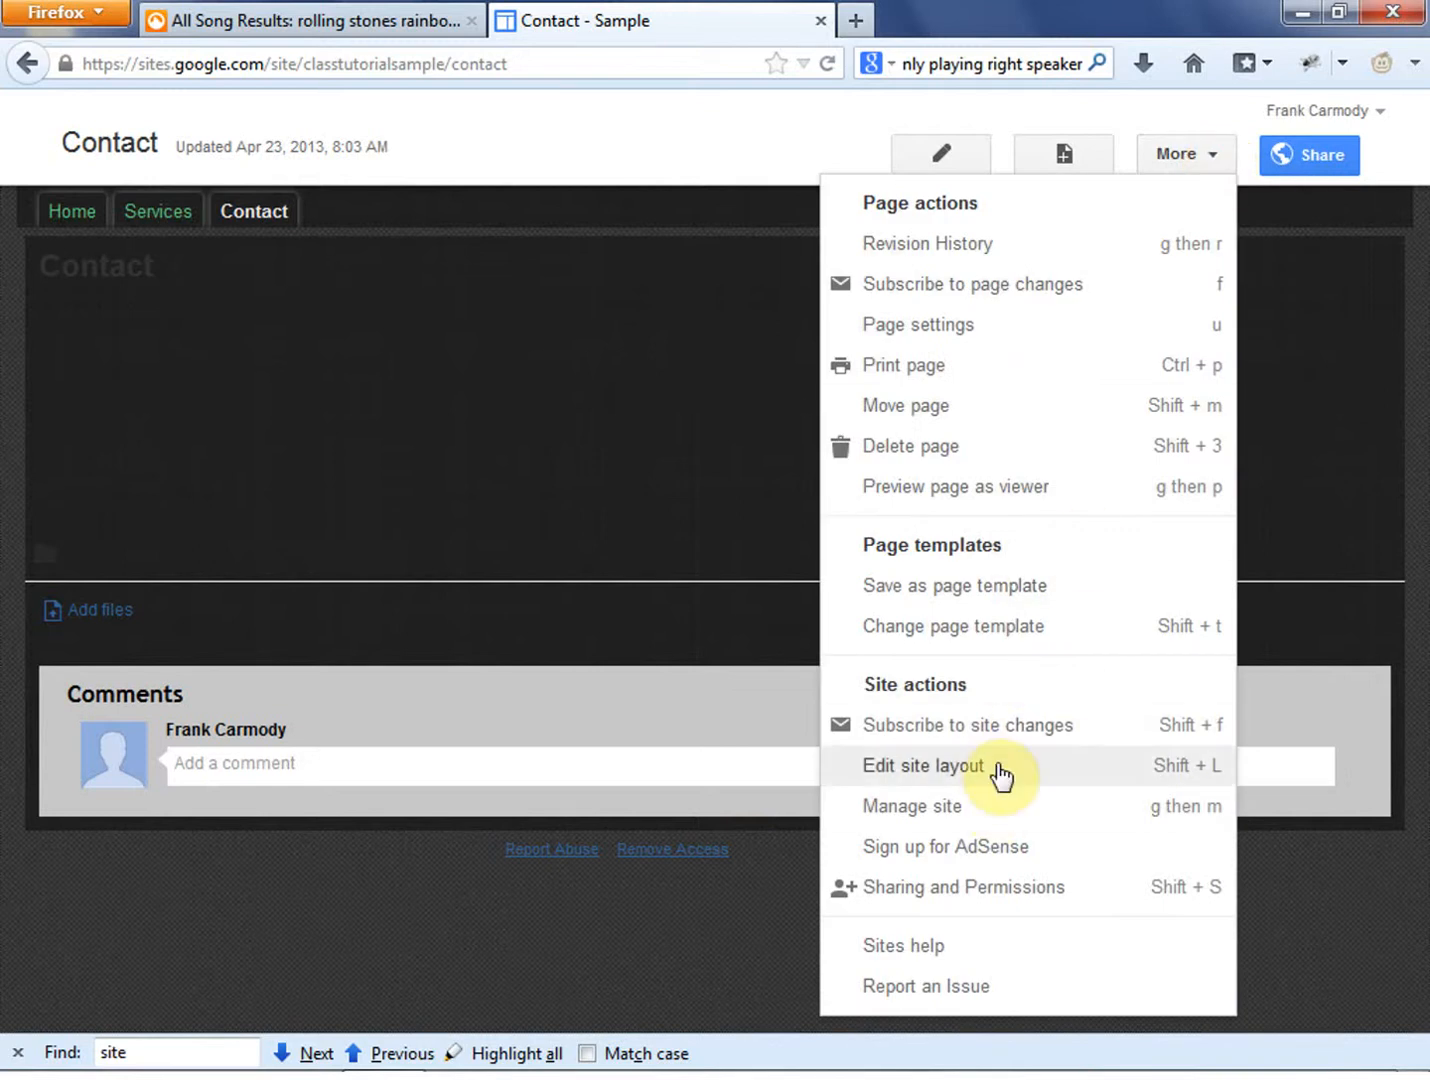
left_click(929, 890)
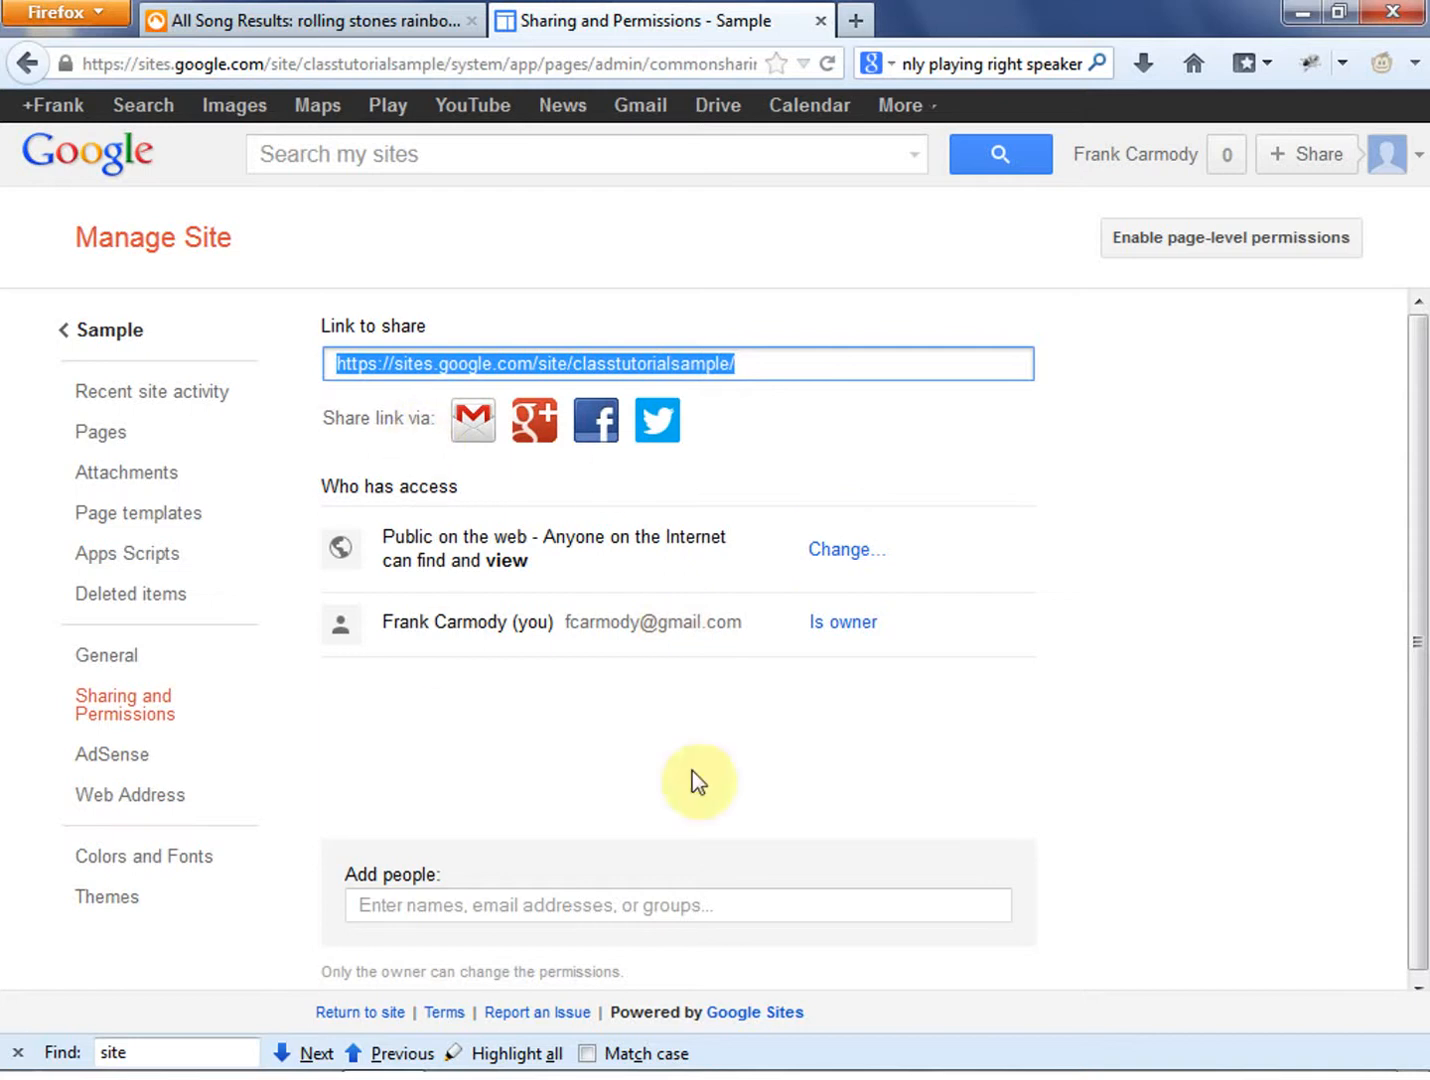
left_click(775, 752)
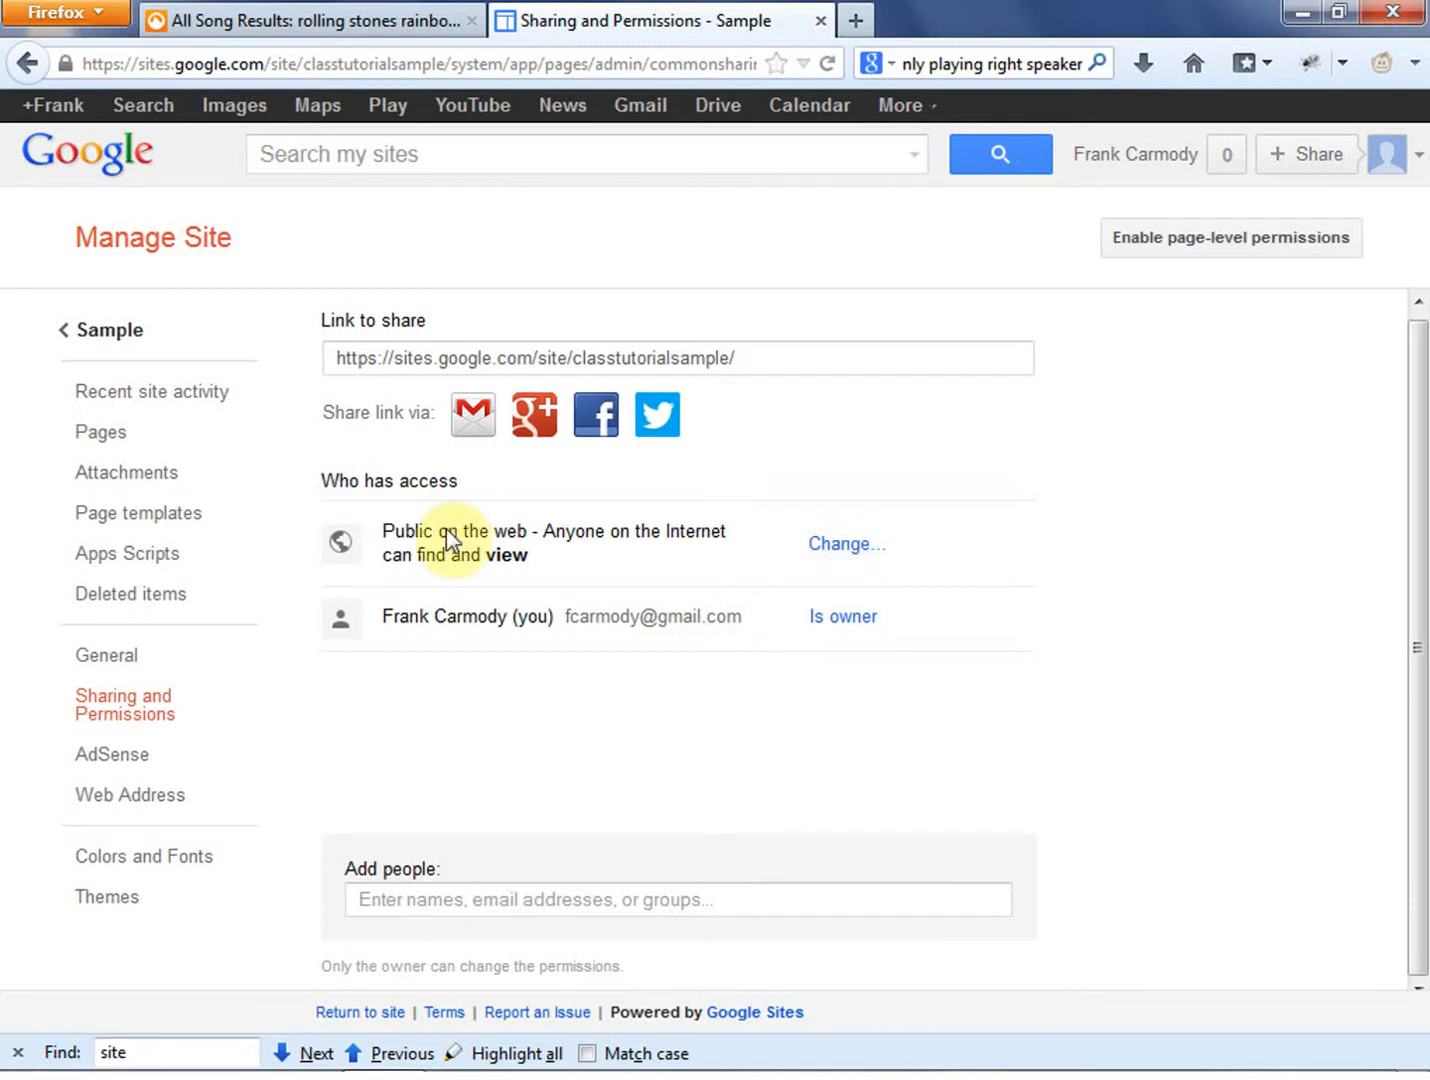
left_click(838, 549)
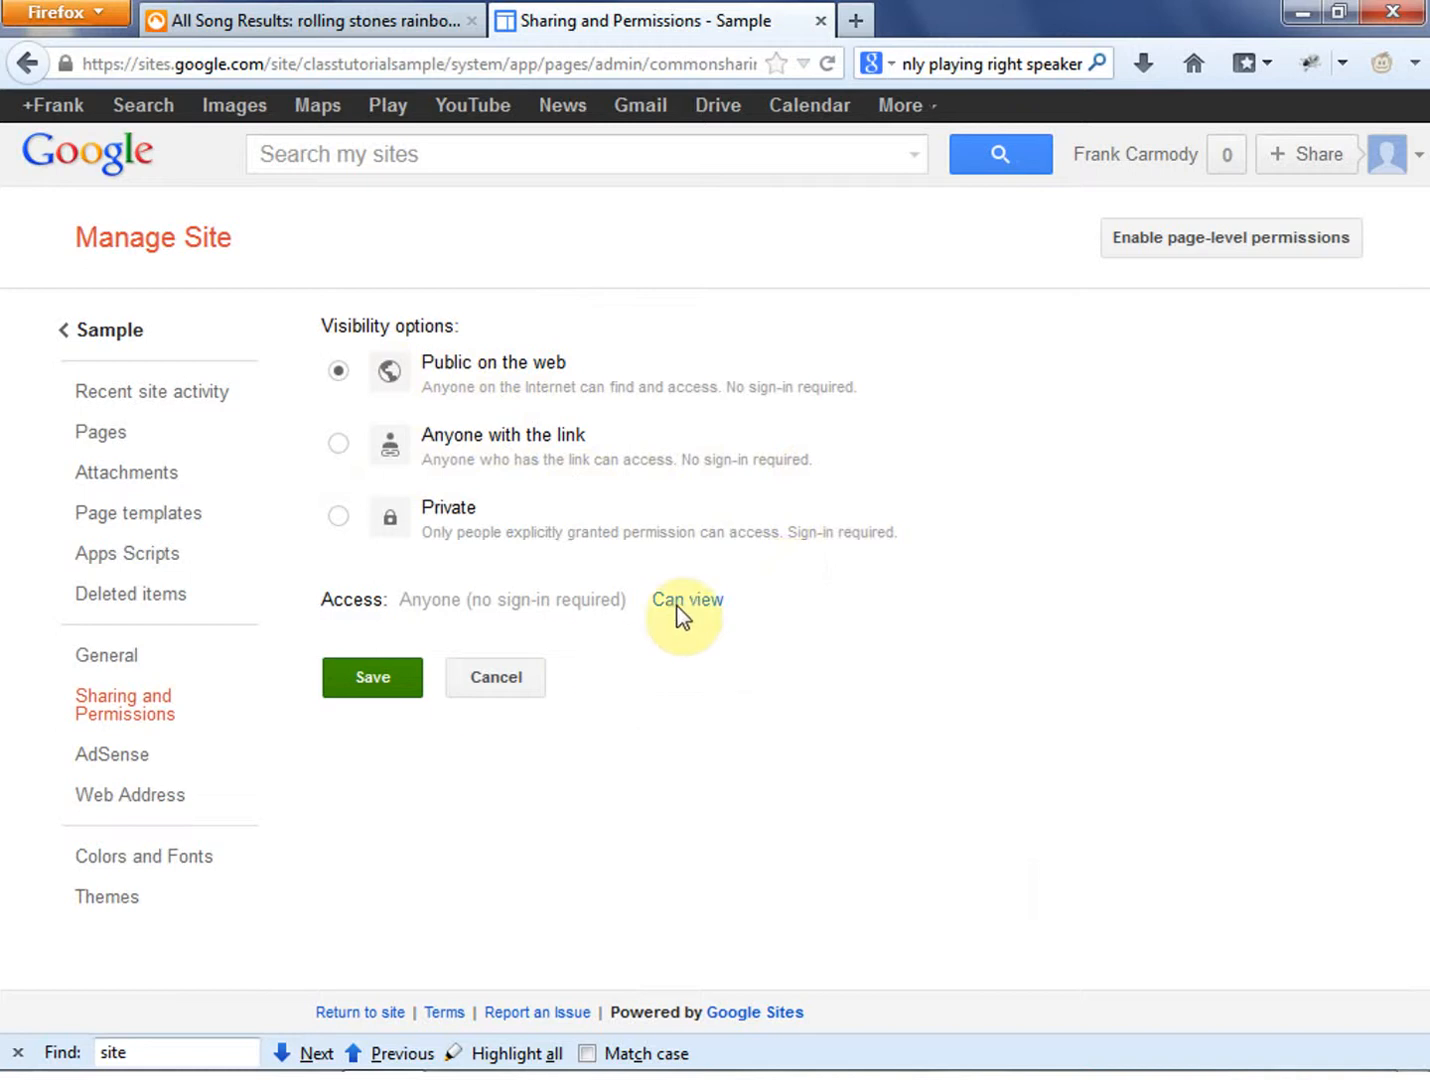
left_click(410, 692)
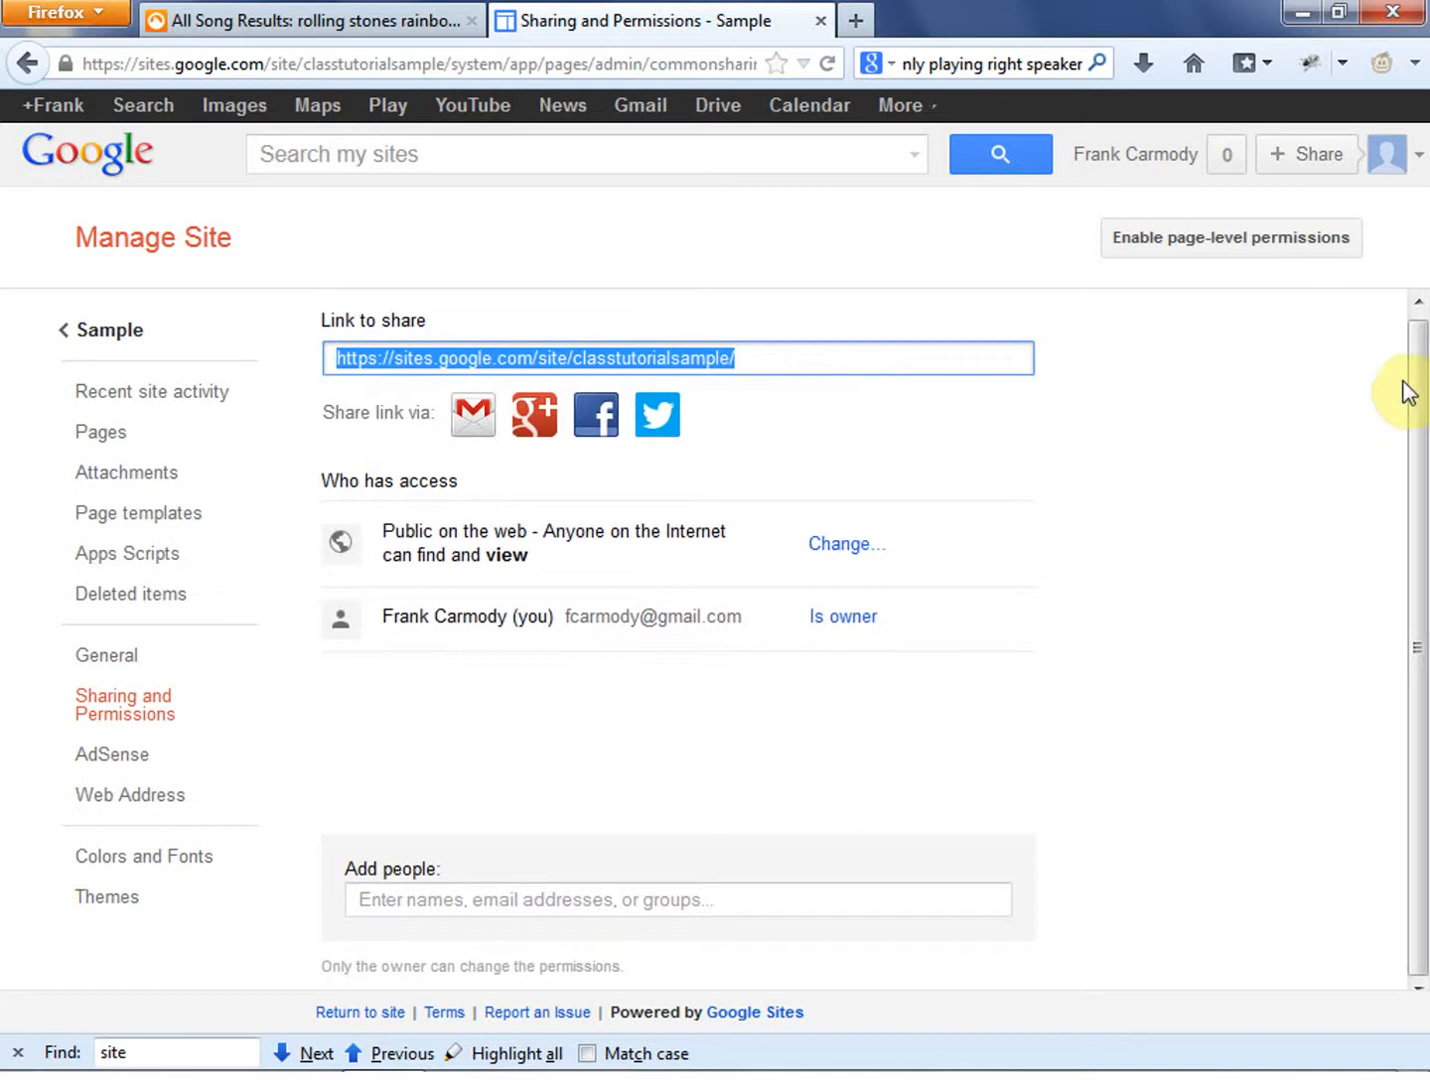
- Review the page-level permissions option without enabling it, and return to the site
scroll(1413, 394, "up", 1)
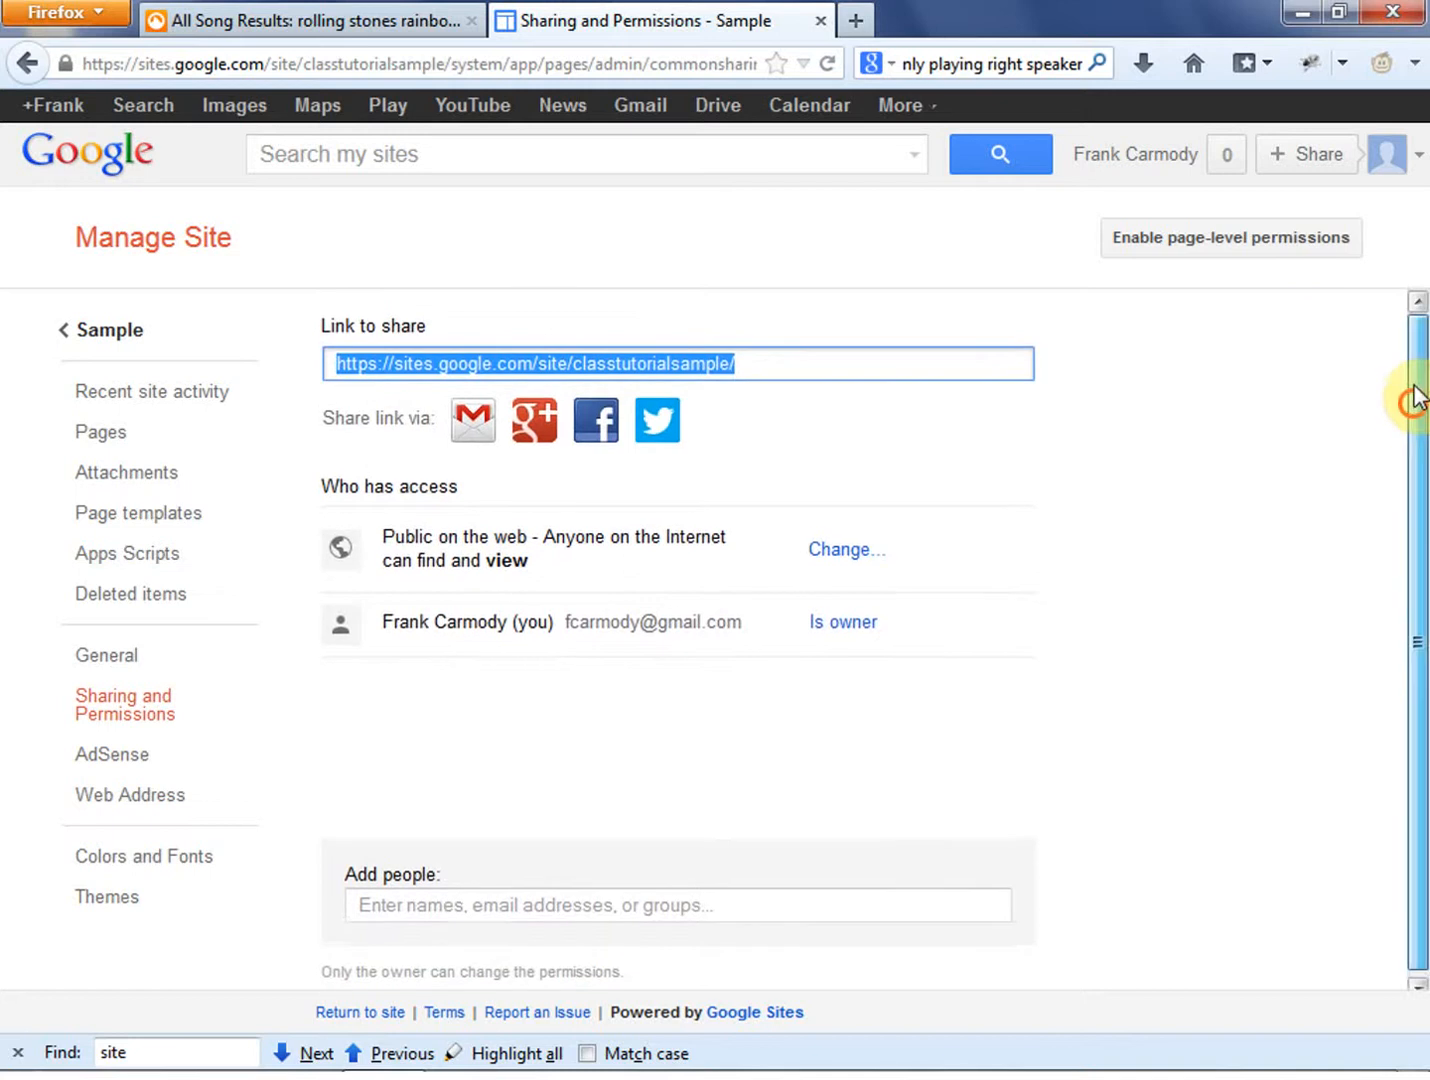
left_click(1222, 238)
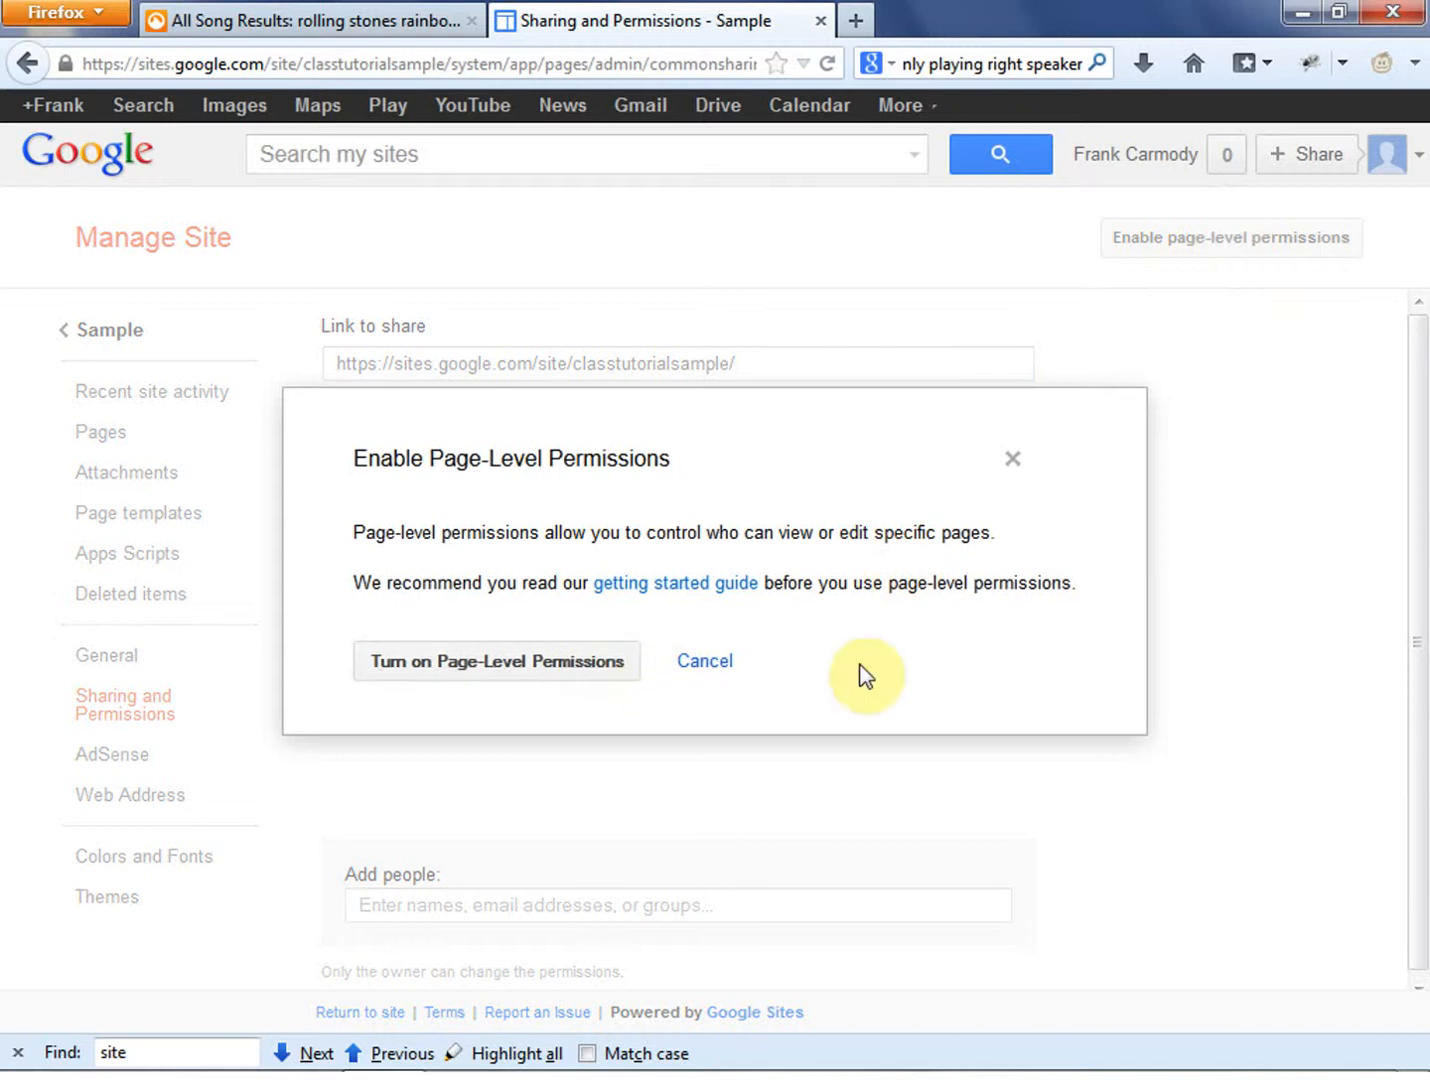
left_click(801, 409)
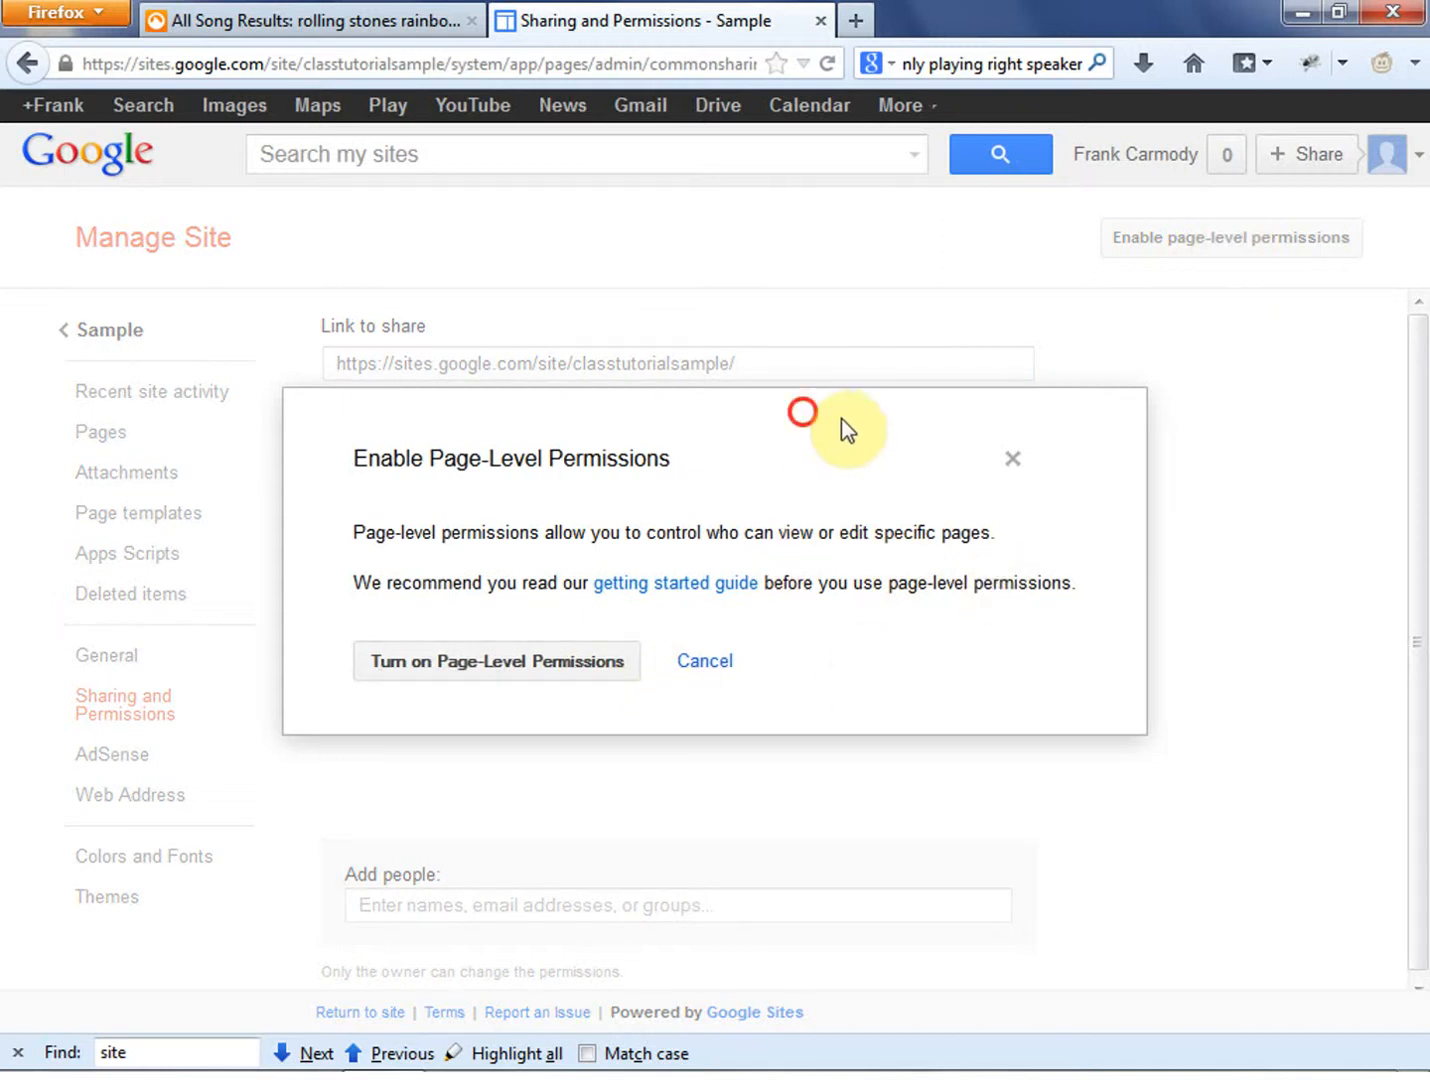
left_click(701, 664)
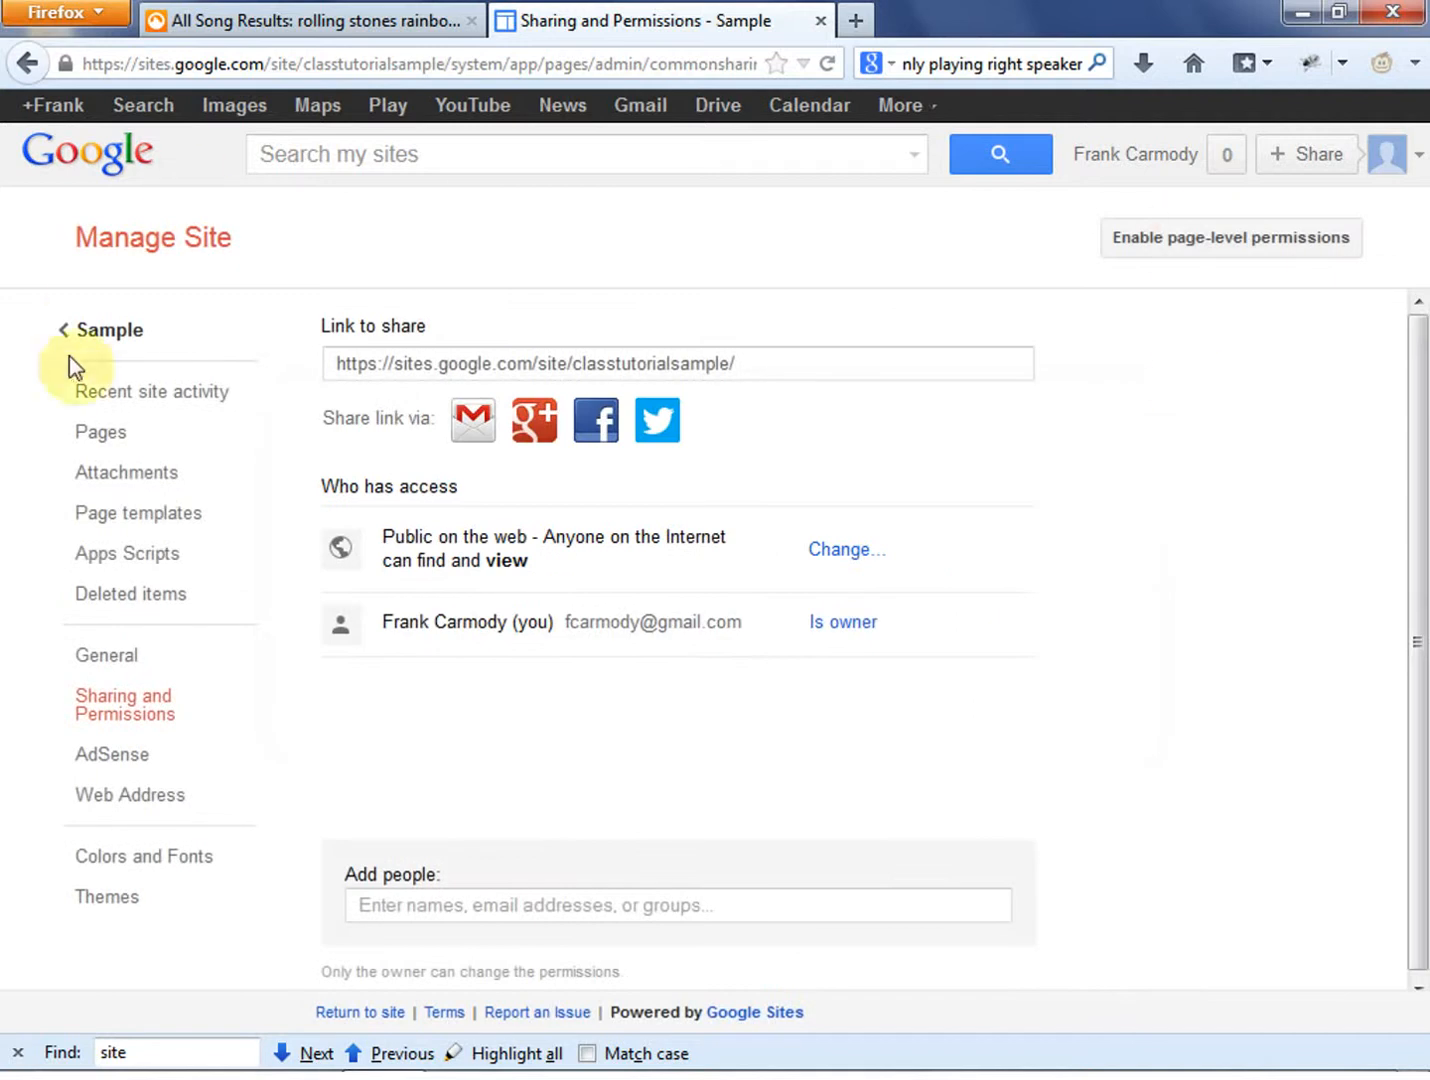
left_click(81, 315)
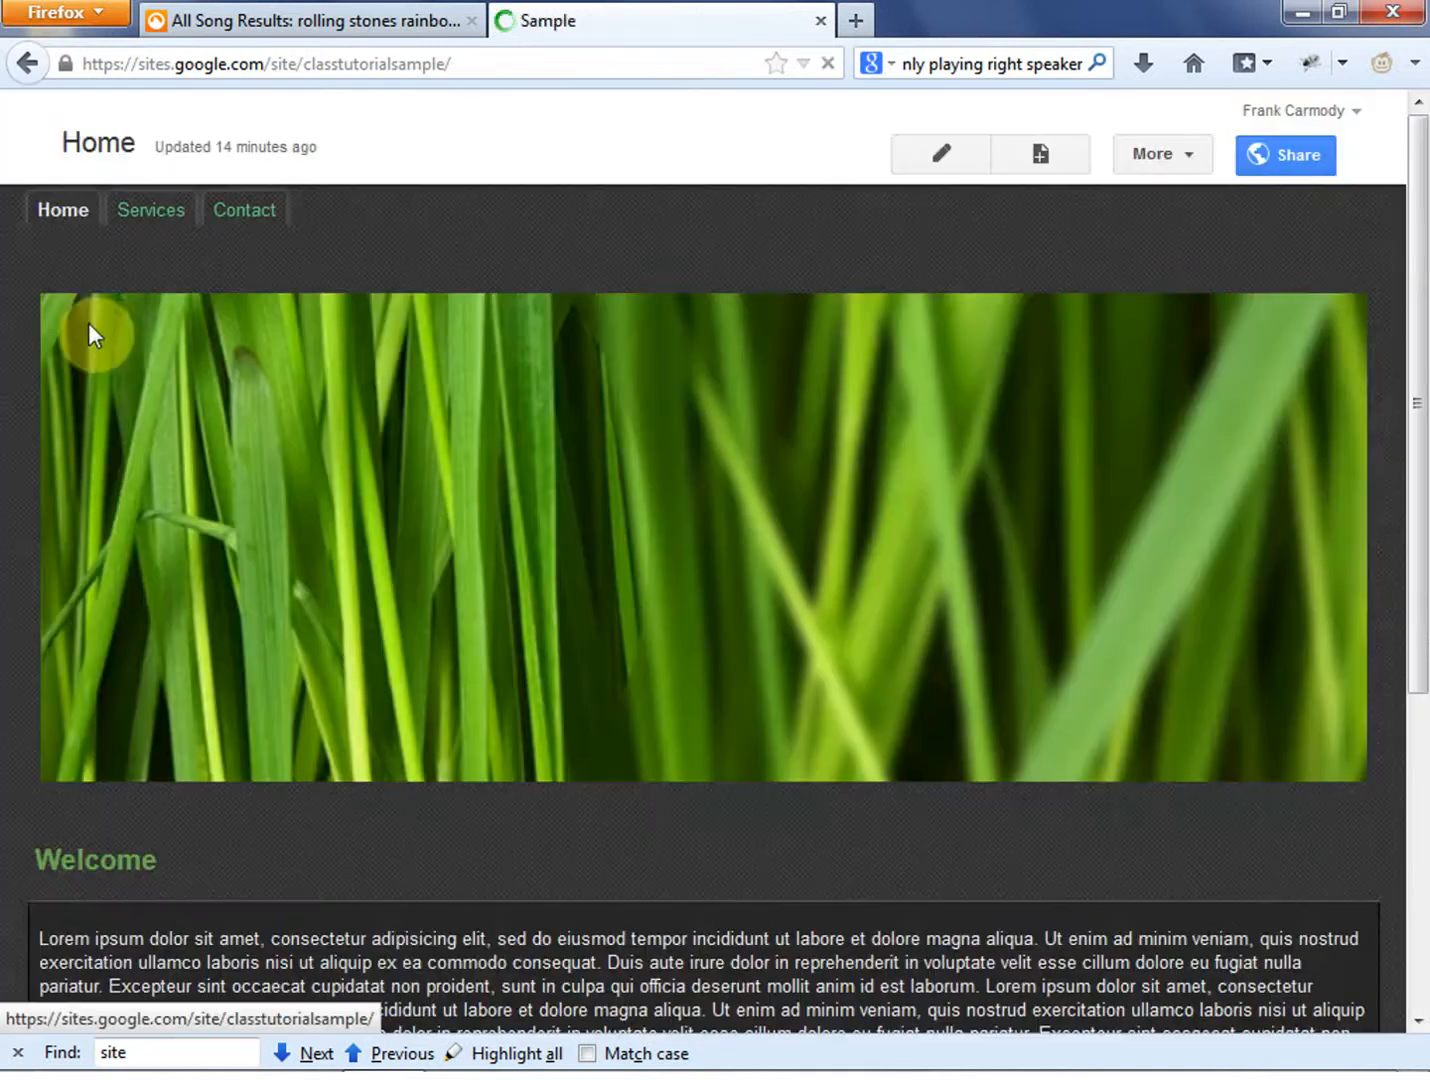
- Examine the site's management pages for recent activity, pages, attachments, page templates, Apps Scripts and deleted items
left_click(1168, 158)
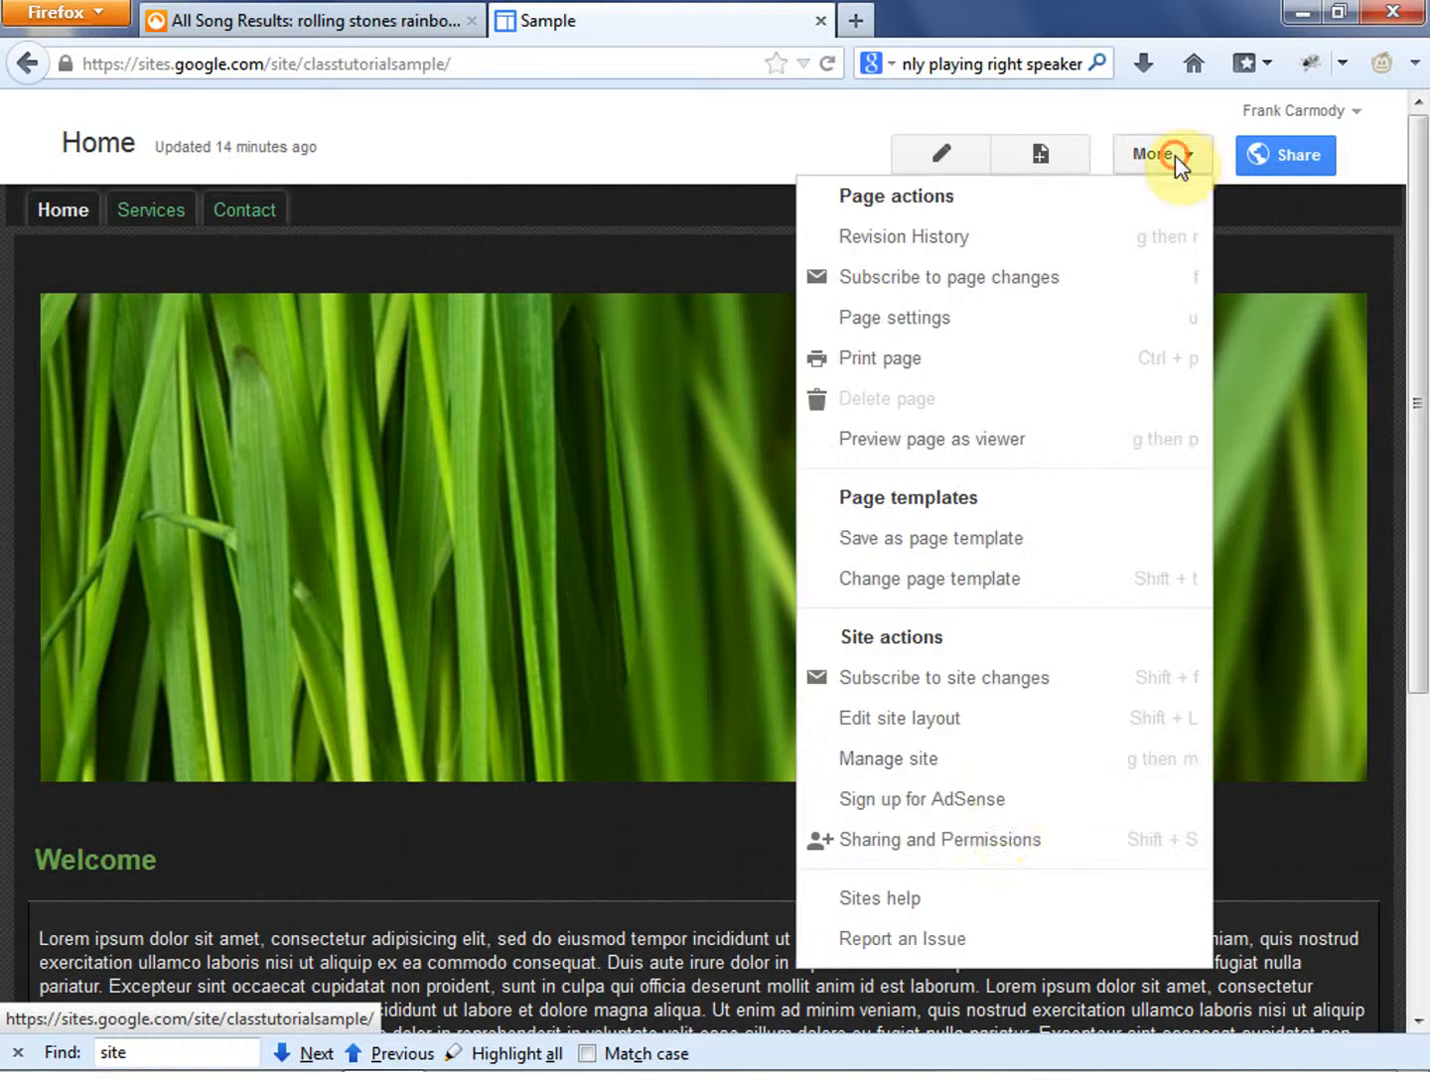
left_click(980, 767)
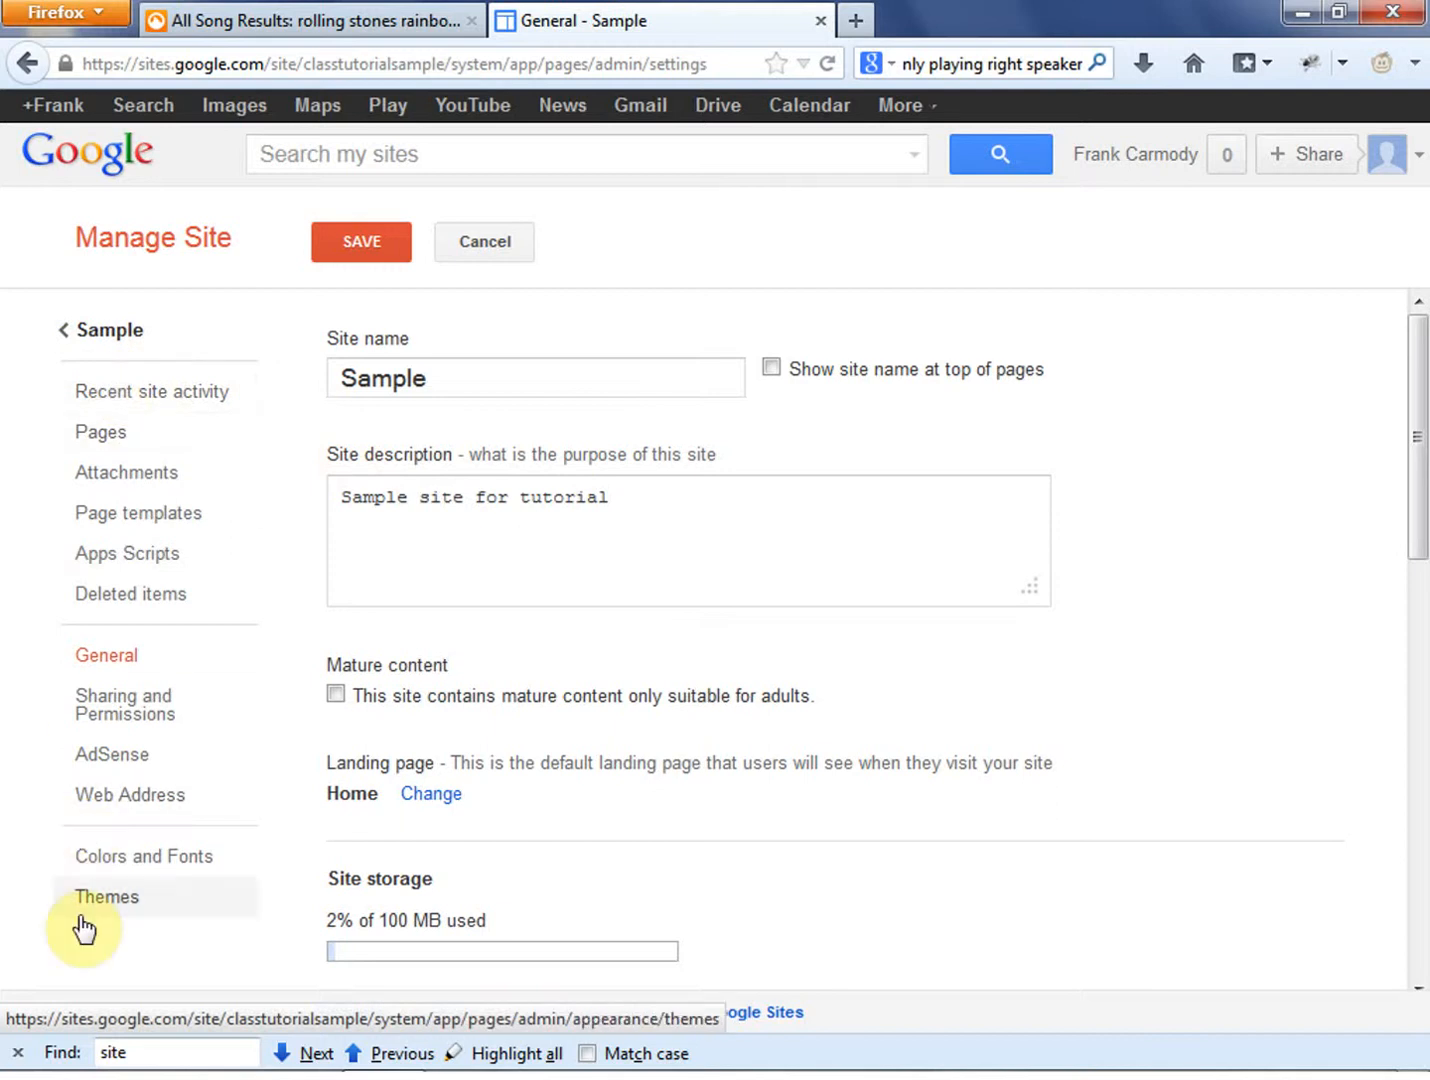
left_click(178, 394)
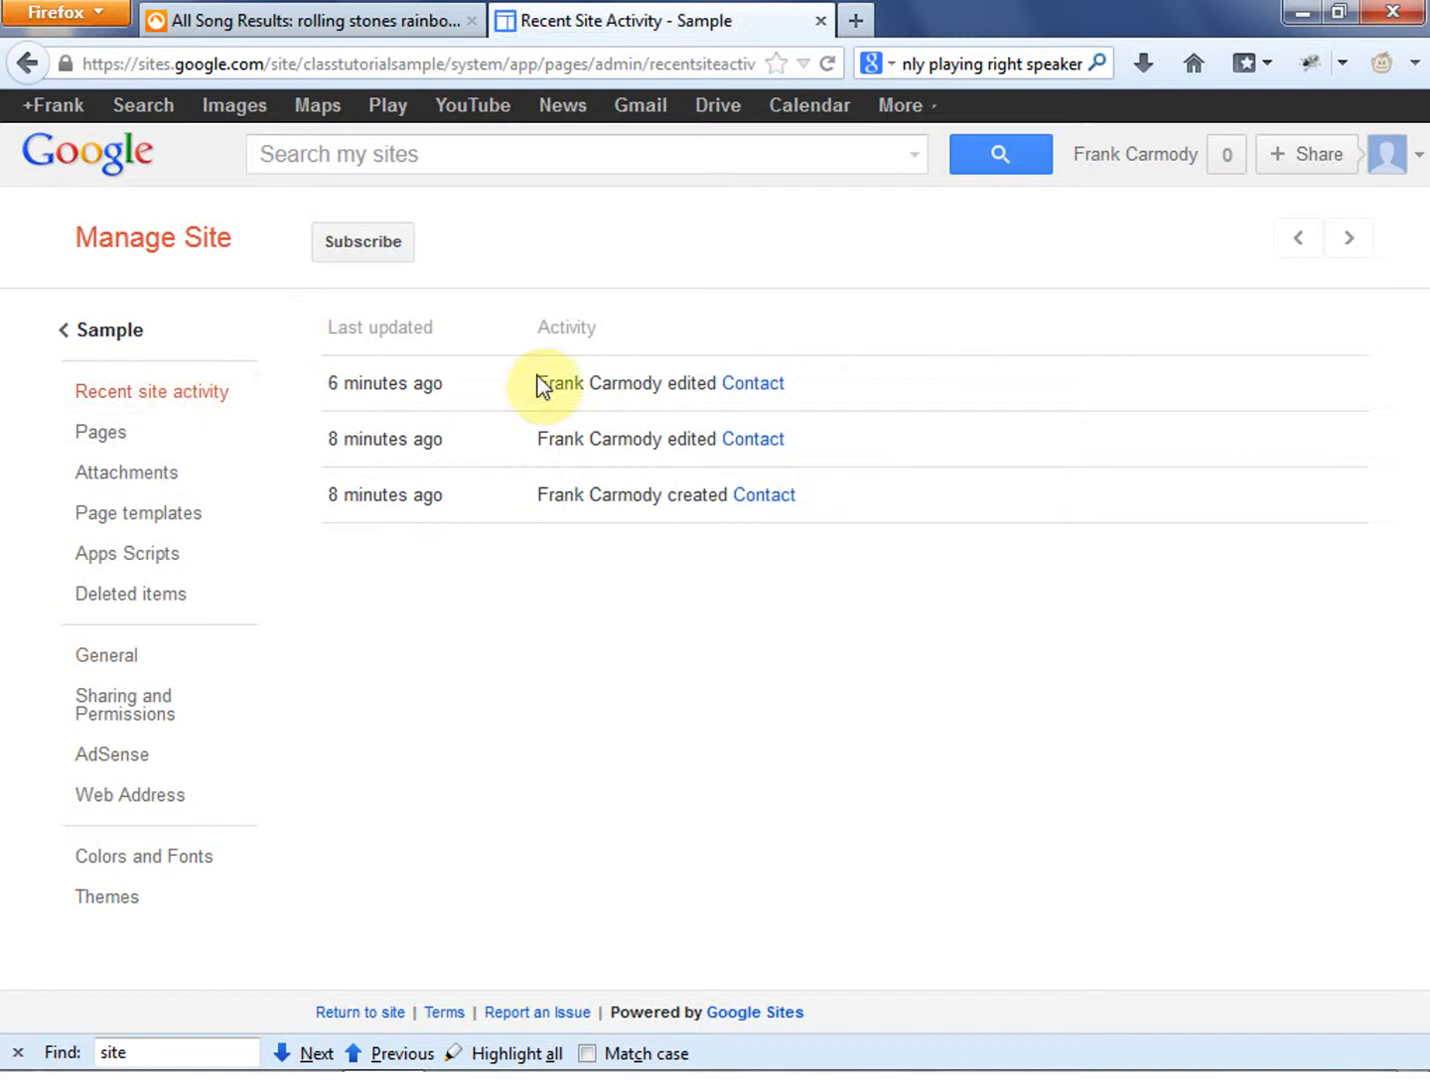
left_click(134, 436)
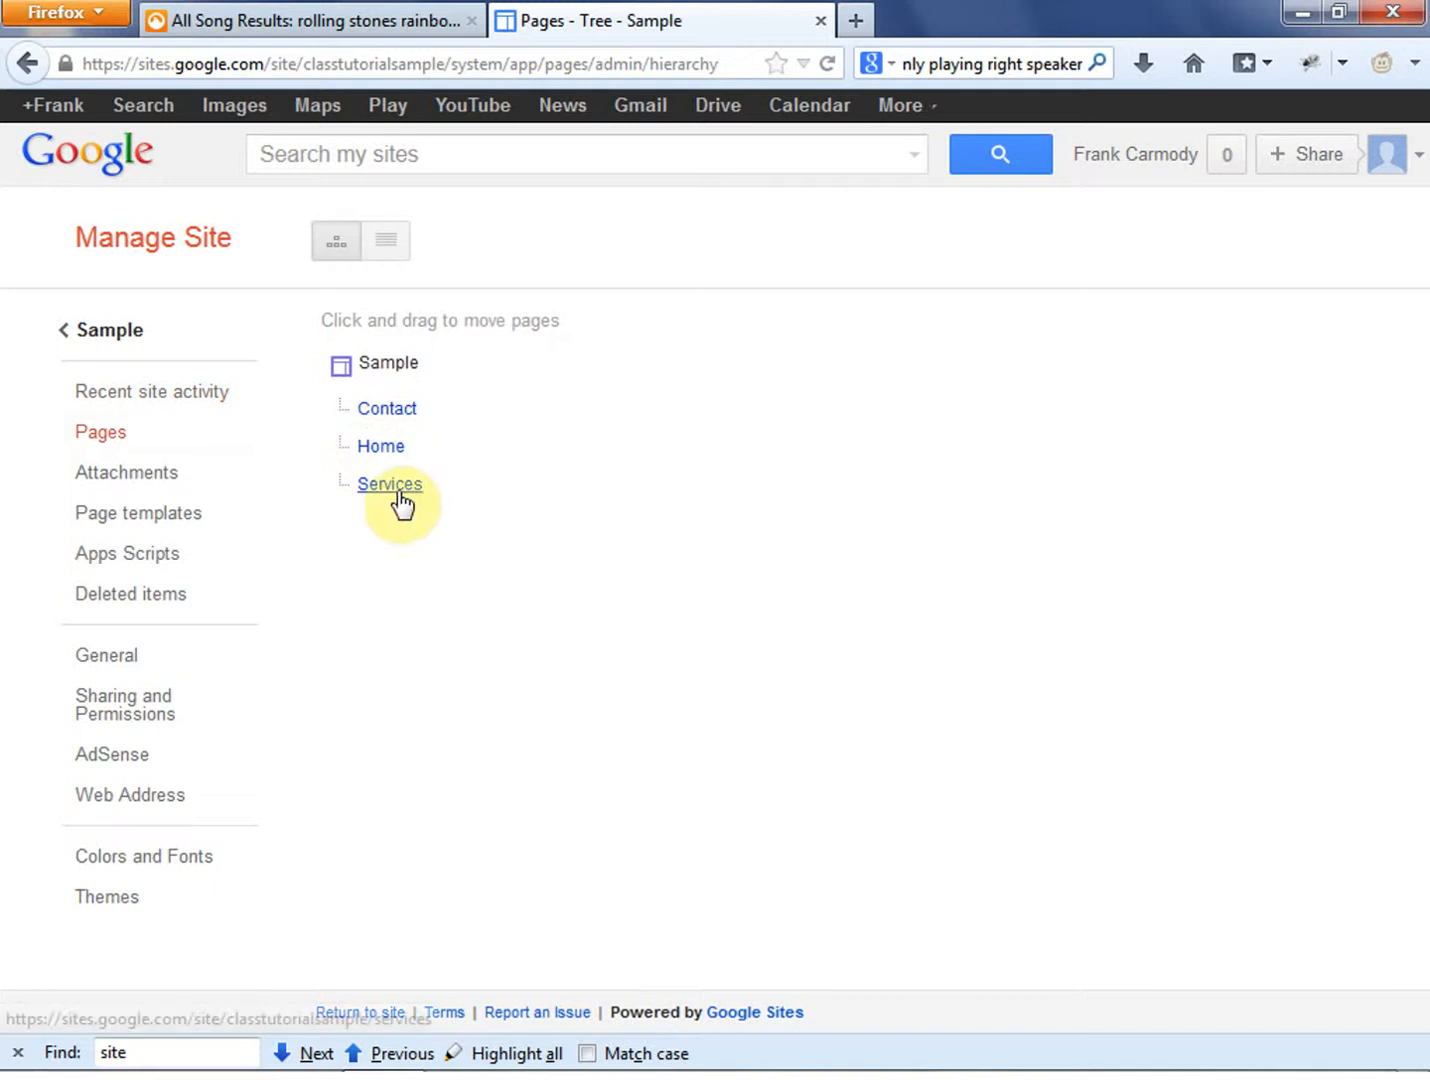
left_click(146, 476)
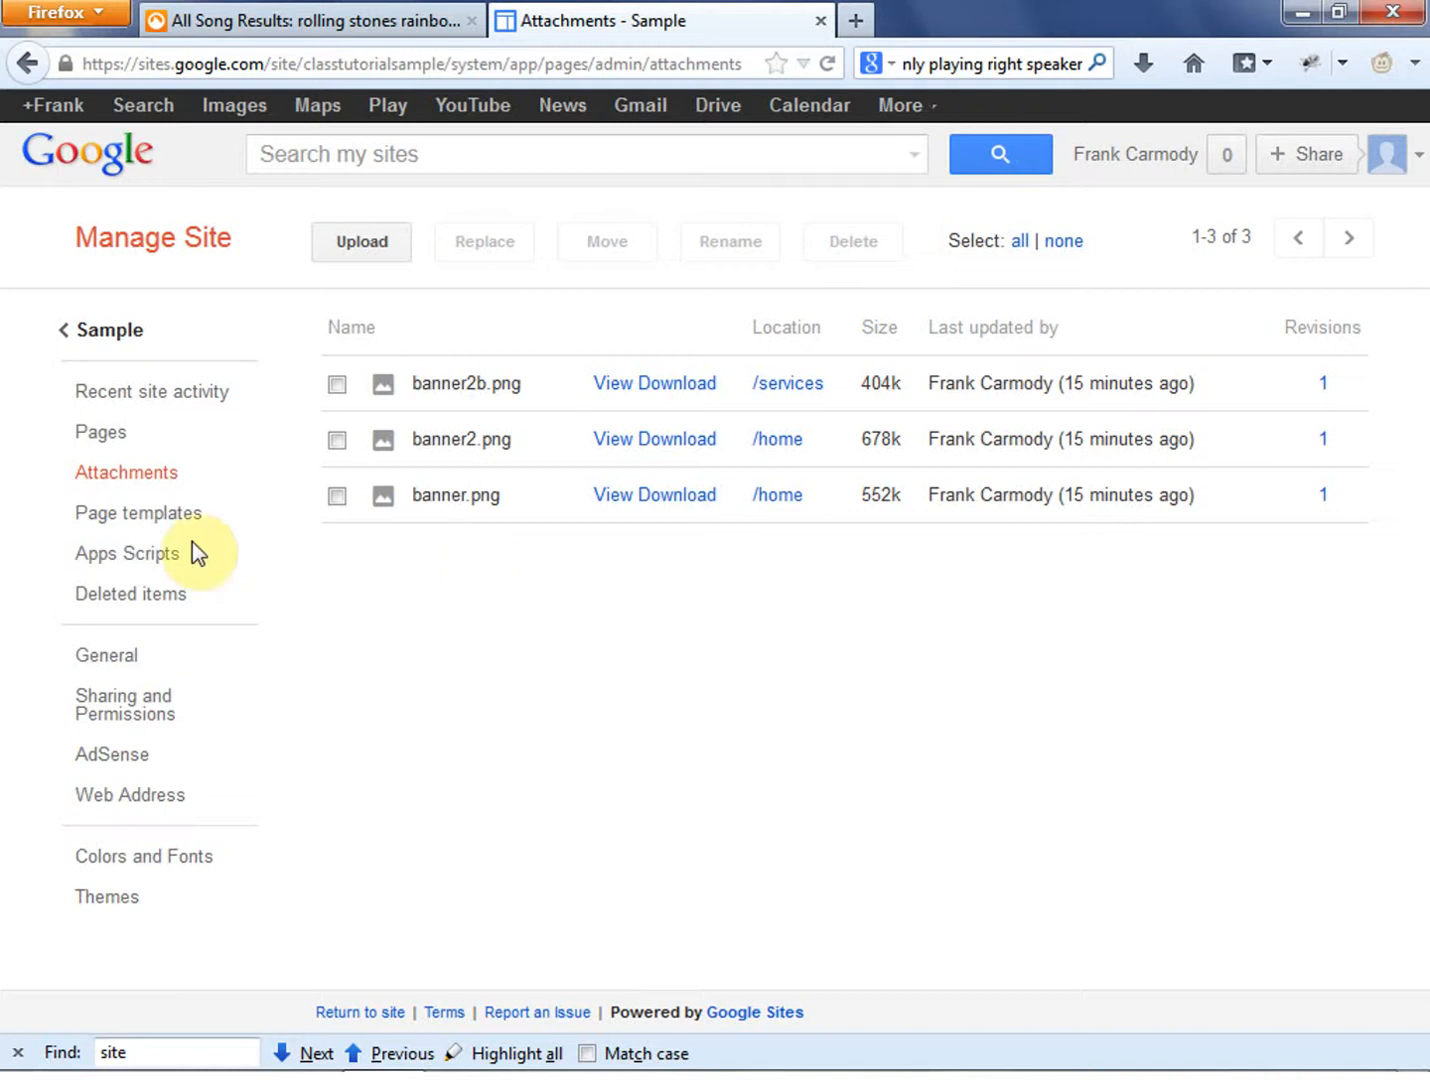
left_click(125, 512)
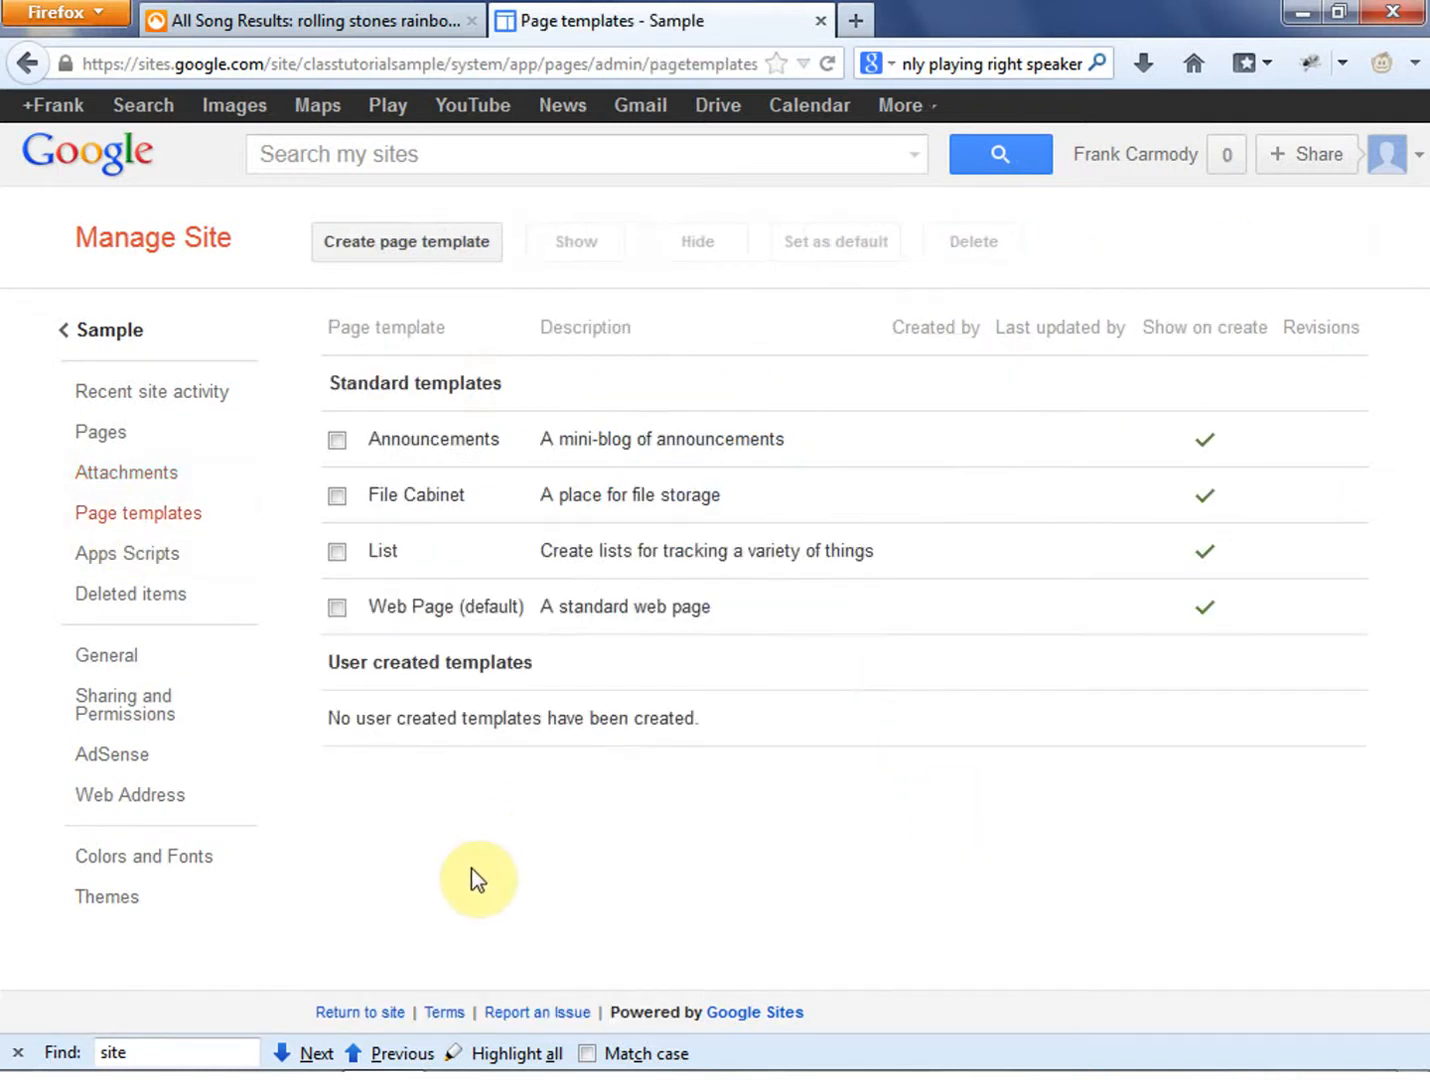
left_click(166, 570)
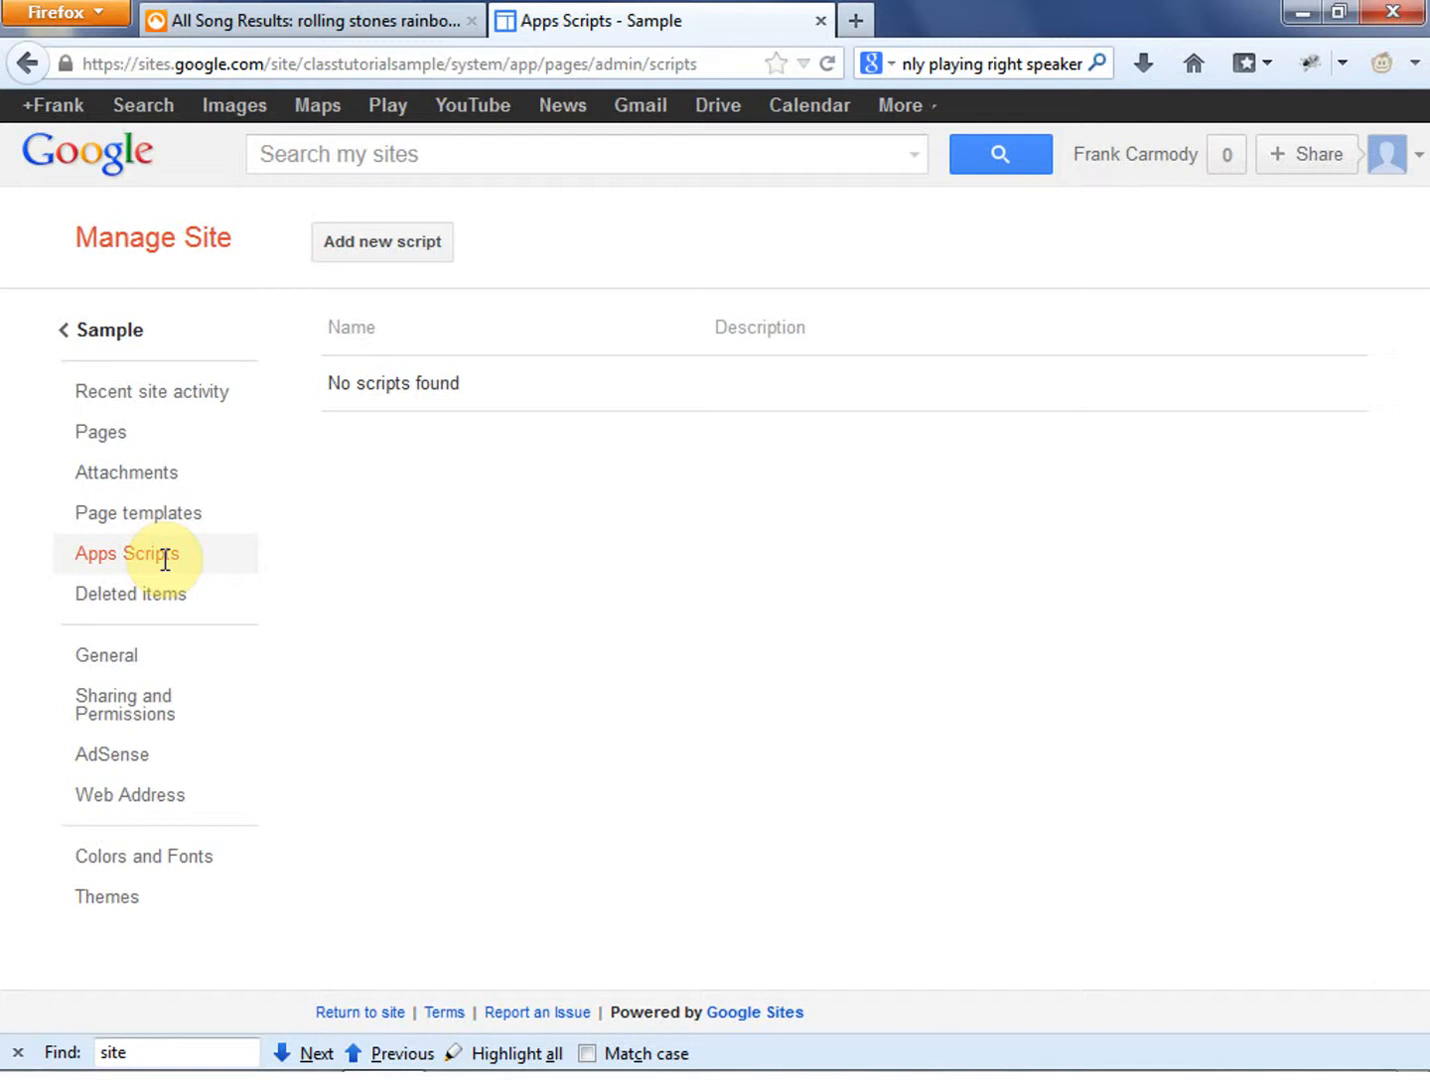
left_click(156, 598)
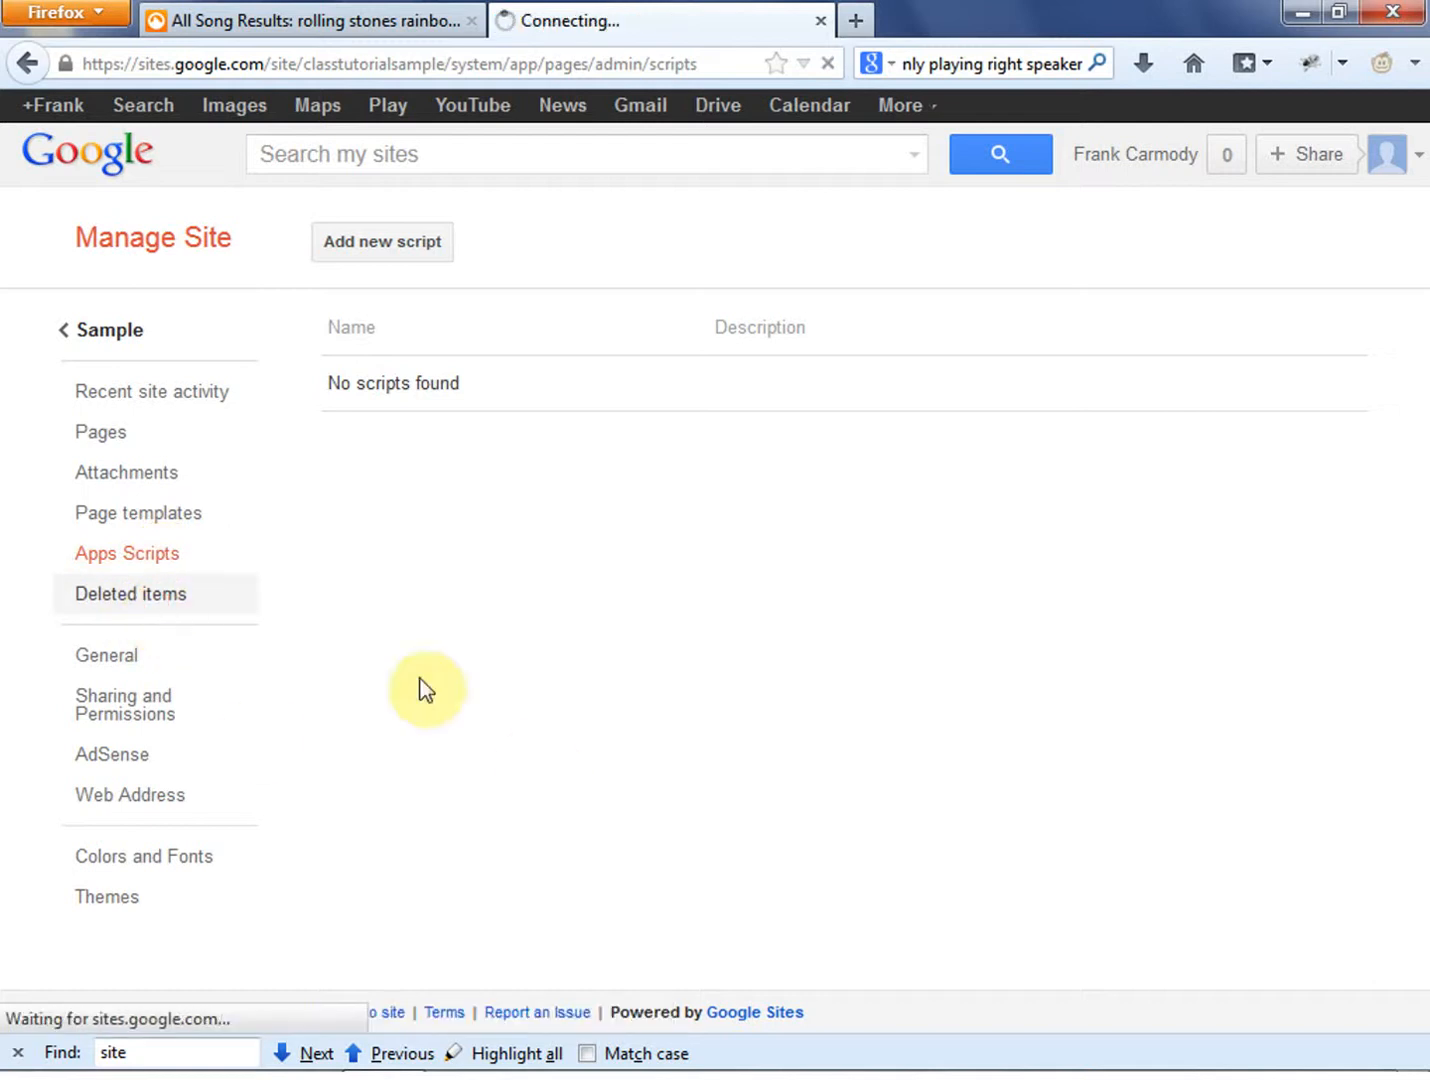
- Examine the site's general settings, including the landing page, storage, search and statistics options
left_click(108, 655)
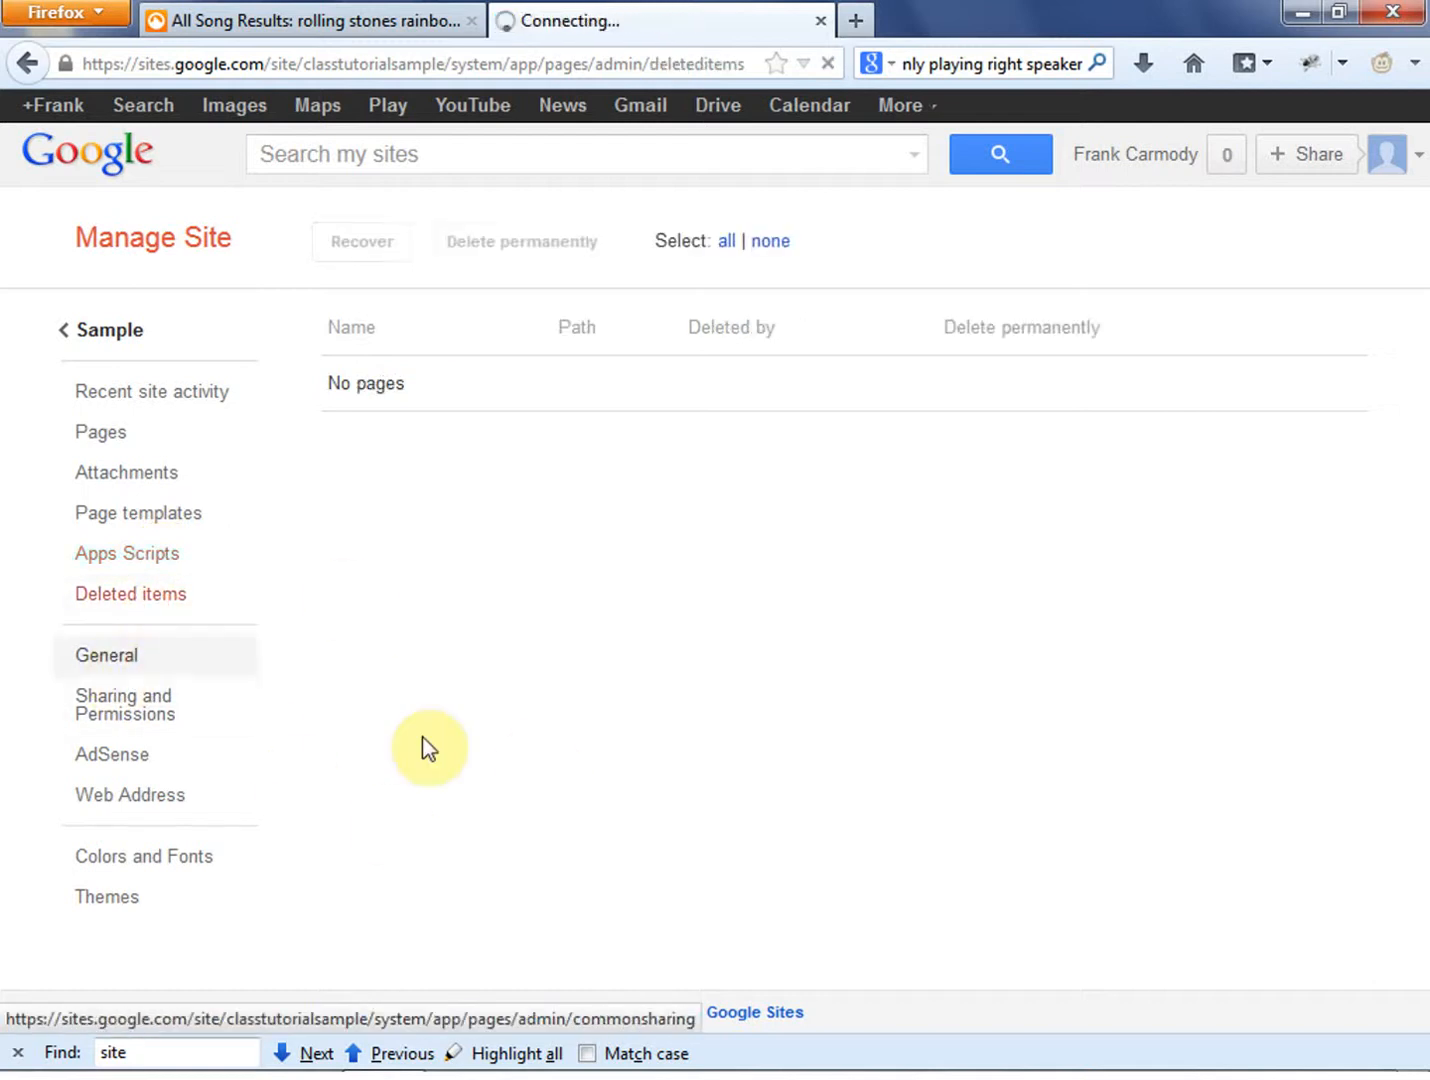
scroll(452, 749, "down", 5)
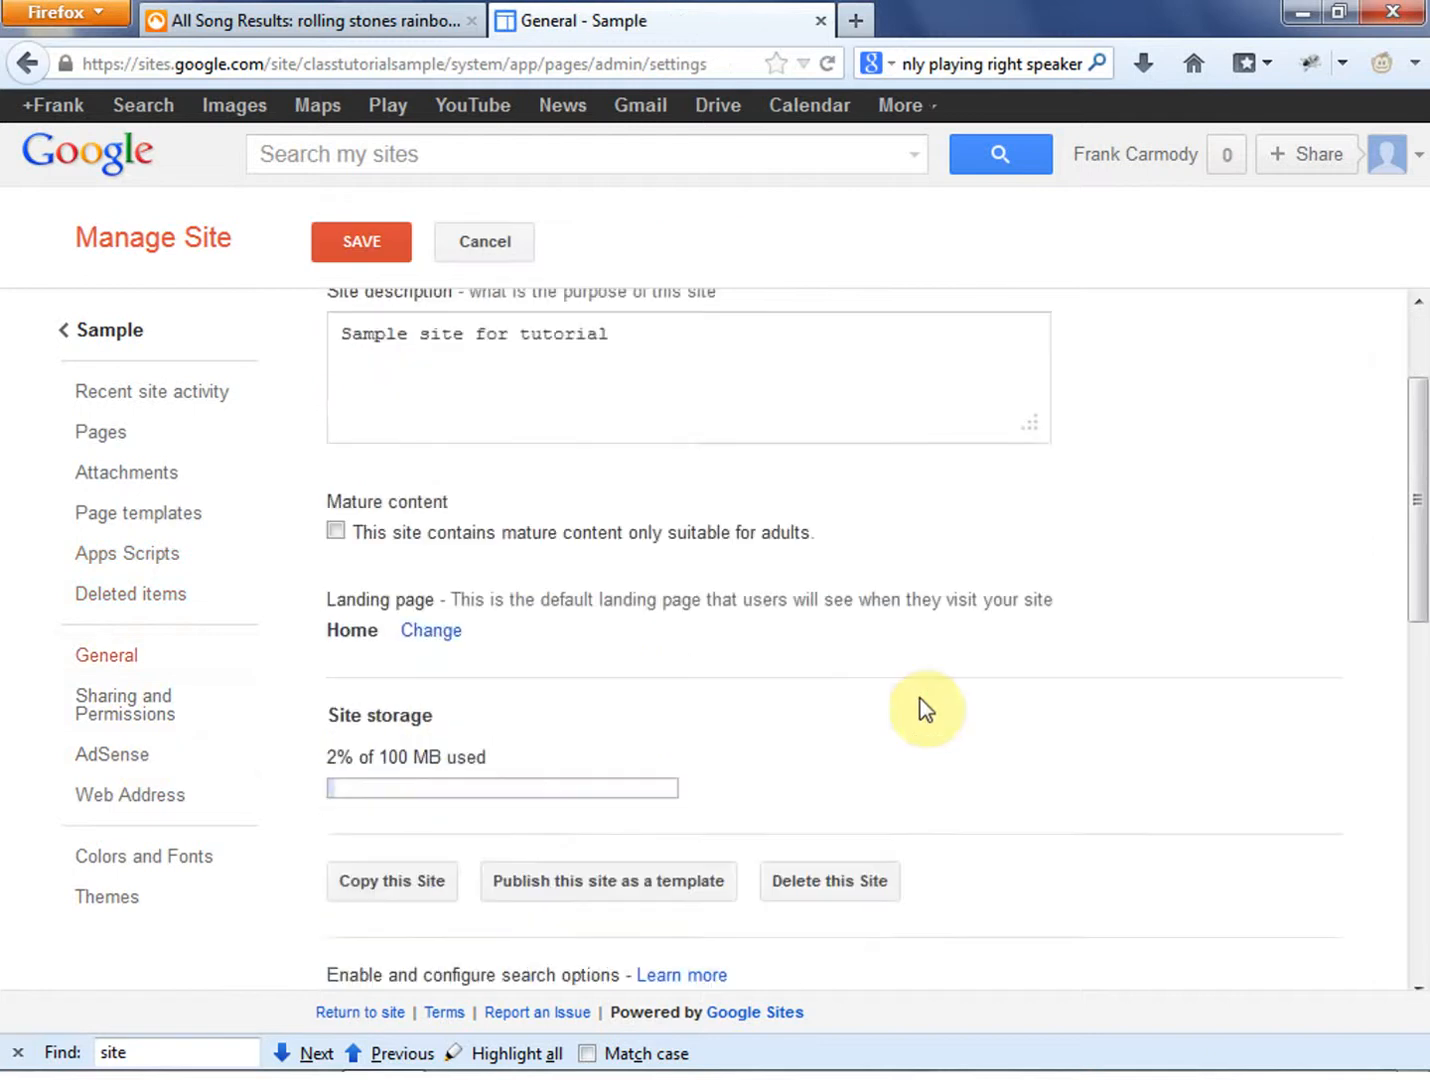
scroll(1175, 663, "down", 3)
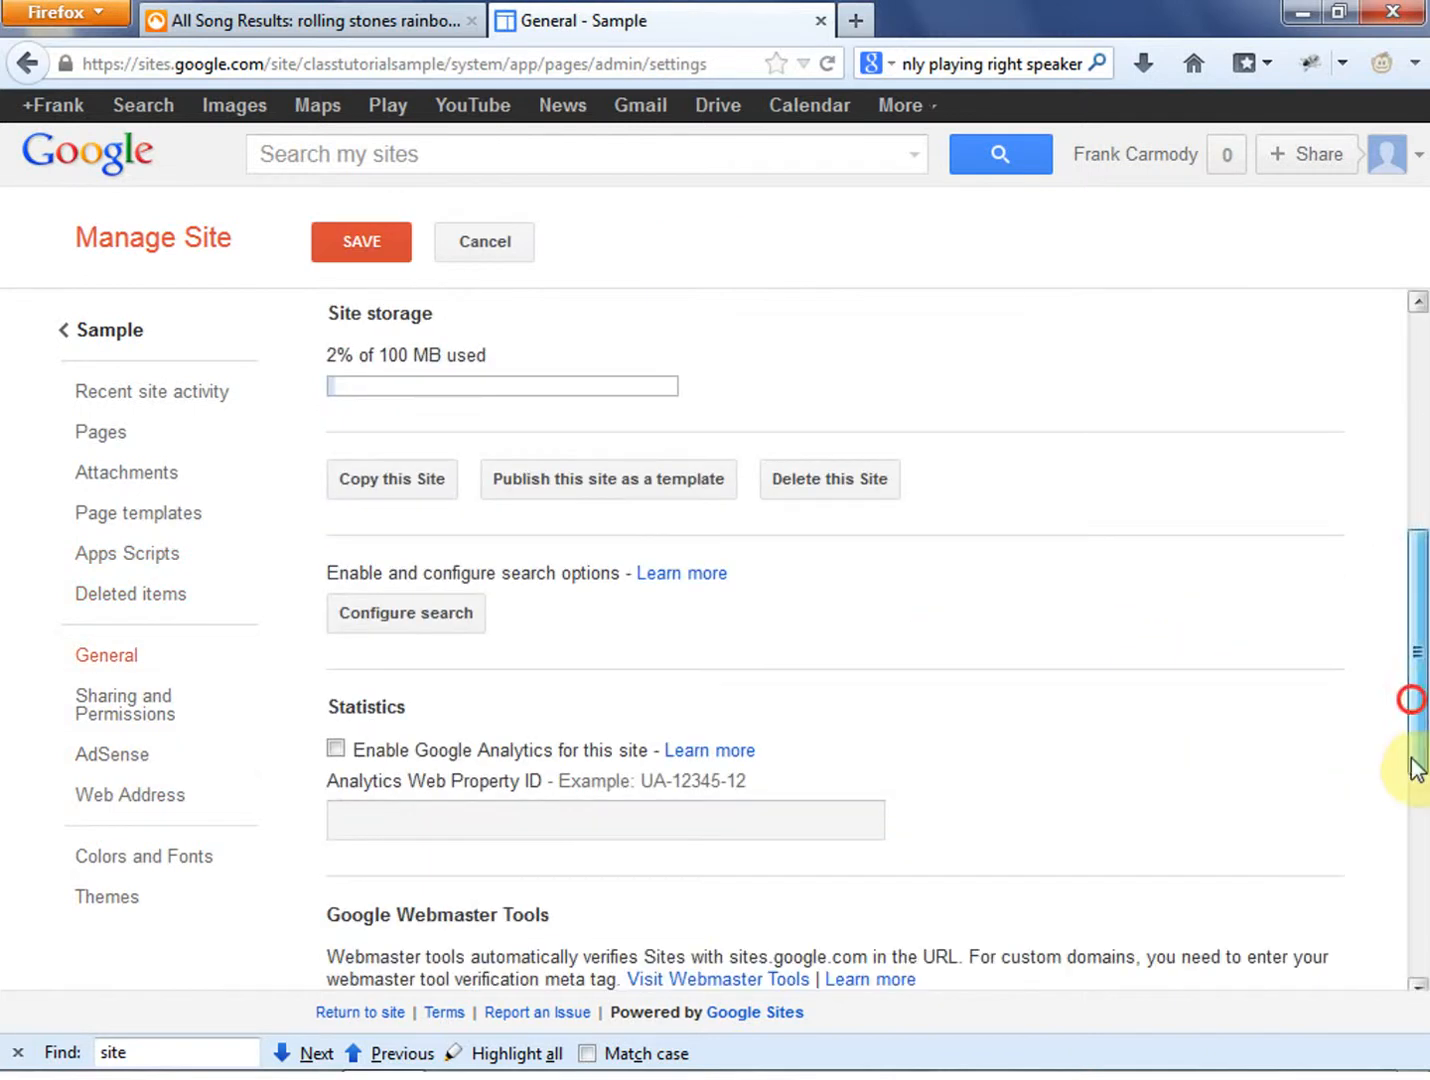
left_click_drag(1414, 695, 1425, 651)
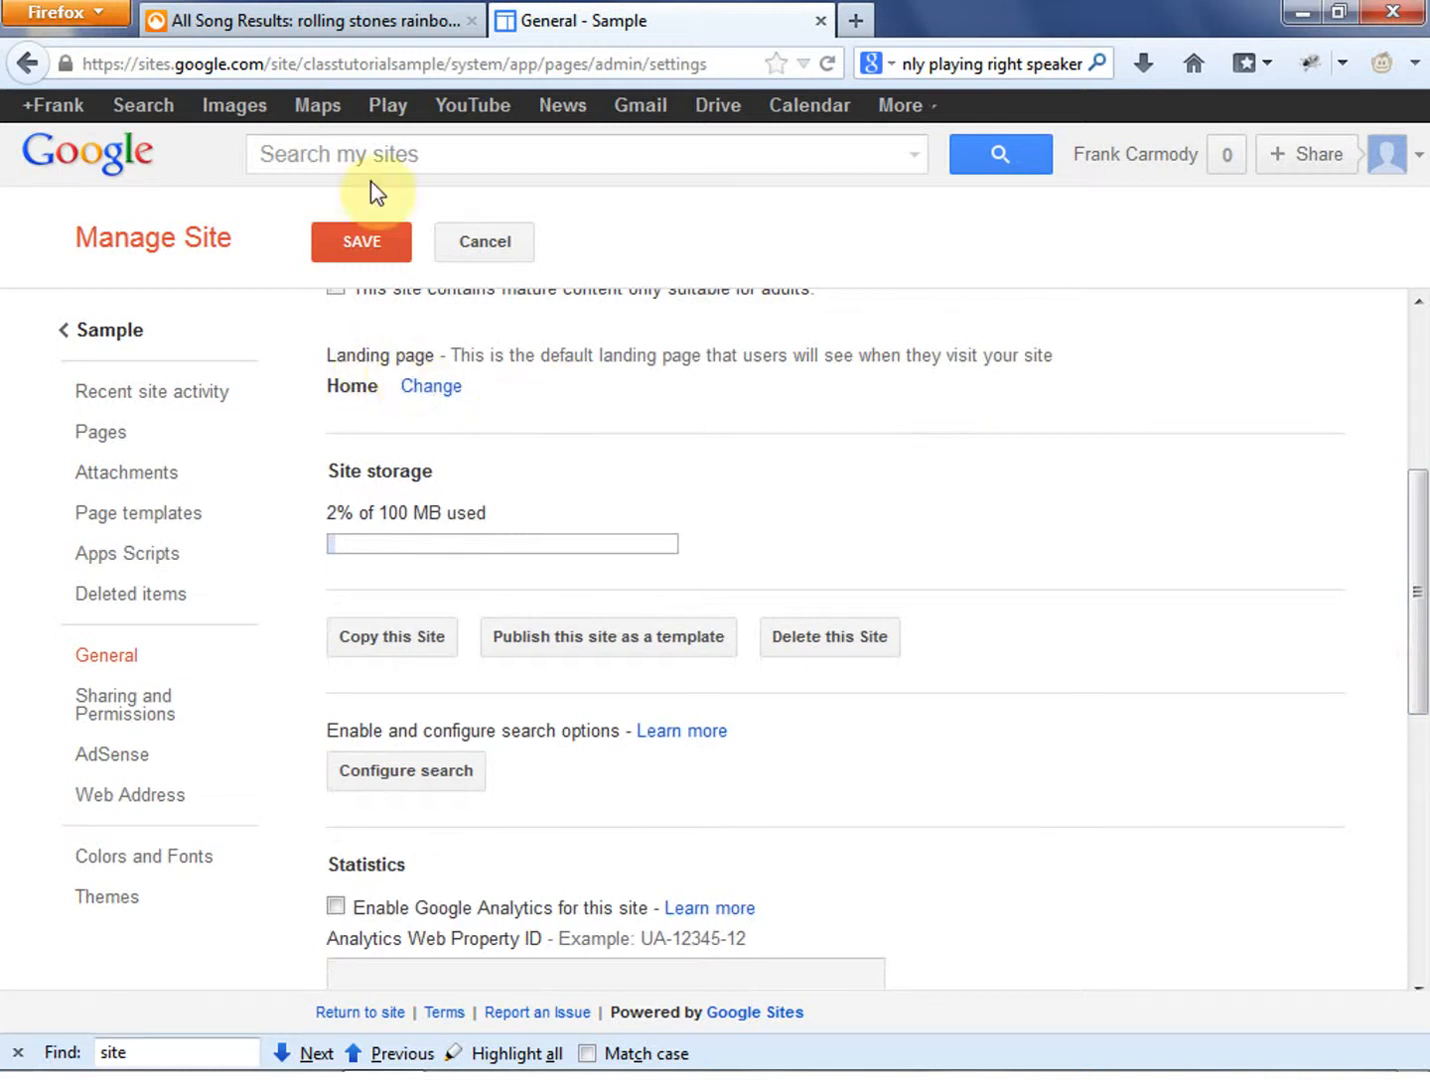
left_click(441, 62)
mouse_move(408, 62)
left_mouse_down()
mouse_move(77, 65)
mouse_move(406, 66)
left_mouse_up()
left_click(357, 378)
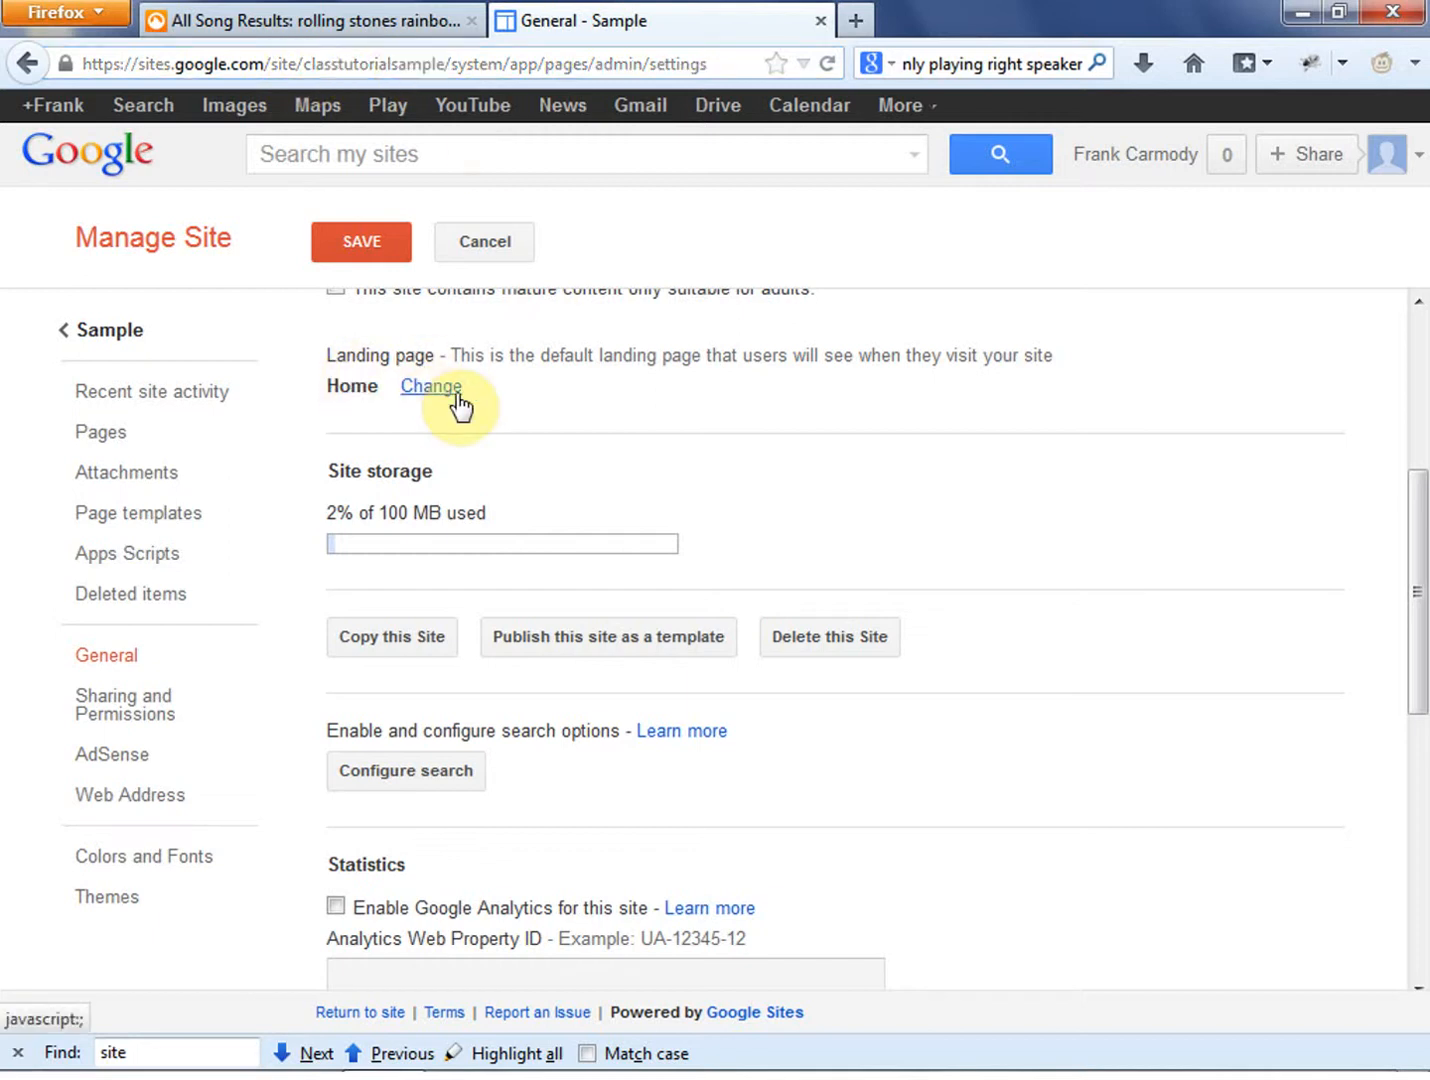
scroll(1200, 745, "down", 2)
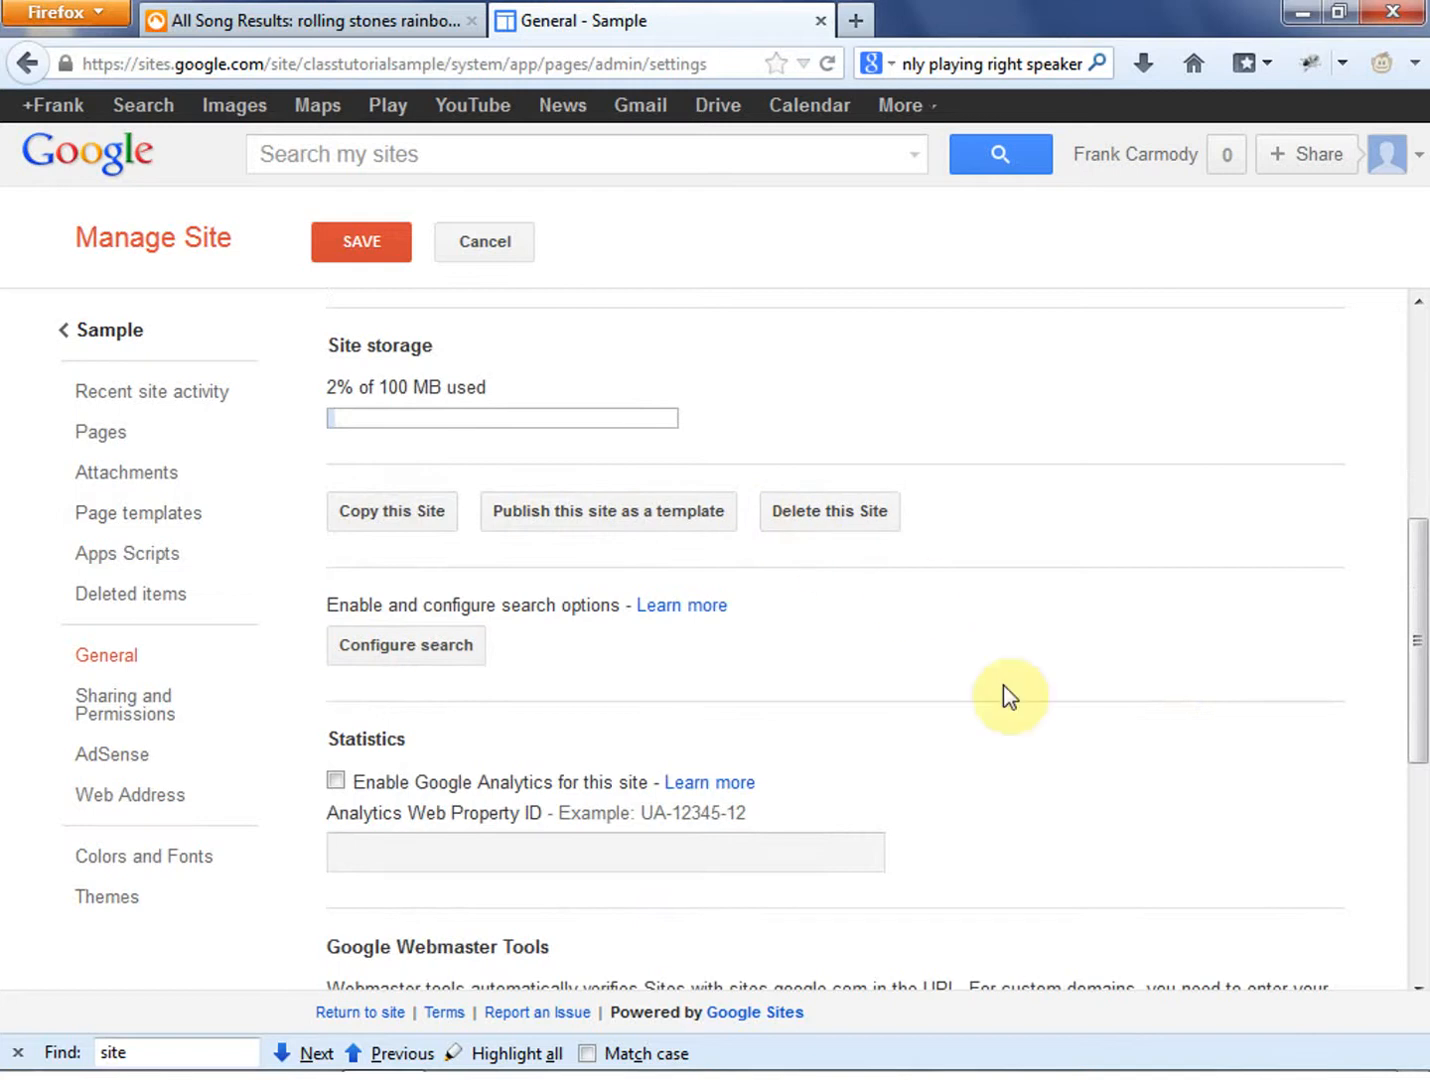
- Disable search in the site search configuration and confirm the change
scroll(1002, 690, "down", 4)
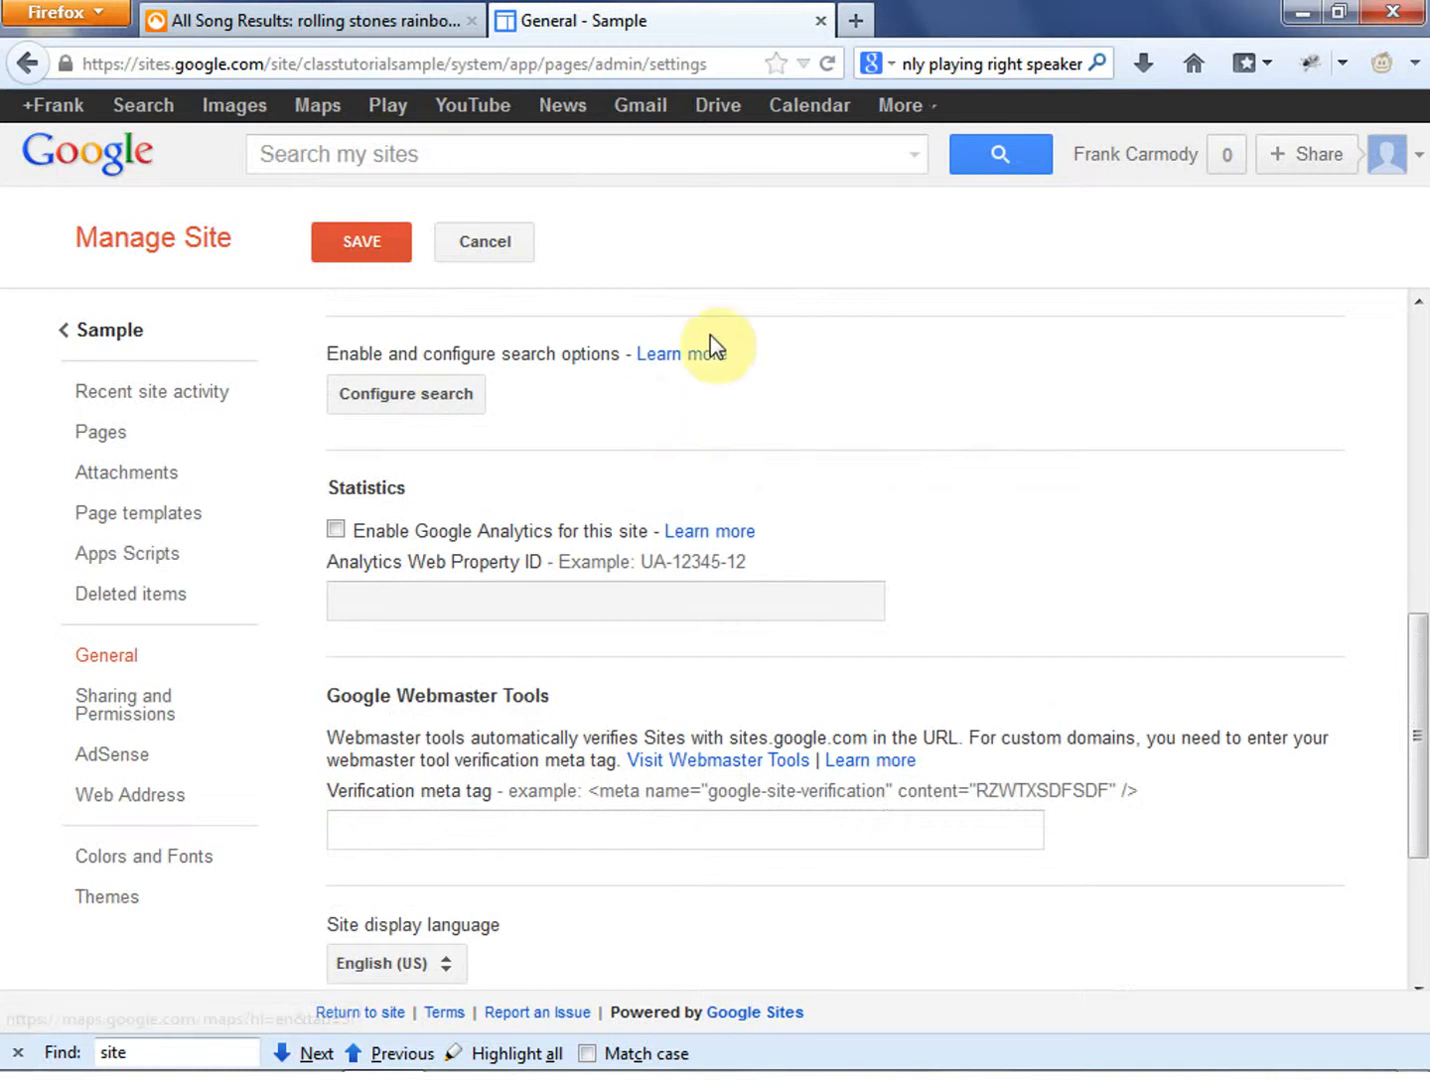
left_click(434, 403)
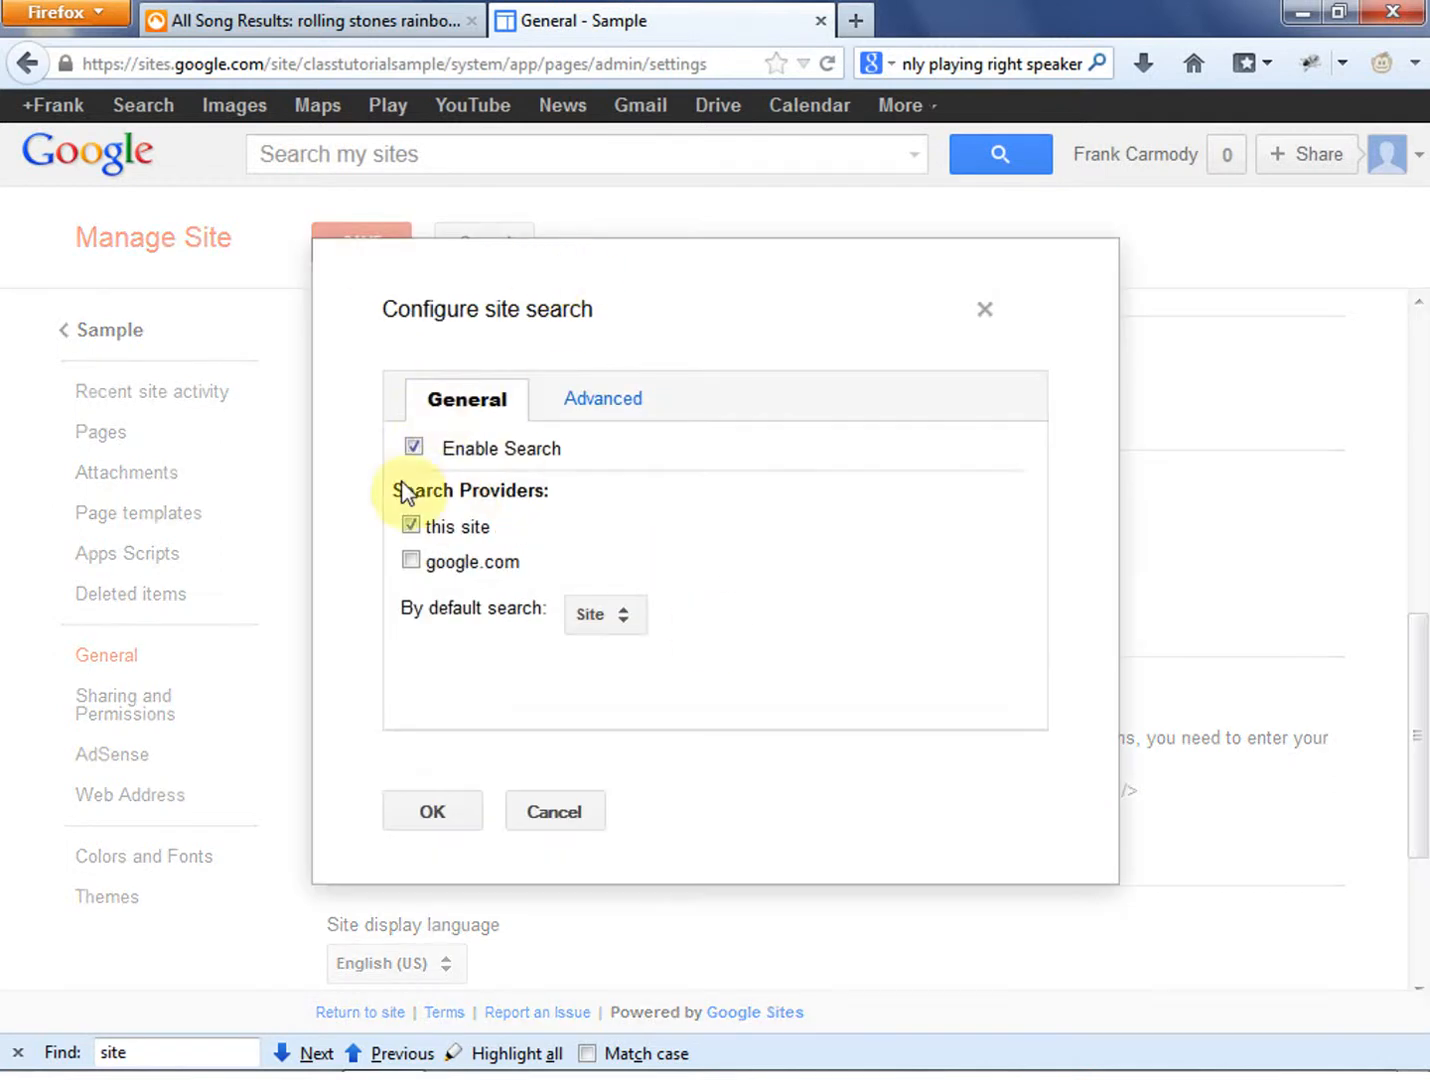
left_click(412, 449)
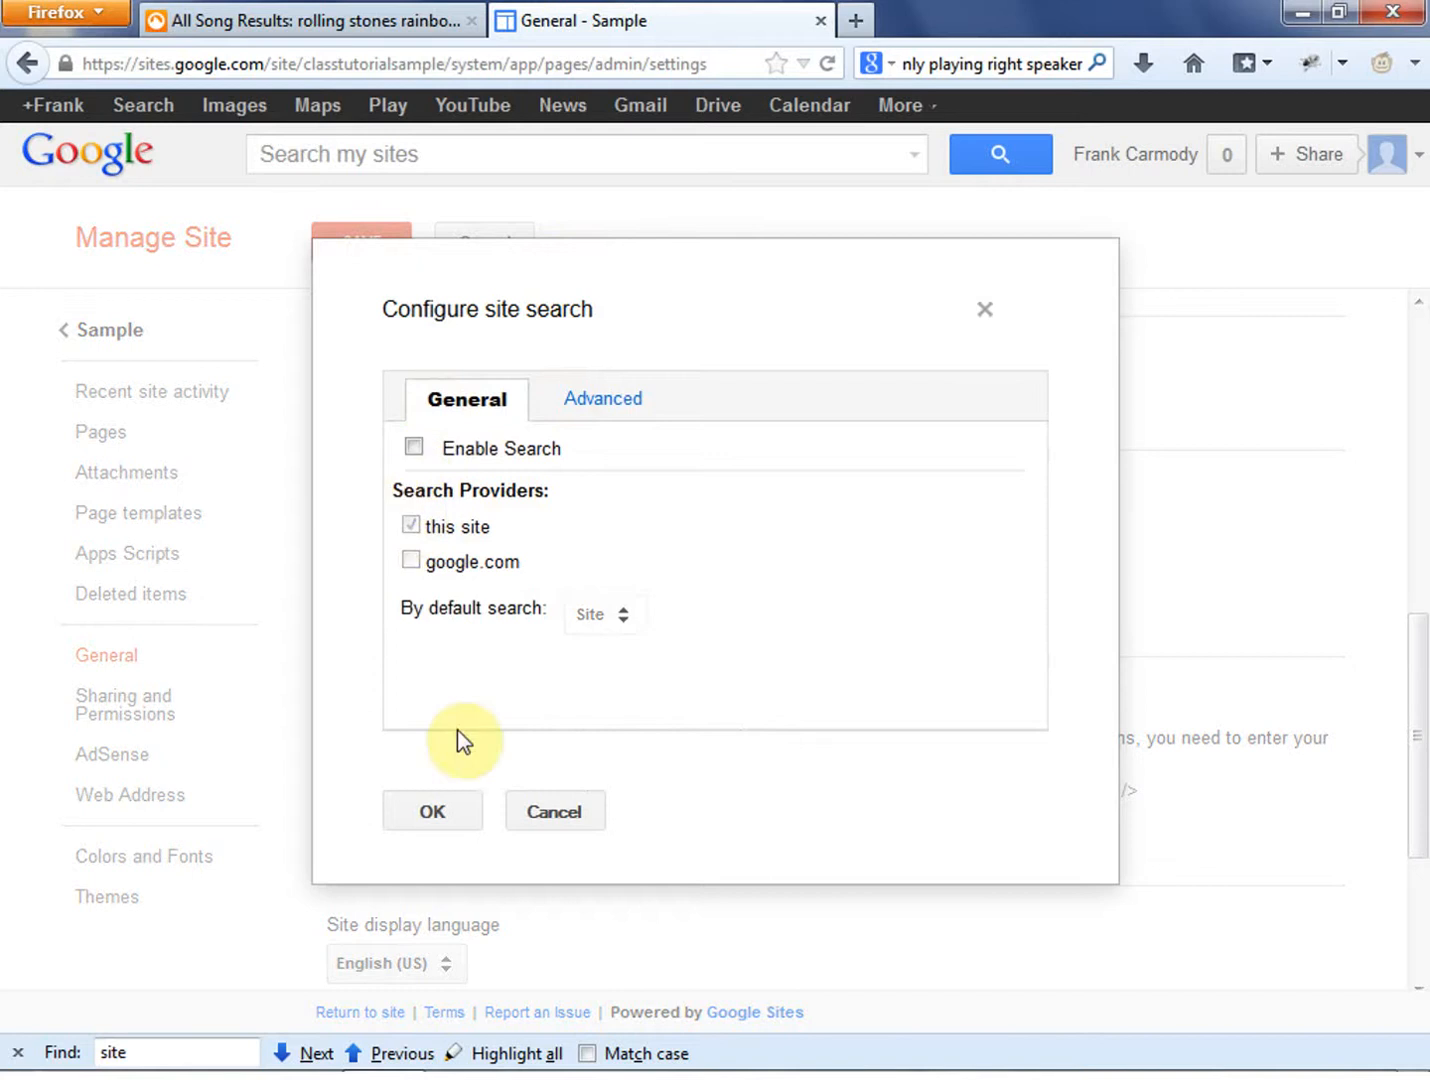
left_click(440, 812)
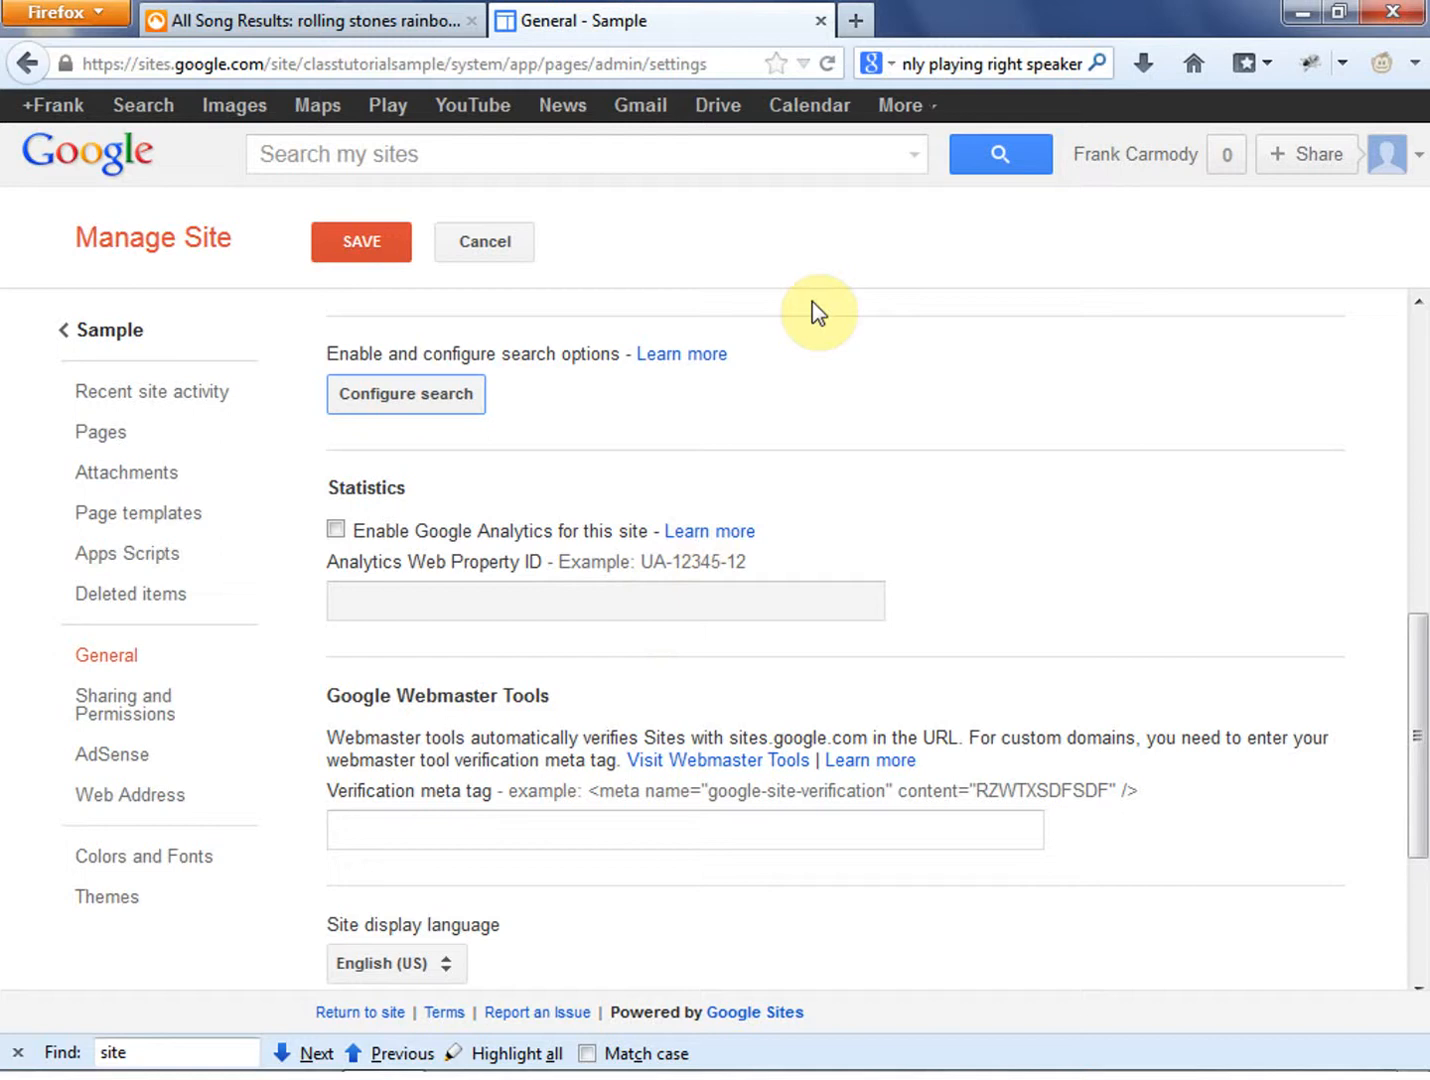
- Examine the Google Analytics statistics option and the Google Webmaster Tools section in the general settings
scroll(967, 381, "down", 1)
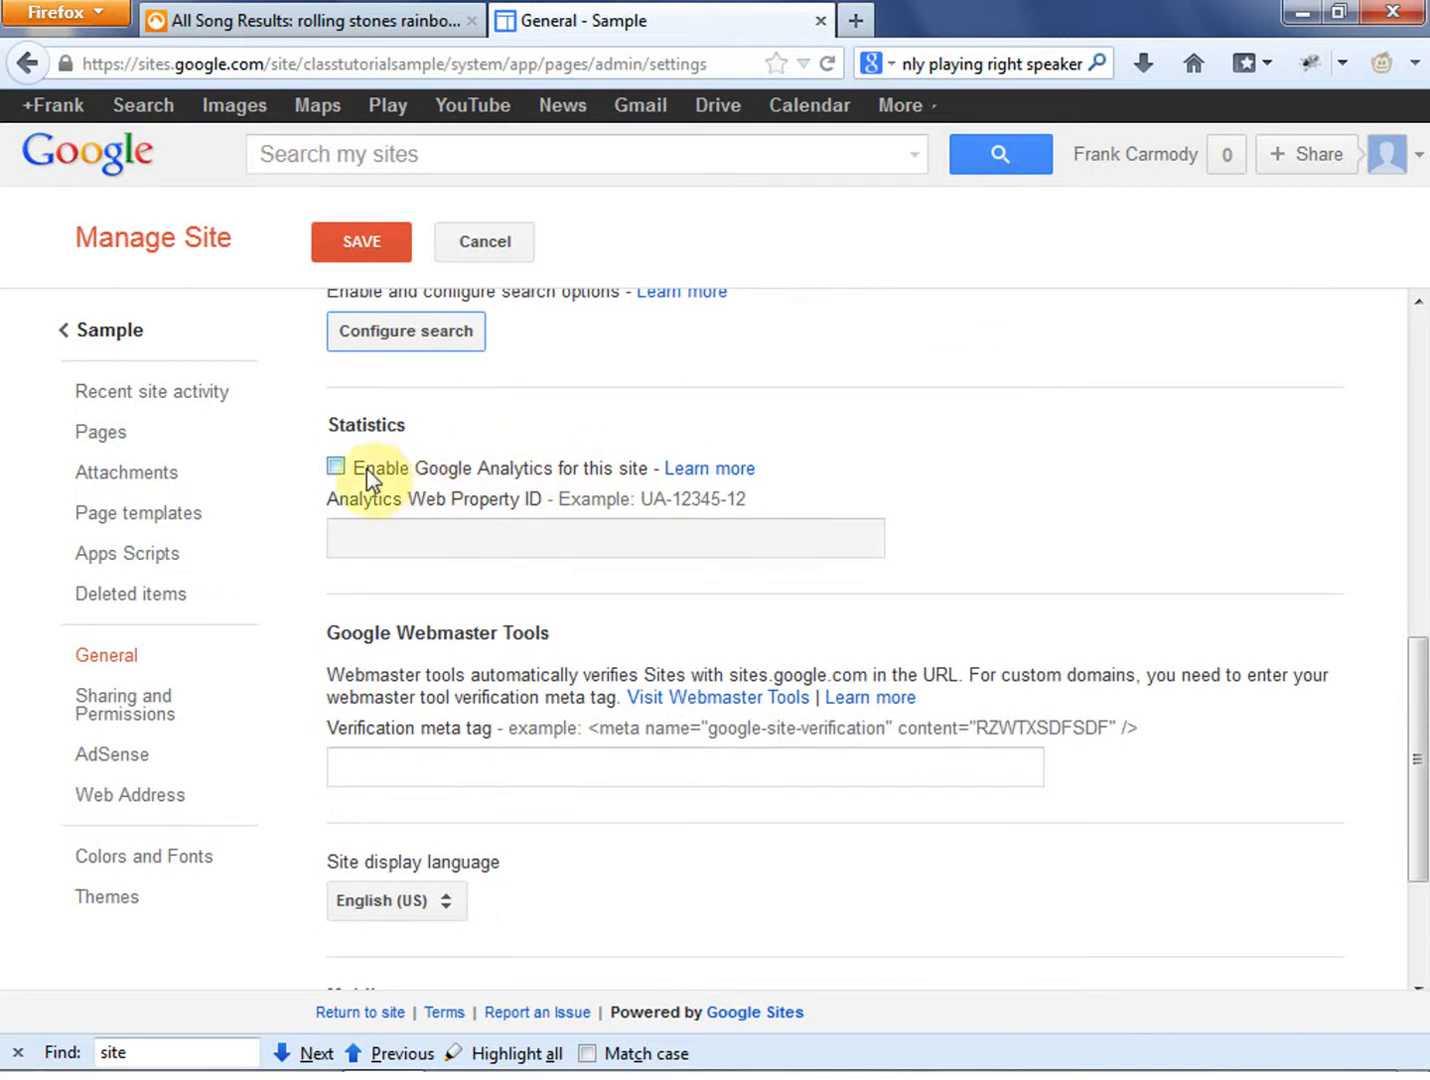
left_click_drag(355, 469, 654, 479)
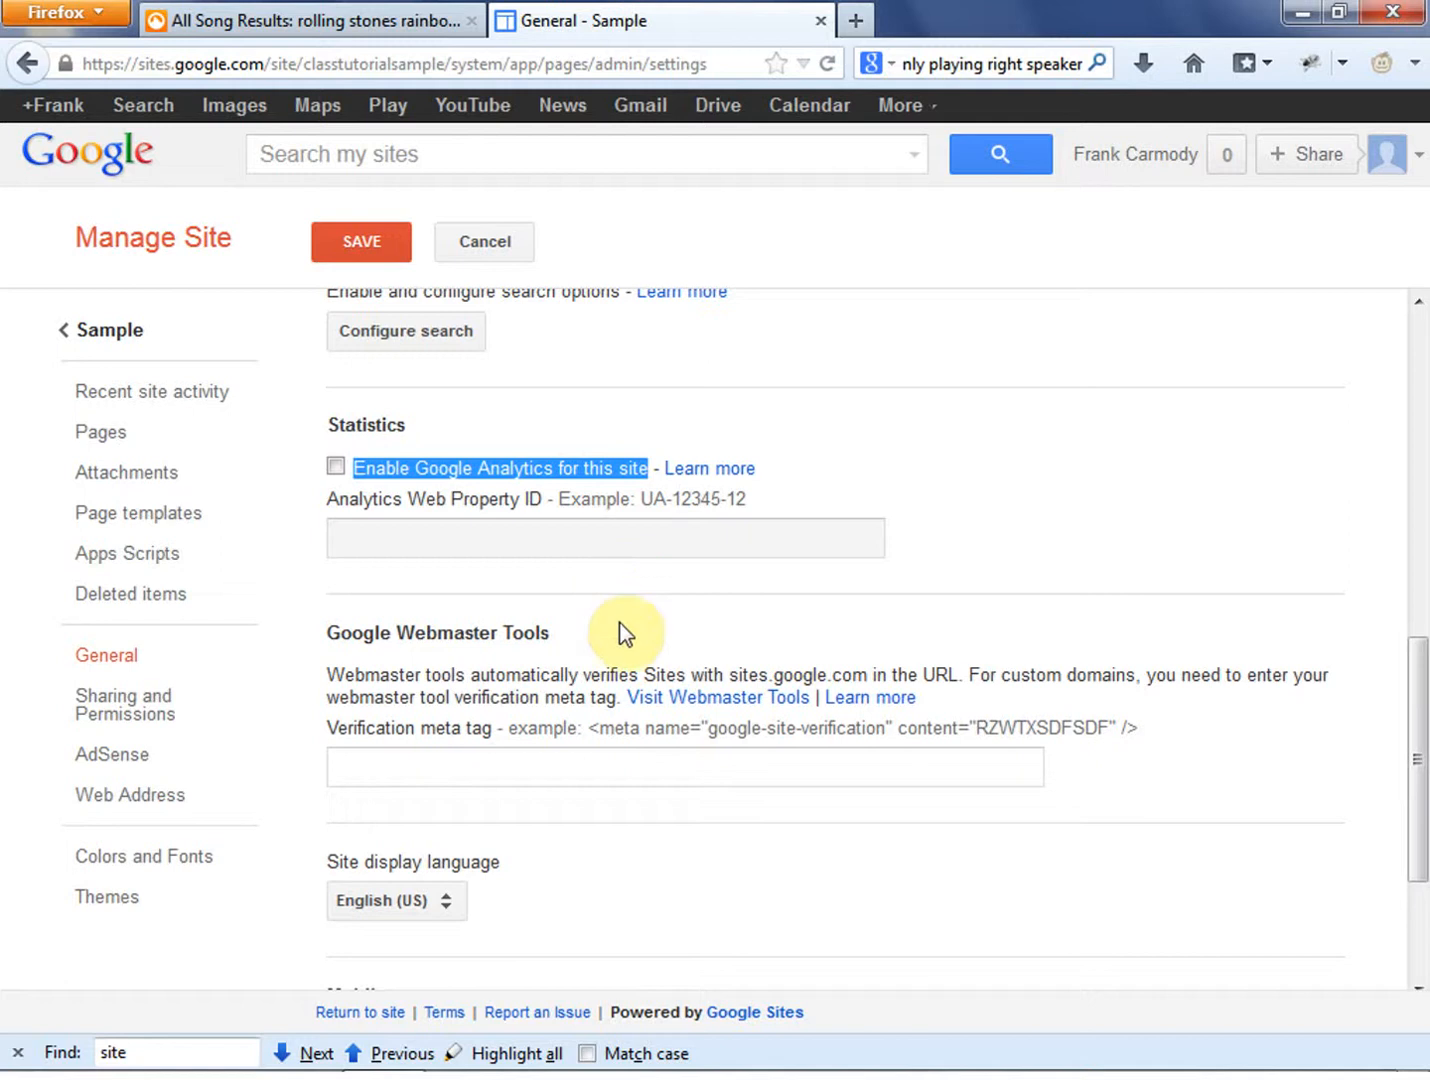
left_click(786, 840)
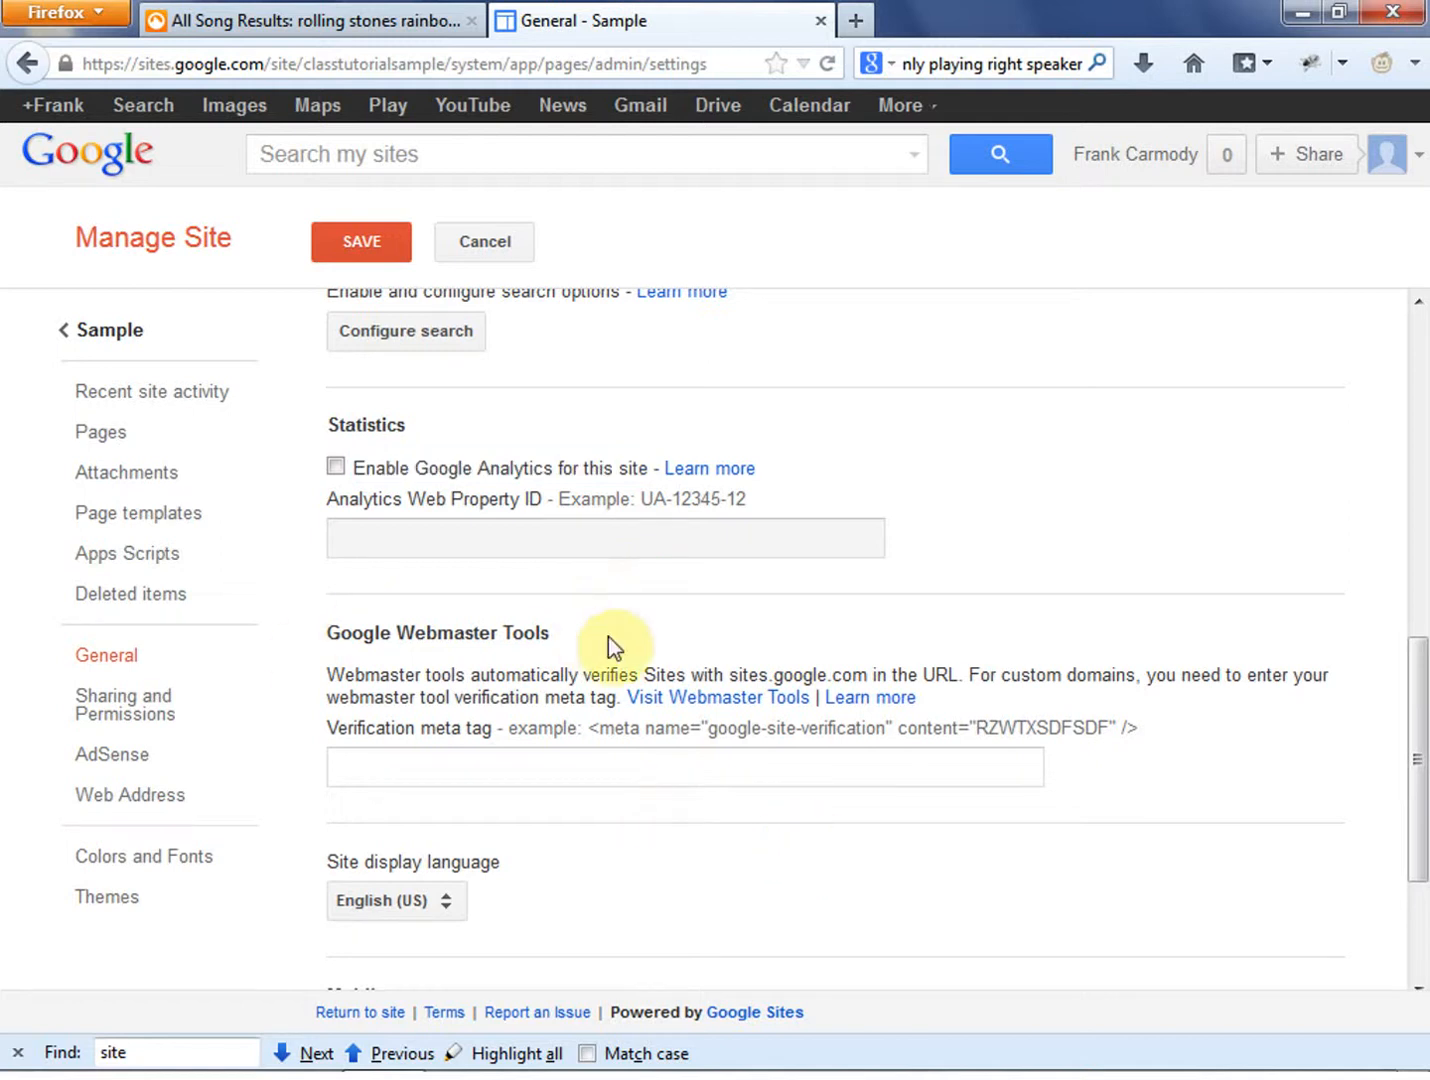
left_click_drag(606, 636, 327, 645)
left_click(598, 848)
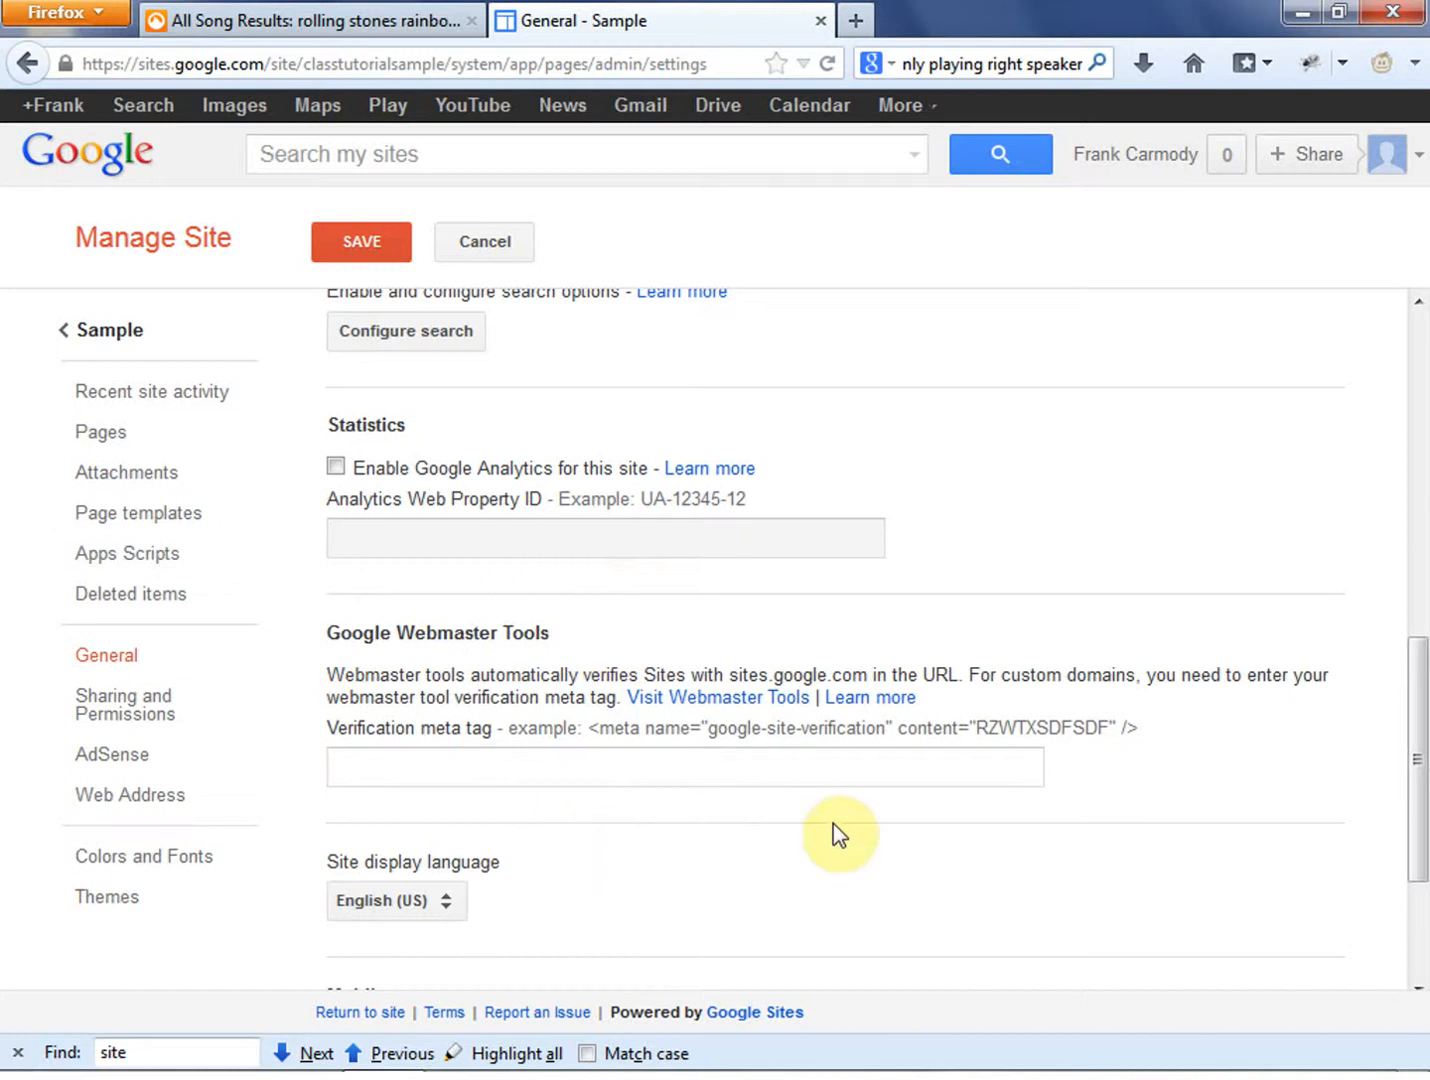
left_click_drag(606, 622, 332, 662)
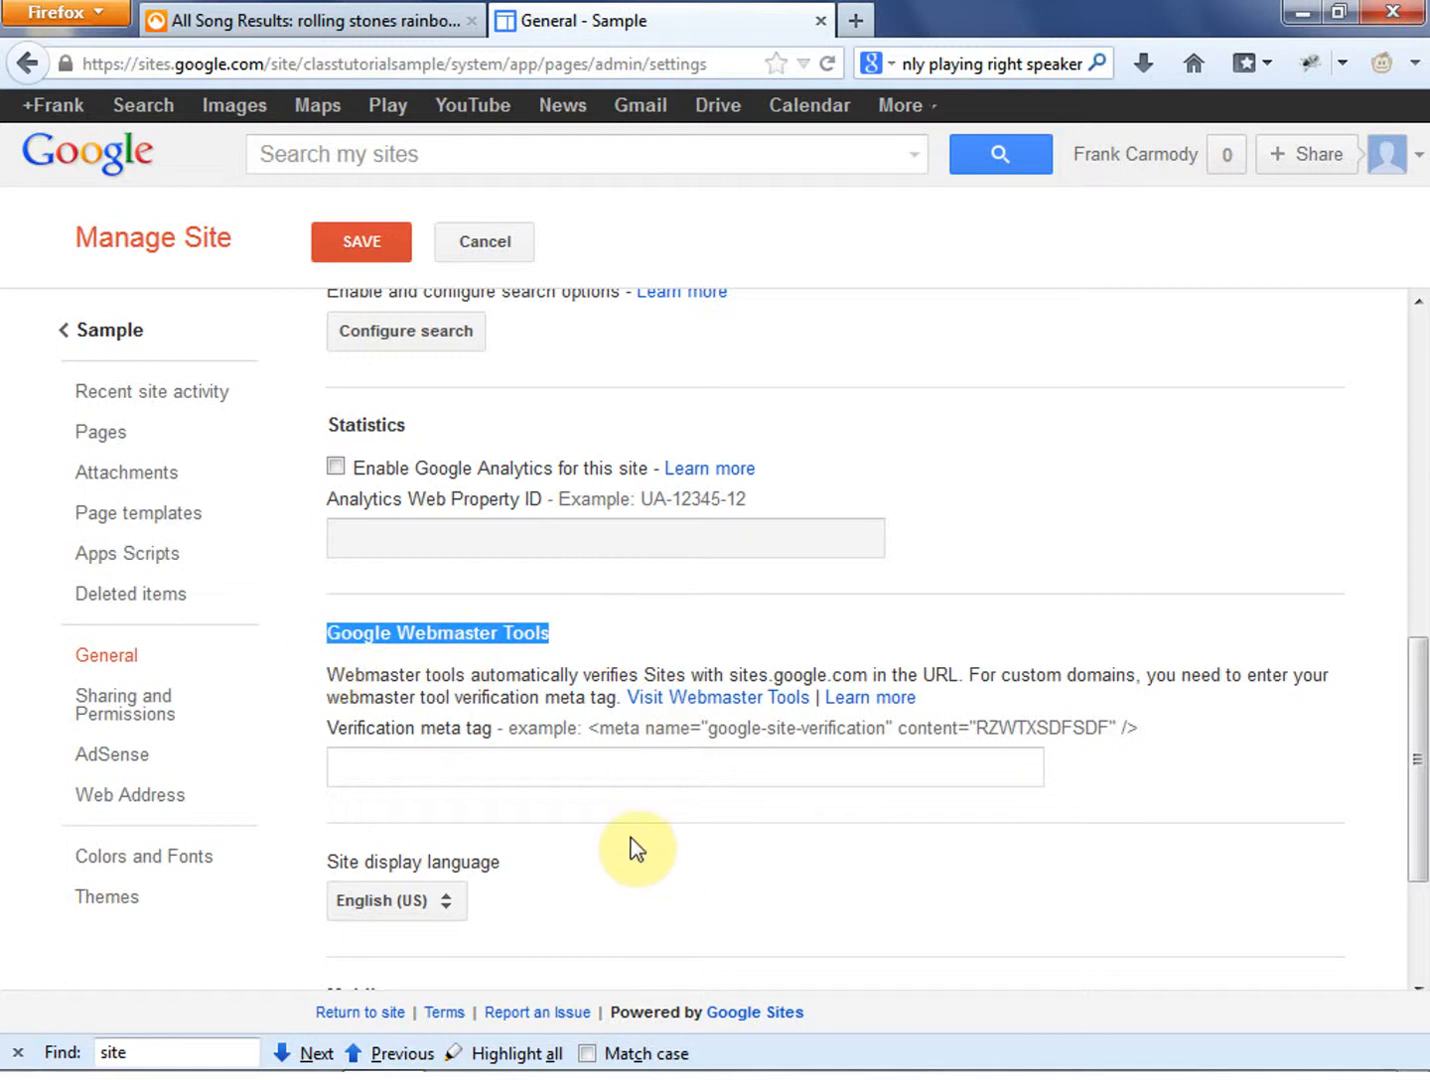
left_click_drag(523, 468, 478, 468)
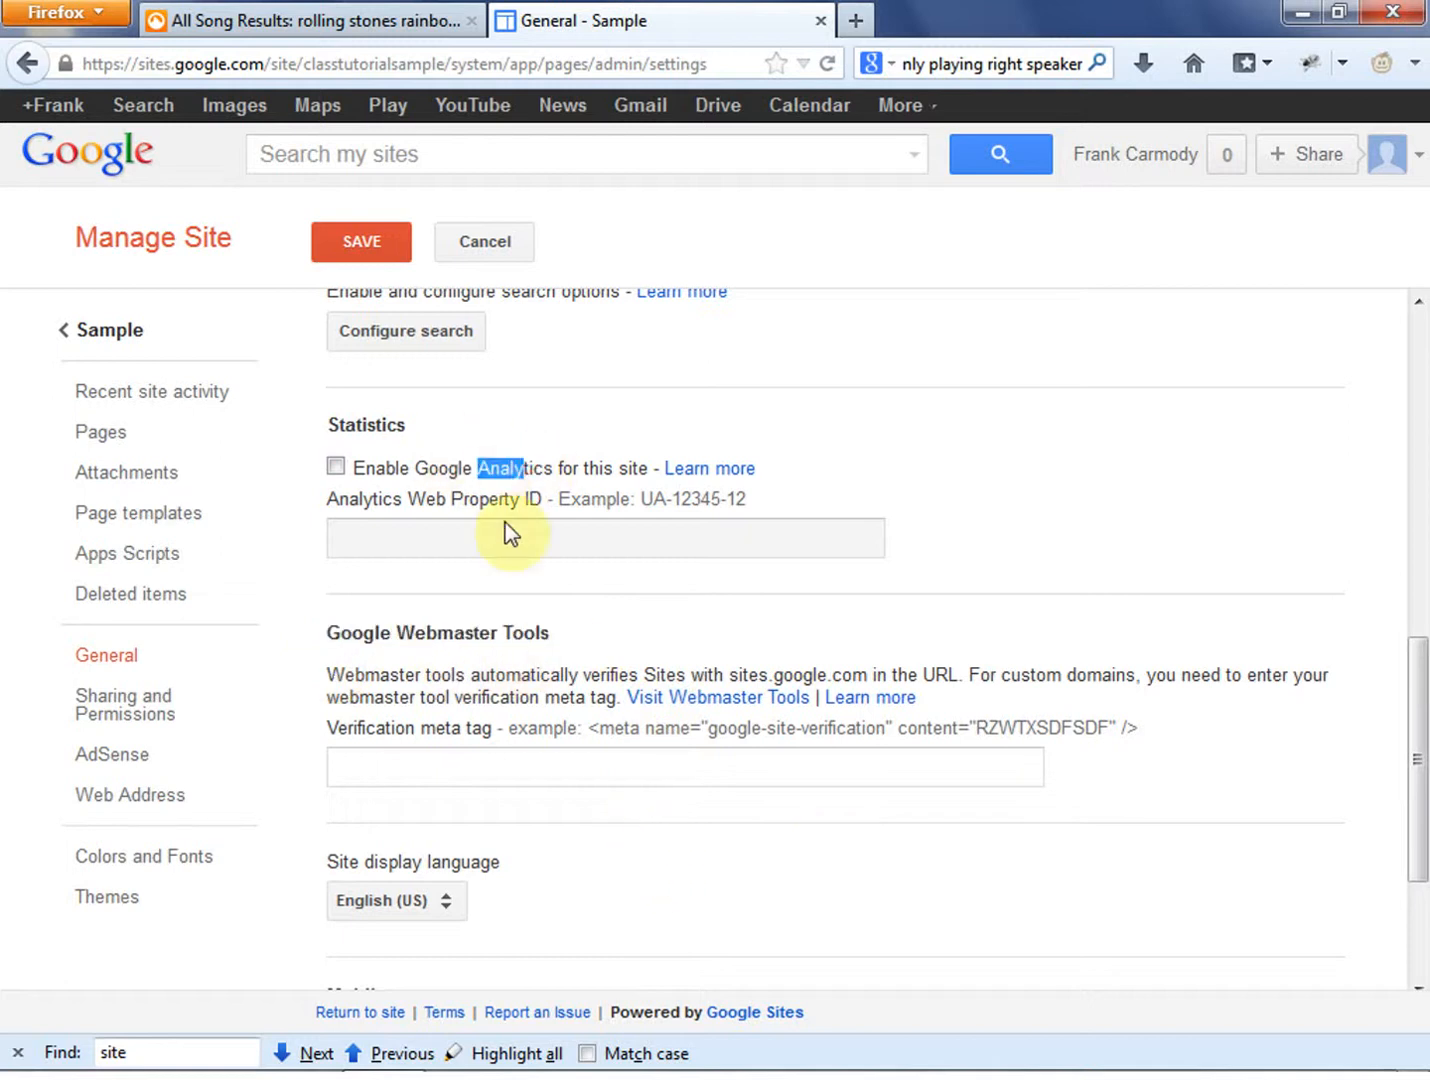
left_click_drag(563, 639, 322, 629)
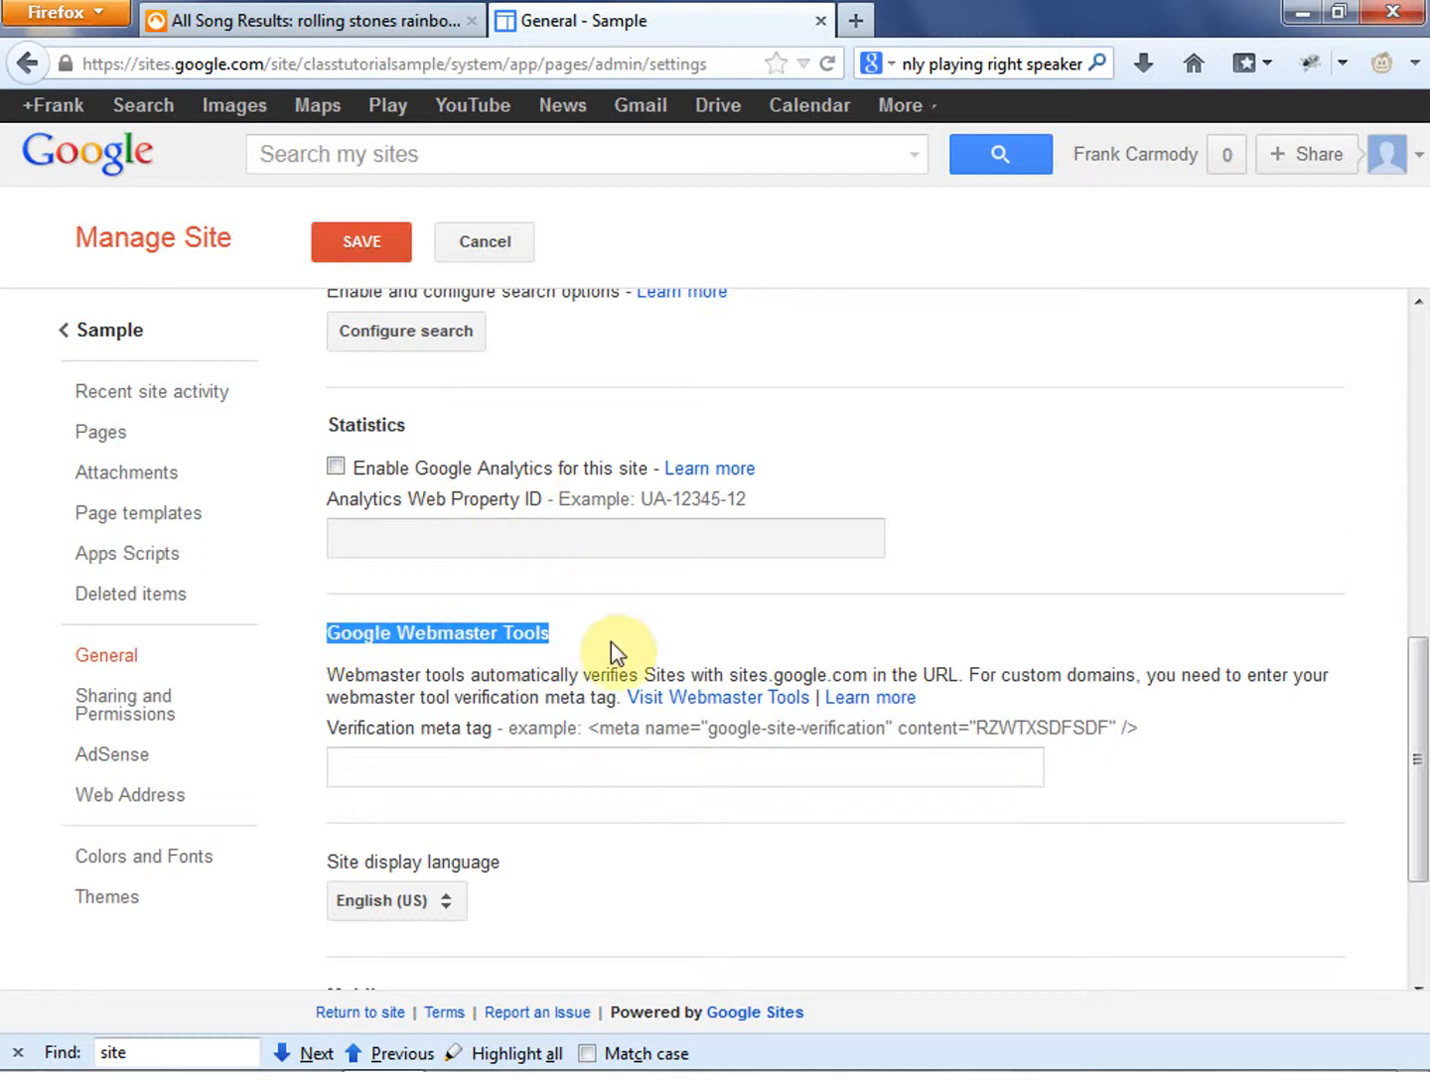
left_click(911, 108)
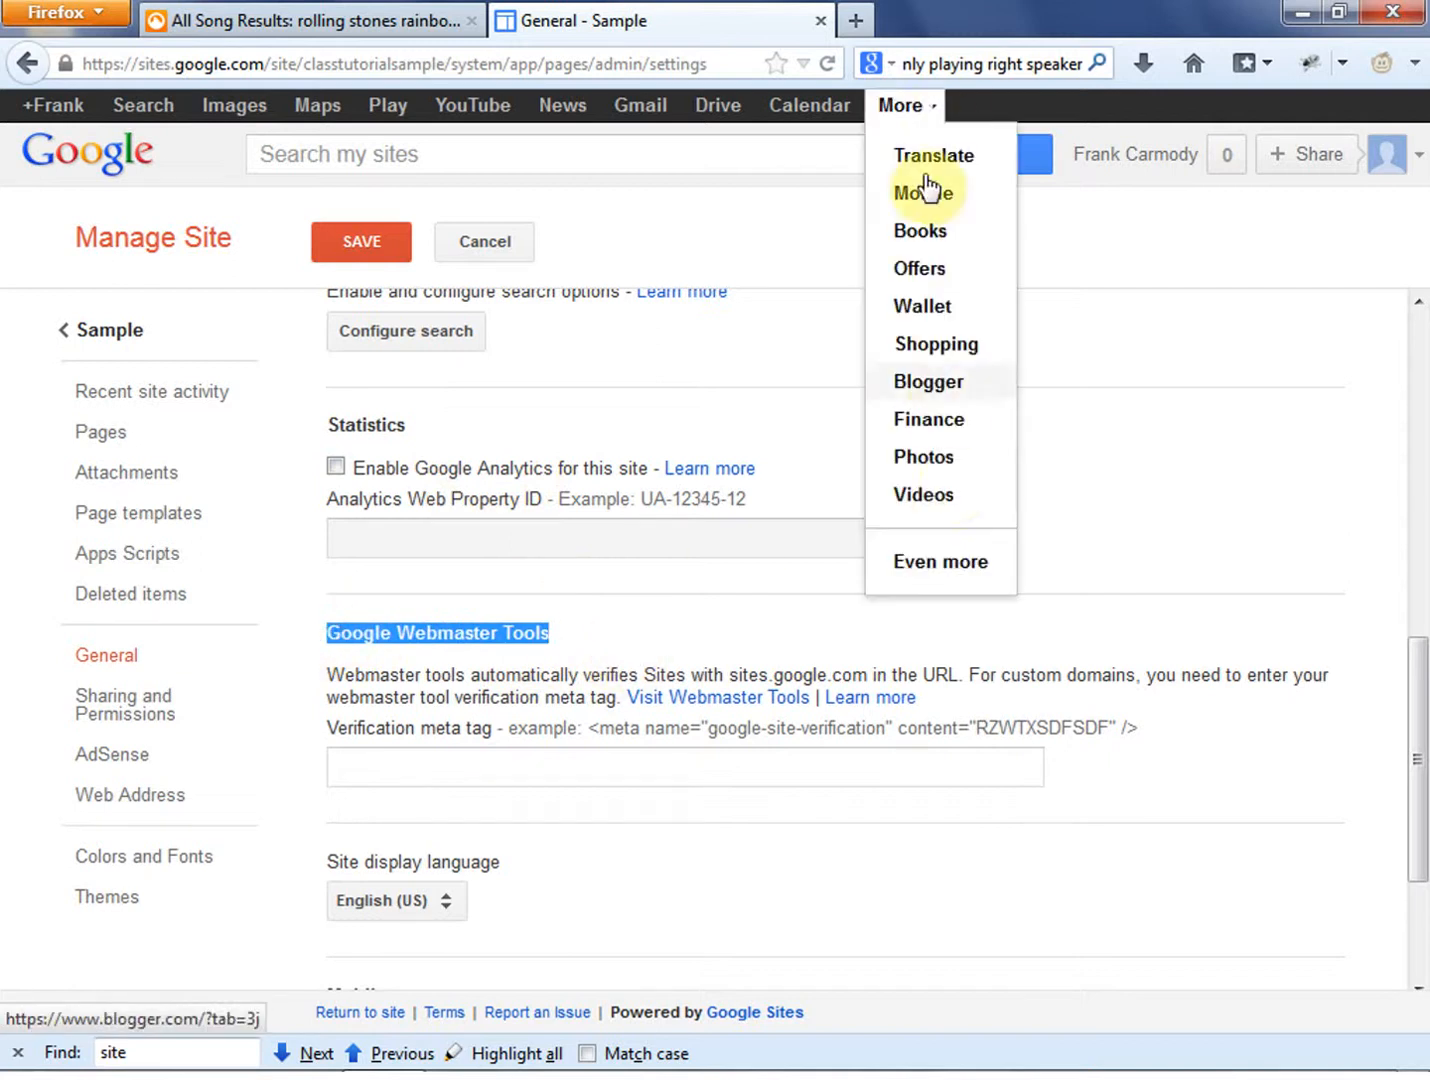
left_click(1121, 555)
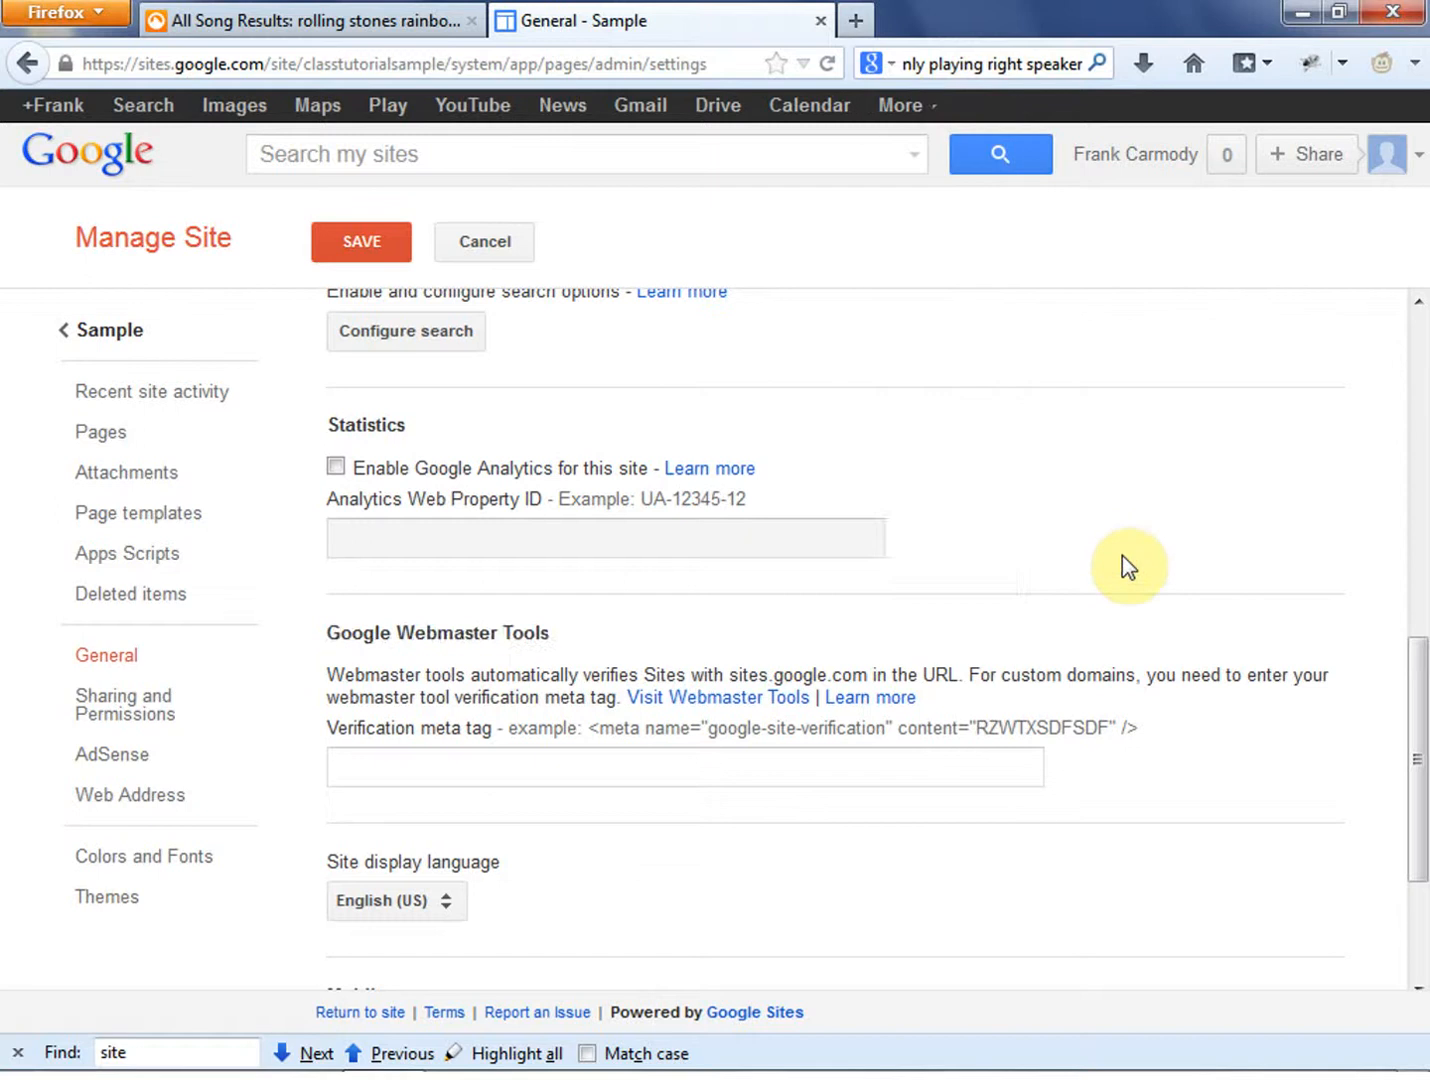
- Enable automatic adjustment of the site to mobile phones and save the general settings
scroll(1017, 577, "down", 4)
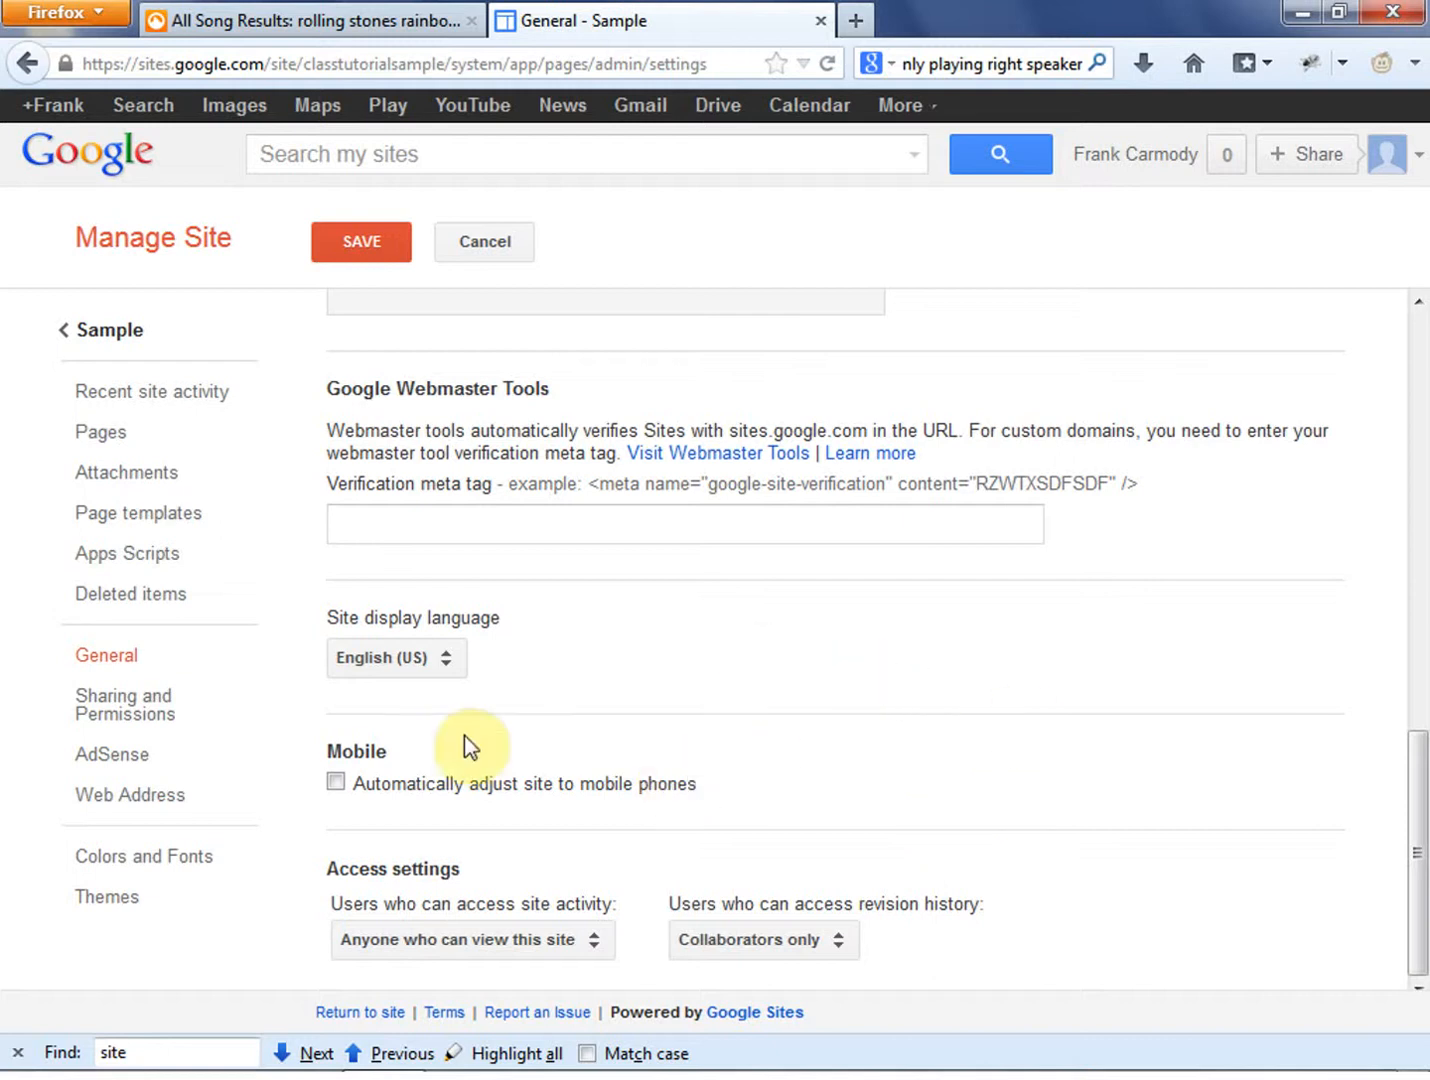
left_click(337, 783)
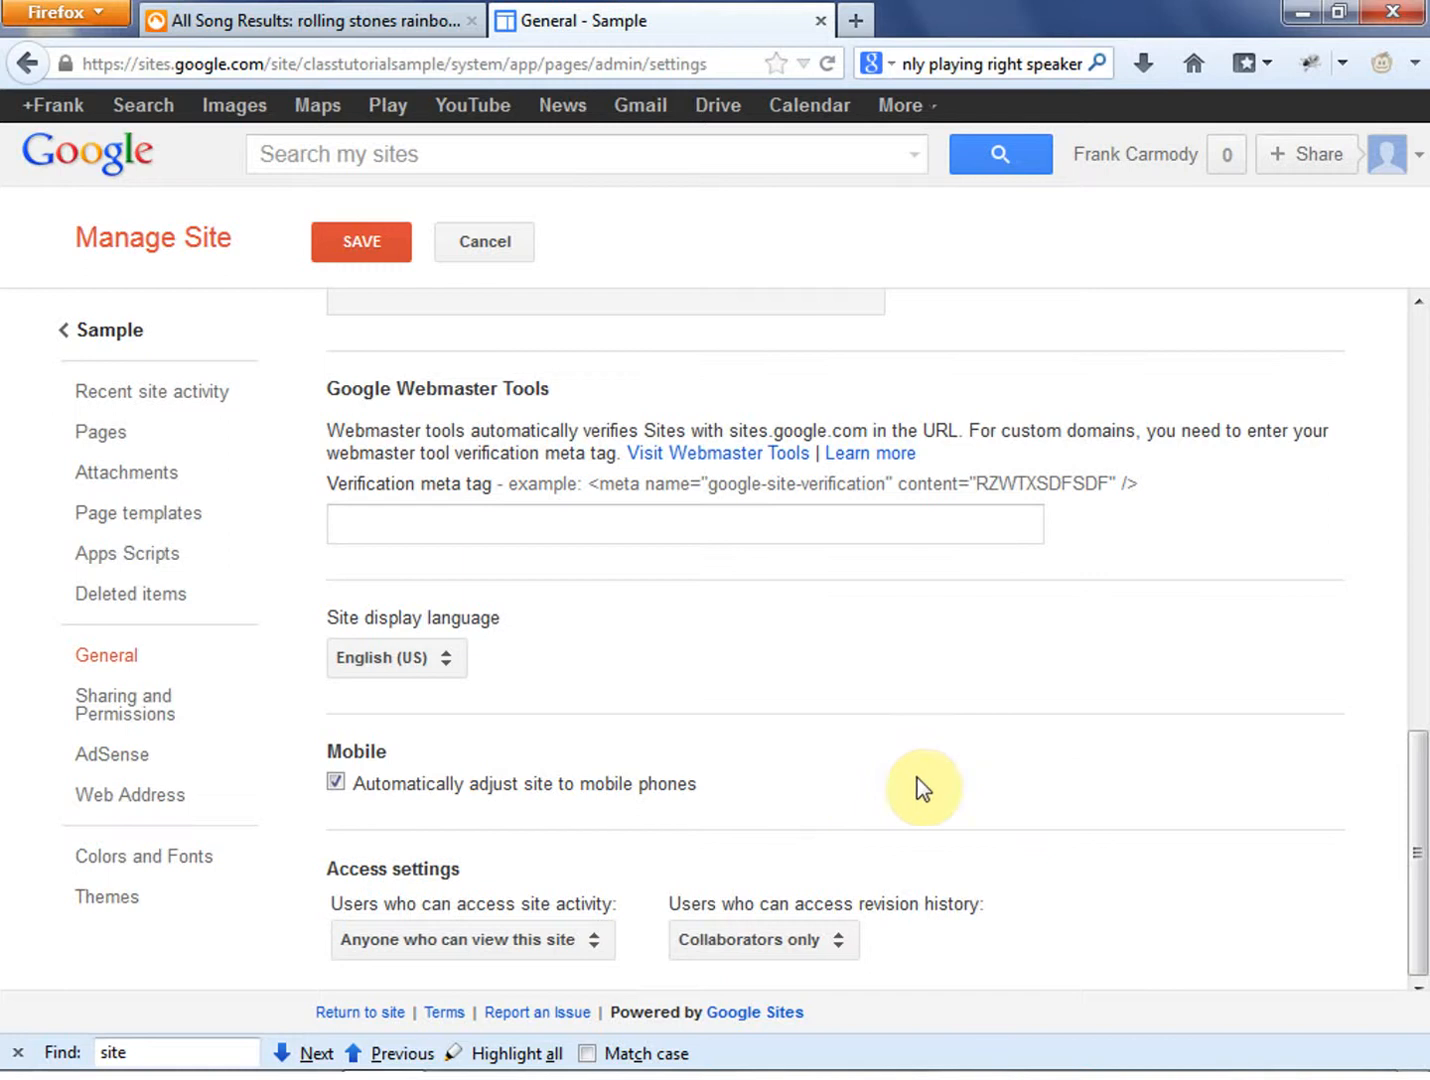
scroll(1418, 871, "up", 1)
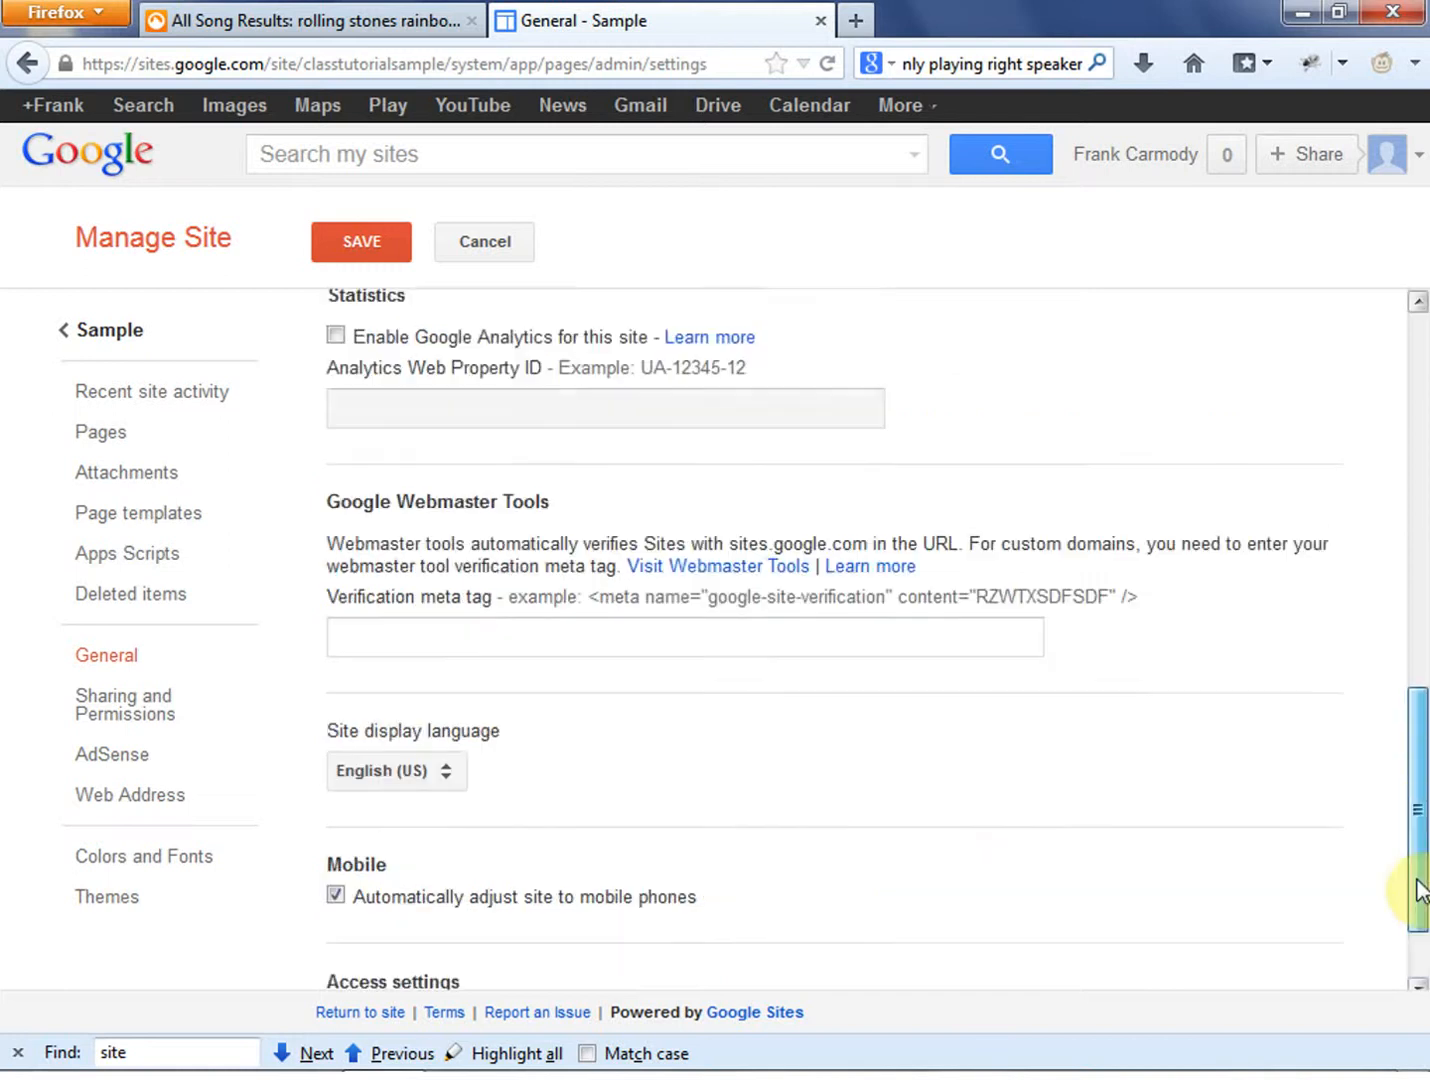
scroll(1416, 888, "down", 1)
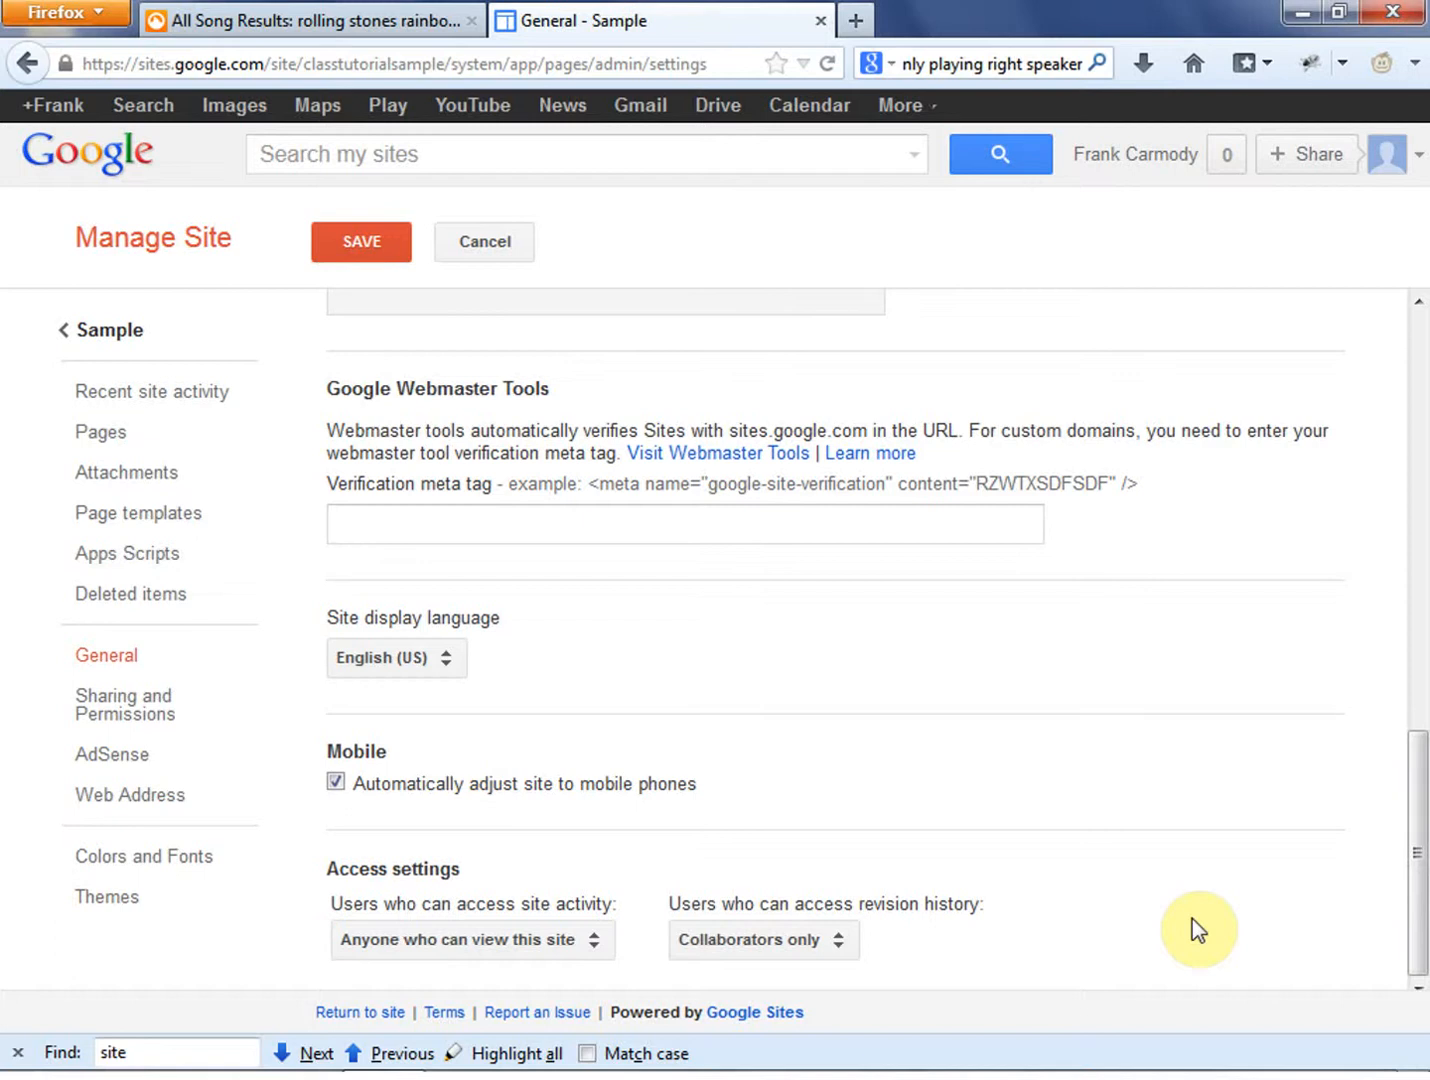
left_click_drag(698, 784, 428, 780)
left_click(742, 787)
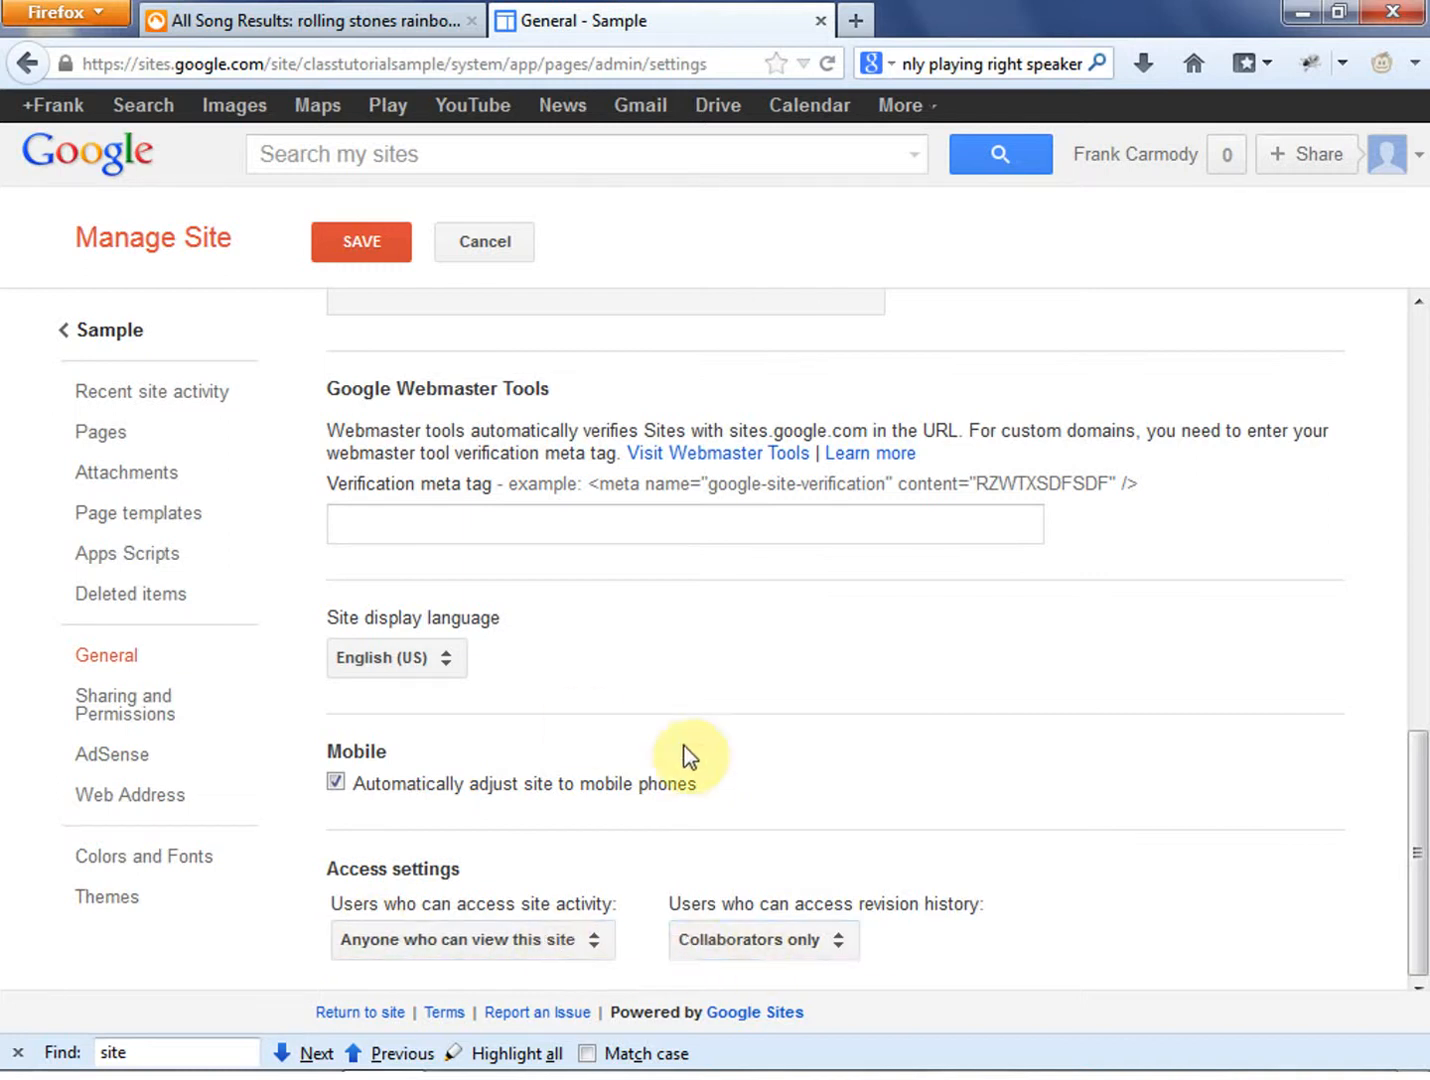
left_click(114, 713)
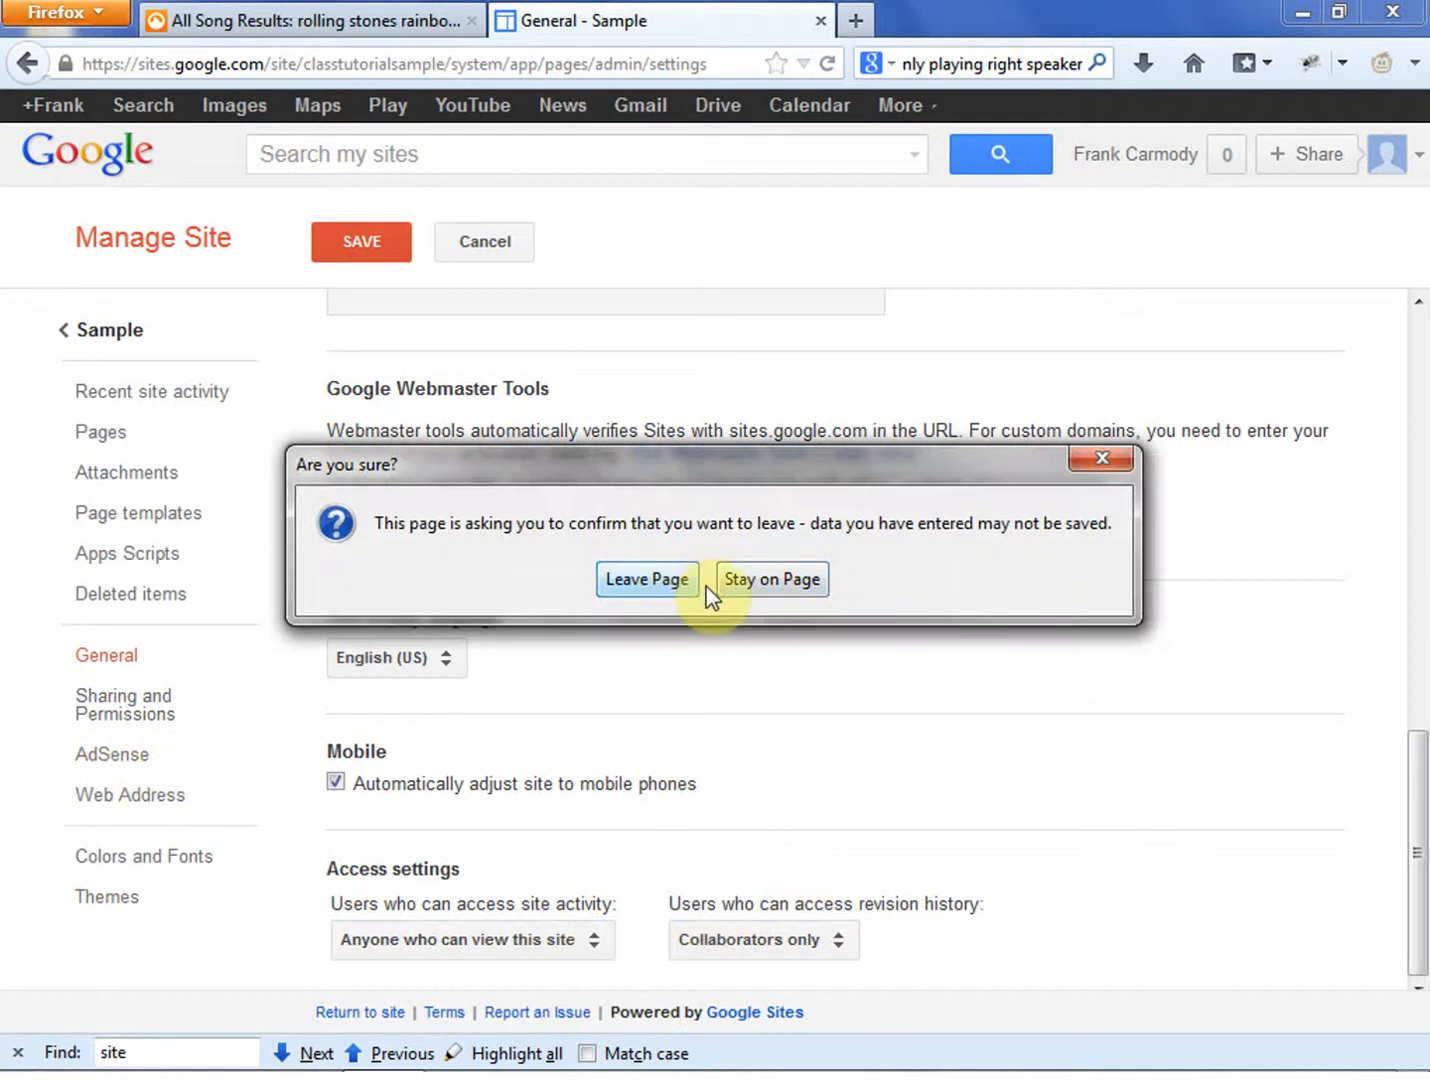
left_click(766, 581)
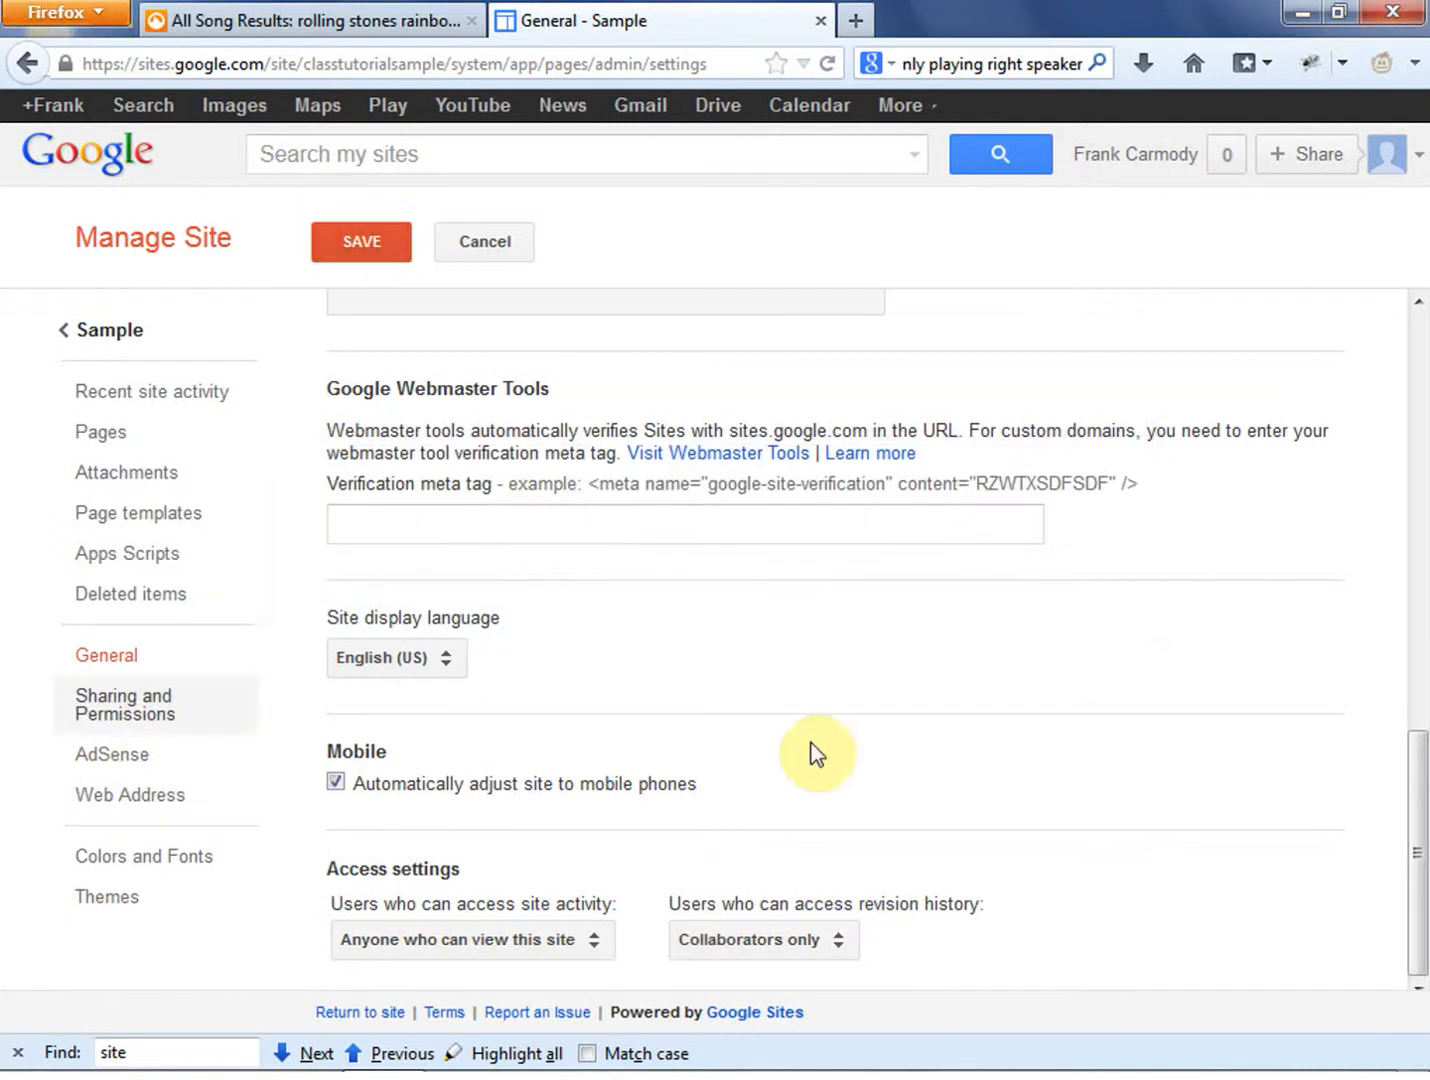
left_click_drag(1420, 846, 1420, 265)
left_click(370, 246)
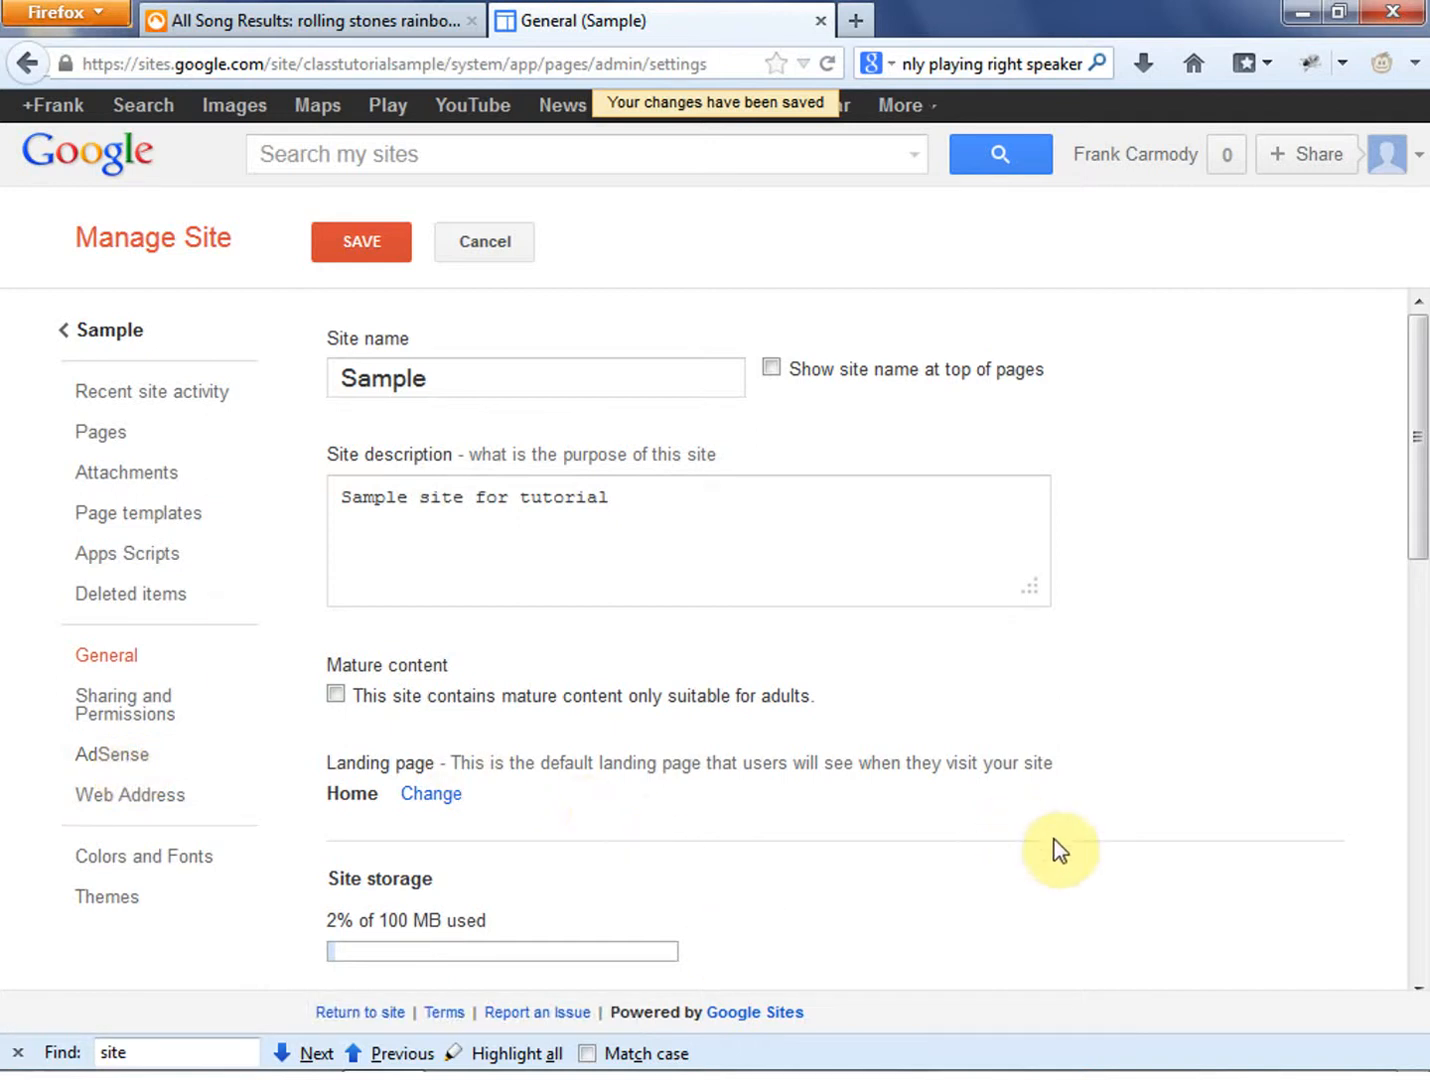
- Review the site's web address settings, including the custom domain option, without adding an address
left_click(641, 806)
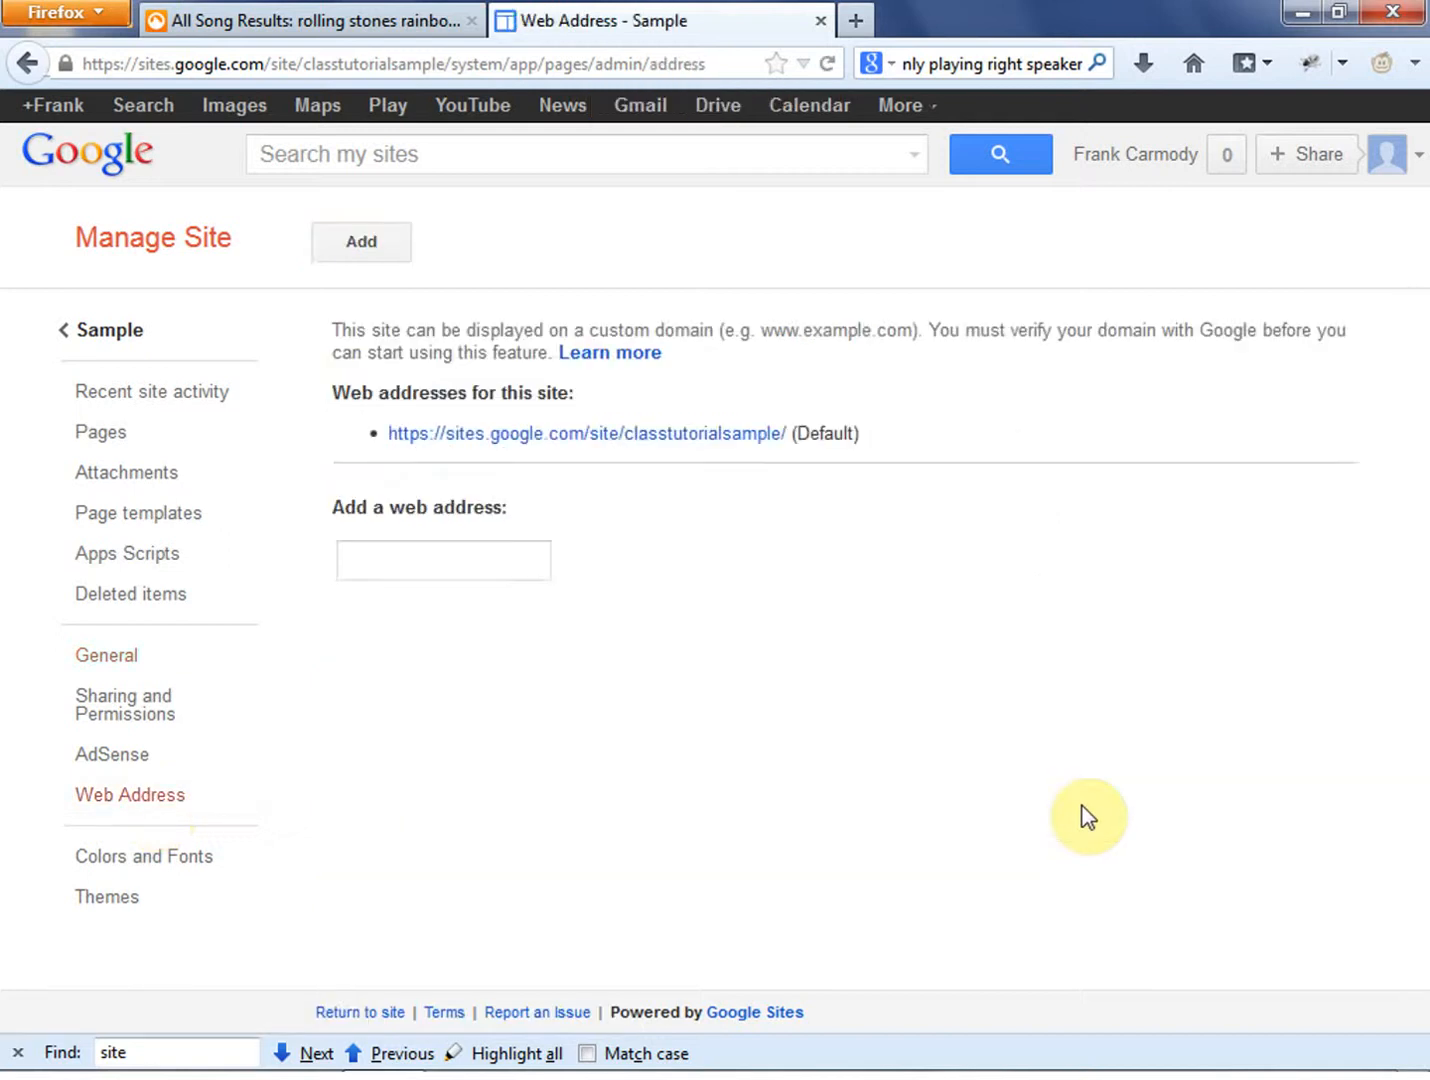
left_click(510, 566)
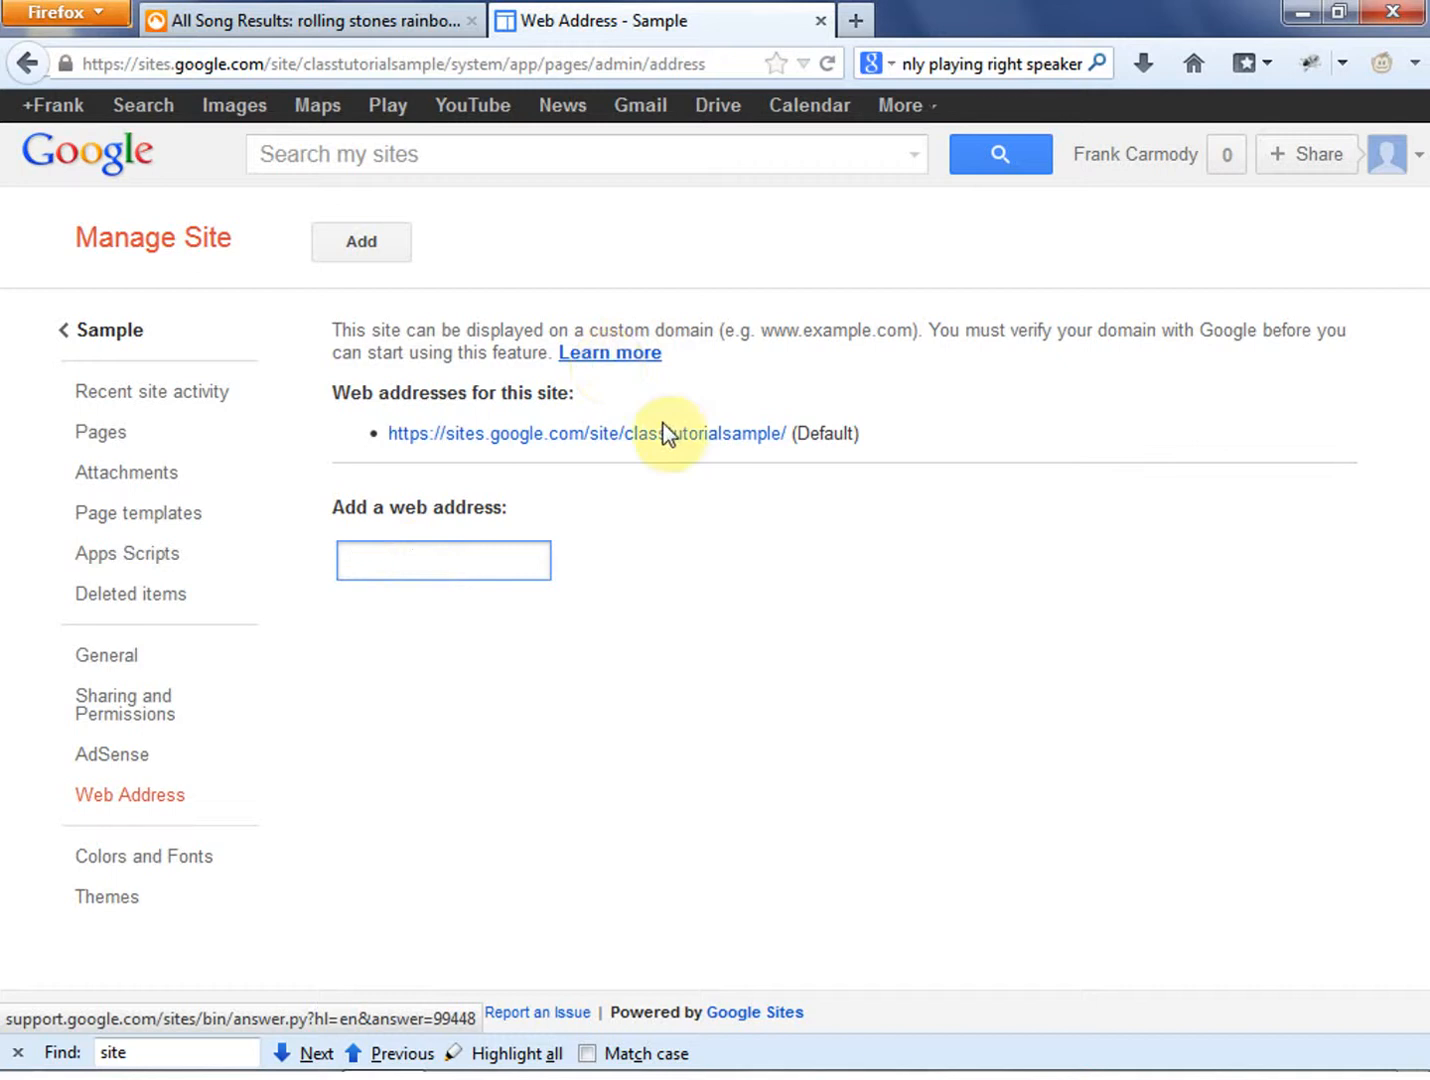
left_click(617, 764)
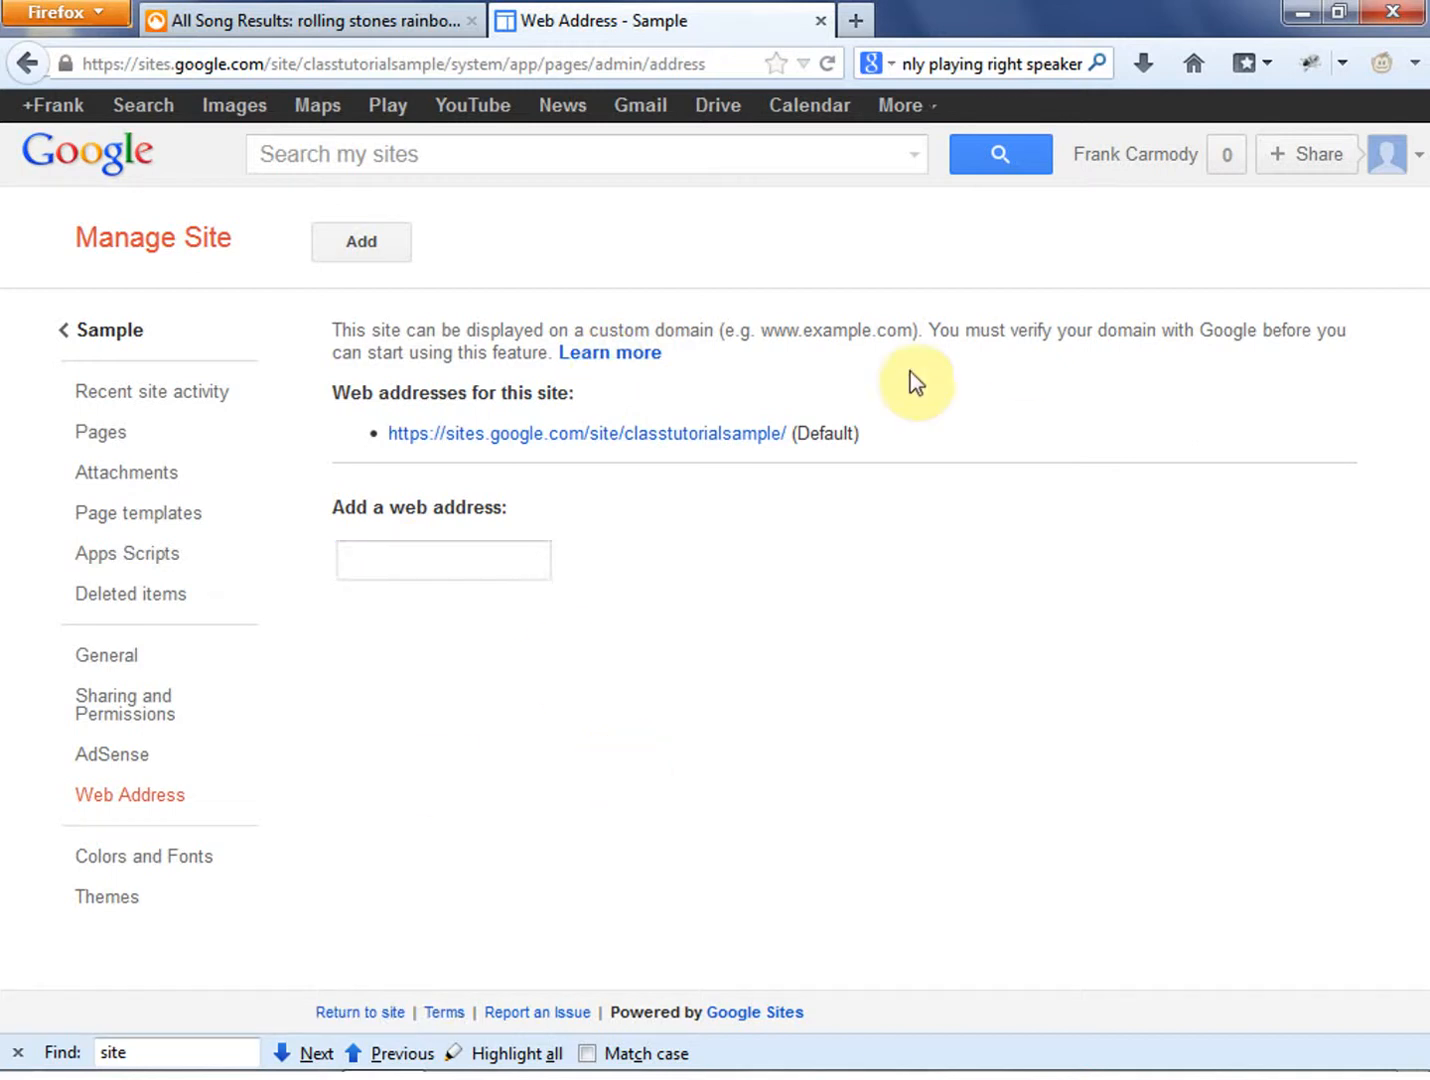
left_click(390, 783)
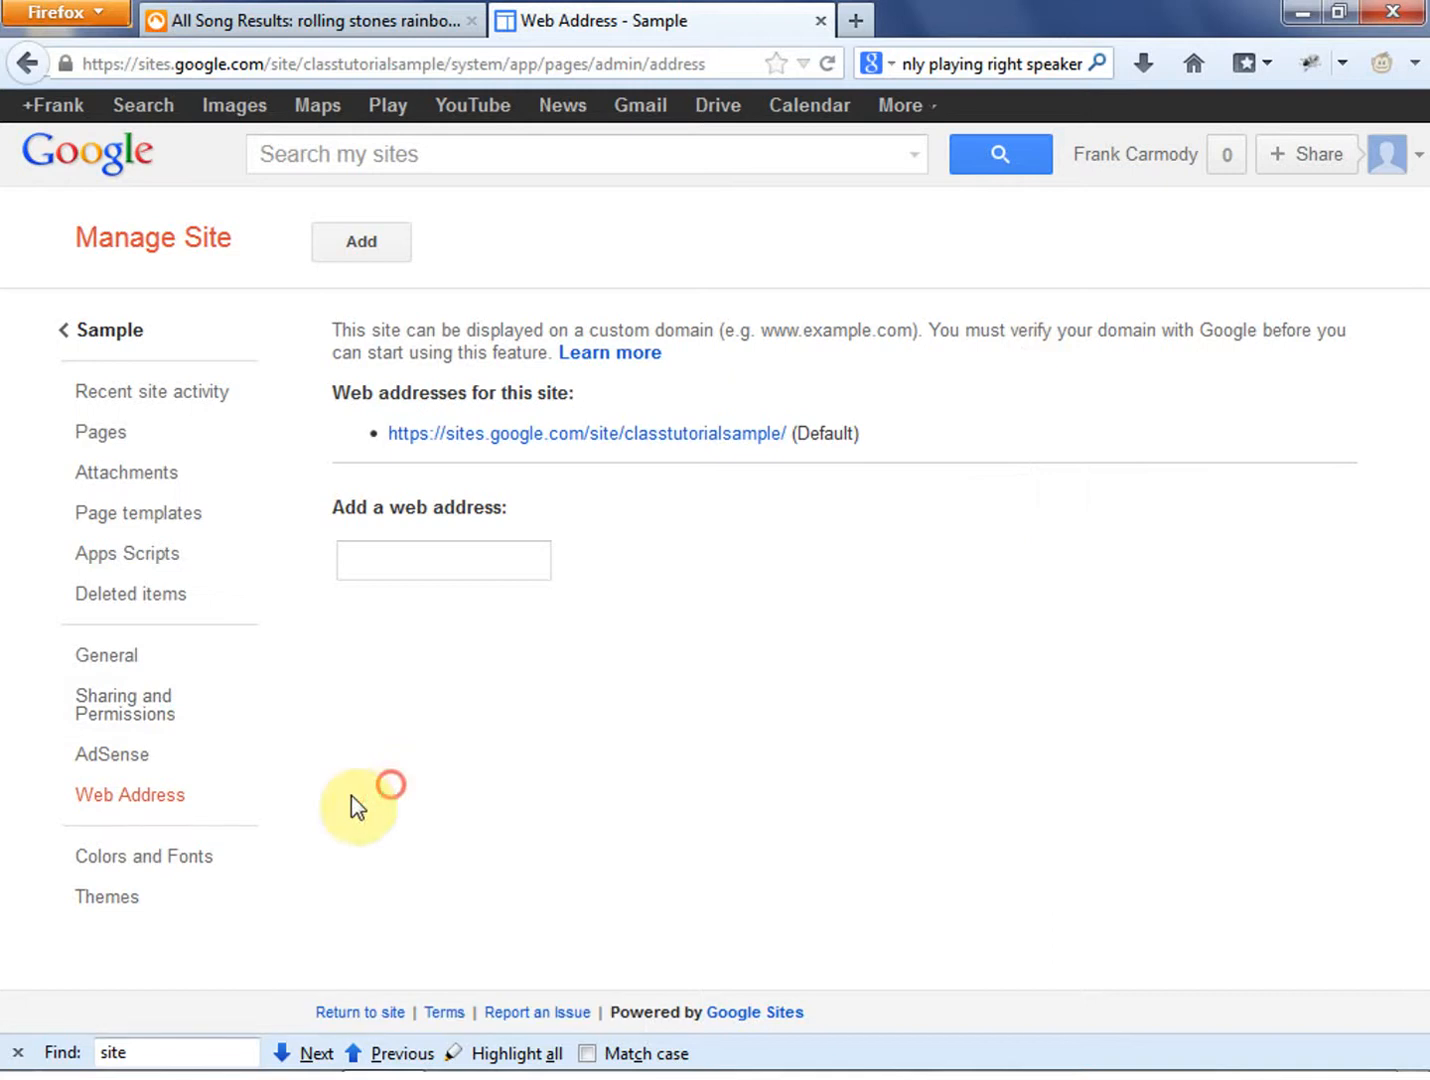
- Open the colors and fonts settings and examine the entire-page background image, font and link color options
left_click(127, 858)
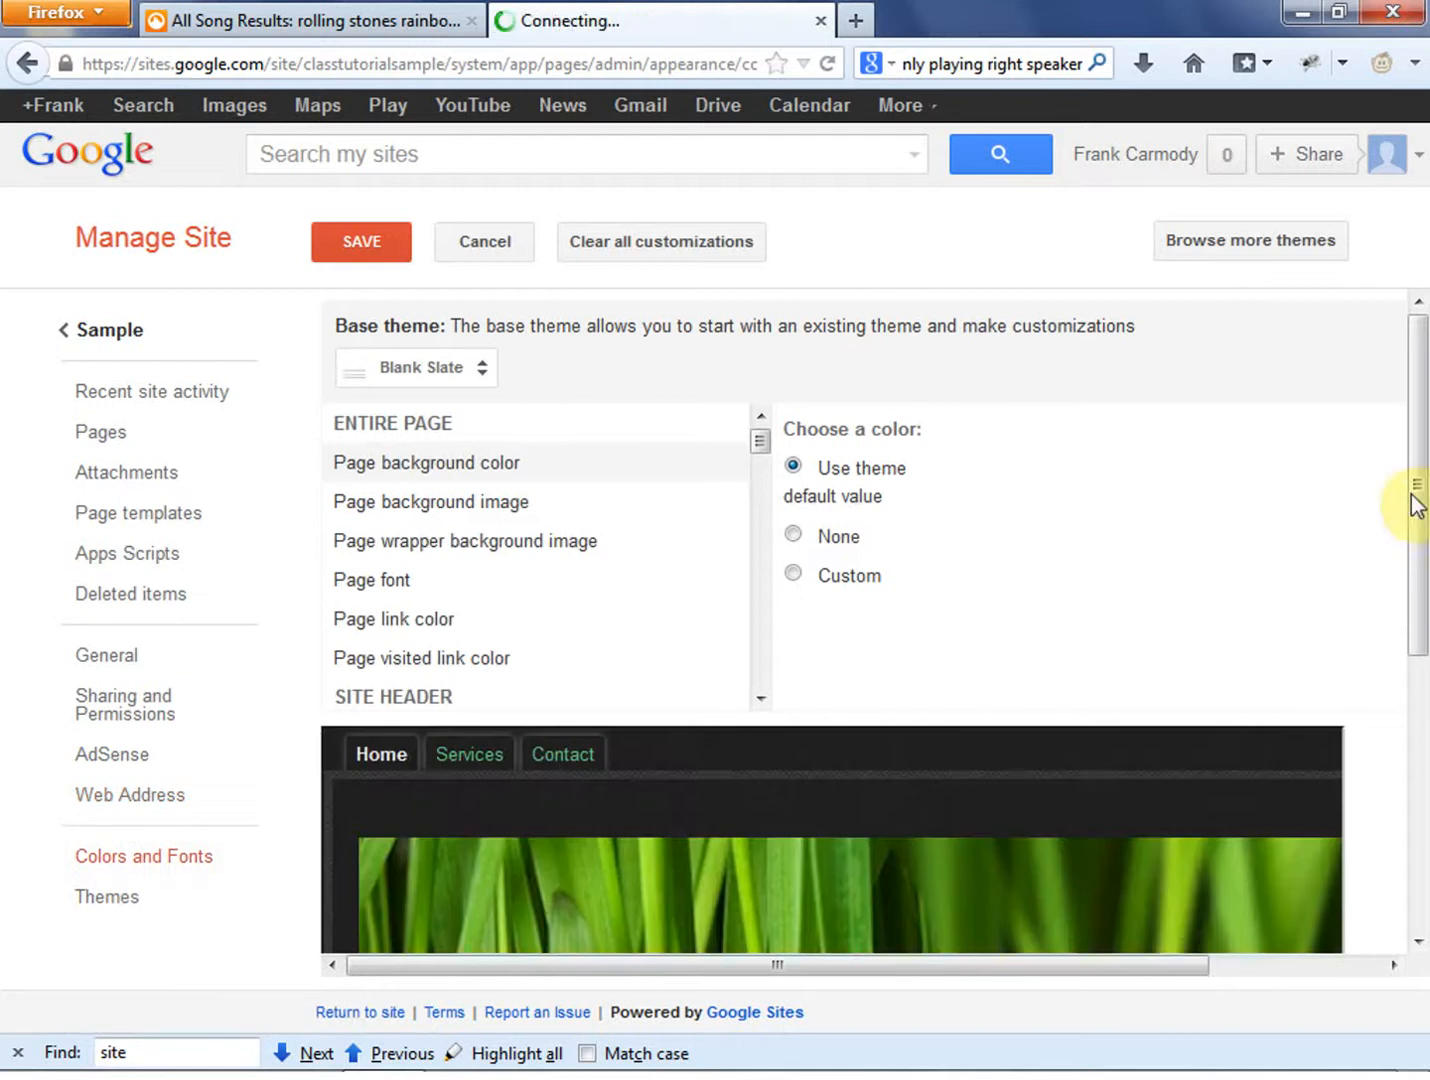
mouse_move(1420, 366)
left_mouse_down()
mouse_move(1415, 808)
mouse_move(1418, 341)
left_mouse_up()
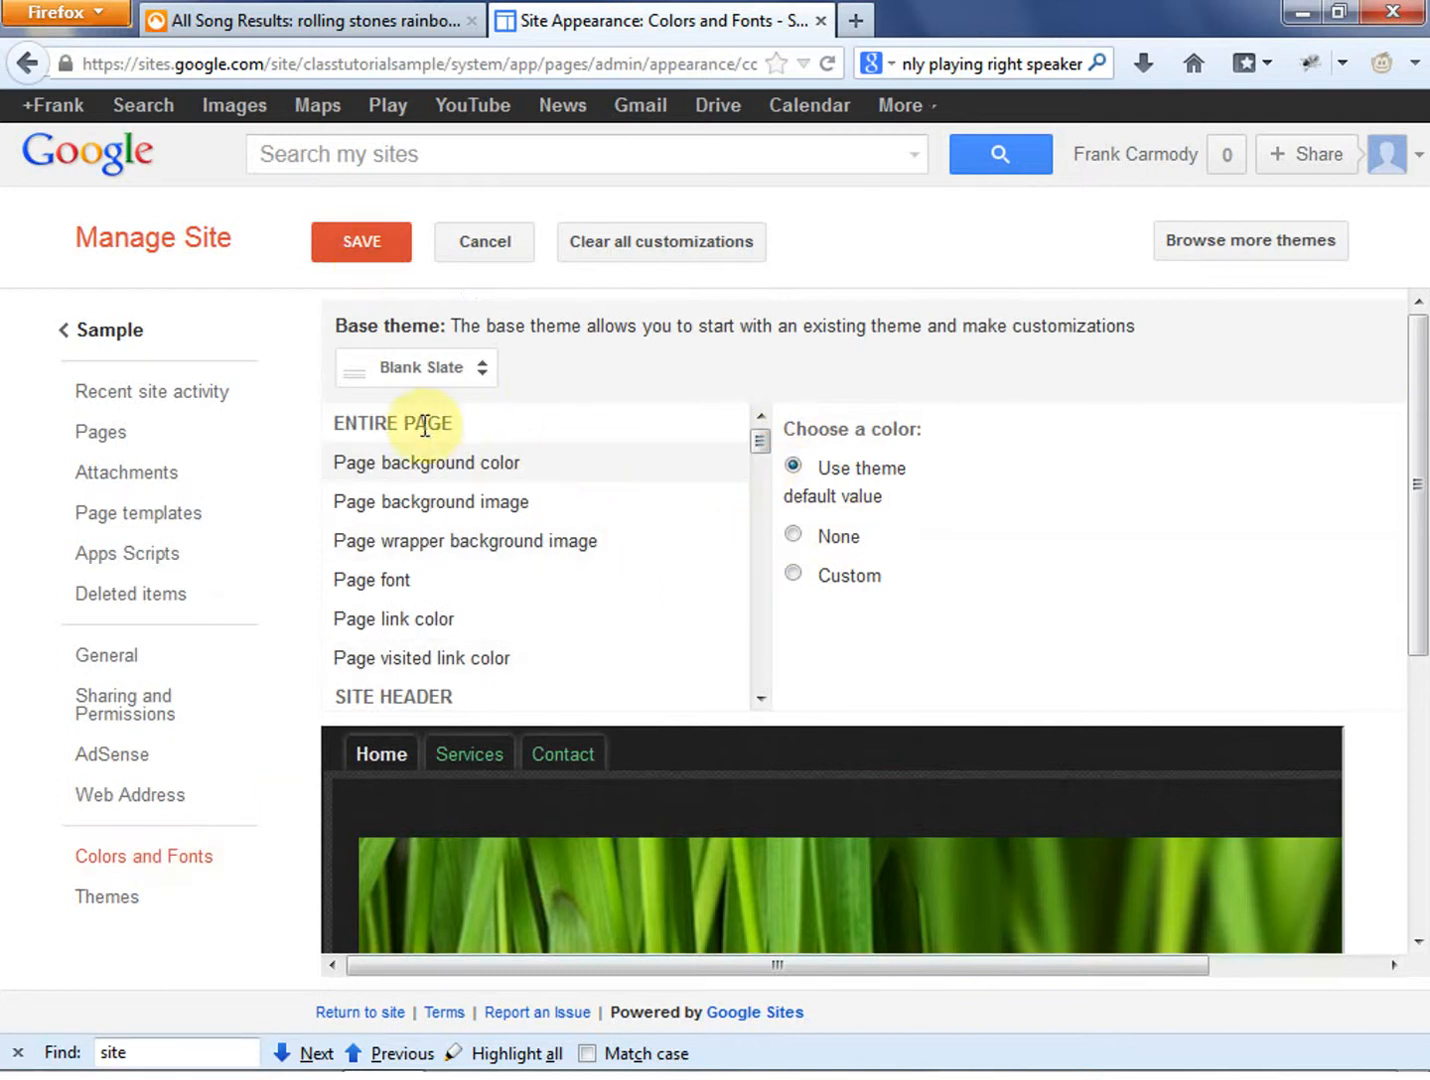
left_click(511, 496)
left_click(523, 545)
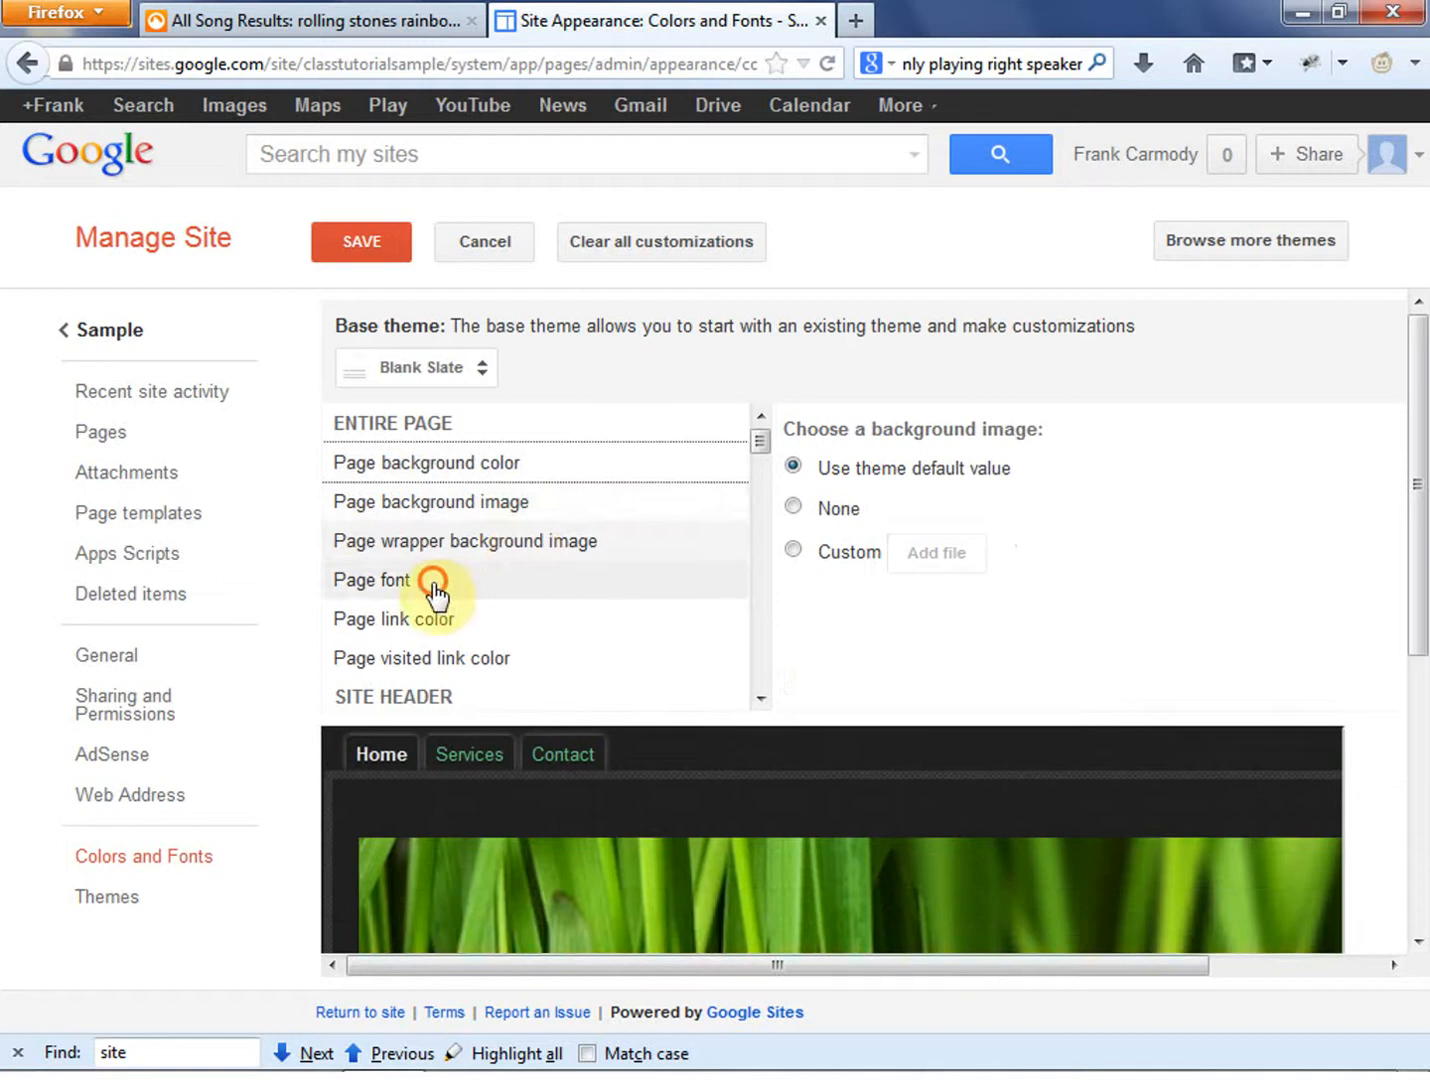
left_click(431, 585)
left_click(431, 620)
left_click(431, 654)
- Examine the horizontal navigation options for title font, text color, hover text color and background colors
left_click_drag(758, 448, 757, 654)
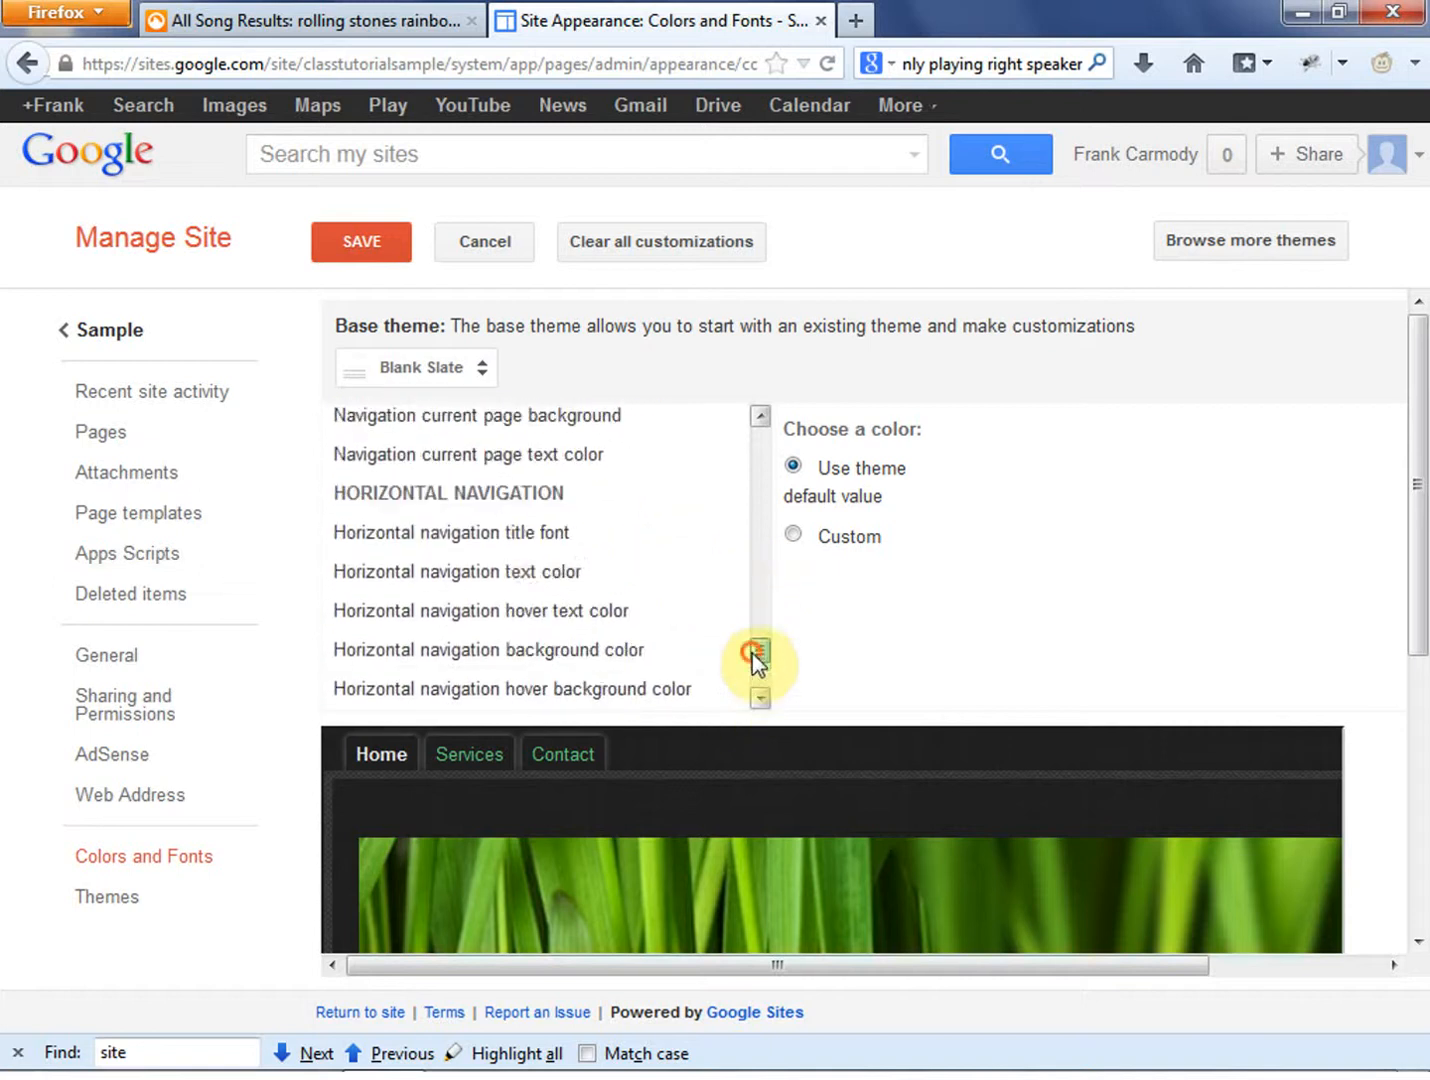
left_click(546, 535)
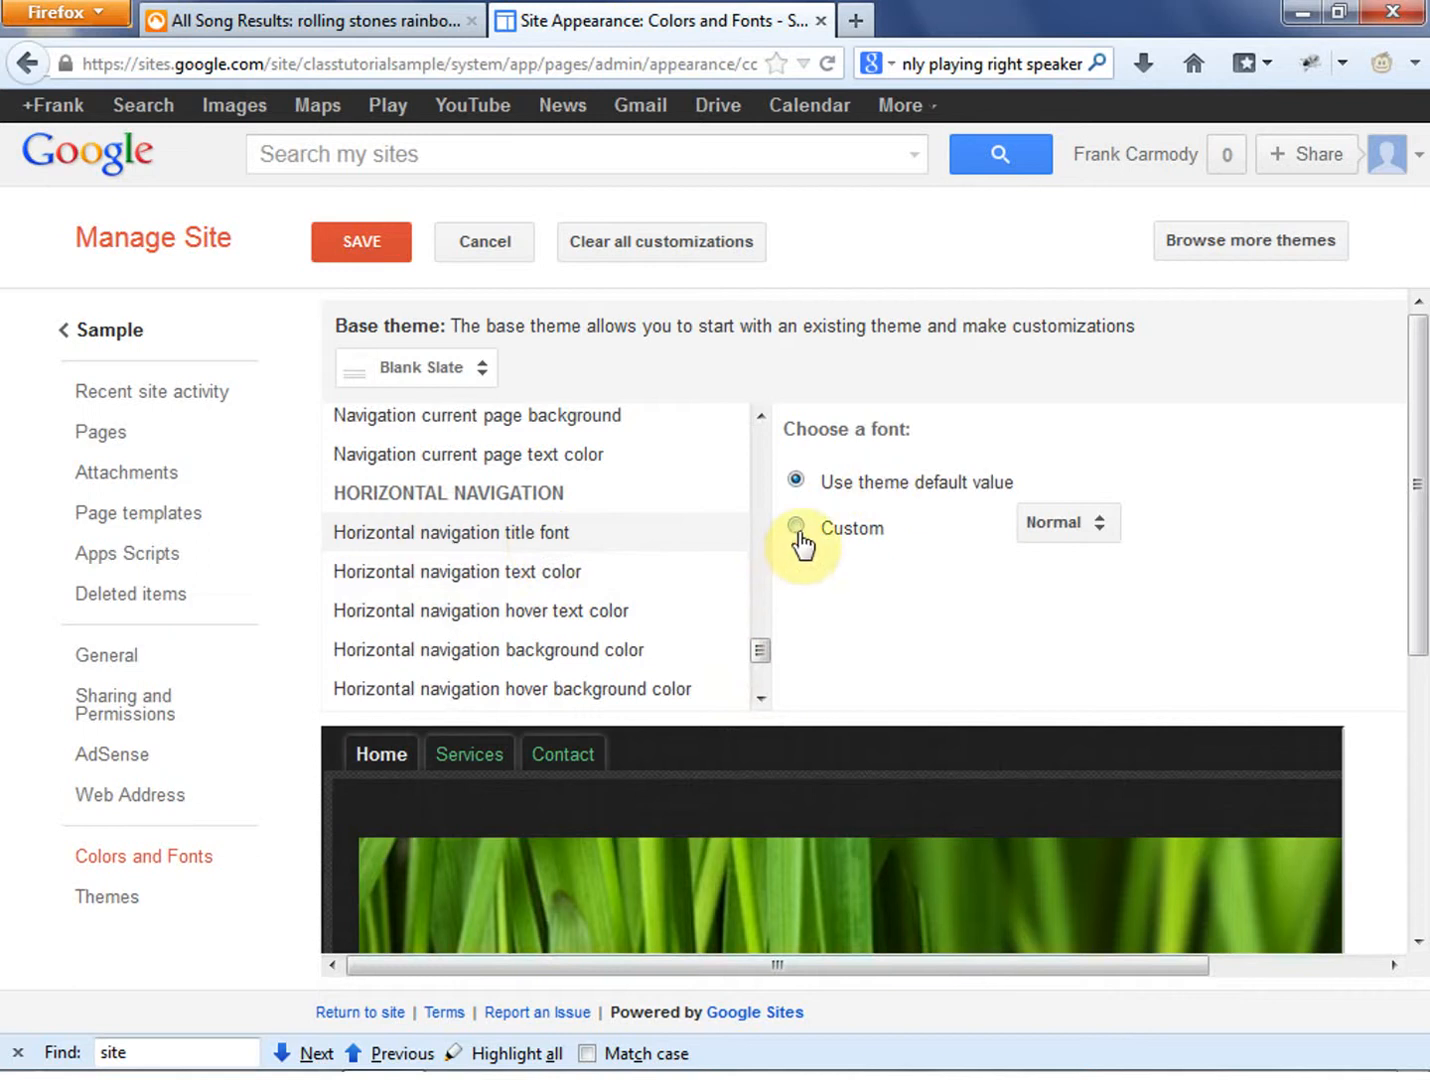
left_click(576, 579)
left_click(581, 612)
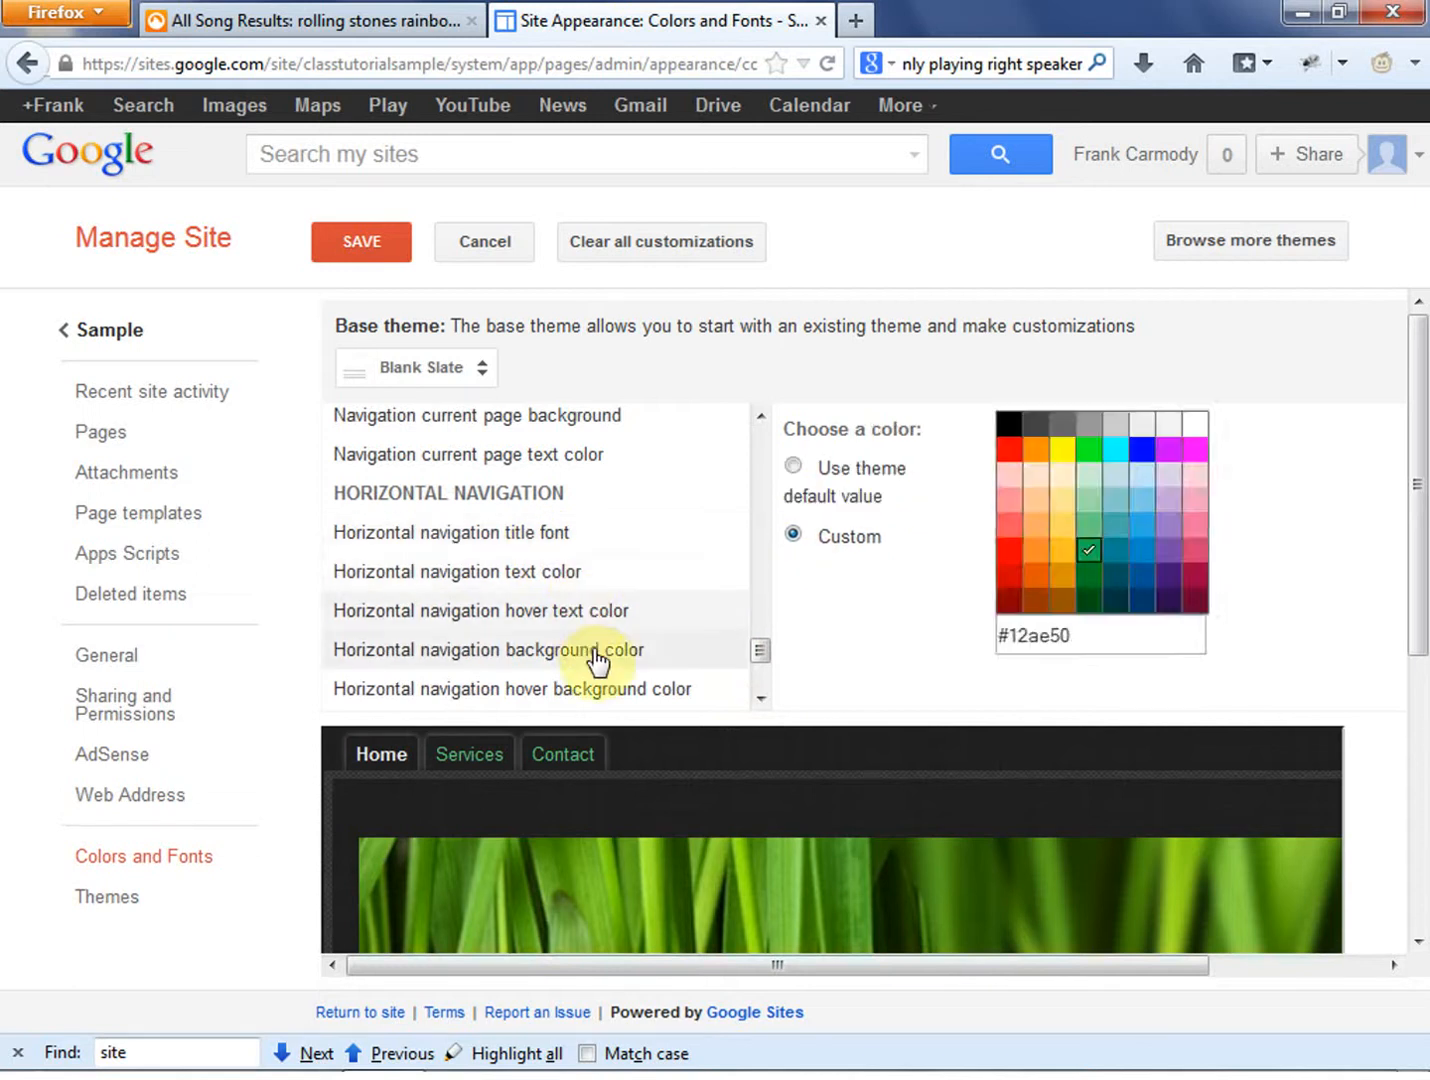
left_click(596, 660)
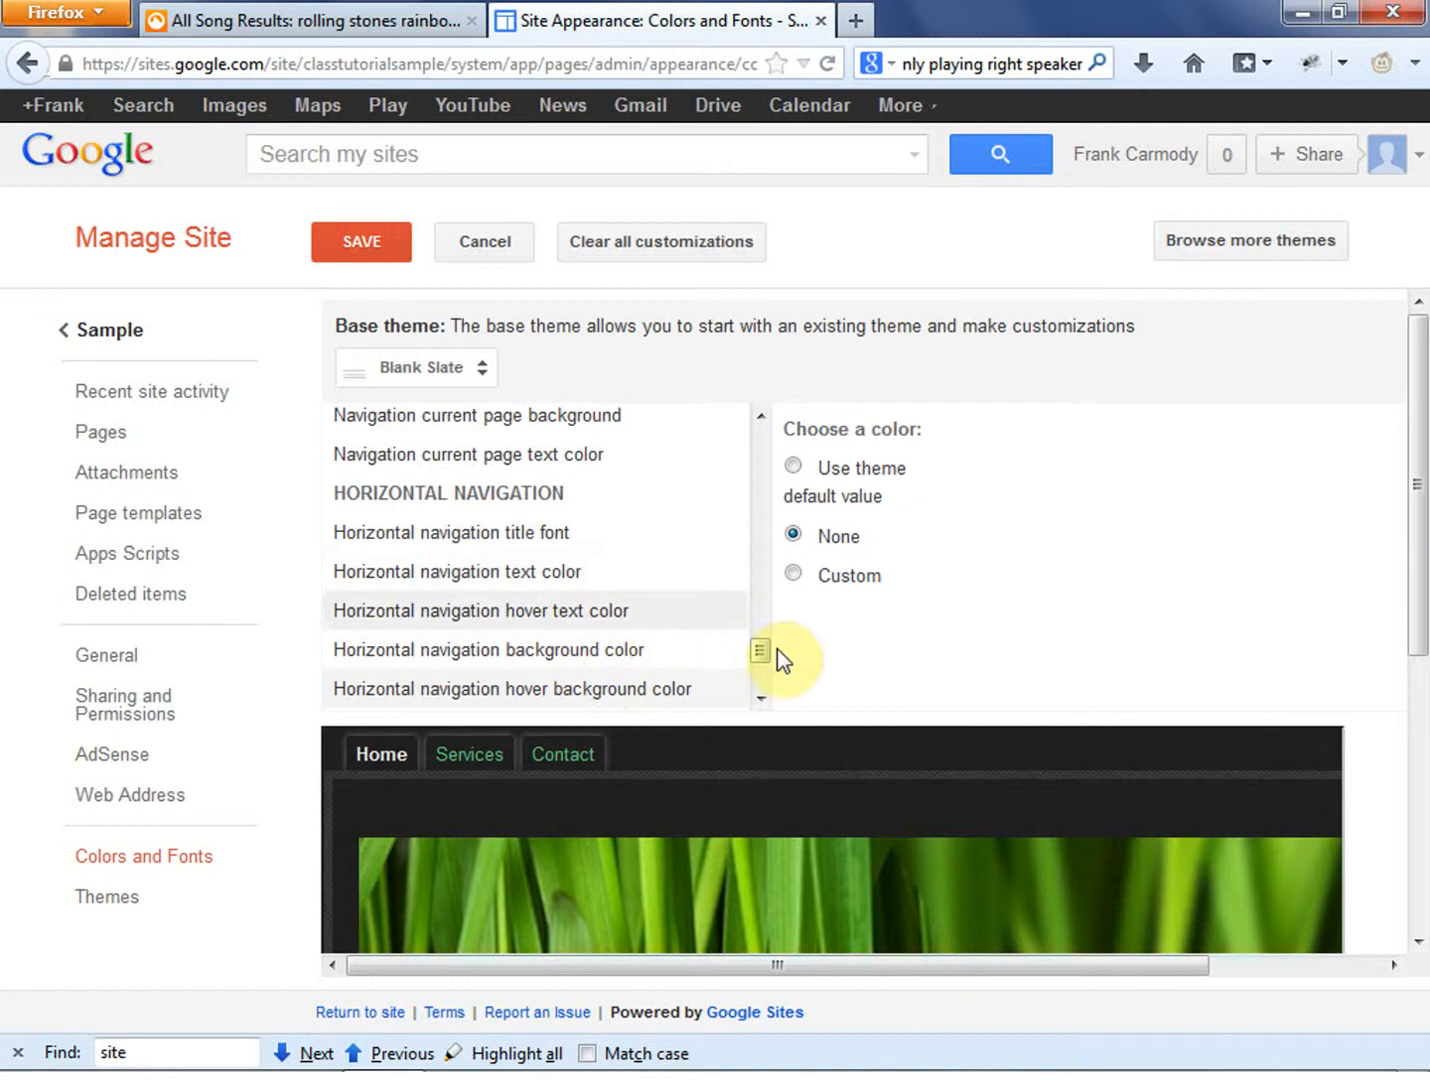
left_click_drag(761, 661, 744, 702)
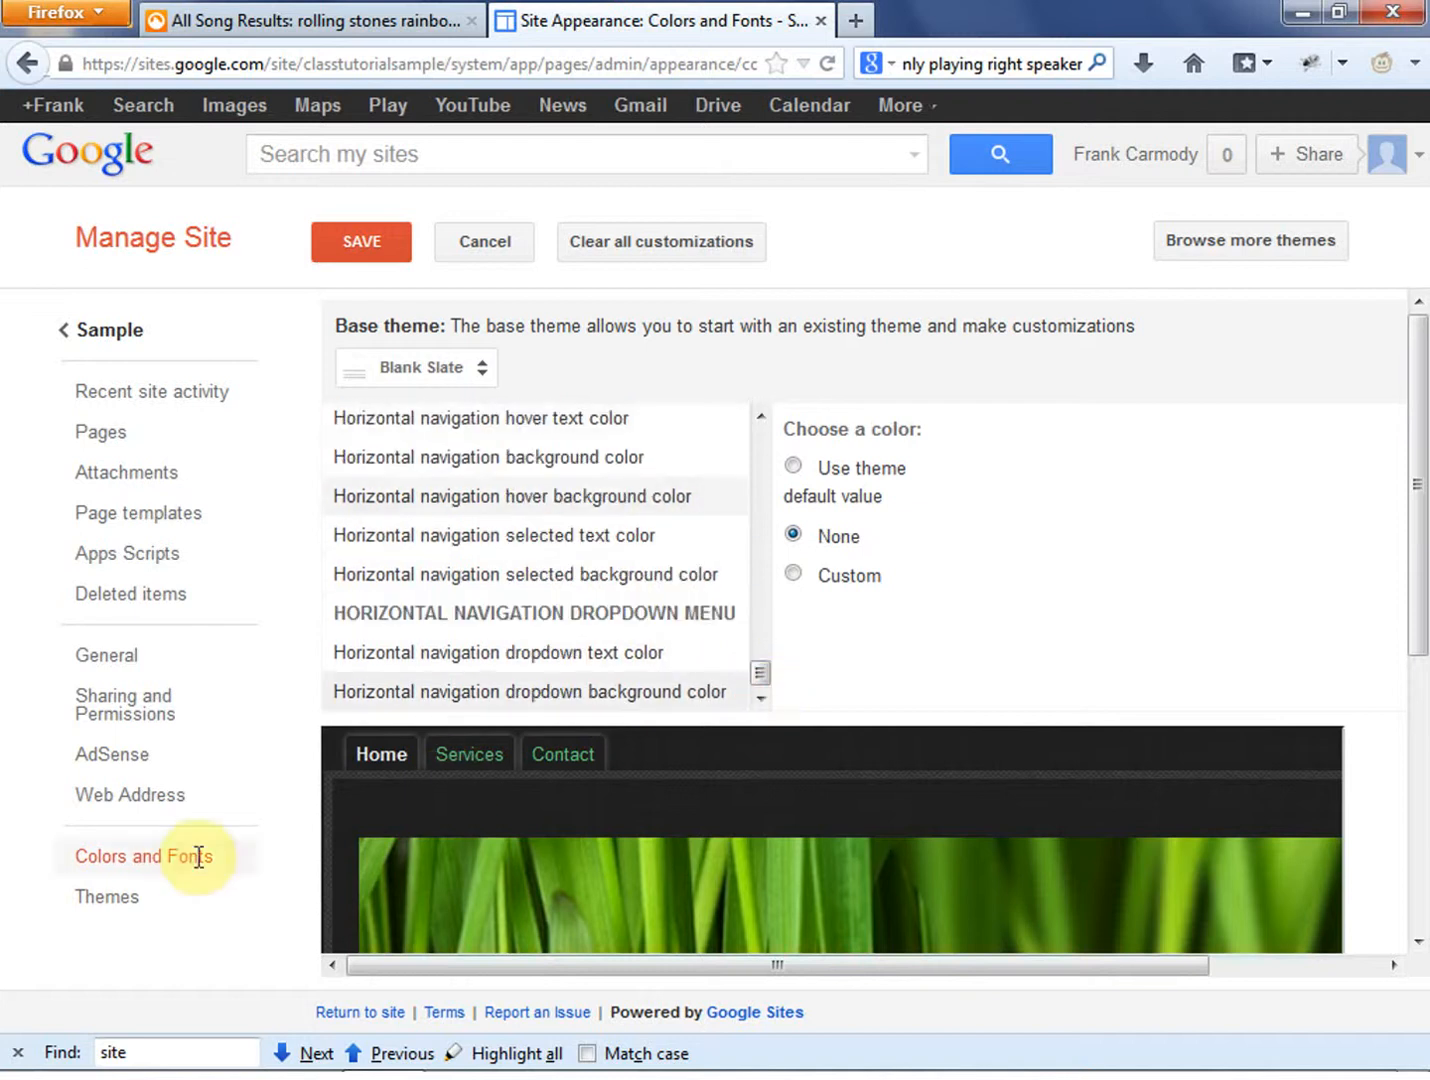
- Open the Sample site's theme settings and look through the available themes without choosing a different one
left_click(125, 898)
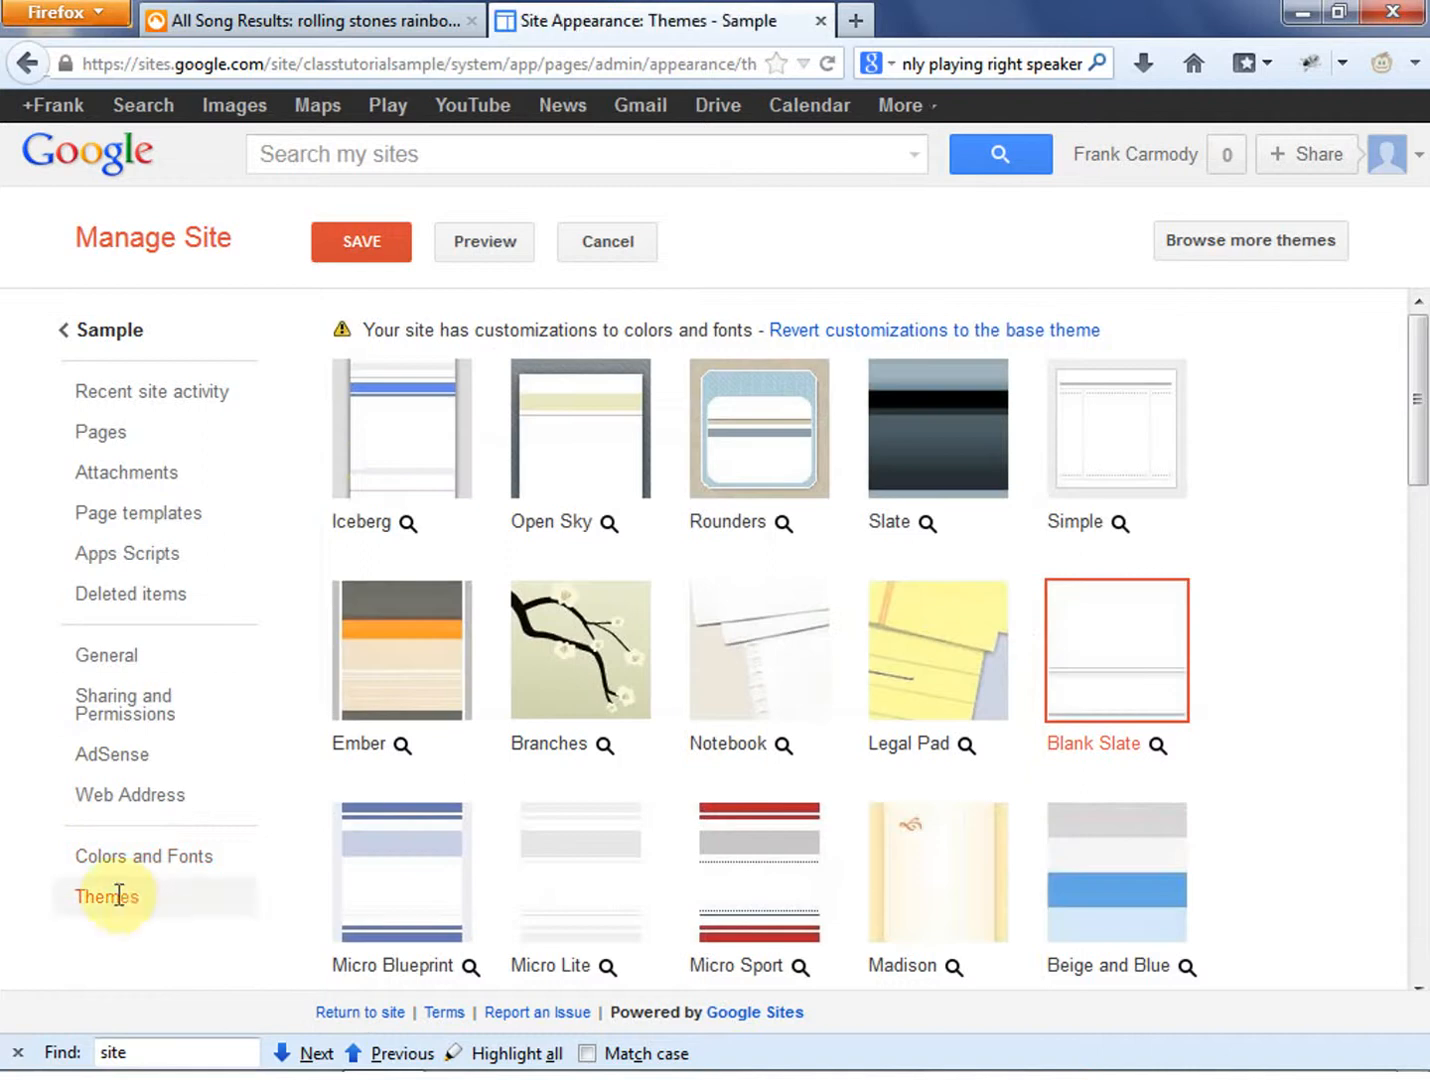
left_click_drag(1410, 412, 1414, 587)
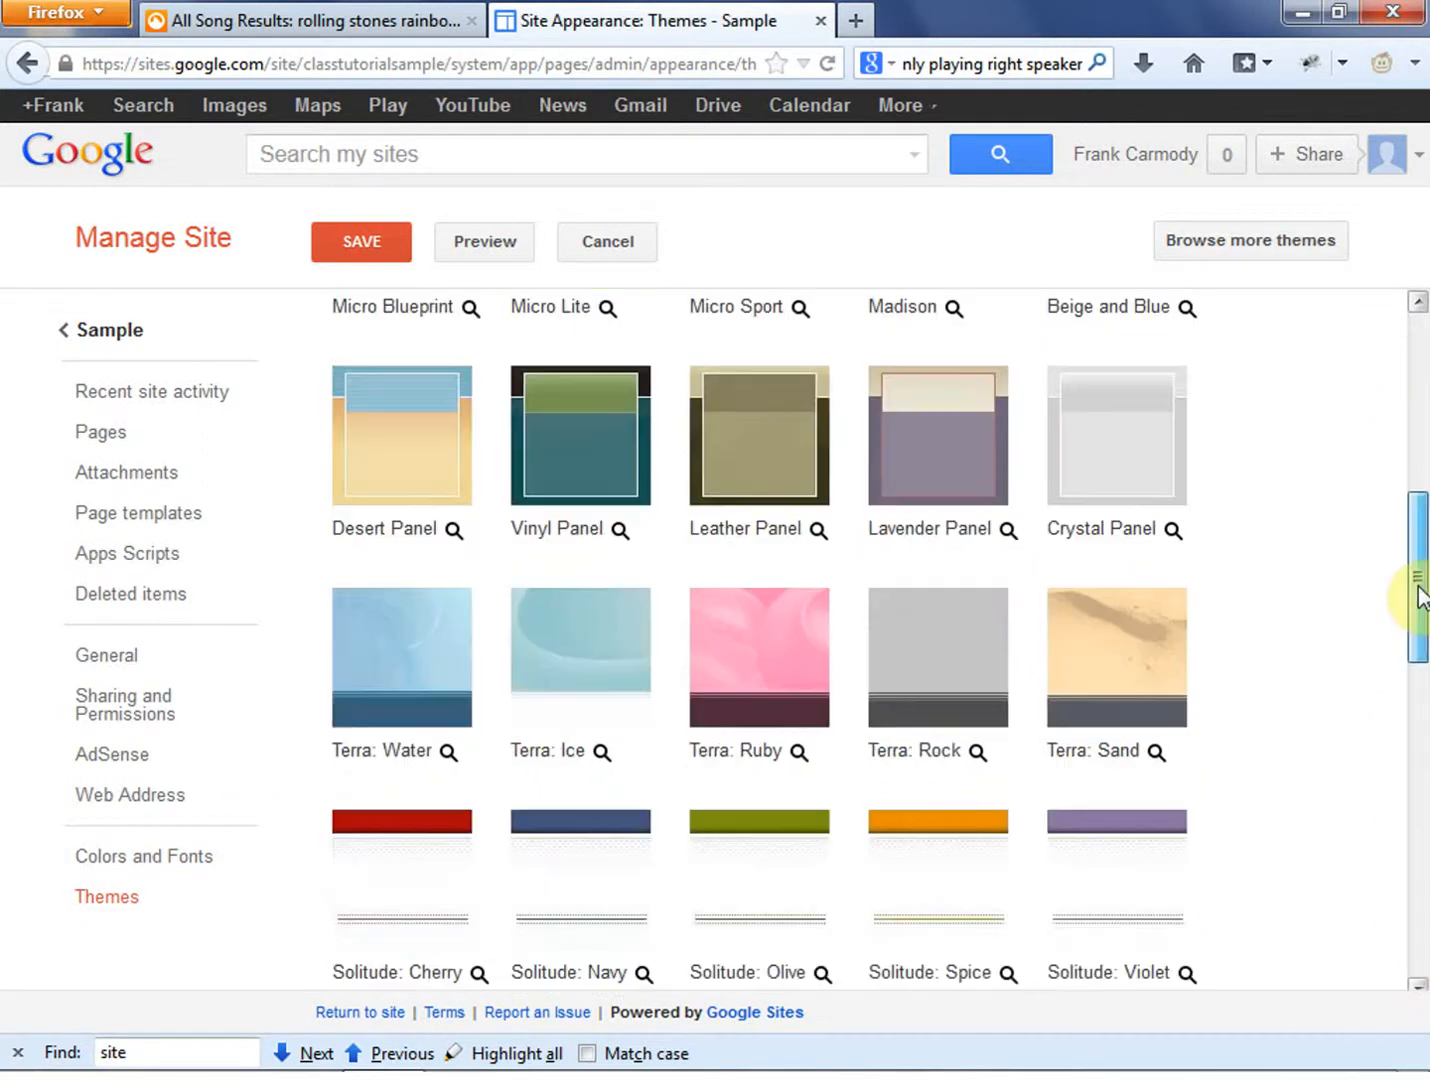
left_click(1417, 418)
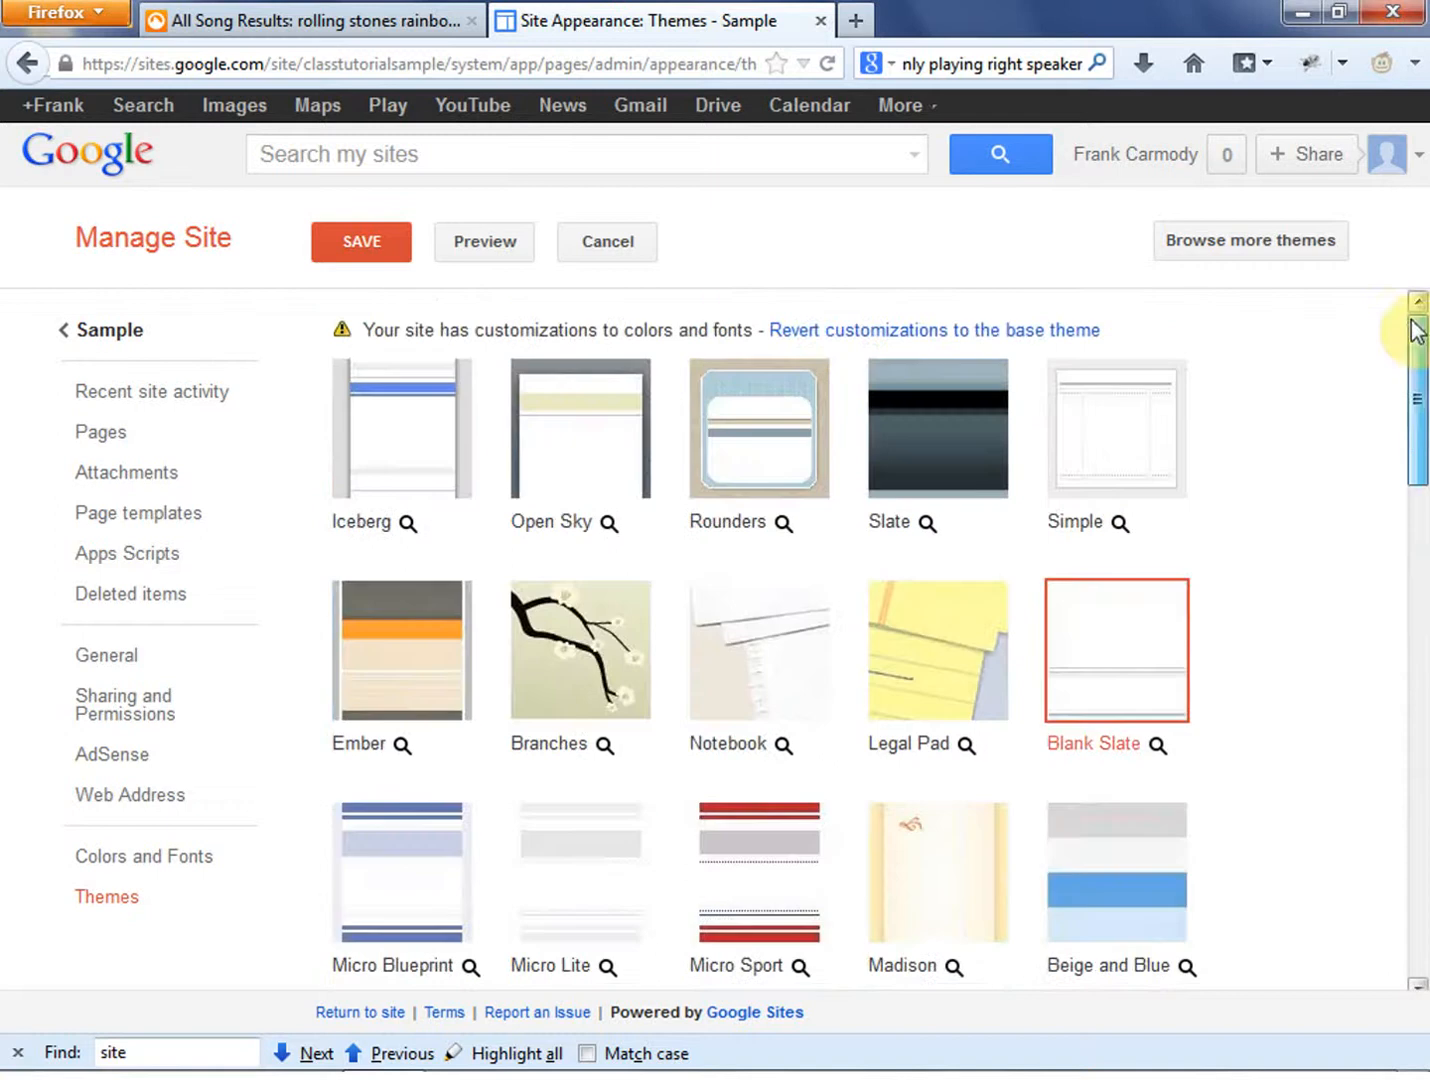
- Browse more themes in the site template gallery, view the Activities & events and Schools & education categories, and close it without selecting a template
left_click(1260, 236)
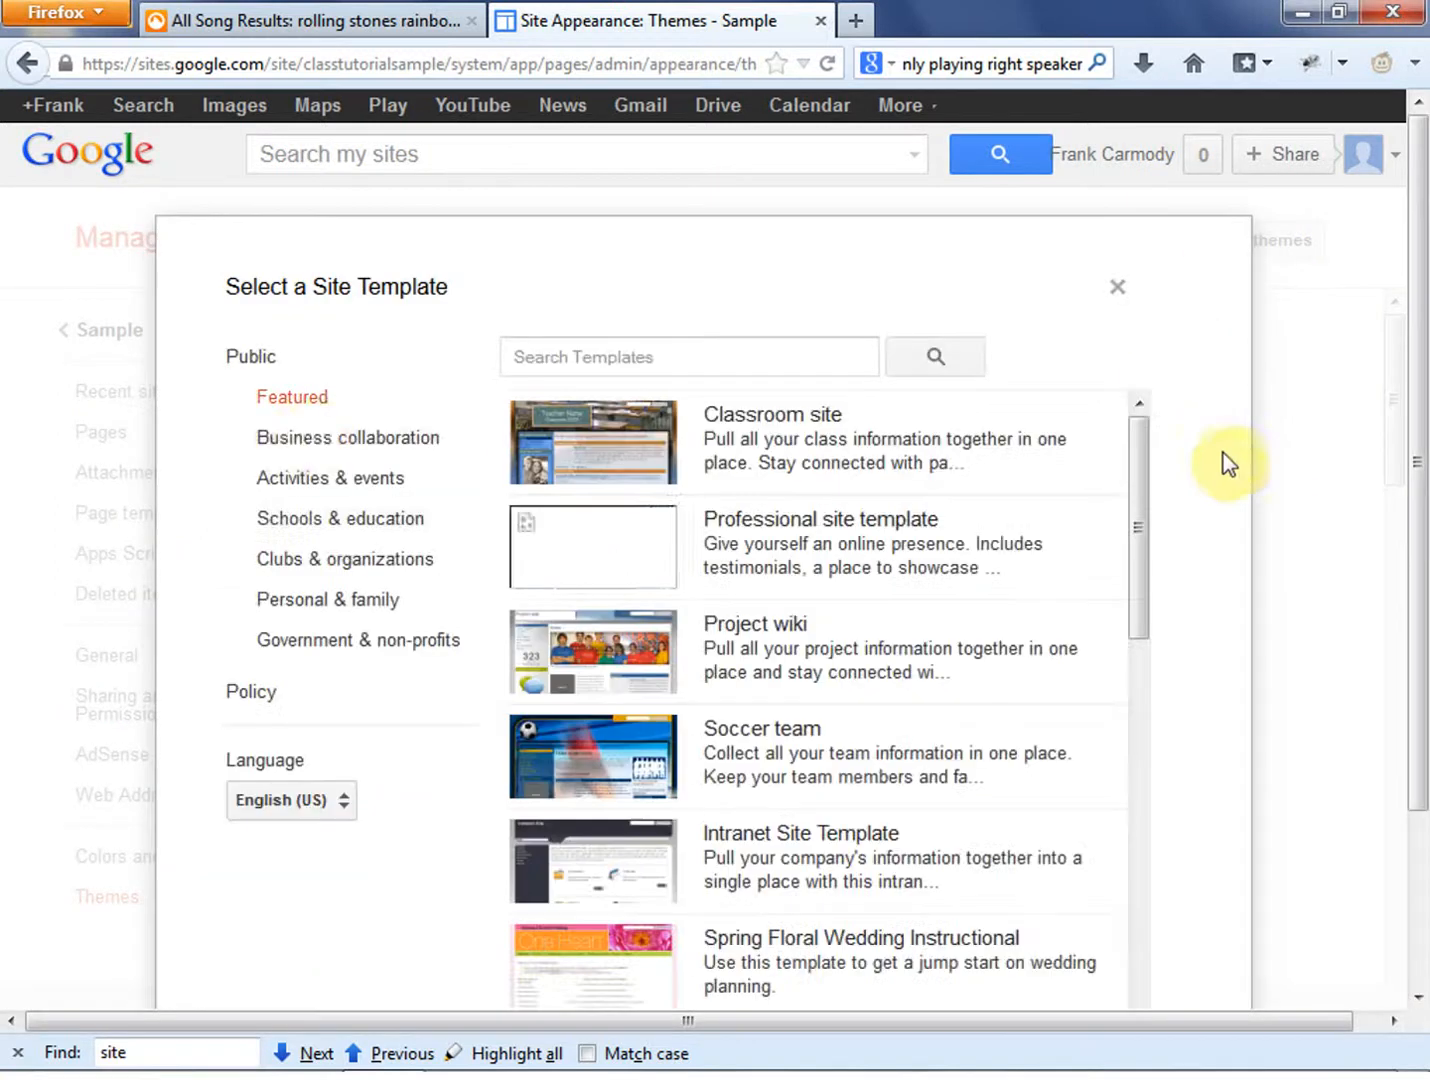
left_click(333, 476)
left_click(333, 520)
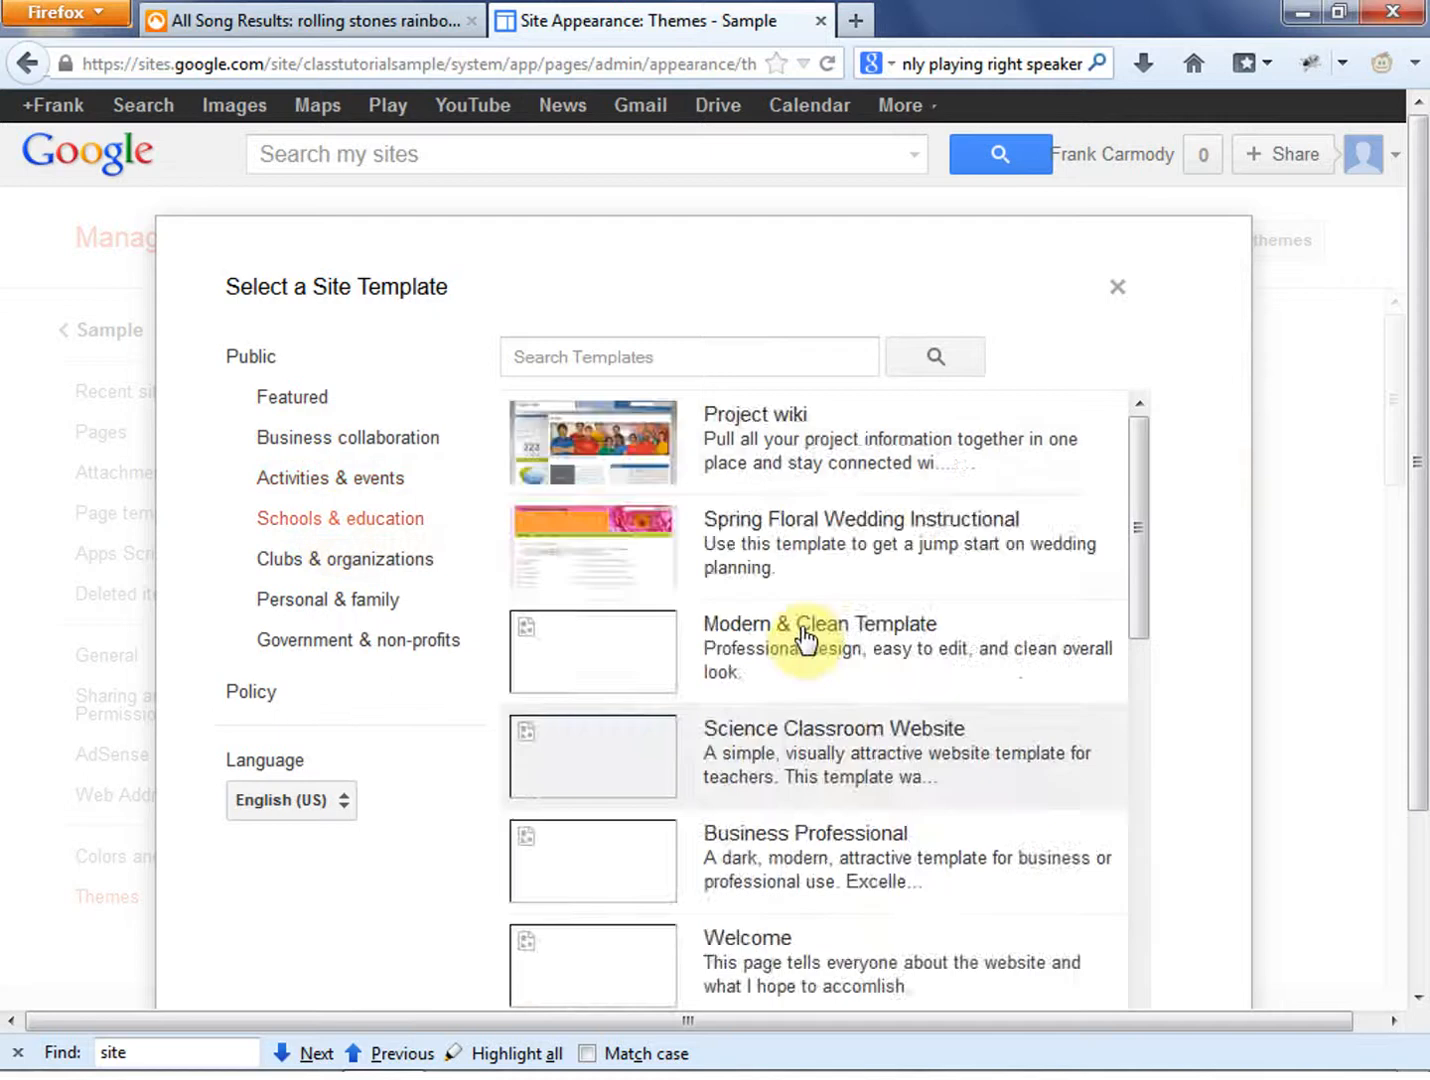
left_click(1113, 288)
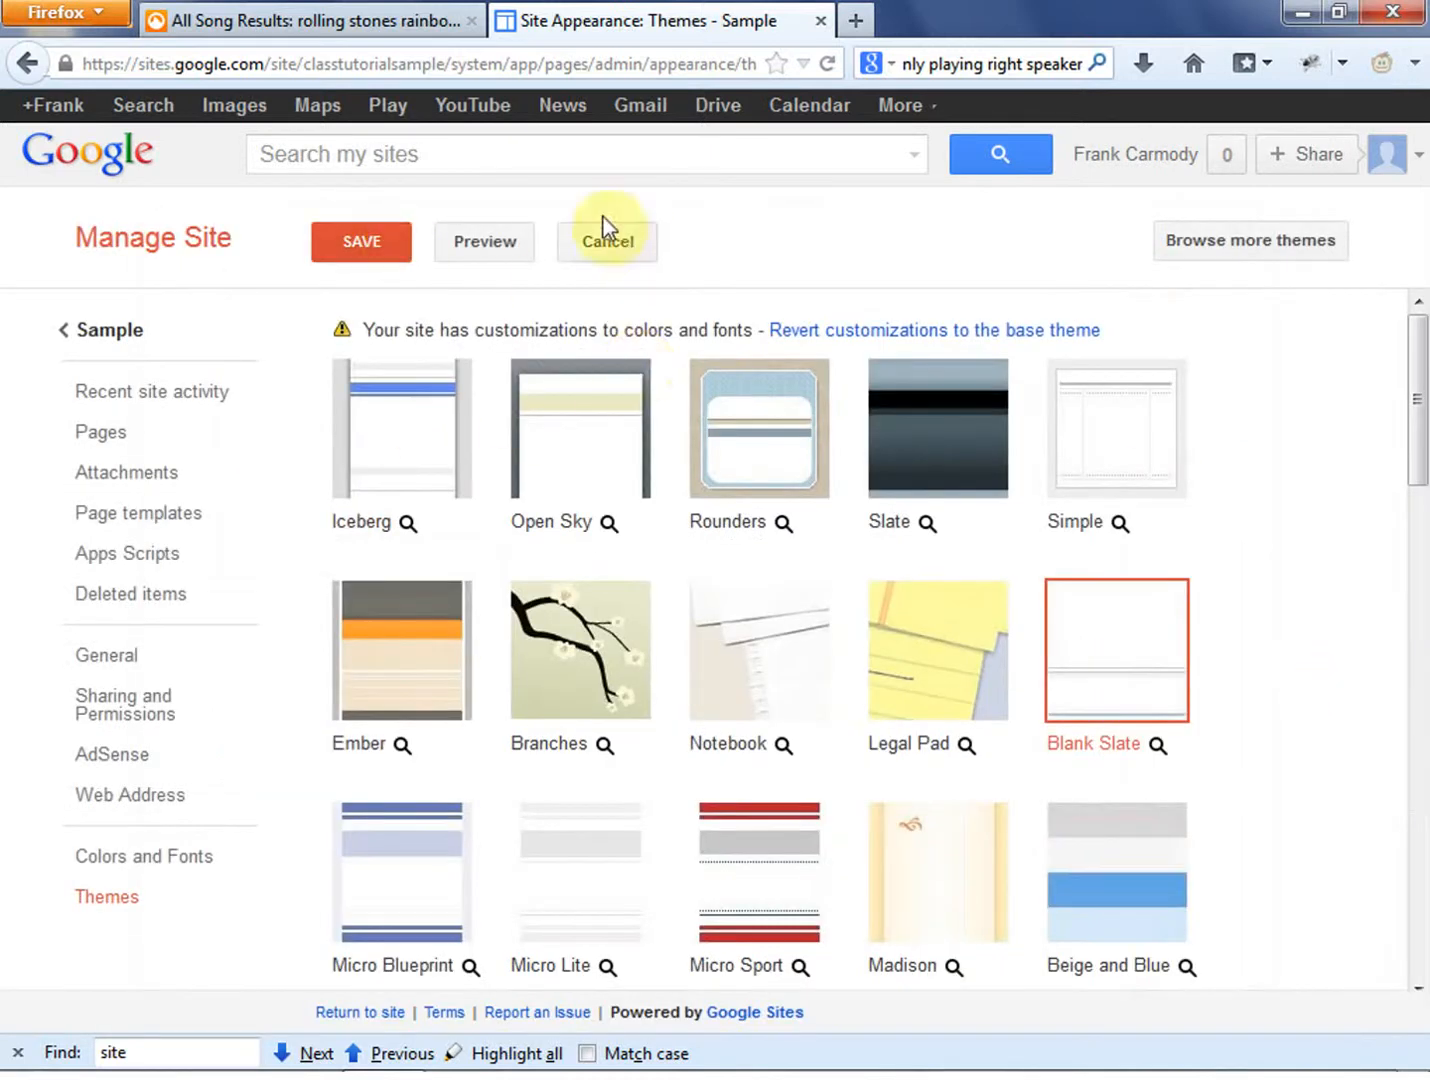
- Leave site management for the Sample home page and go back through the browsing history to the Google Sites list
left_click(109, 331)
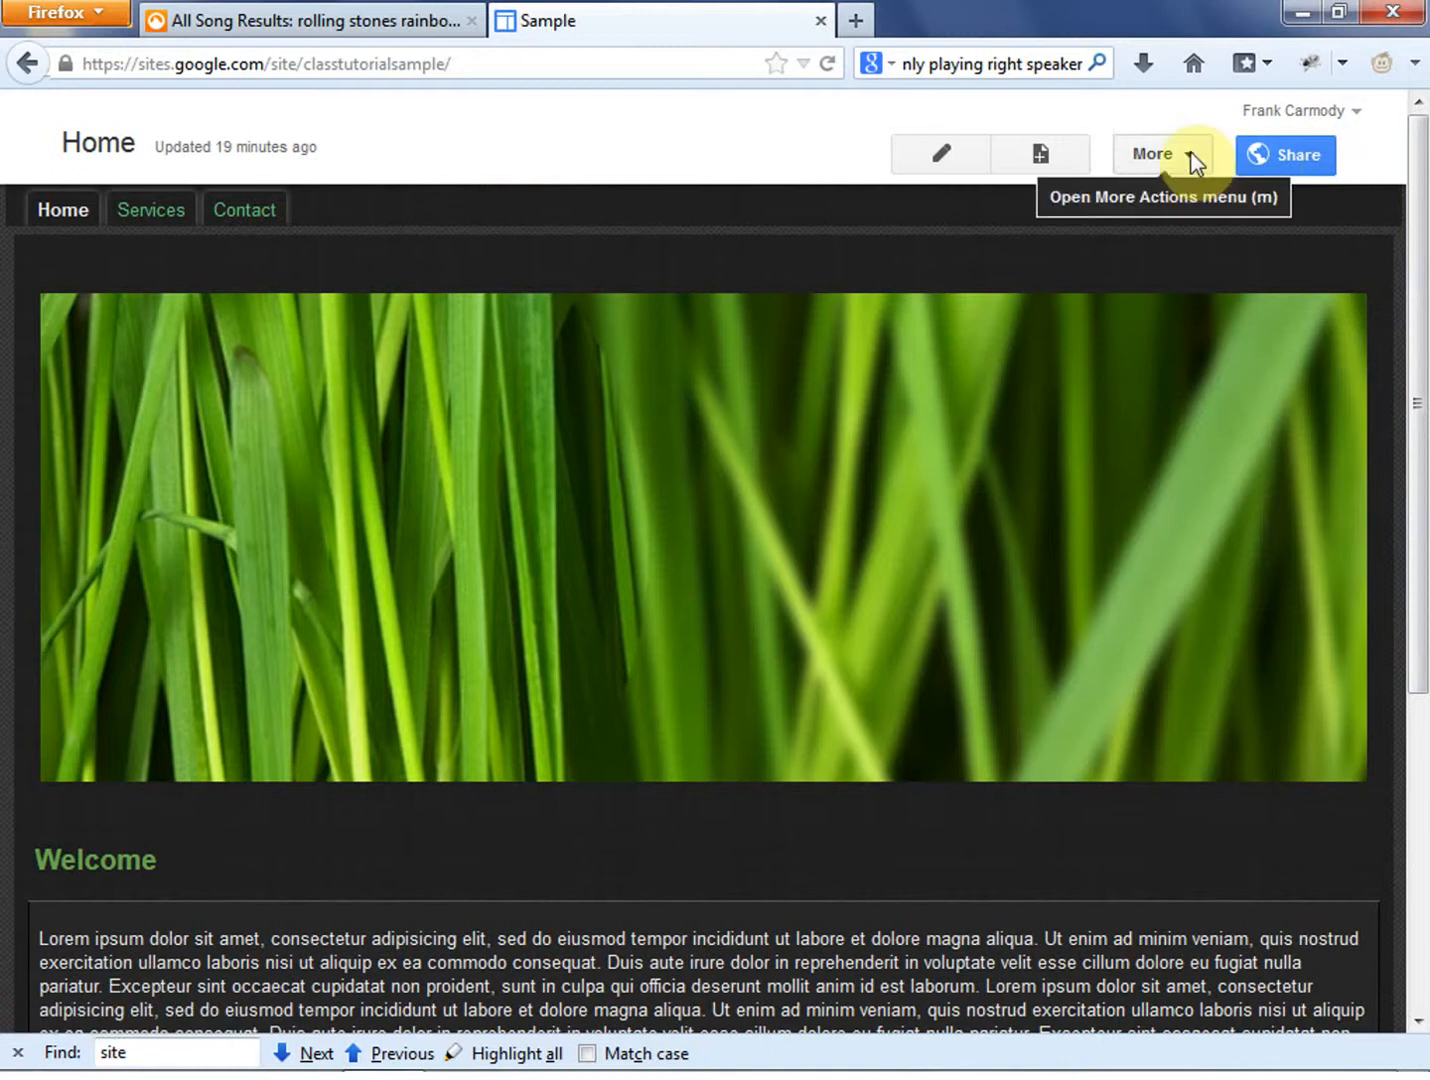
left_click(1346, 120)
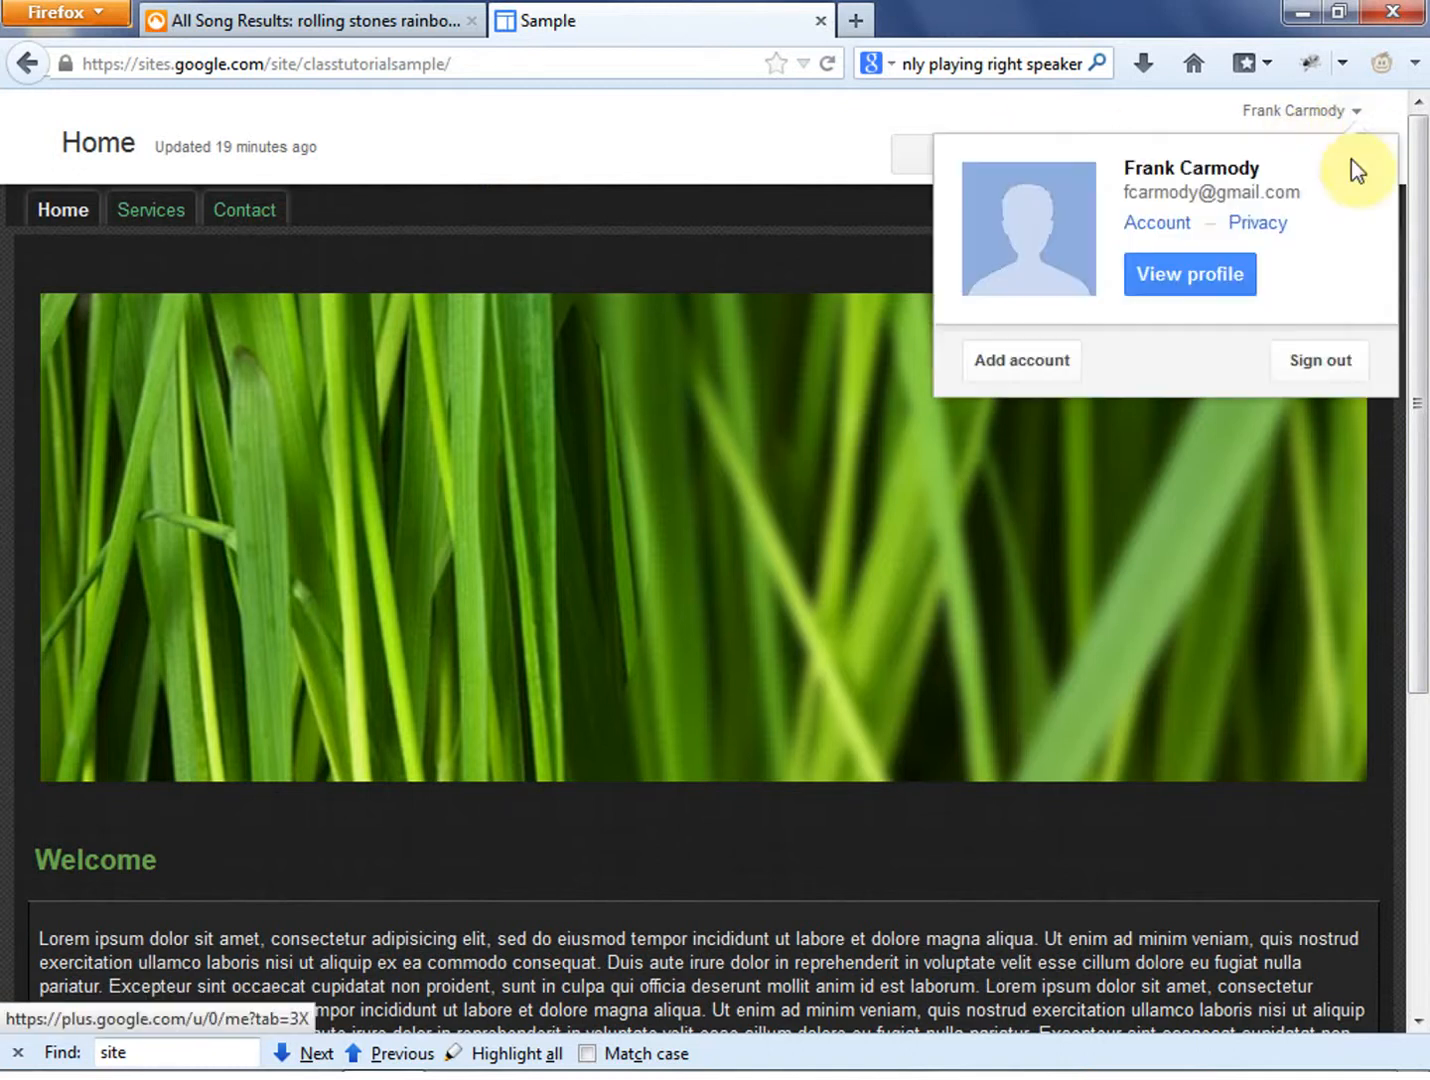
left_click(538, 157)
right_click(26, 66)
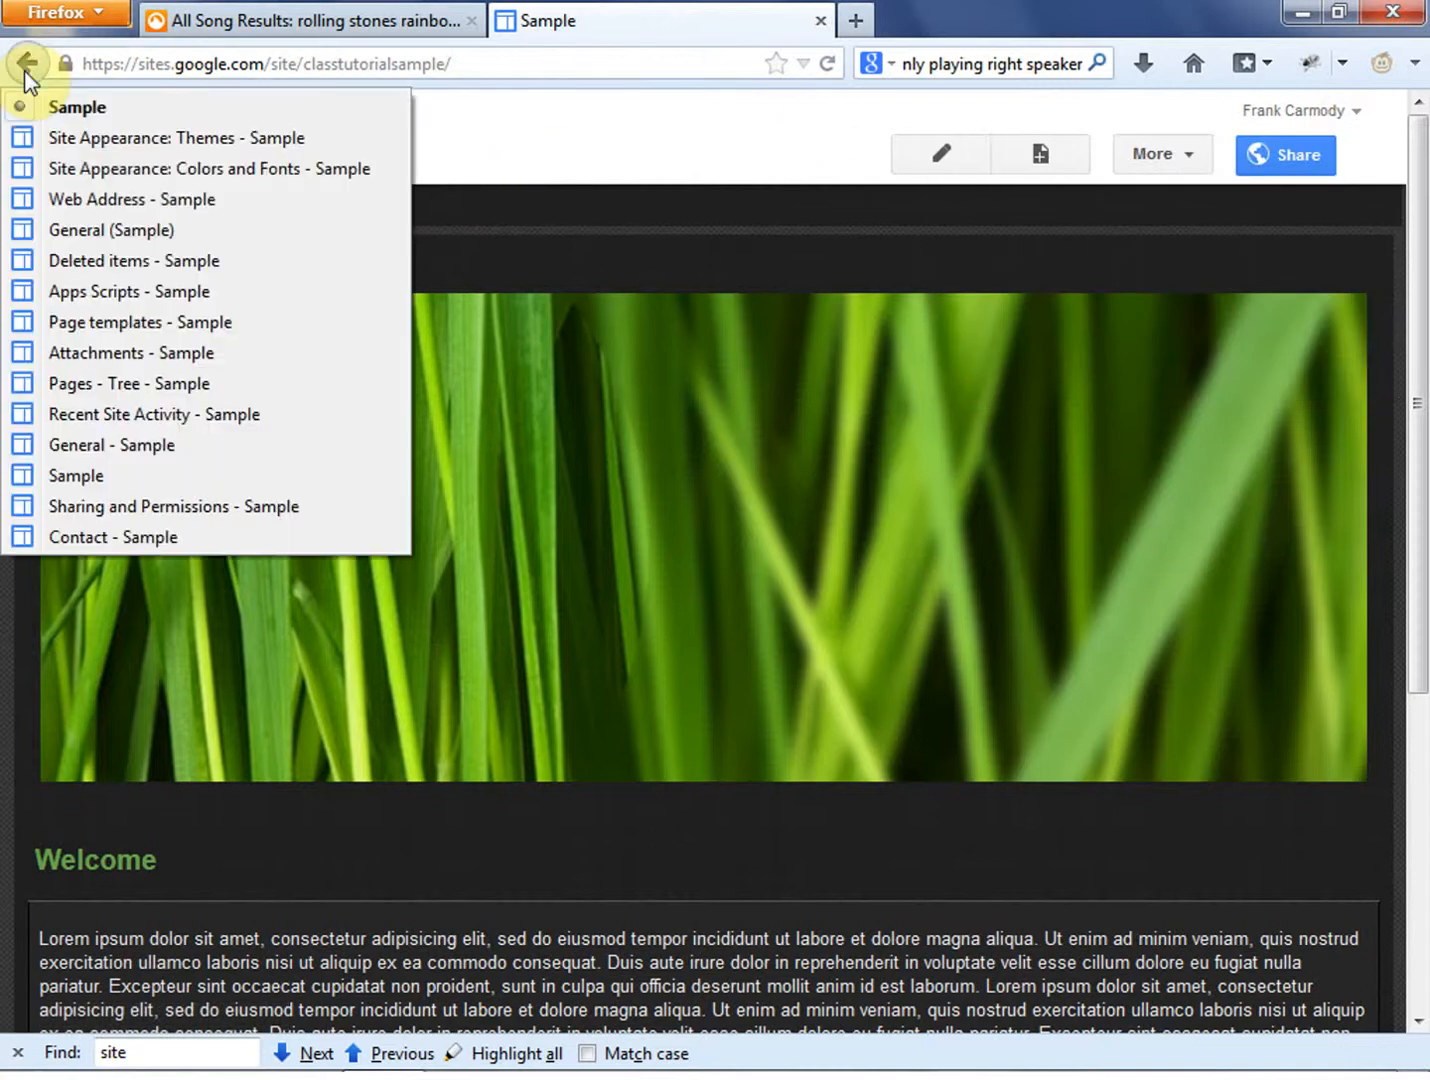
left_click(183, 539)
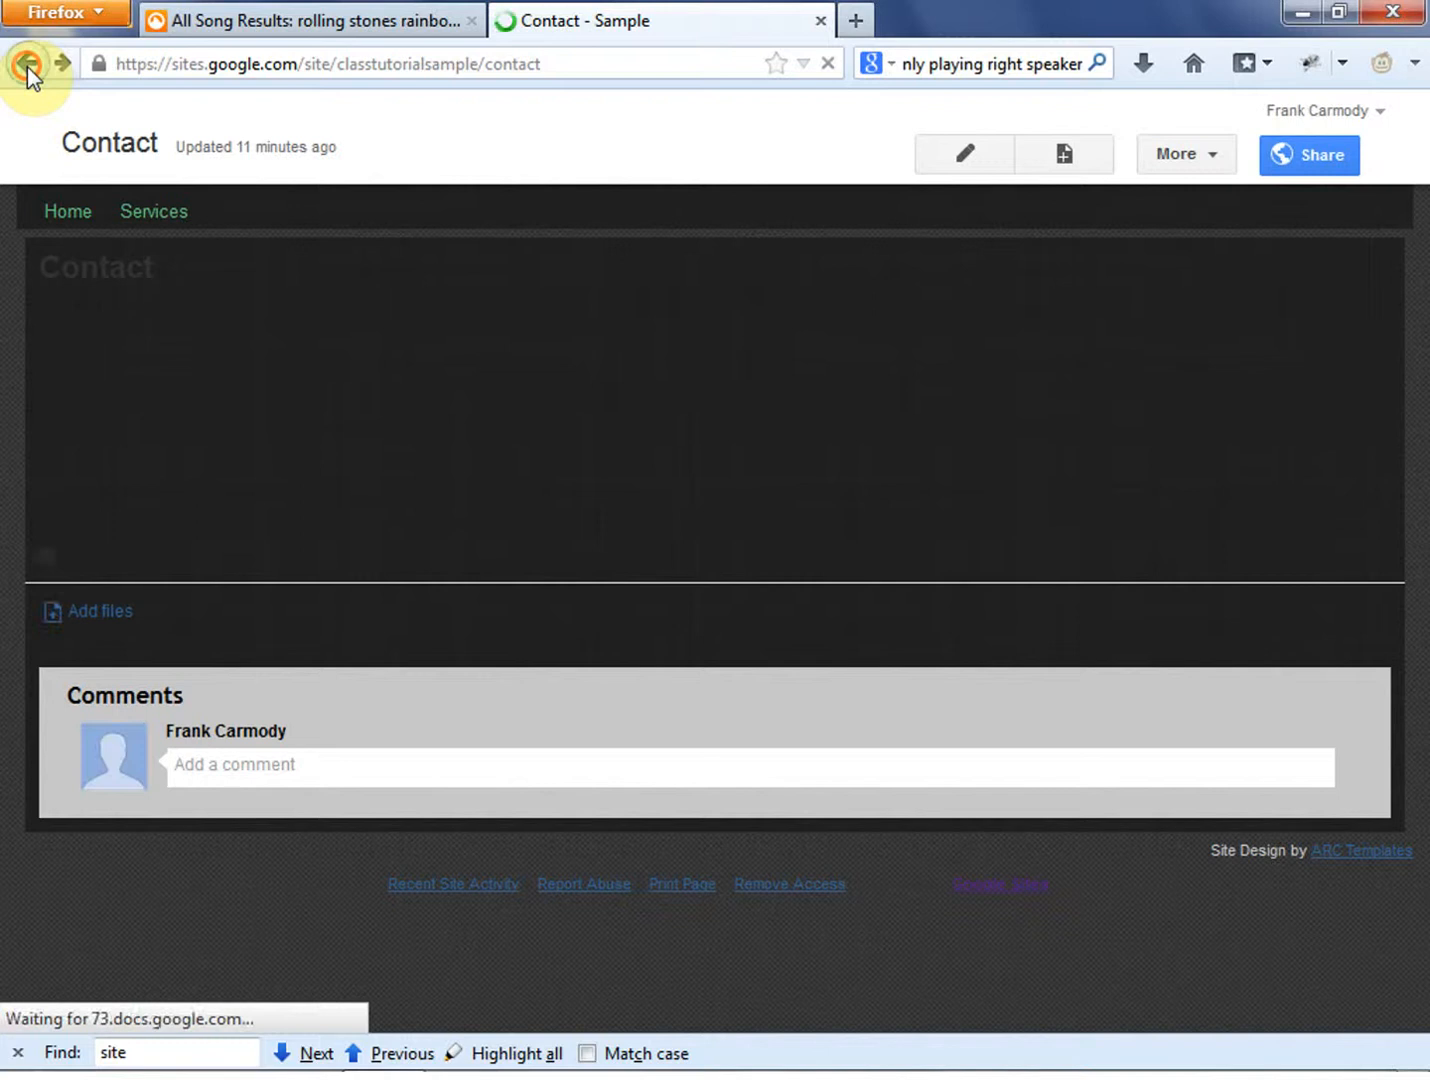
right_click(27, 66)
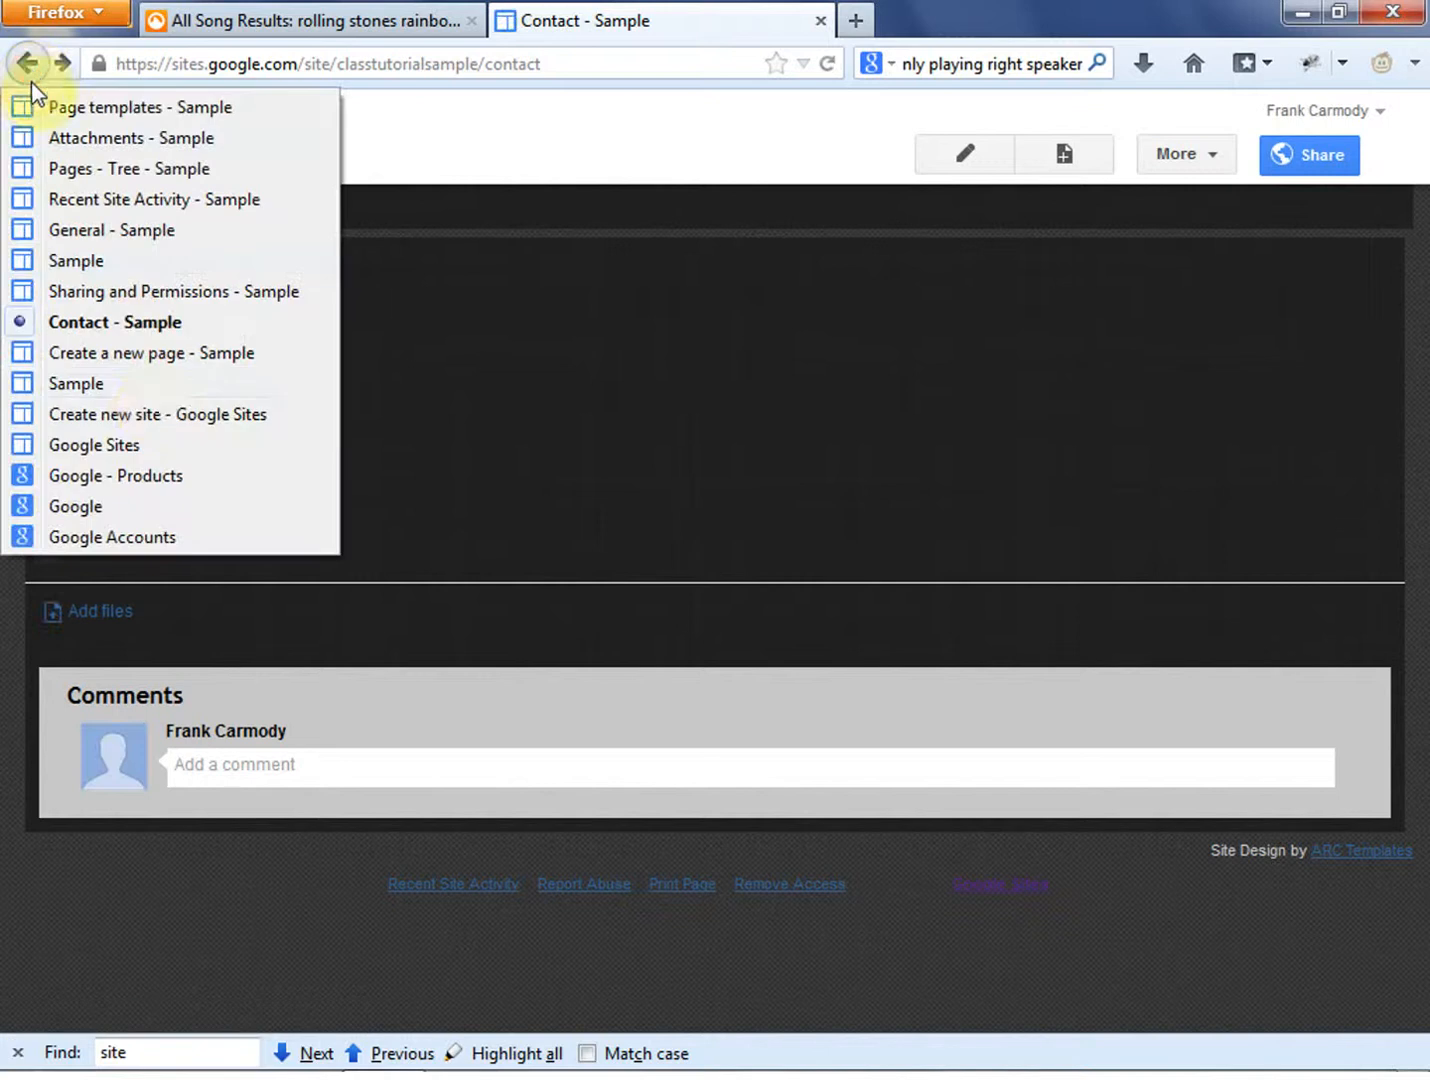
left_click(150, 445)
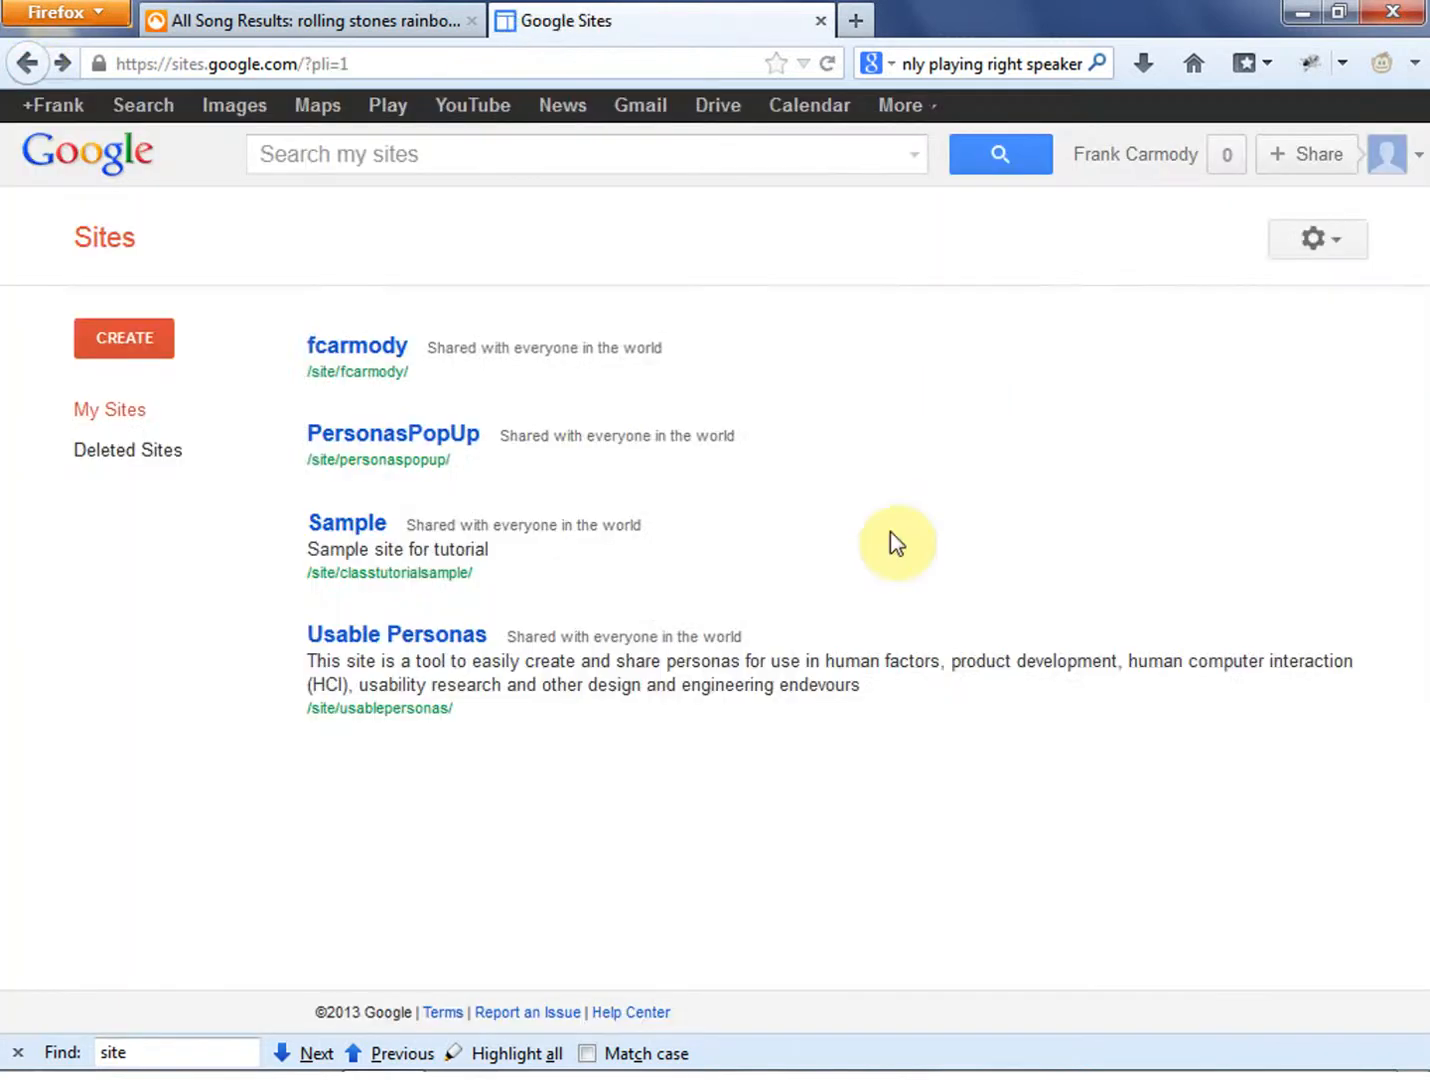
left_click(901, 520)
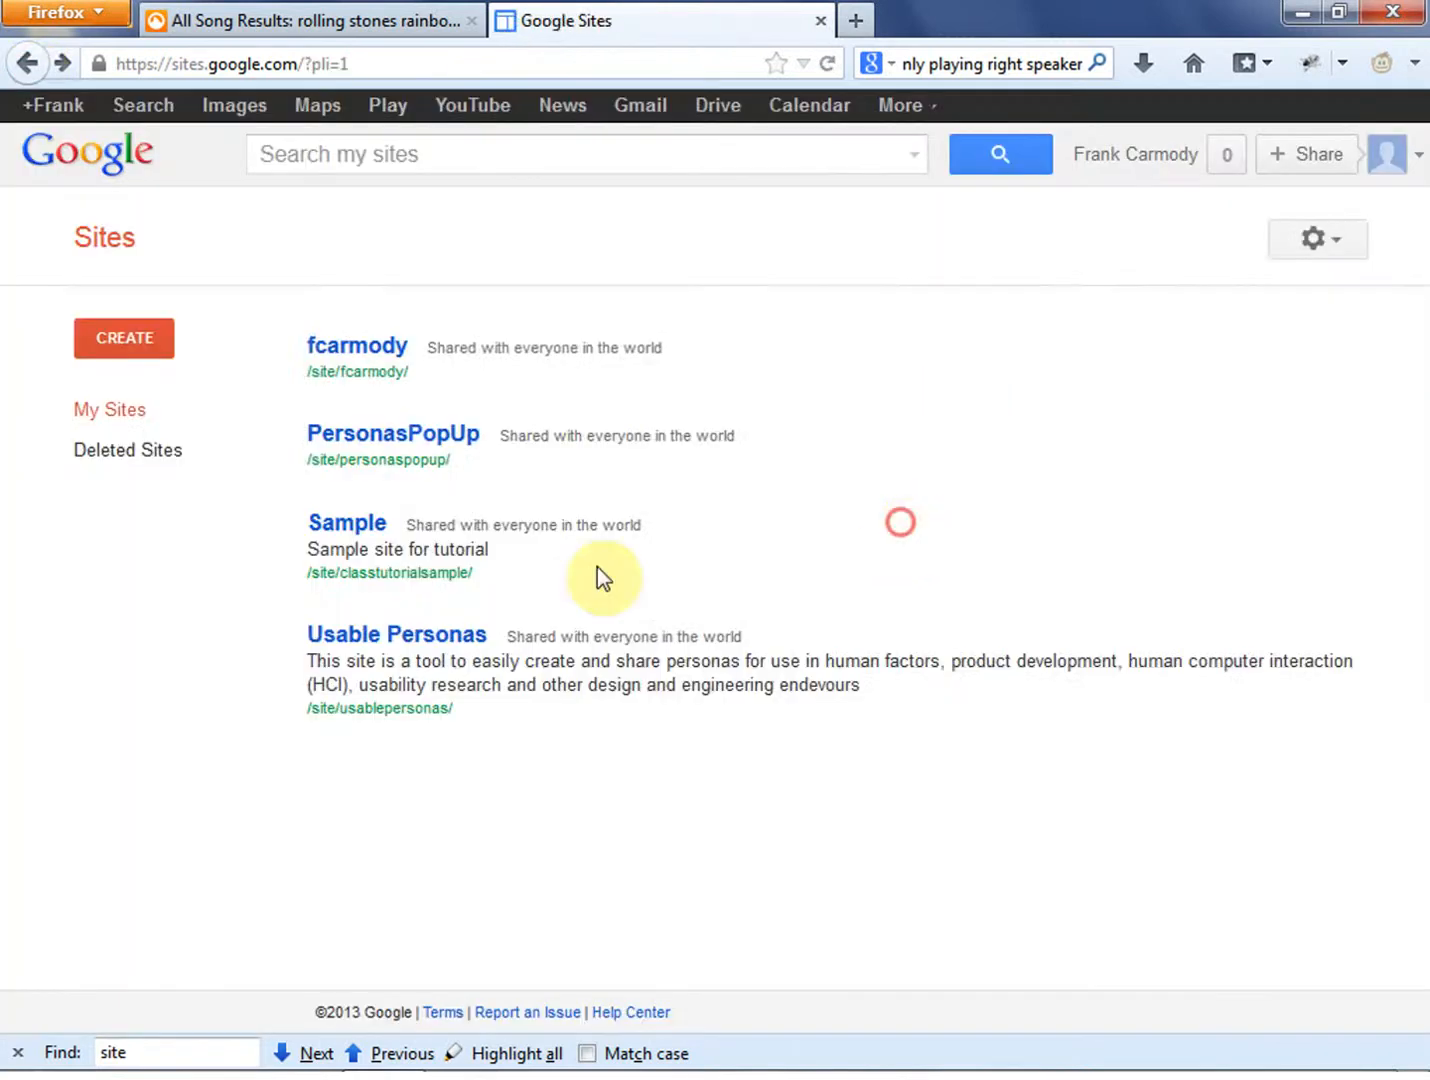
- Open the Usable Personas site, go to the Apps Scripts section of its site management, and open the display script
left_click(389, 635)
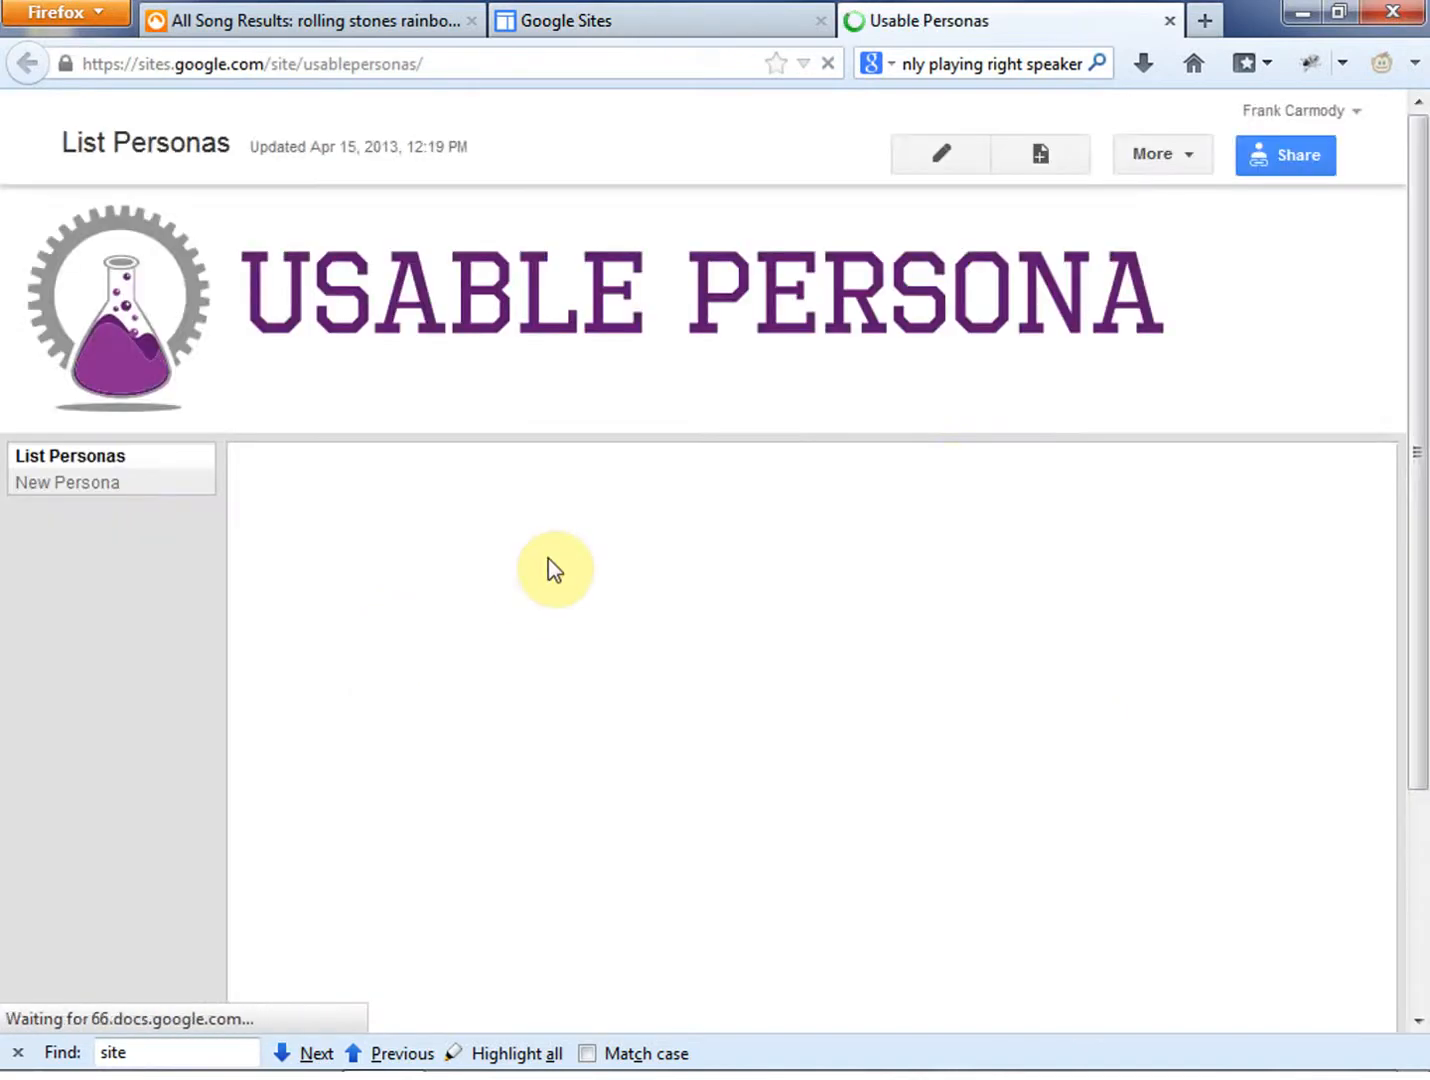
left_click(1191, 160)
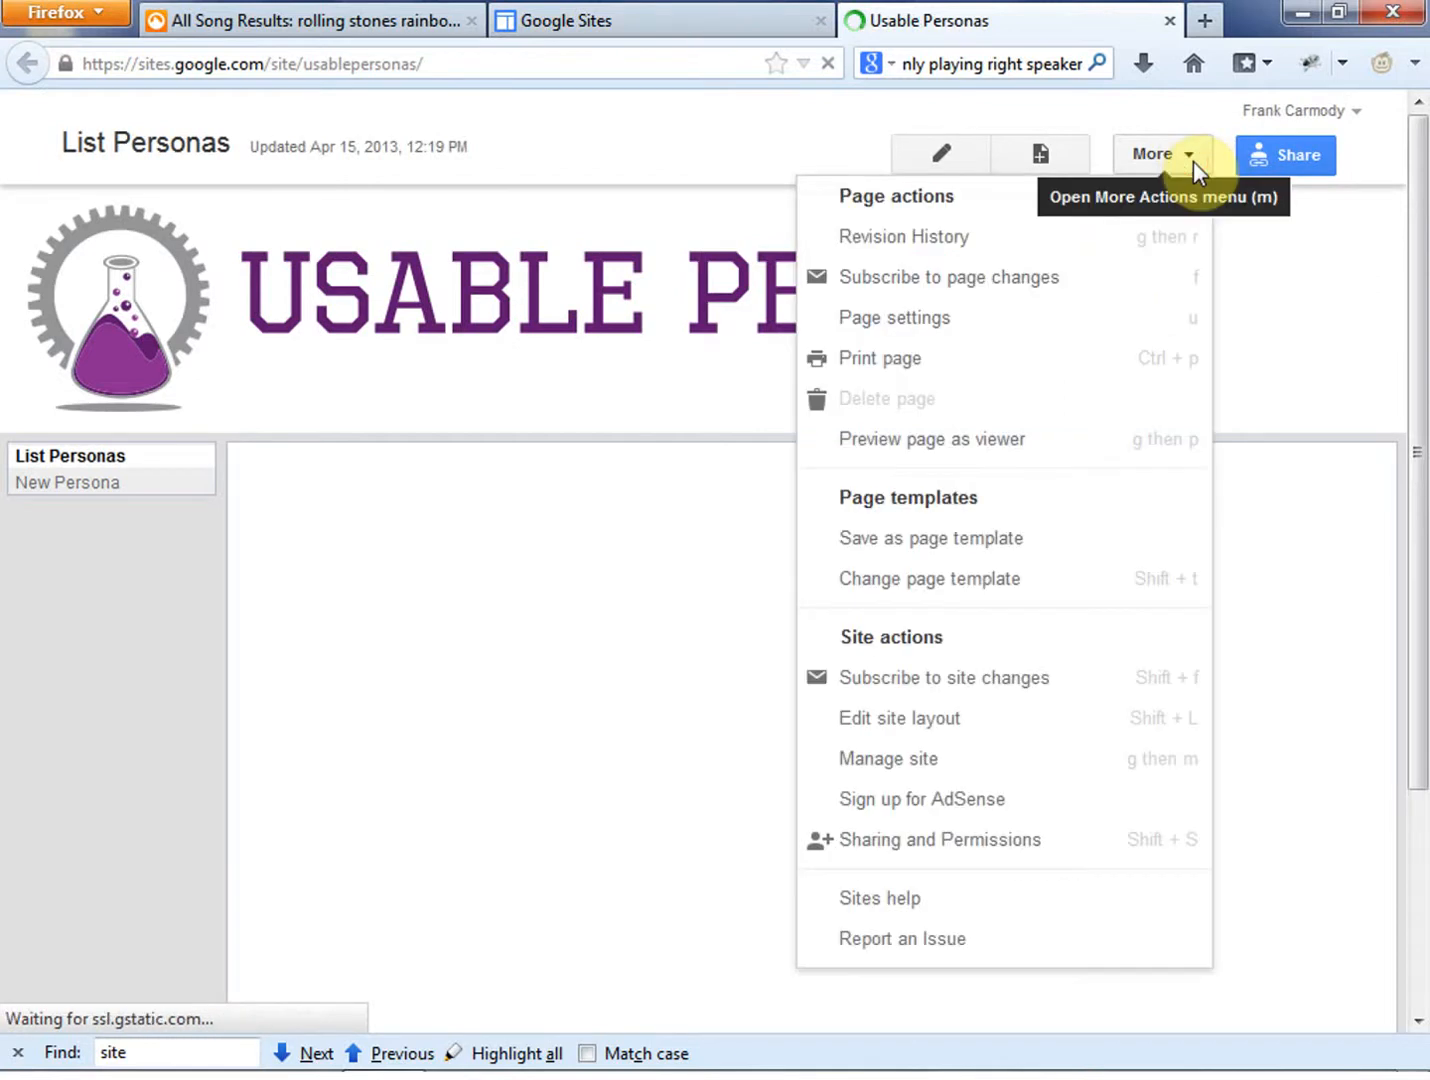
left_click(879, 757)
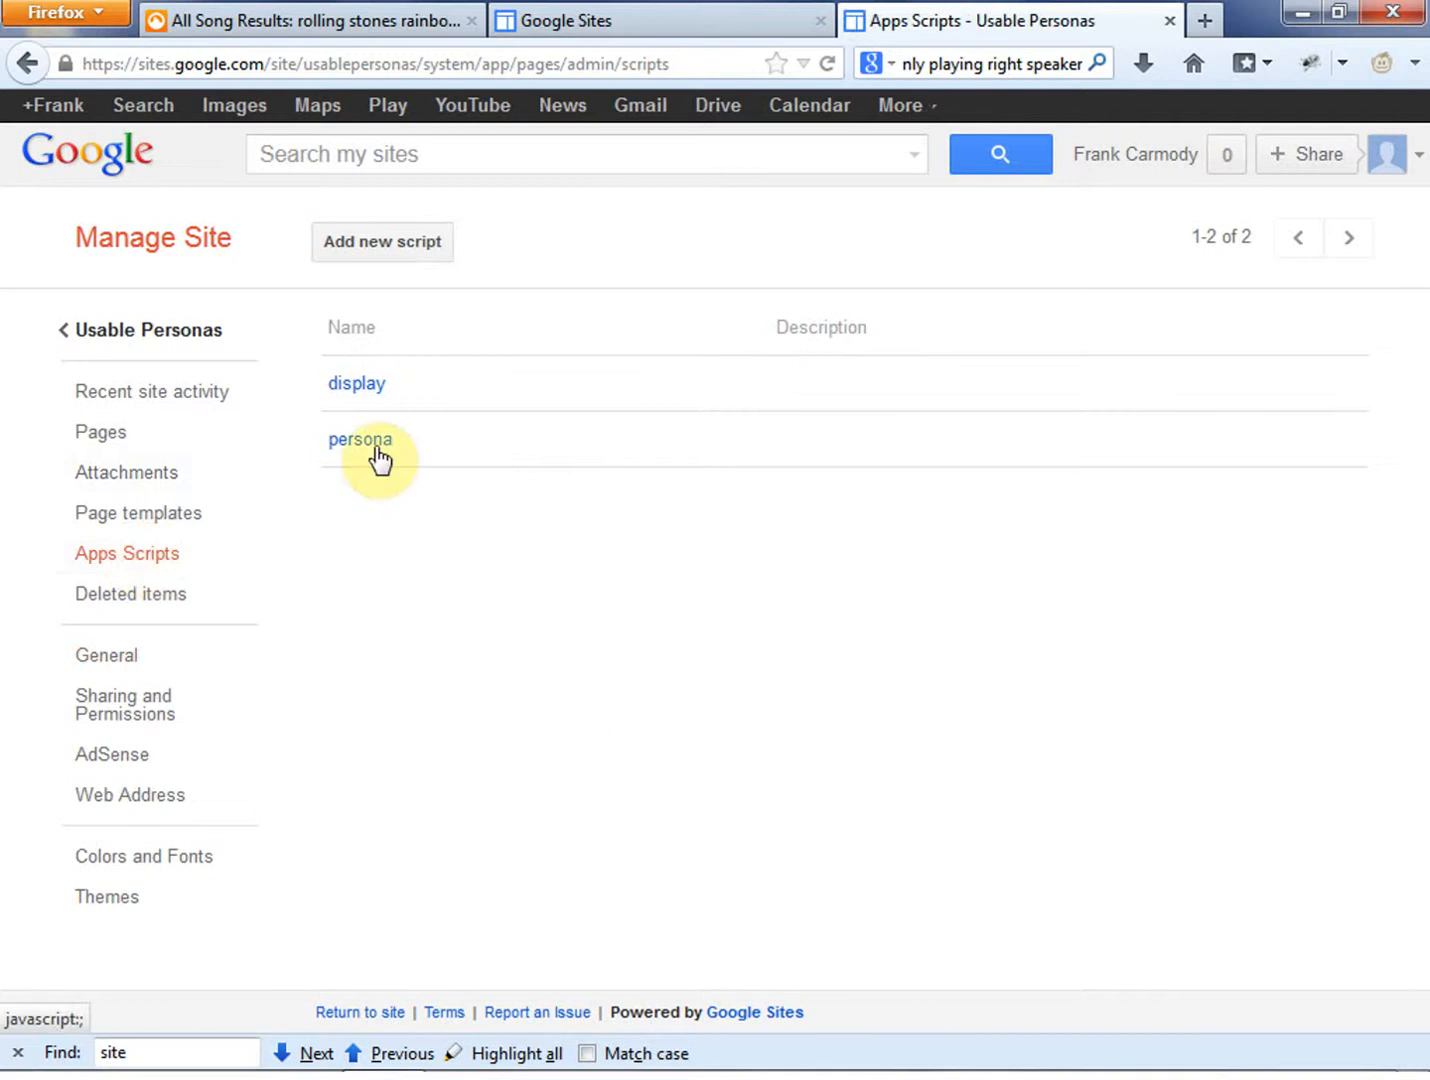
left_click(358, 383)
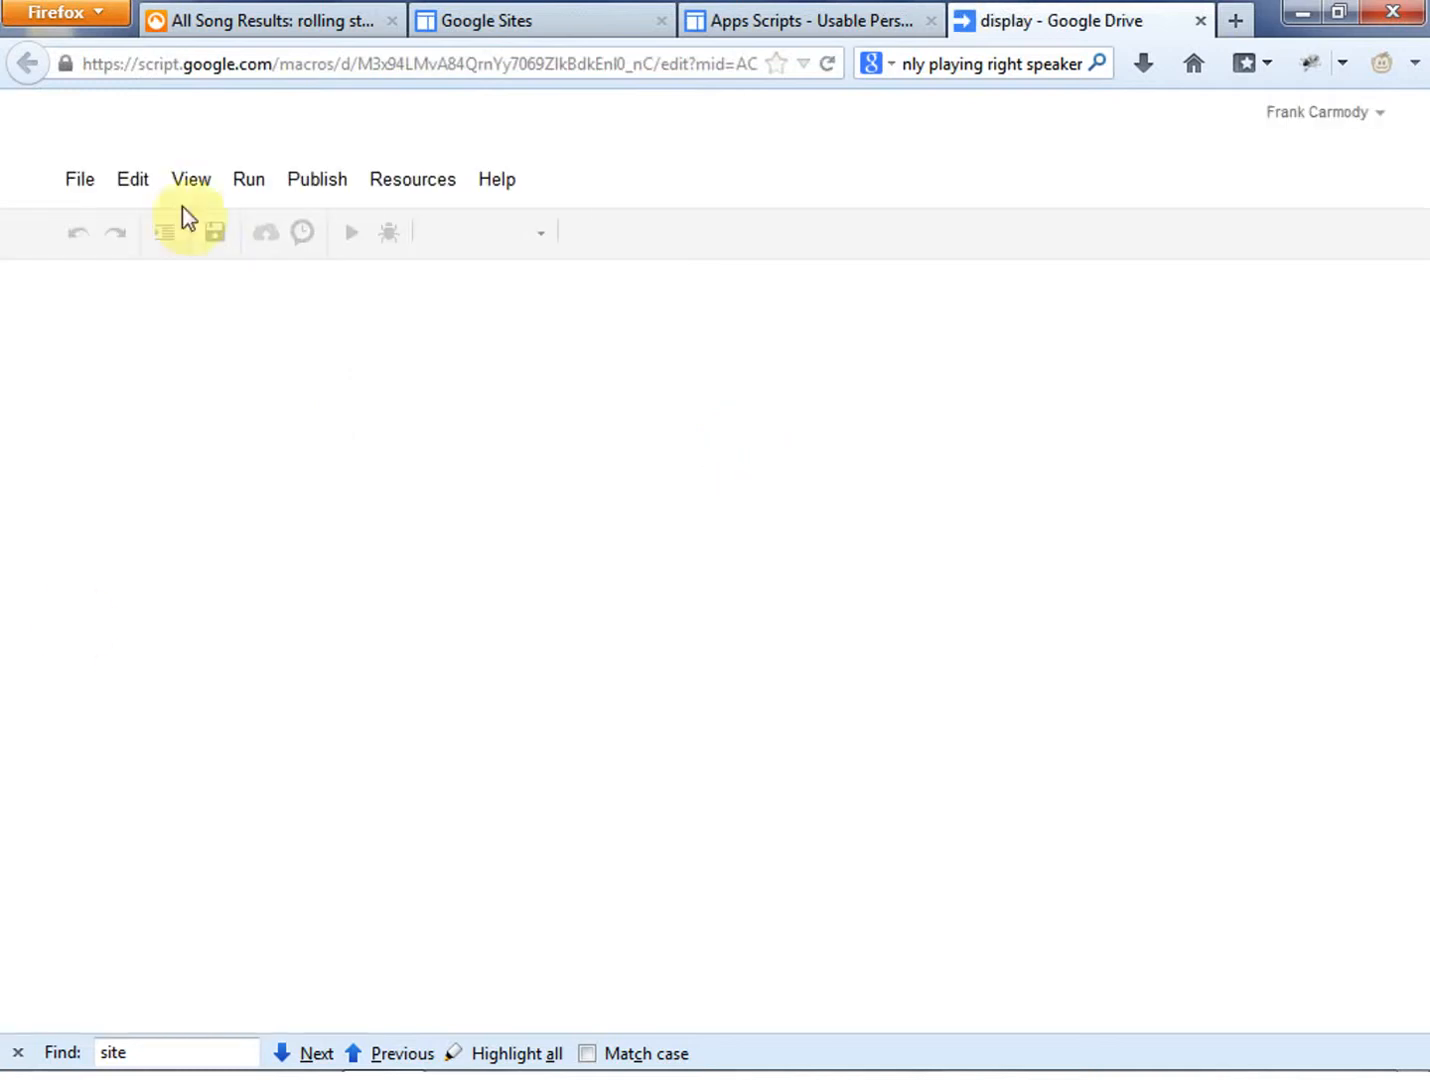
- Examine the display script's code, including display.html through to its end, and close the script and the Usable Personas site
left_click_drag(360, 470, 238, 343)
left_click(386, 548)
left_click_drag(310, 396, 240, 352)
left_click(92, 390)
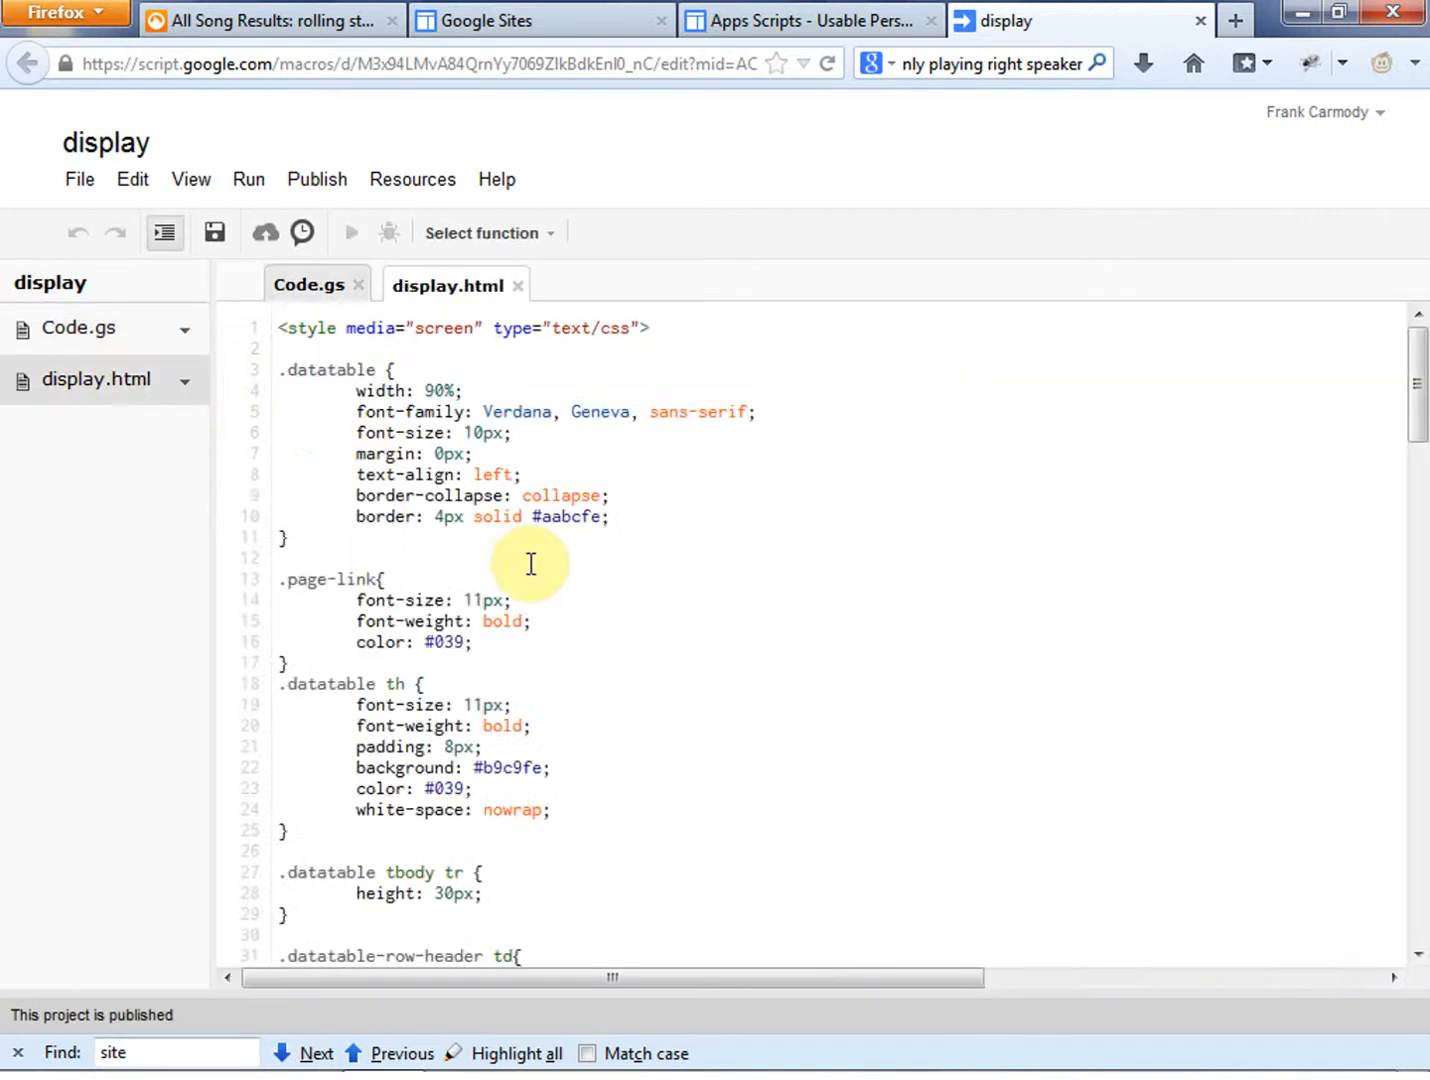
scroll(880, 659, "down", 15)
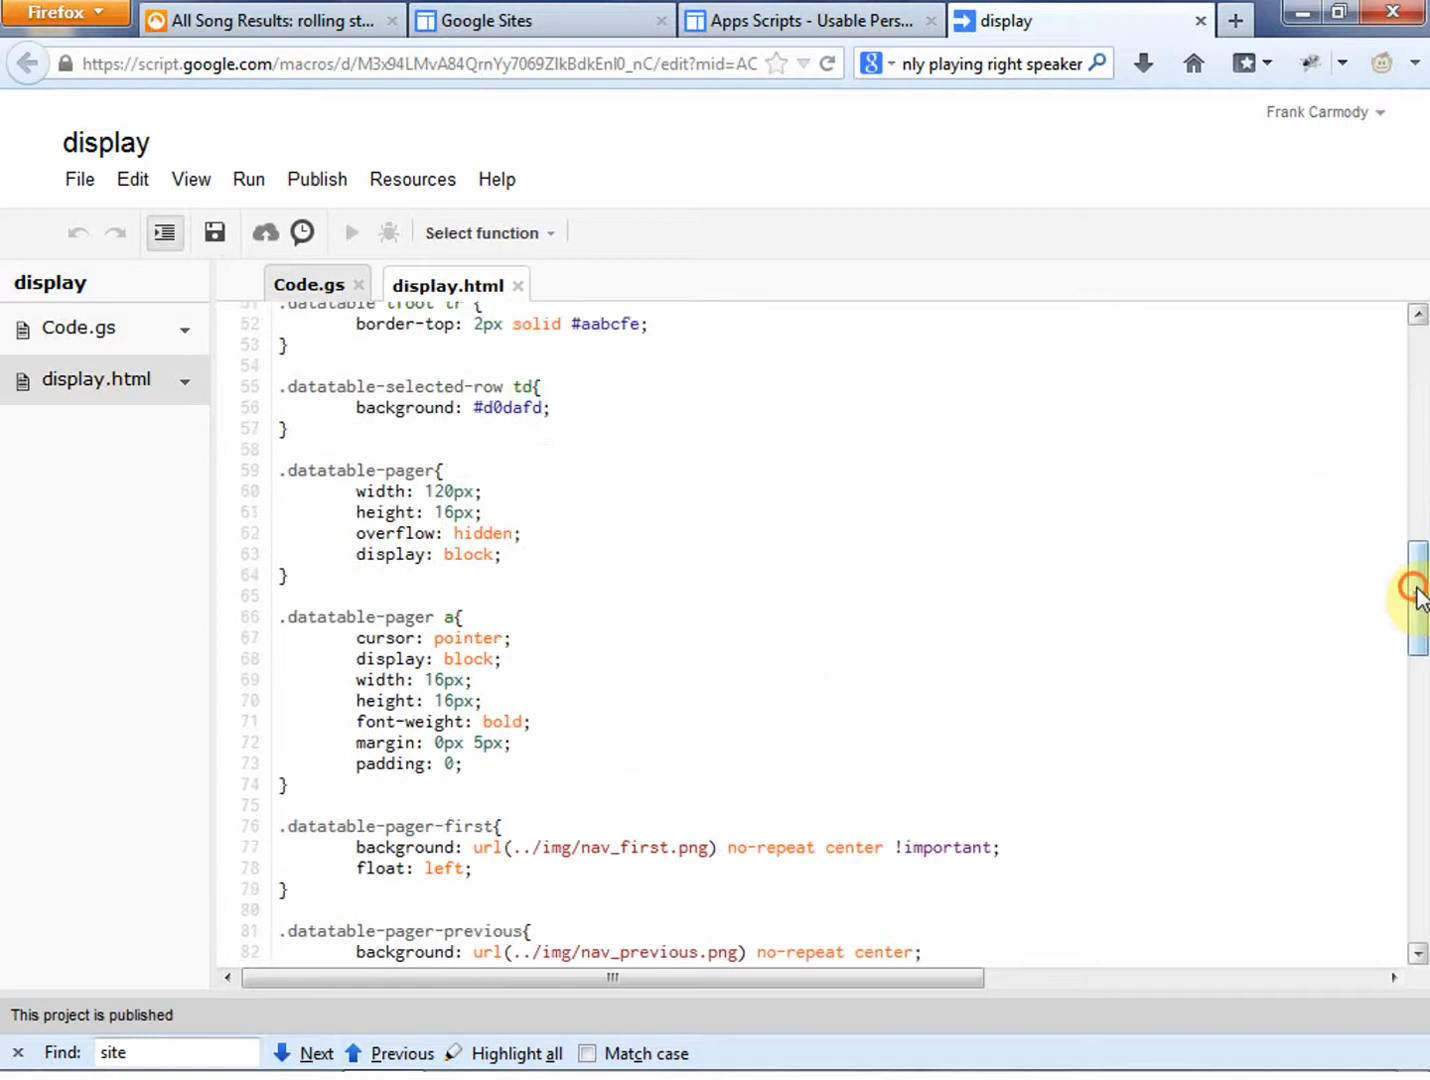
left_click_drag(1415, 596, 1418, 912)
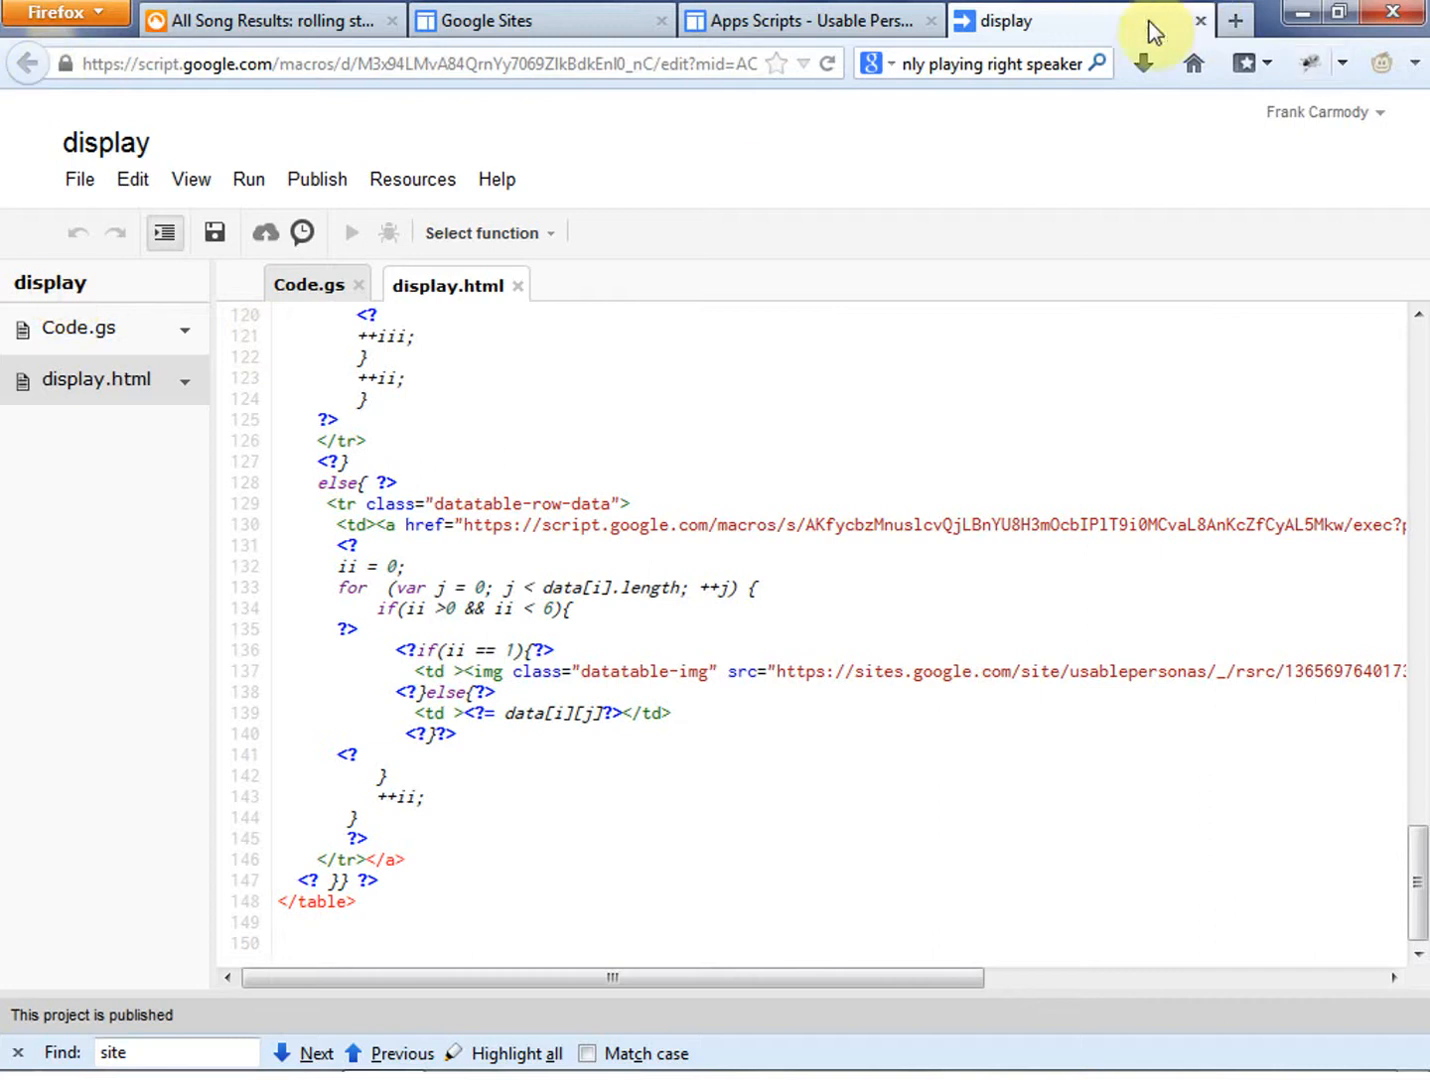
left_click(1201, 21)
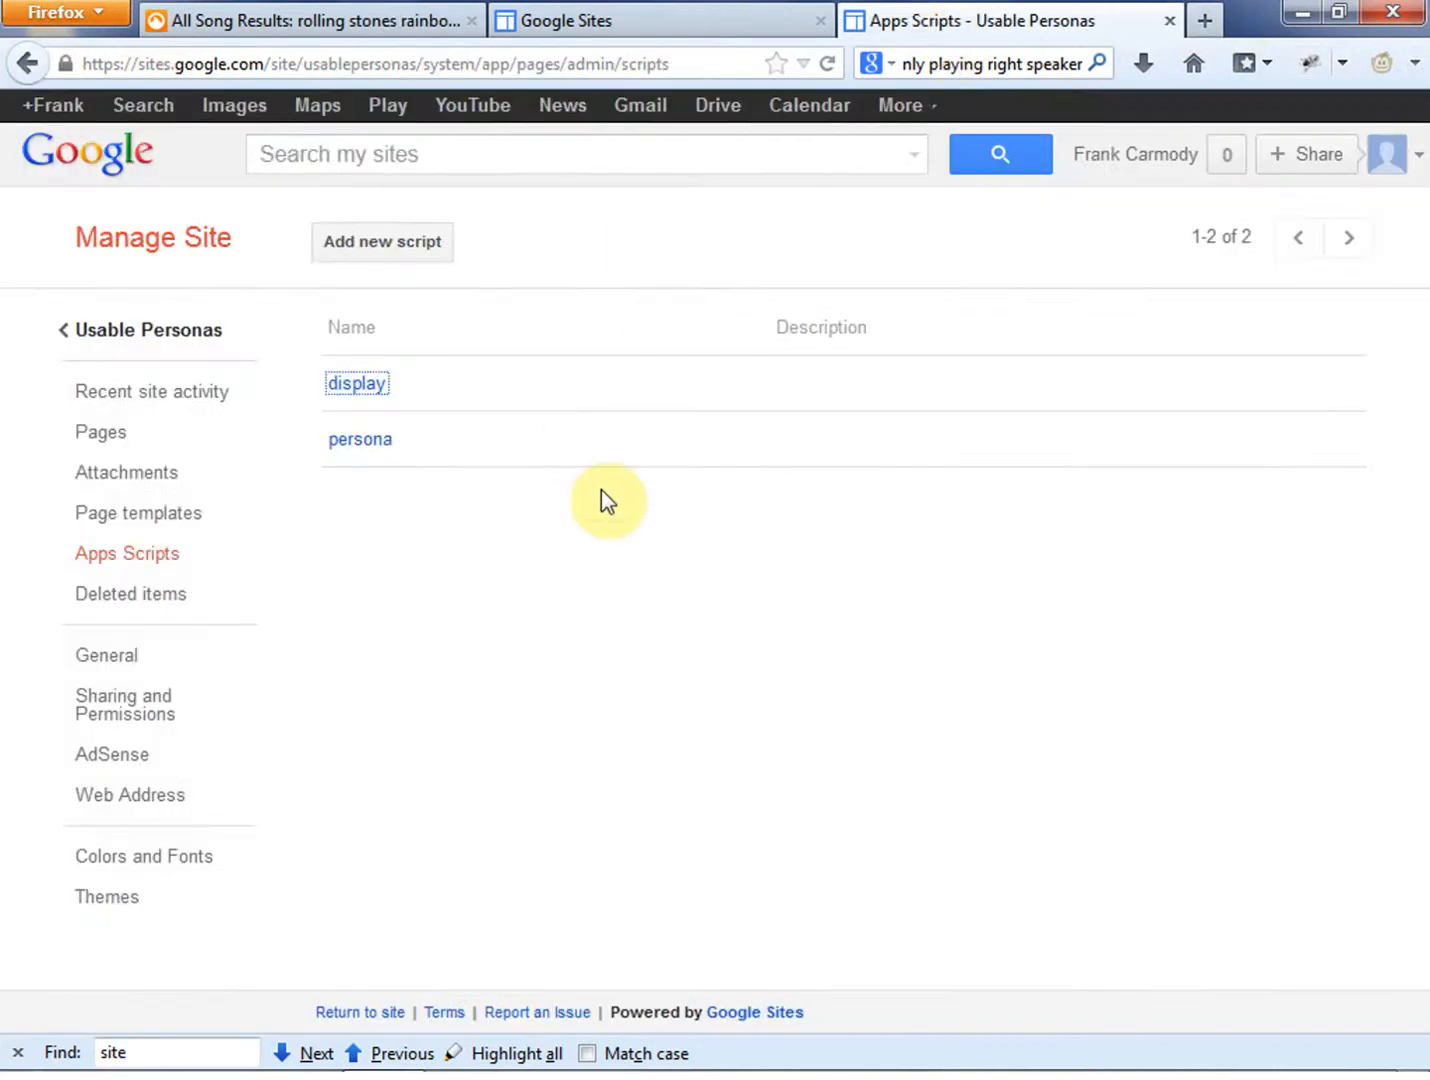
left_click(1168, 22)
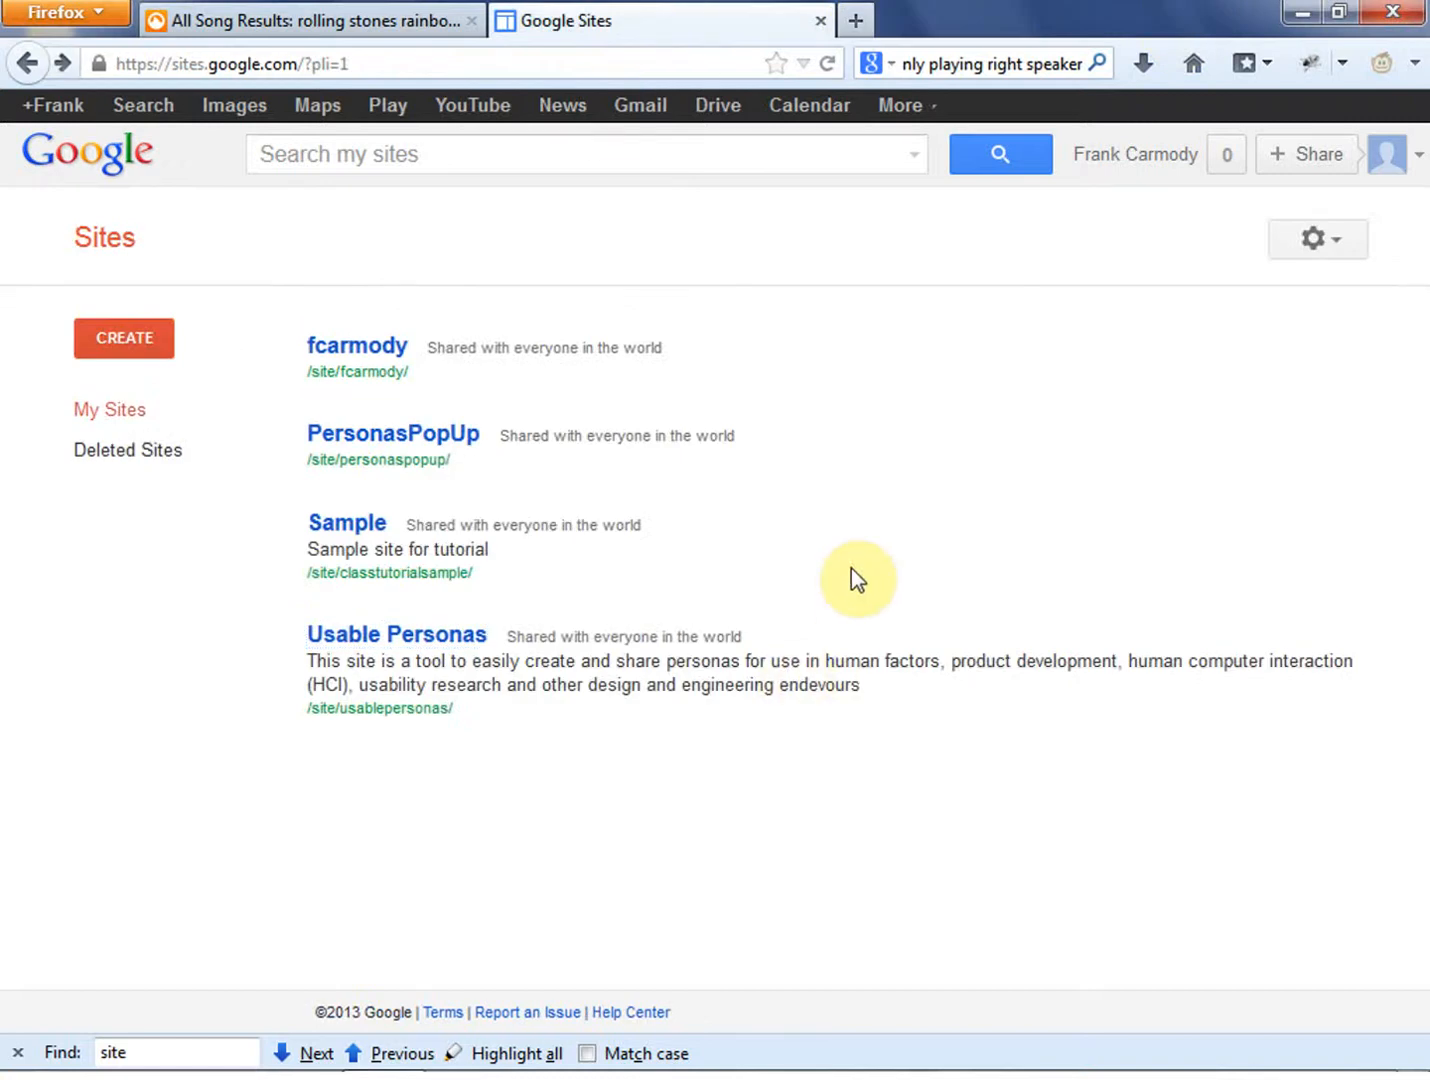
mouse_move(1277, 1070)
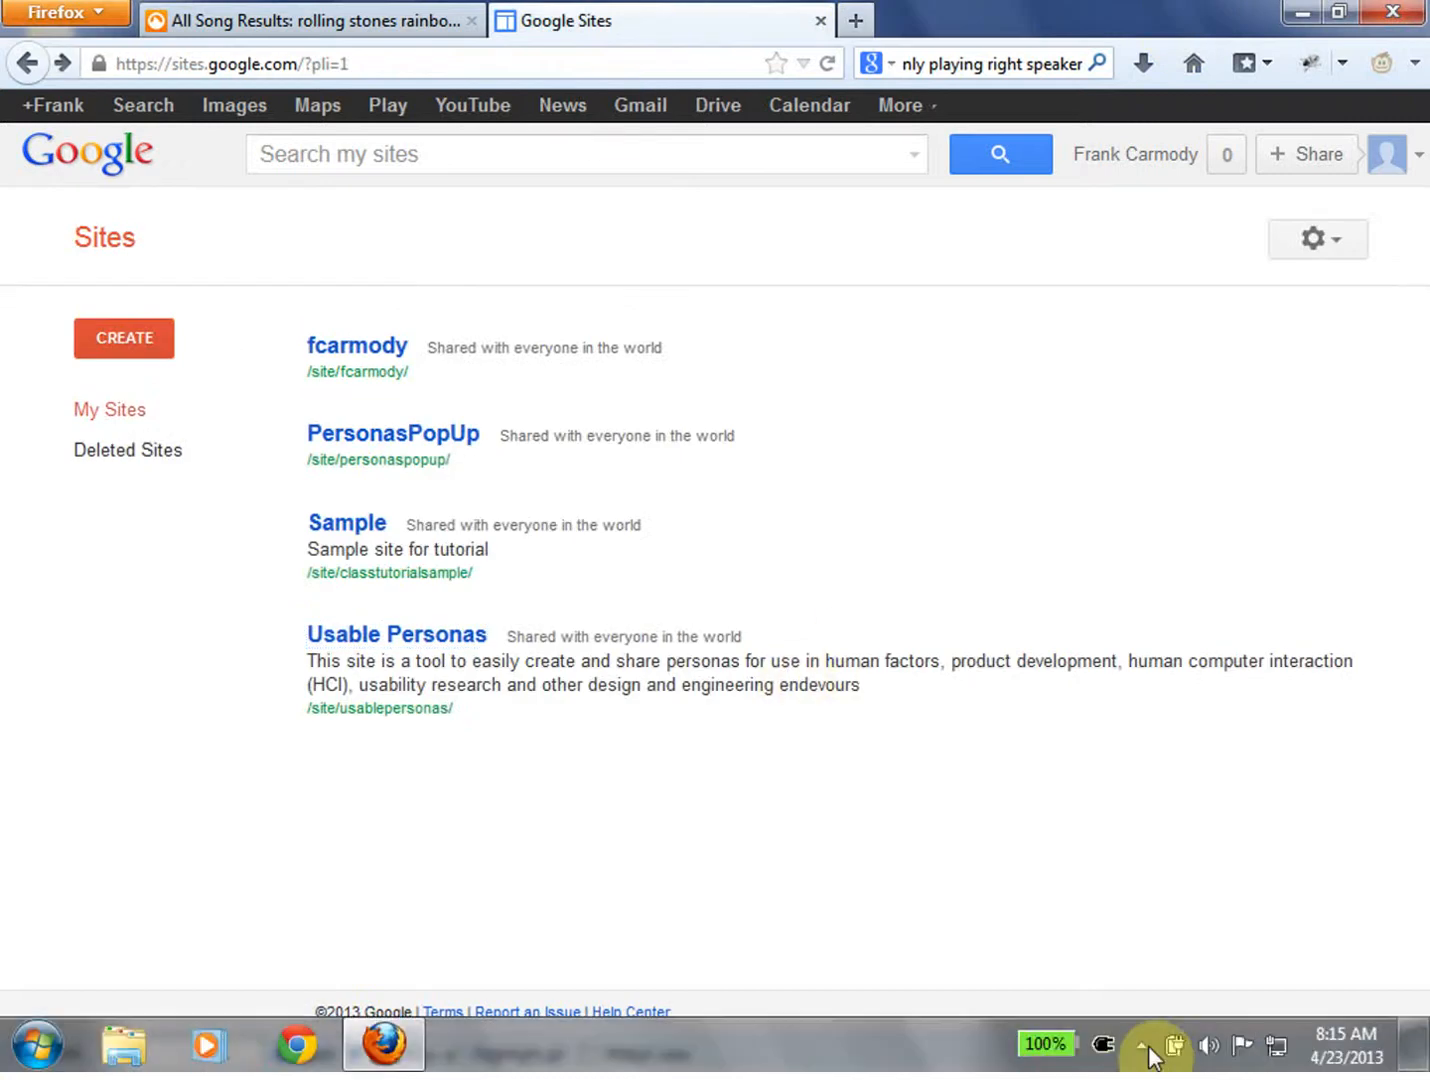
left_click(1141, 1046)
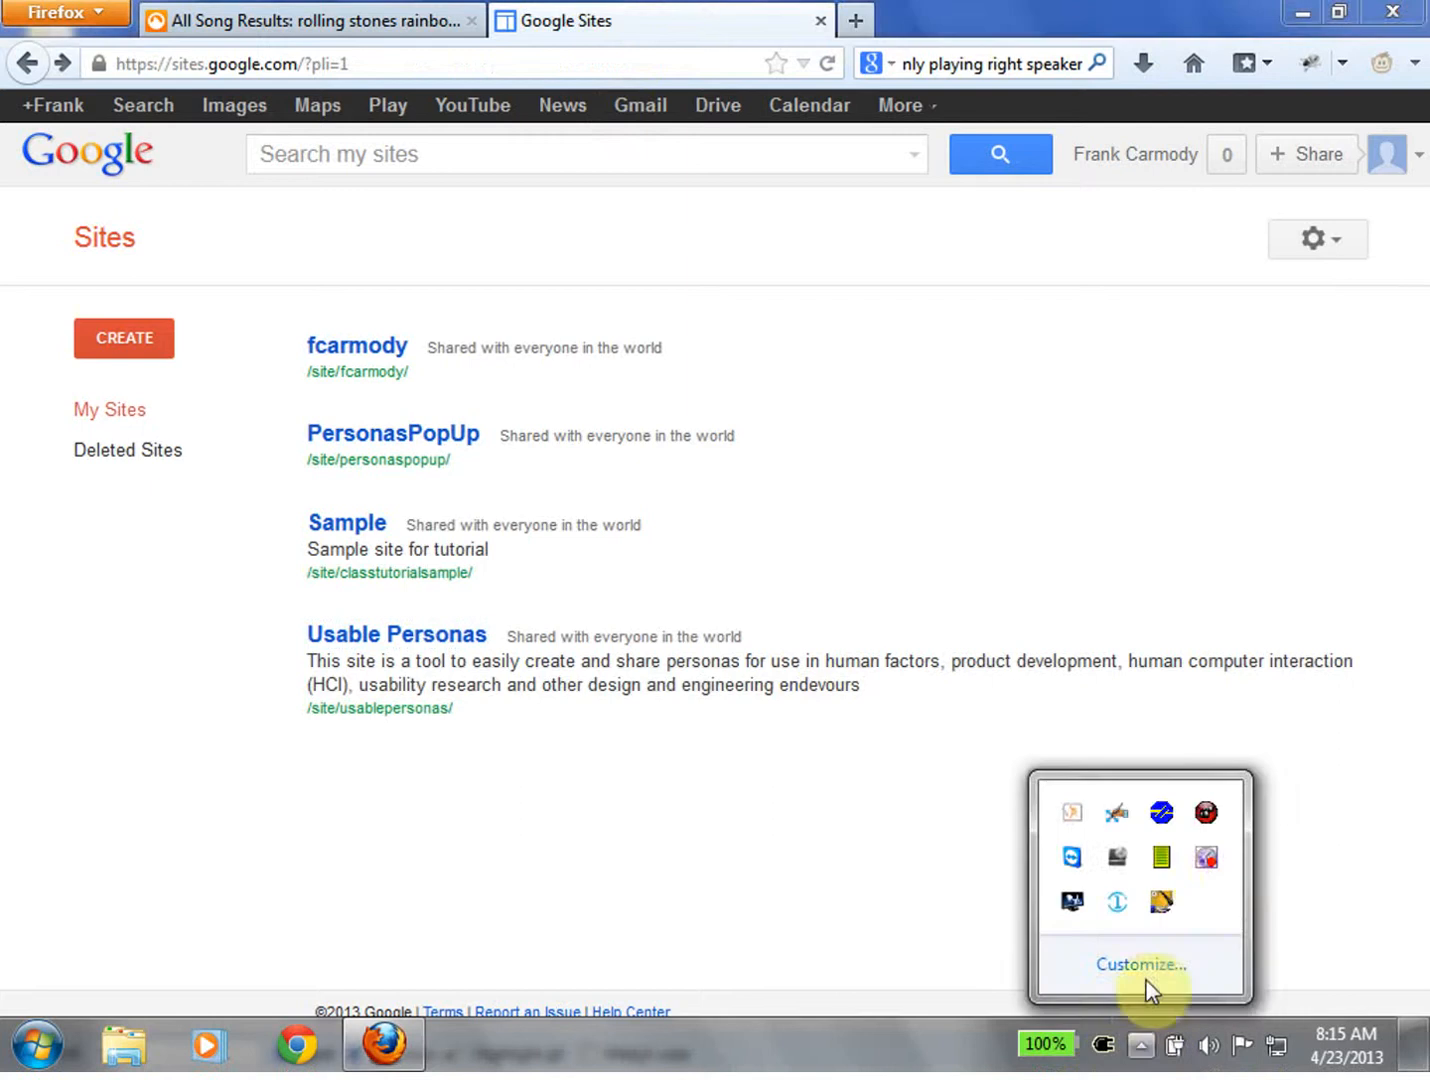
right_click(1203, 861)
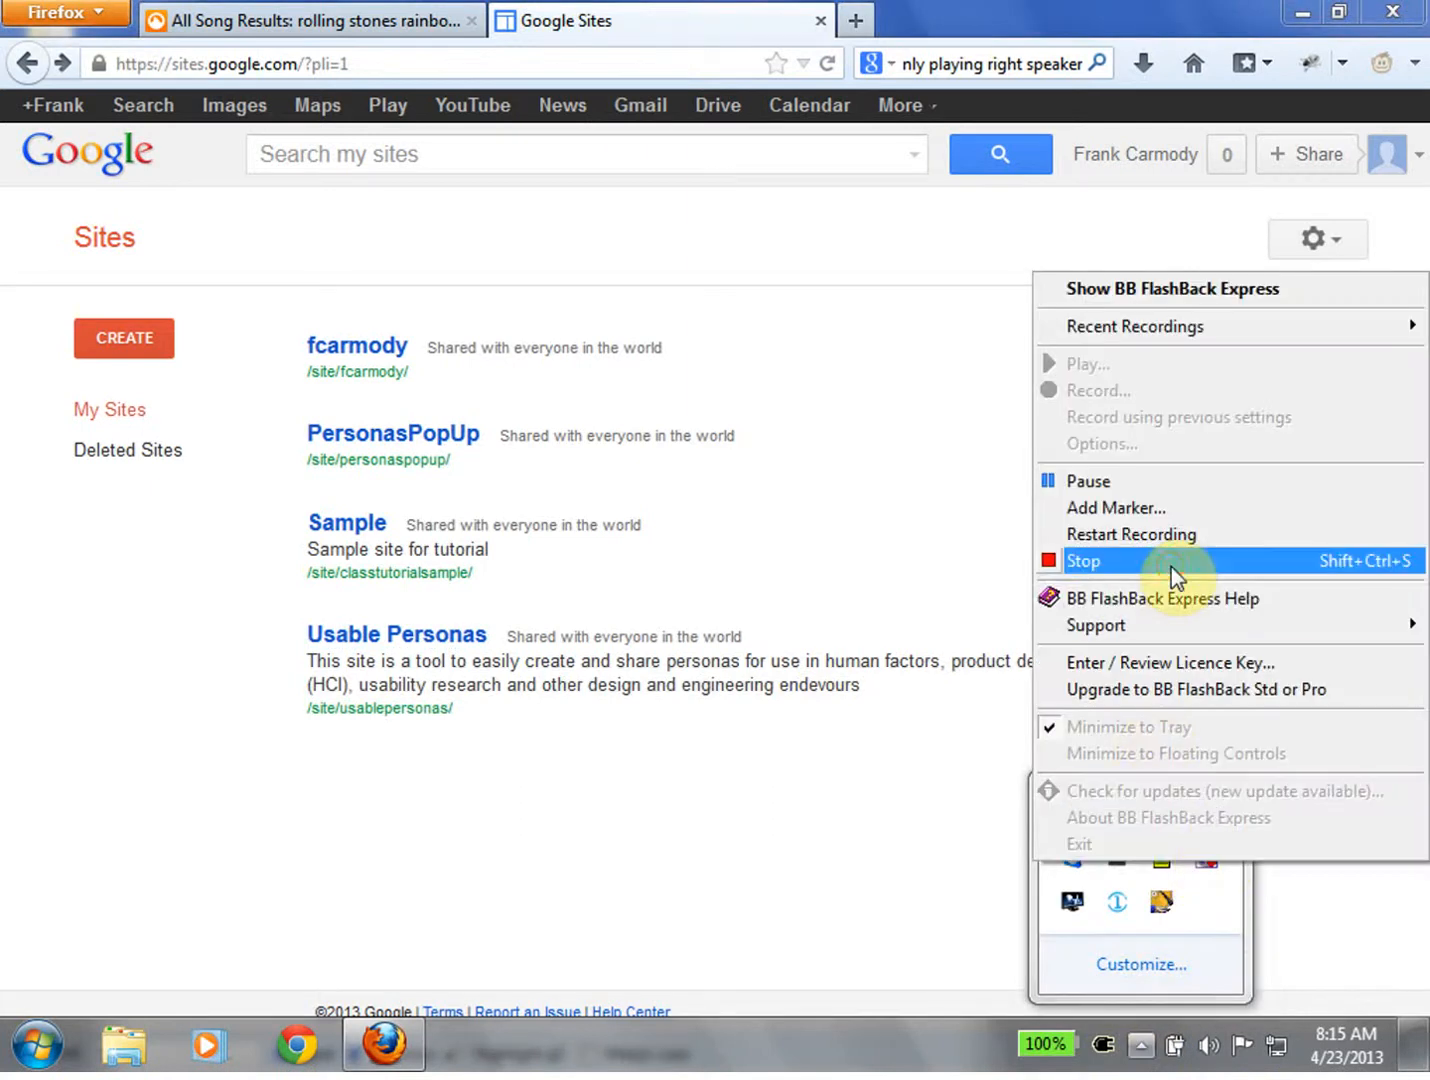